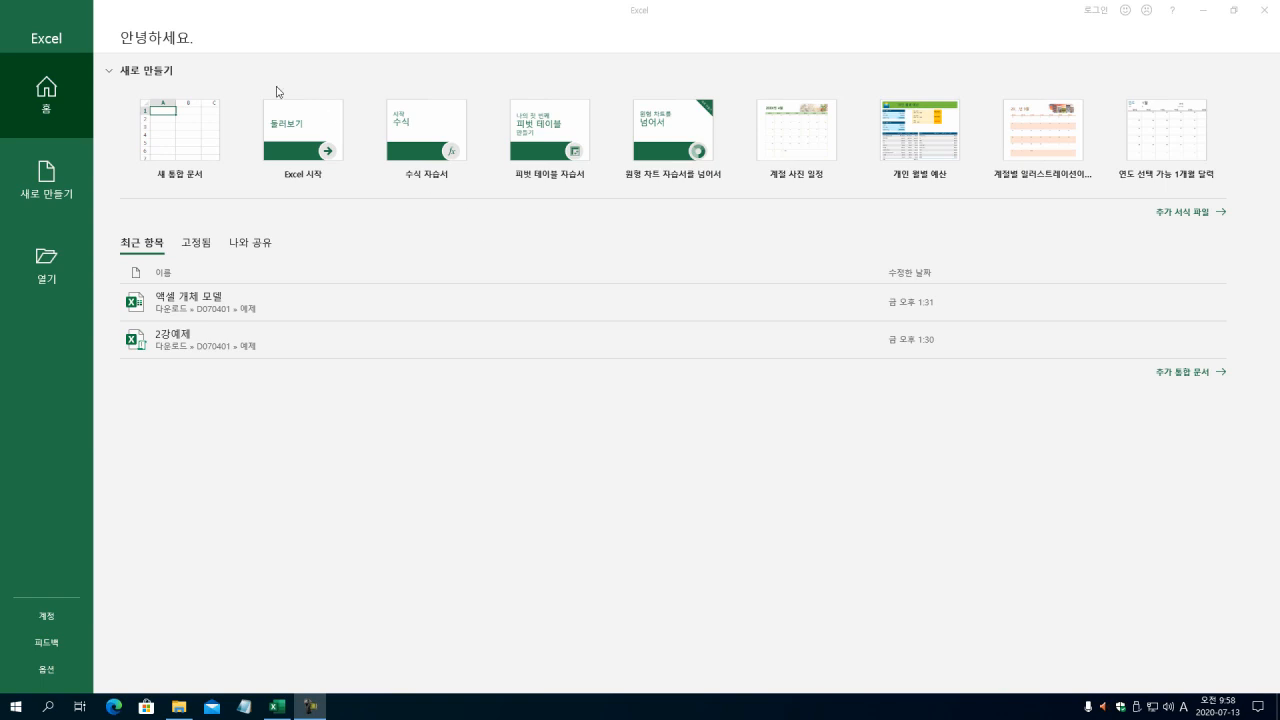
# Step: Create a new workbook from the "Excel 시작" tour template and dismiss the message shown on opening
pyautogui.click(147, 94)
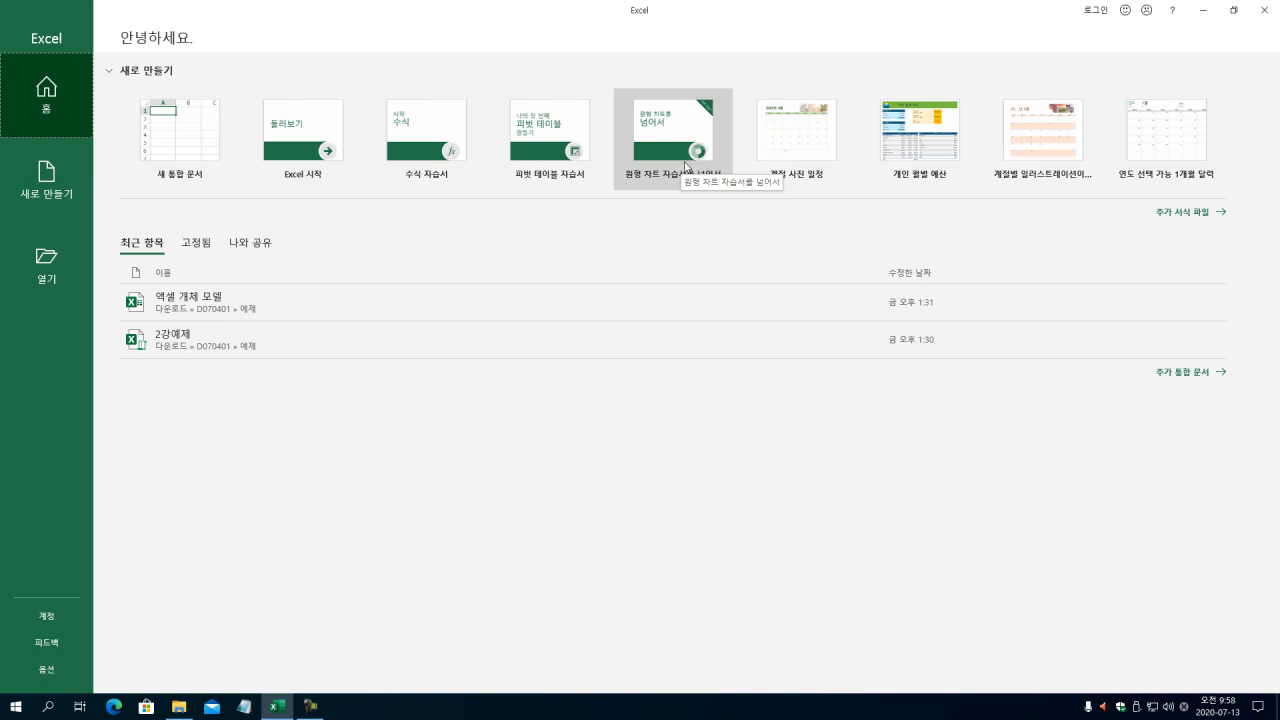
pyautogui.click(330, 156)
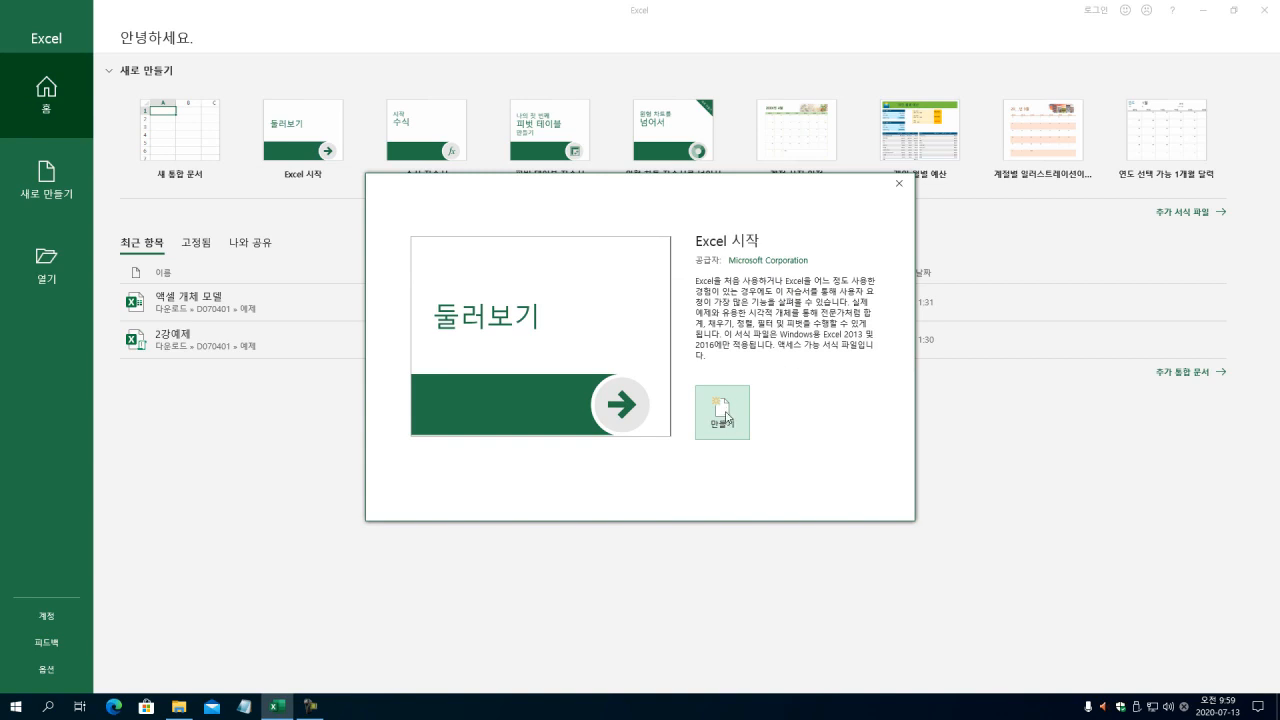
pyautogui.click(728, 412)
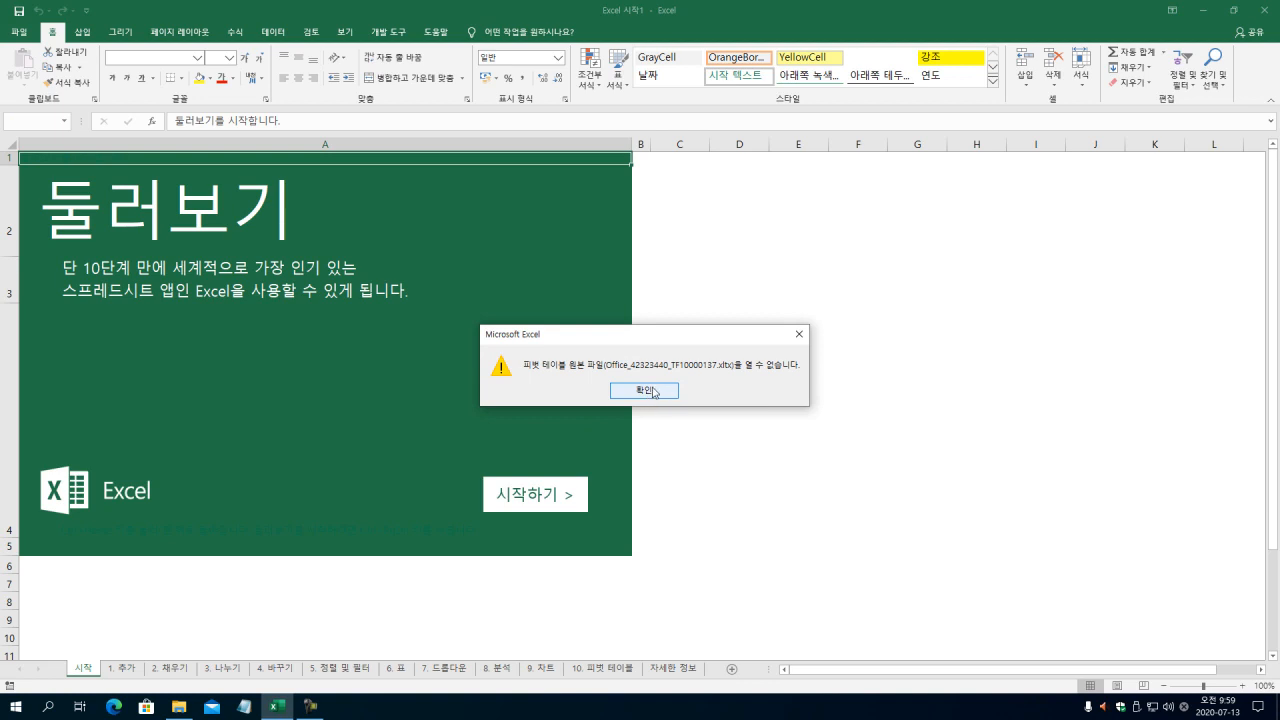
pyautogui.click(647, 390)
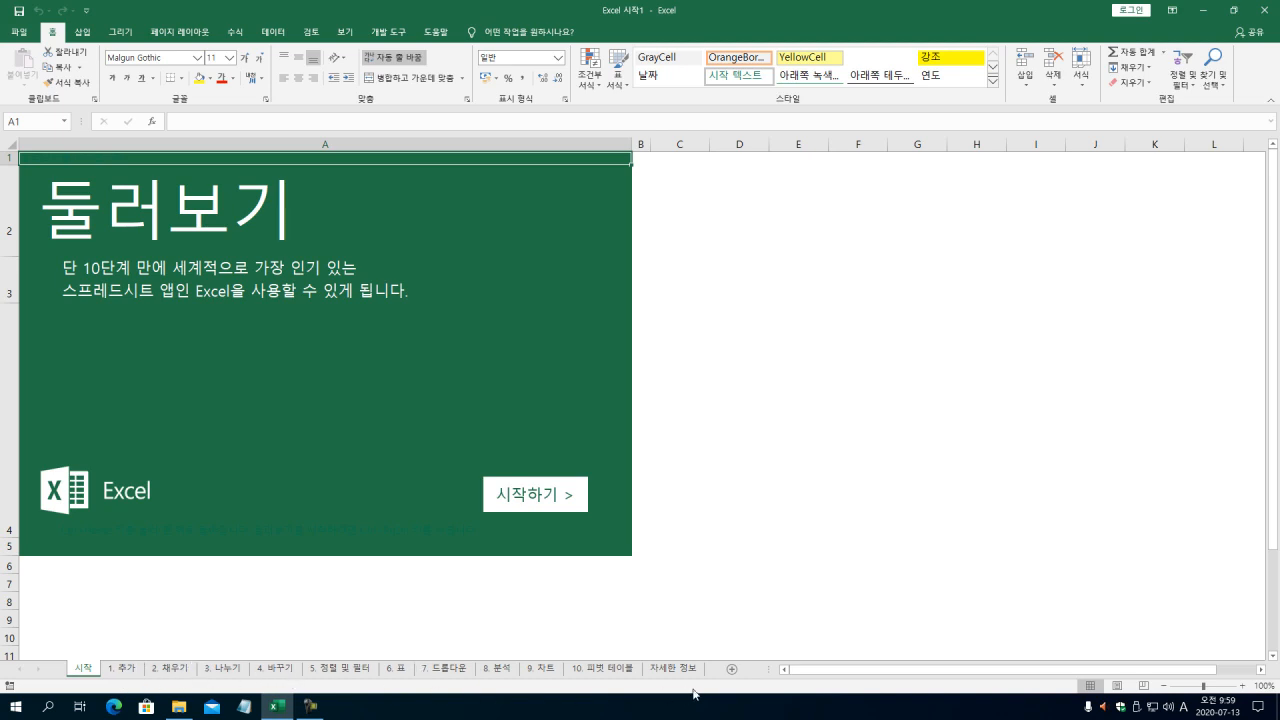
# Step: Activate the object selection tool and start the guided tour from the 시작 sheet
pyautogui.click(478, 664)
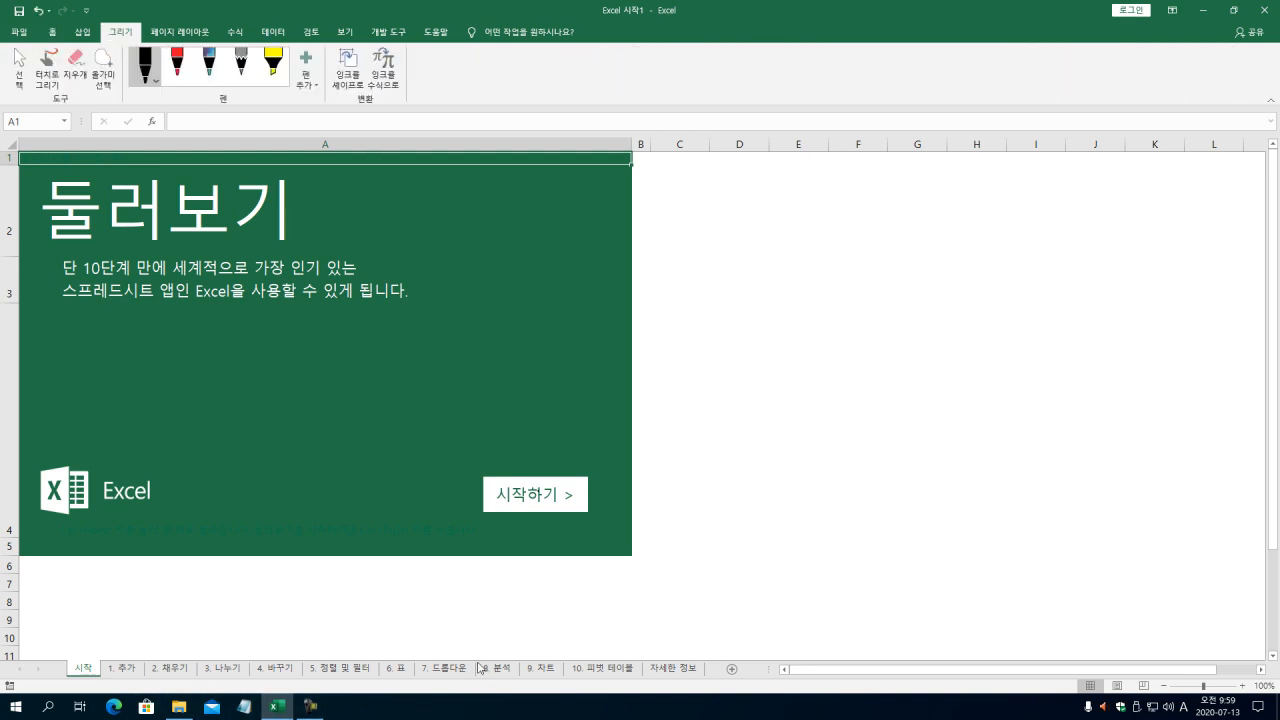
pyautogui.click(18, 68)
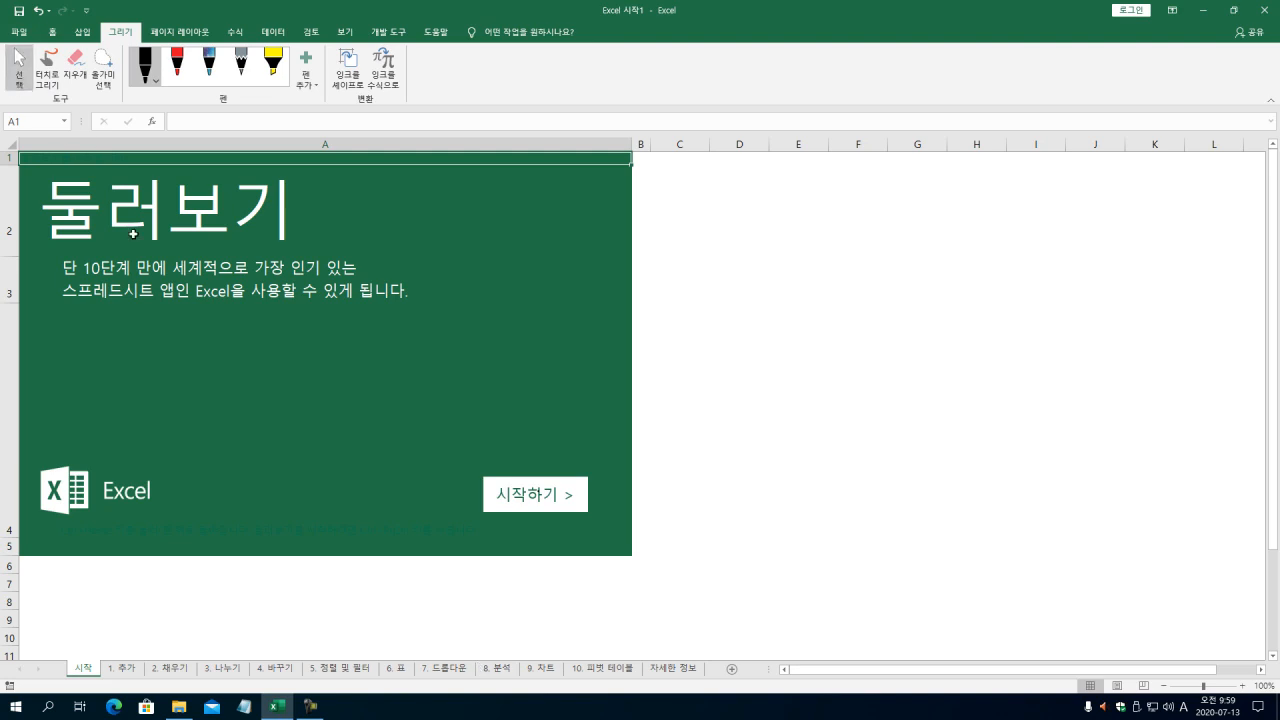
pyautogui.click(531, 504)
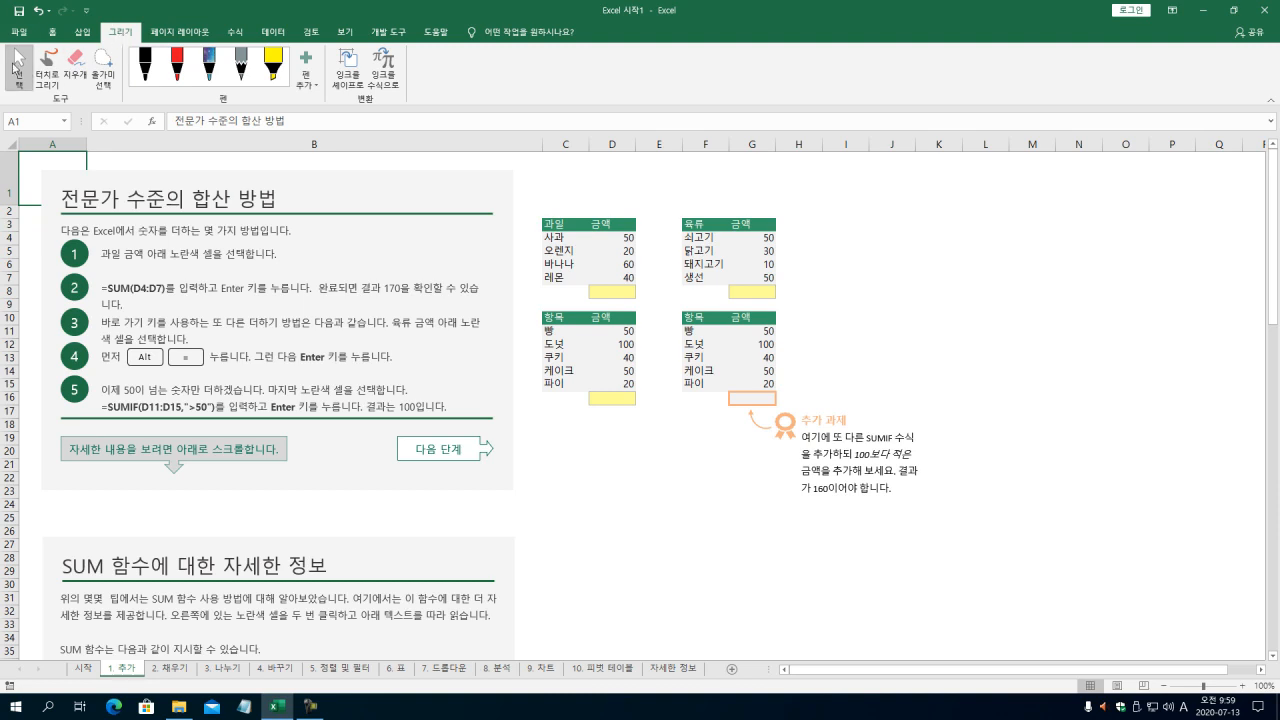
# Step: Look through the SUM and SUMIF lesson on the "1. 추가" sheet down to its web links and return to the beginning
pyautogui.click(13, 61)
pyautogui.click(18, 66)
pyautogui.scroll(-5, 475, 368)
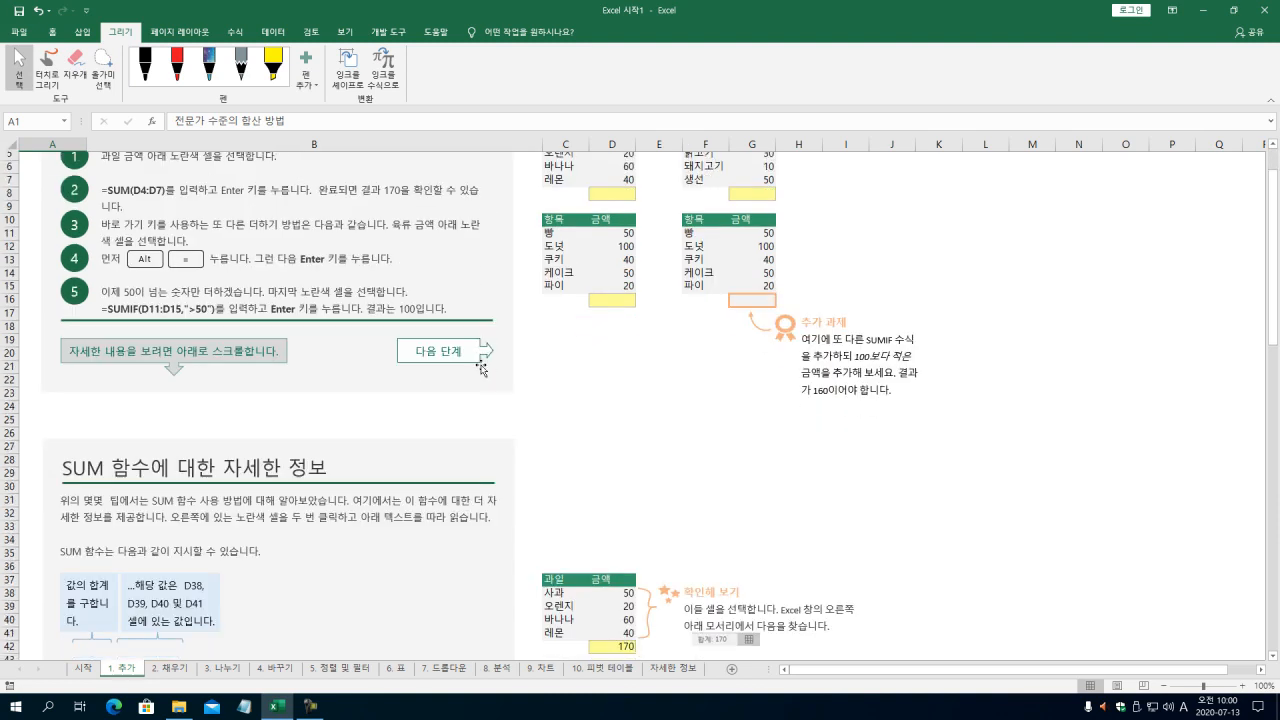
pyautogui.scroll(-4, 483, 366)
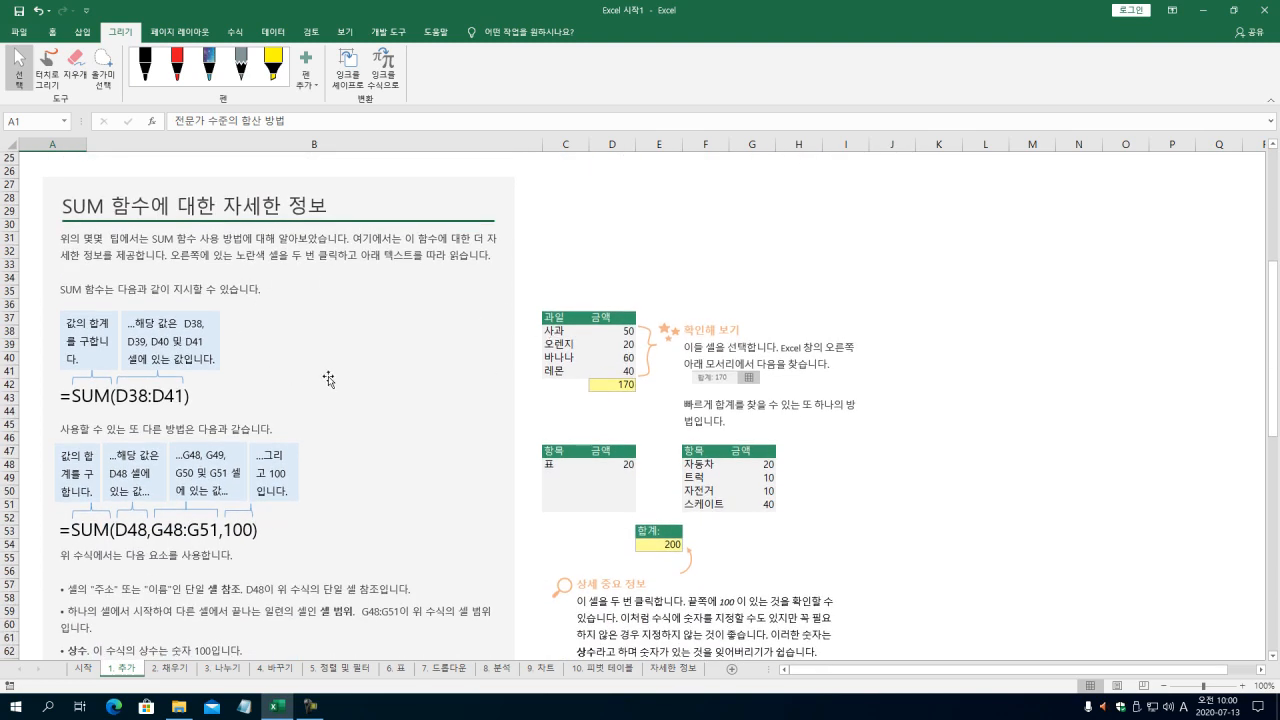
pyautogui.scroll(-1, 460, 375)
pyautogui.scroll(-11, 460, 375)
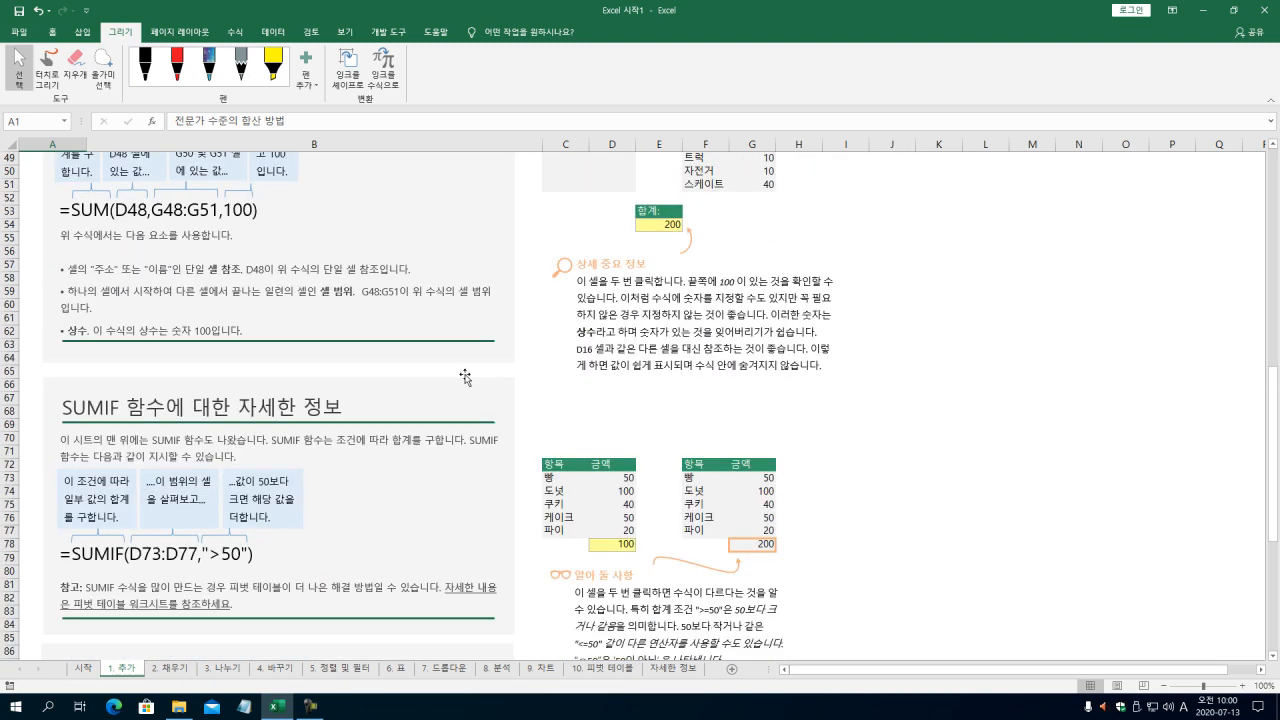
pyautogui.scroll(-1, 465, 373)
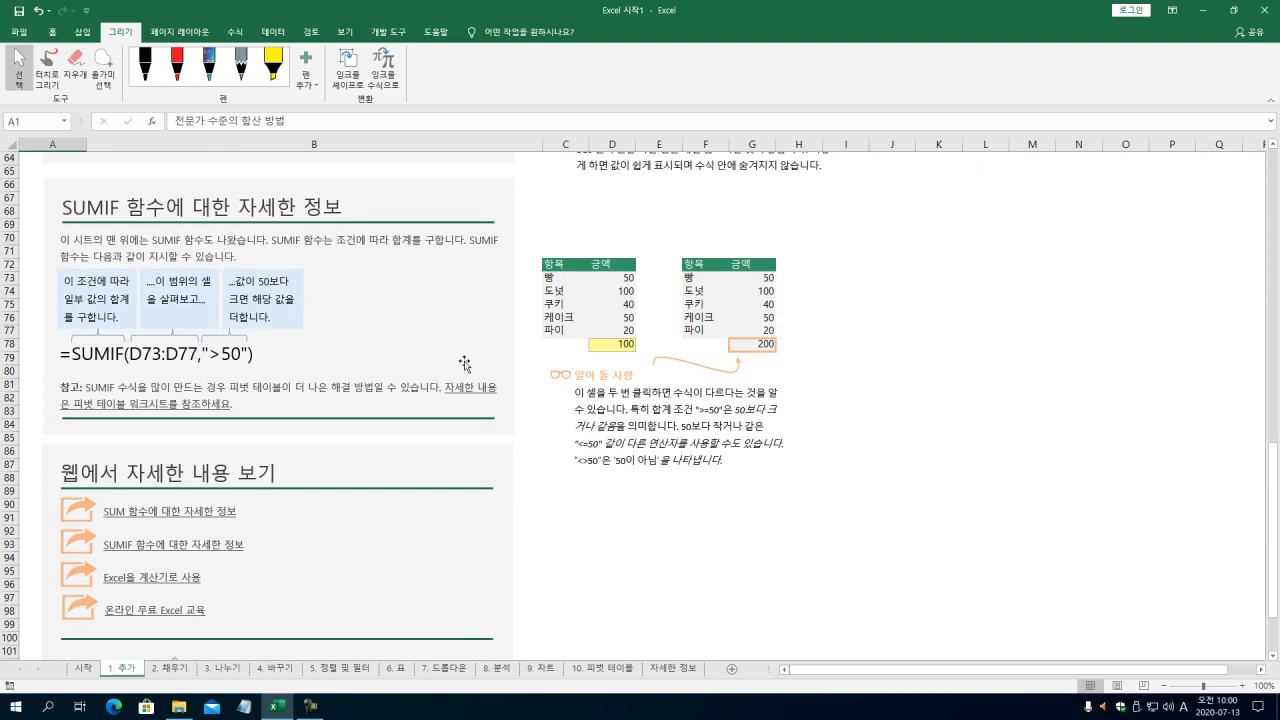
pyautogui.scroll(-4, 324, 352)
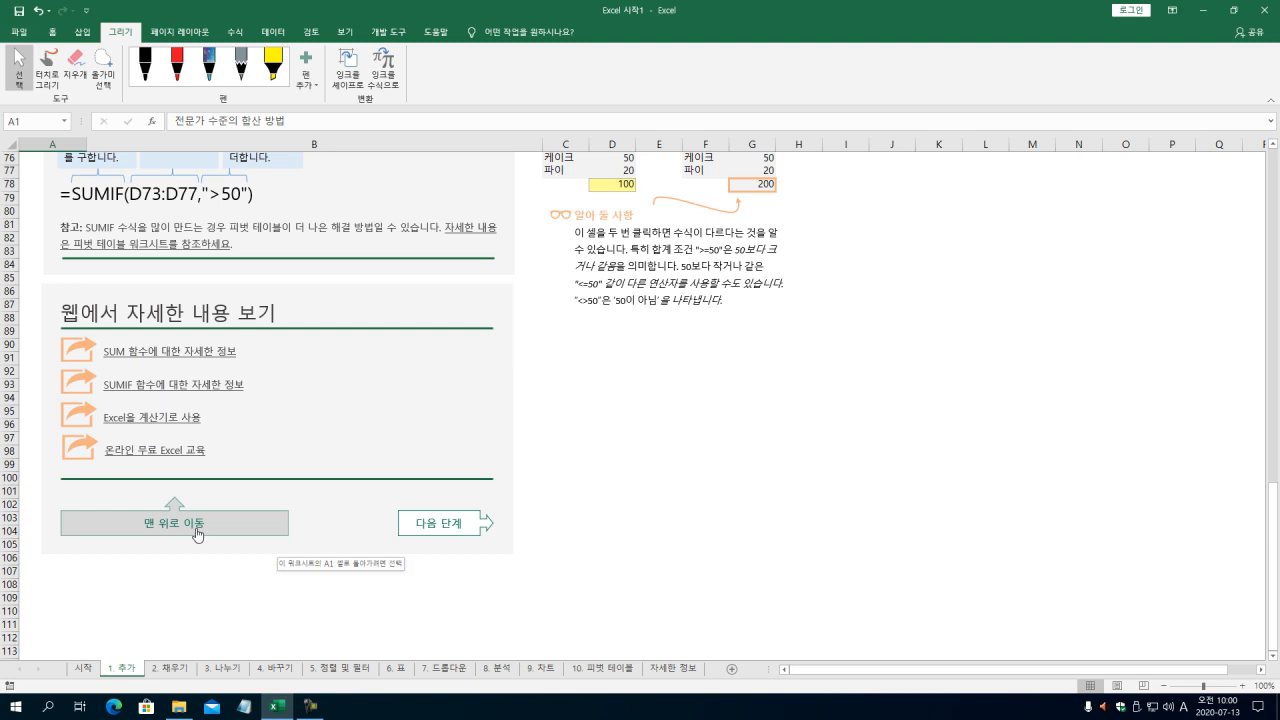
pyautogui.click(197, 531)
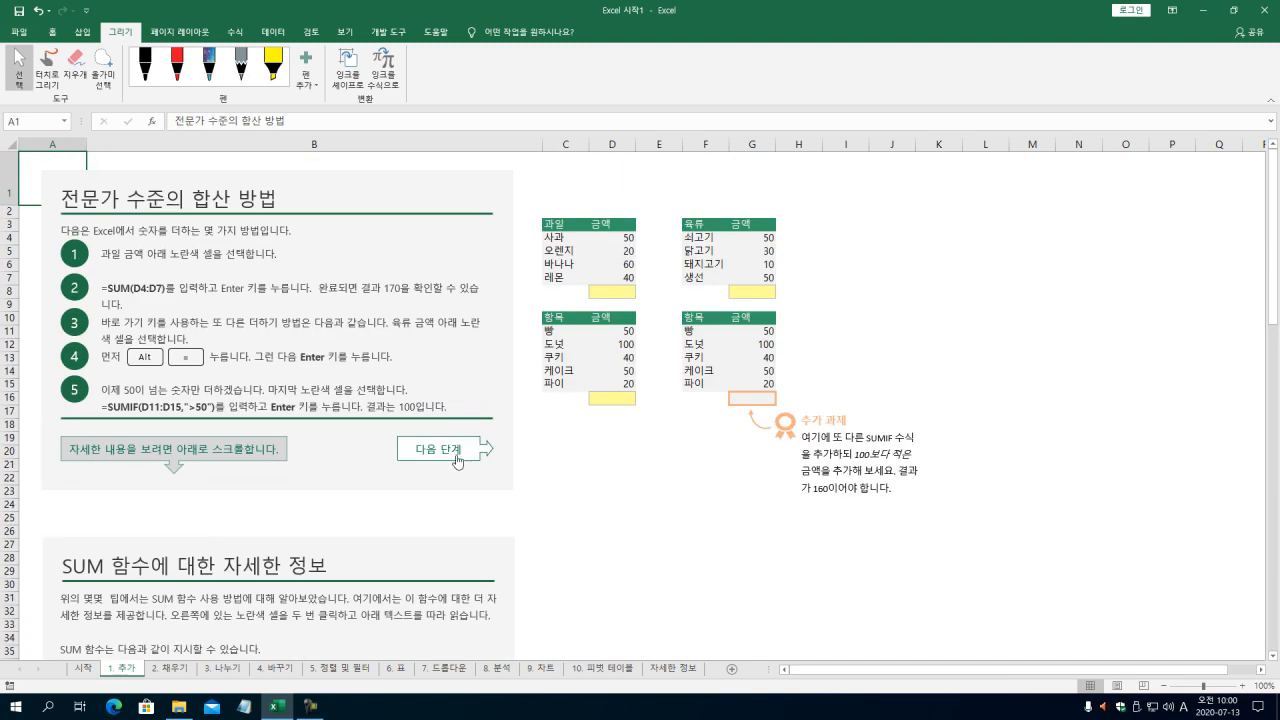
# Step: Advance to the "2. 채우기" lesson and look through its fill handle, cell copying and series sections
pyautogui.click(457, 461)
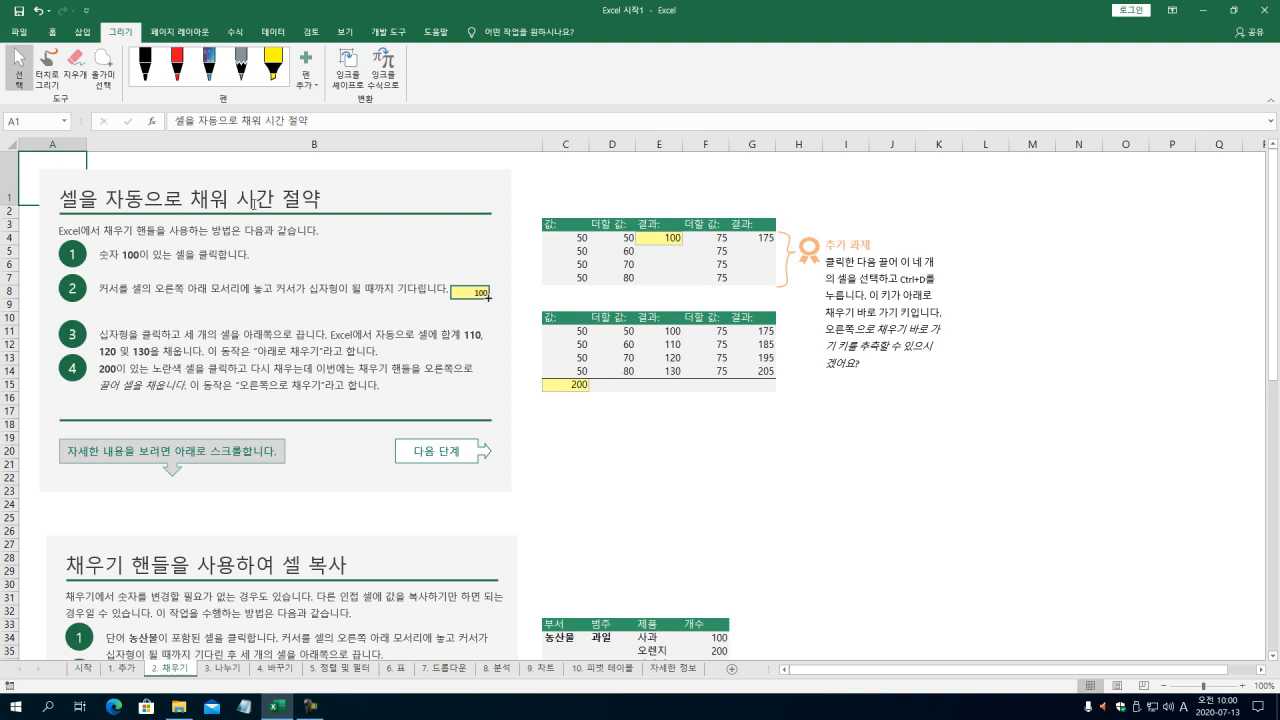
pyautogui.scroll(-5, 526, 380)
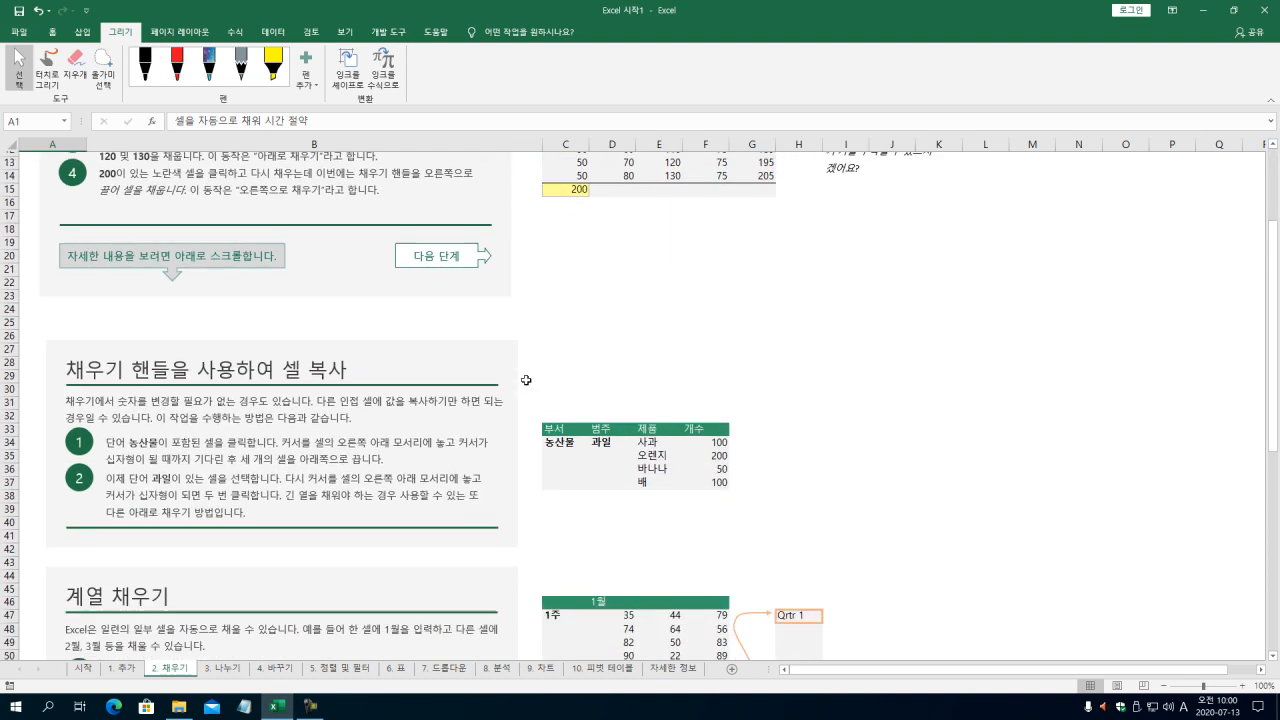
pyautogui.scroll(-5, 526, 380)
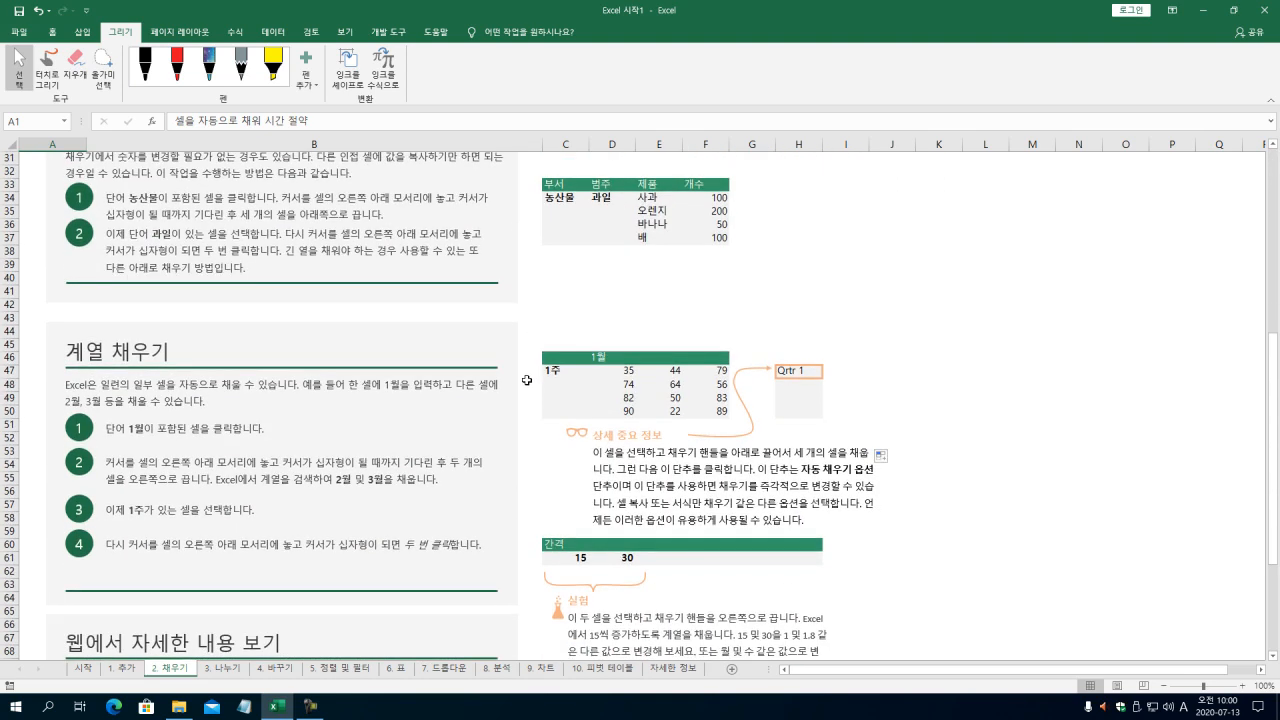
pyautogui.scroll(-6, 528, 379)
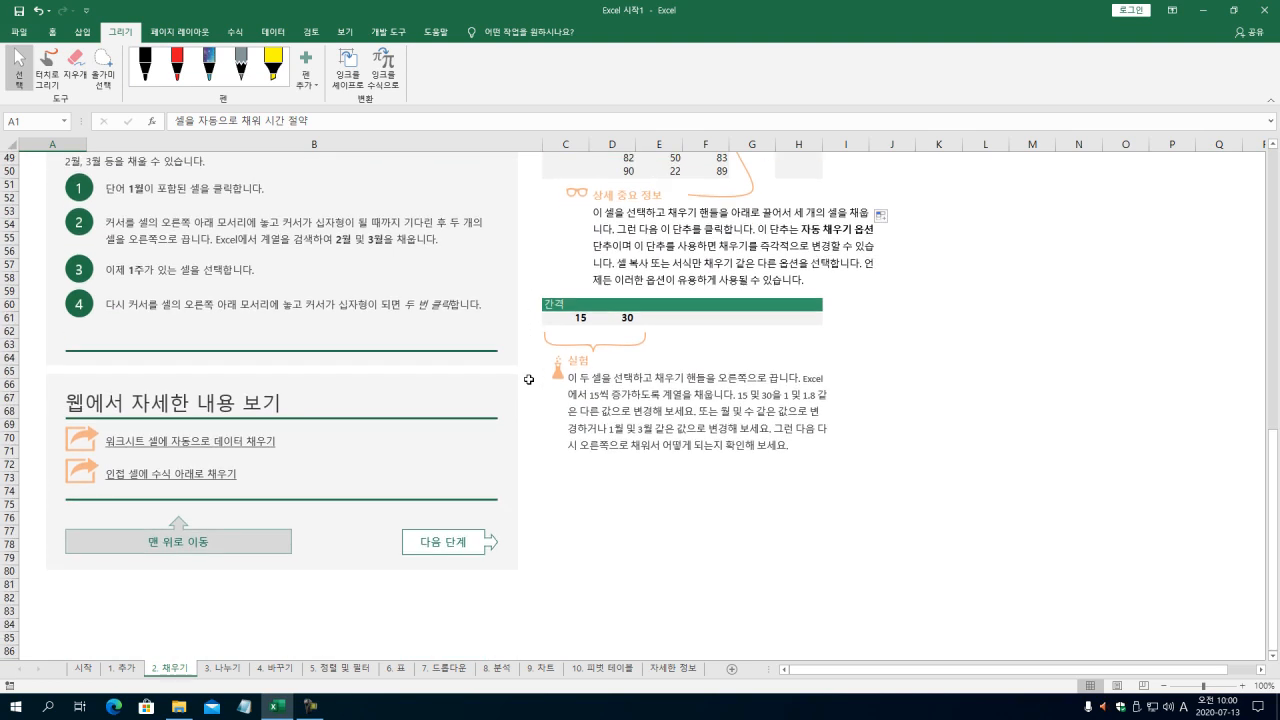
# Step: Advance to the "3. 나누기" lesson and review its sections on splitting columns by delimiter and by formula
pyautogui.click(450, 546)
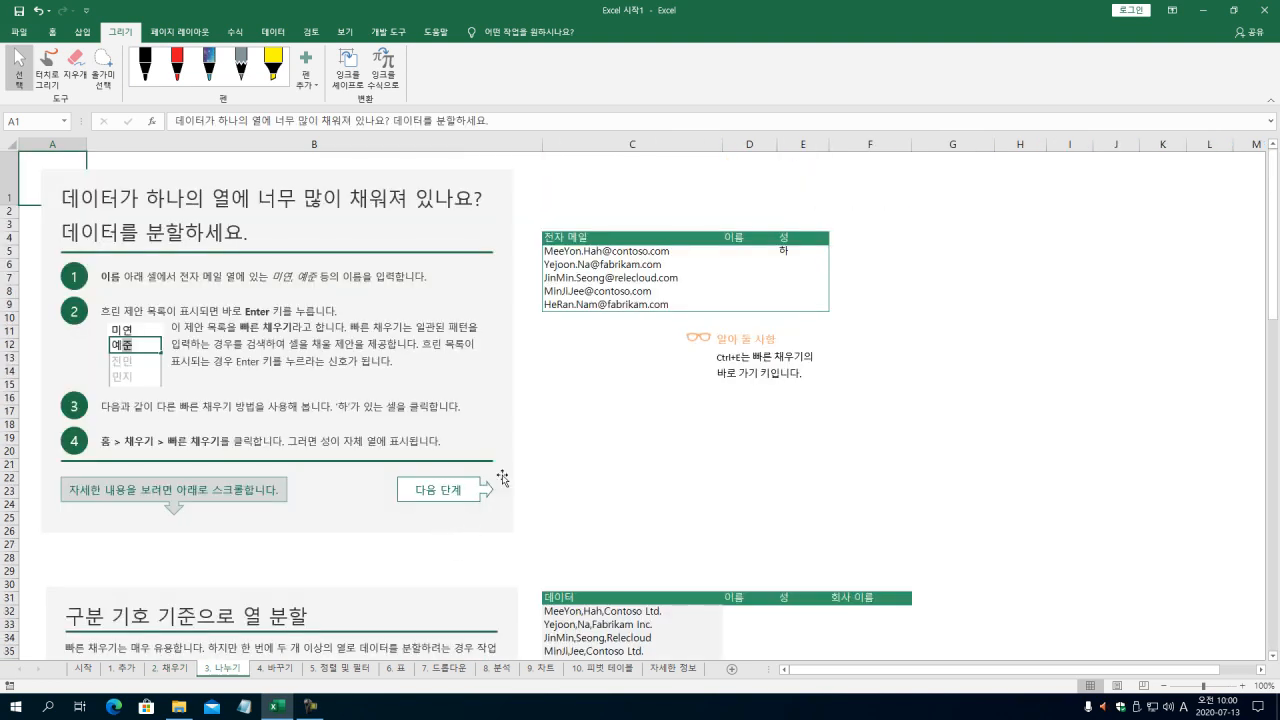
pyautogui.scroll(-6, 562, 446)
pyautogui.scroll(-11, 564, 444)
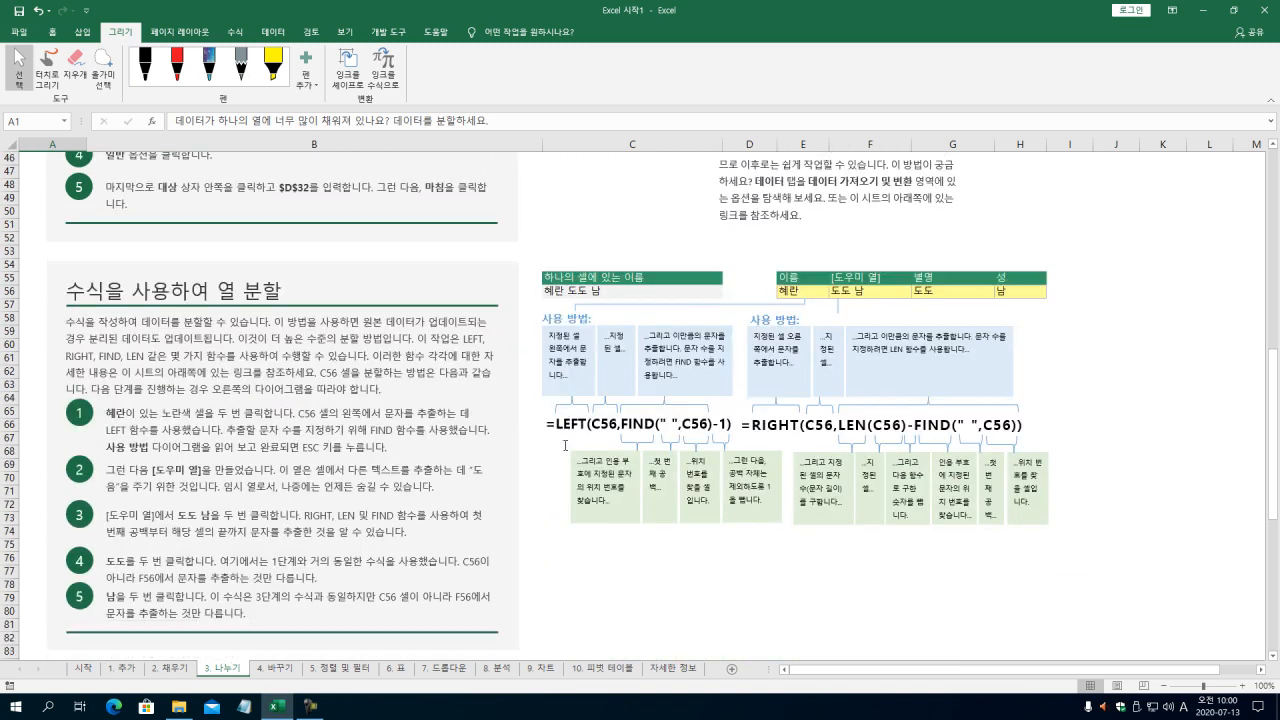
pyautogui.scroll(12, 564, 444)
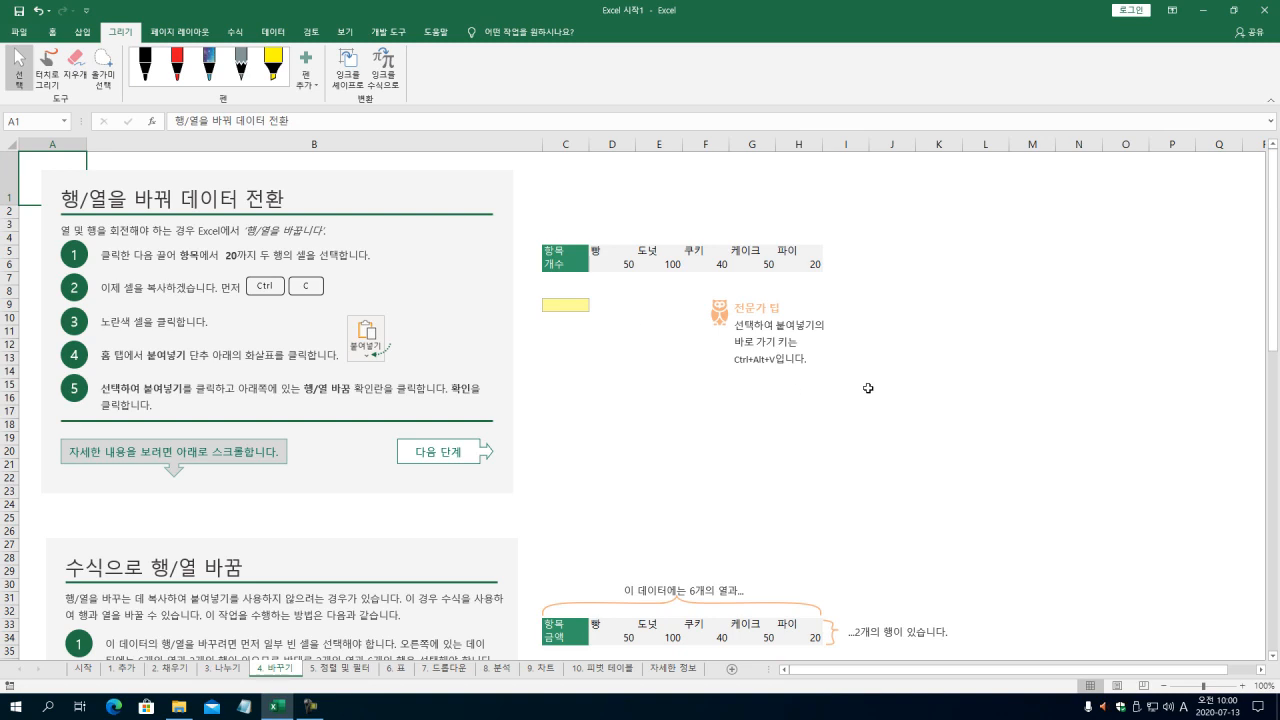
# Step: Look through the "4. 바꾸기" lesson on transposing data, the TRANSPOSE formula and array formulas
pyautogui.scroll(-4, 857, 395)
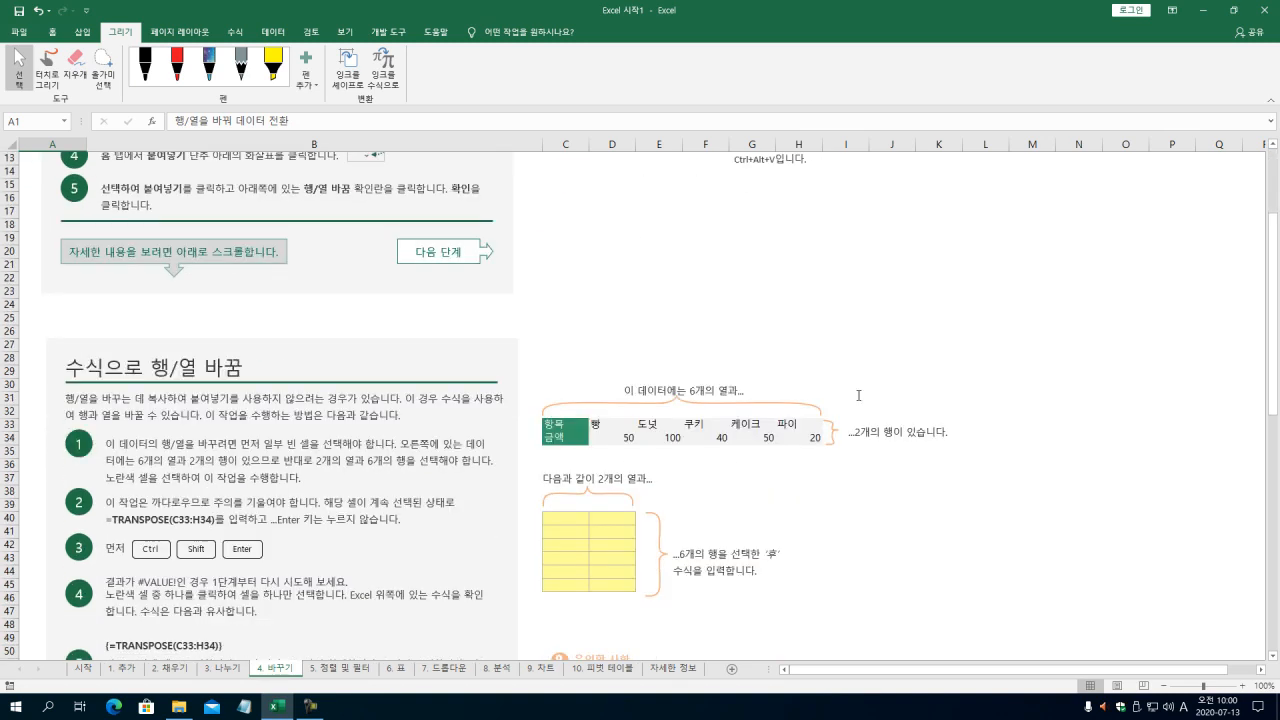
pyautogui.scroll(-2, 857, 395)
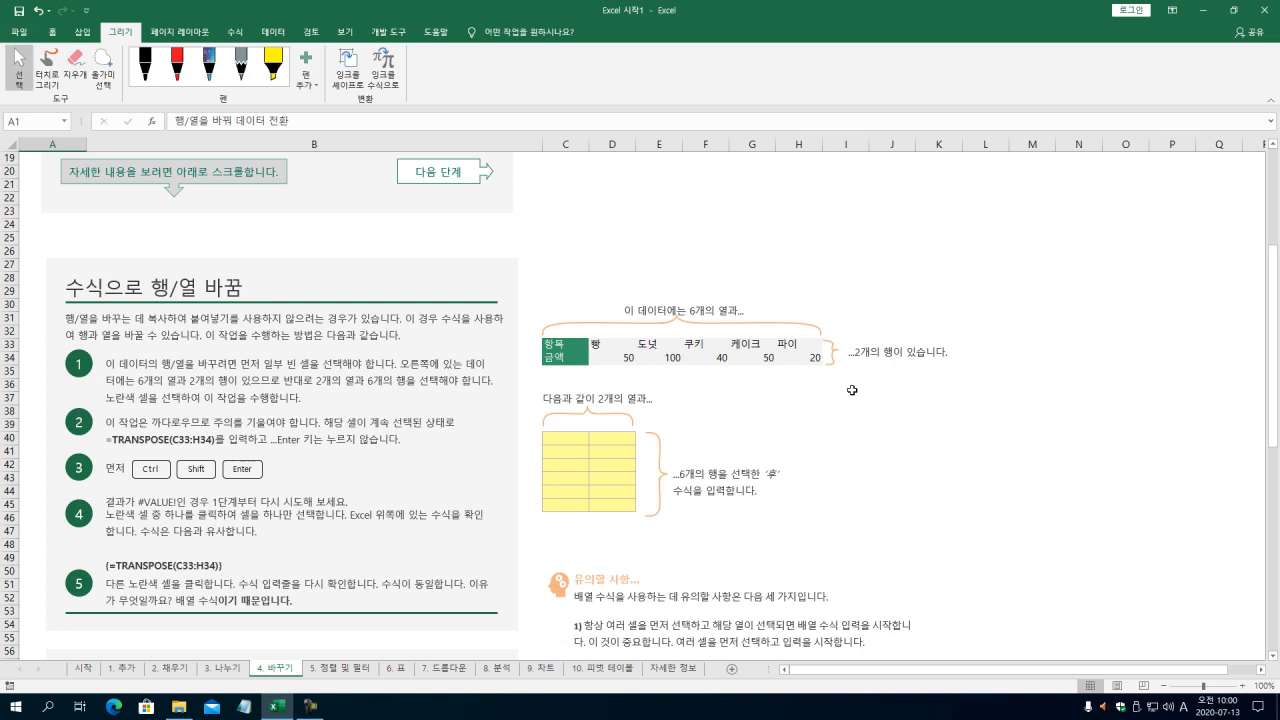
pyautogui.scroll(-7, 851, 389)
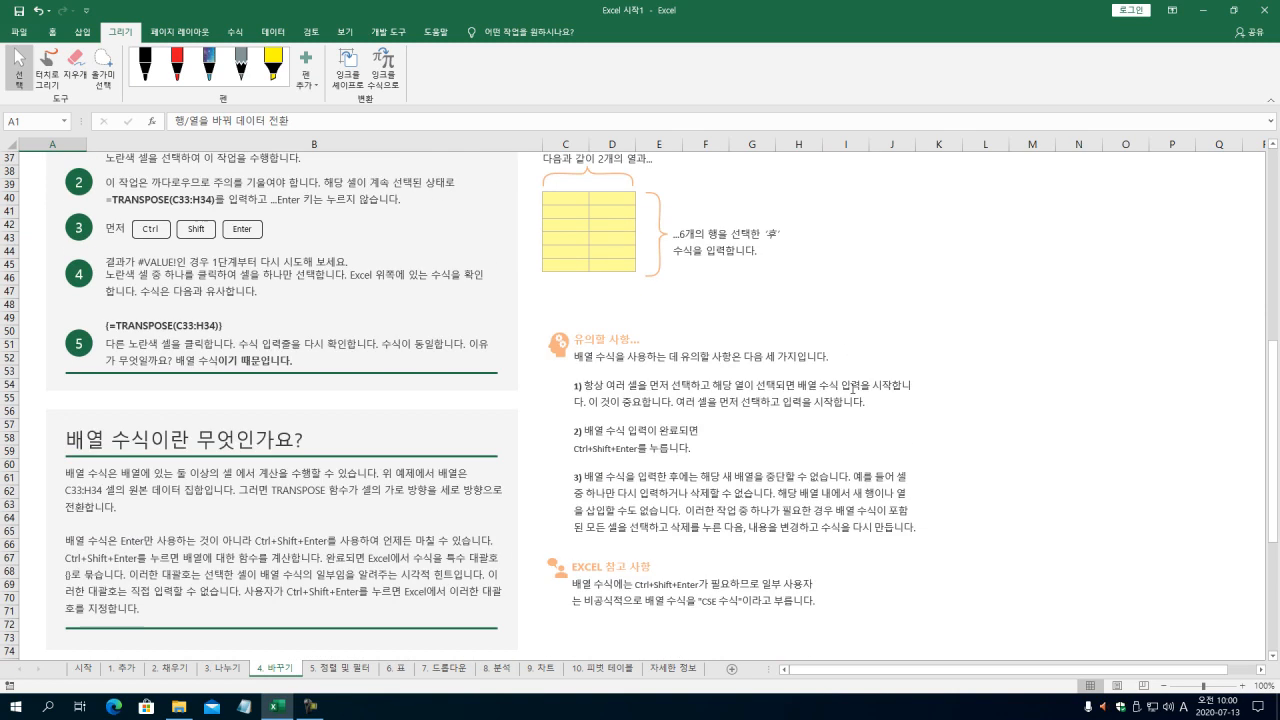
pyautogui.scroll(-3, 835, 388)
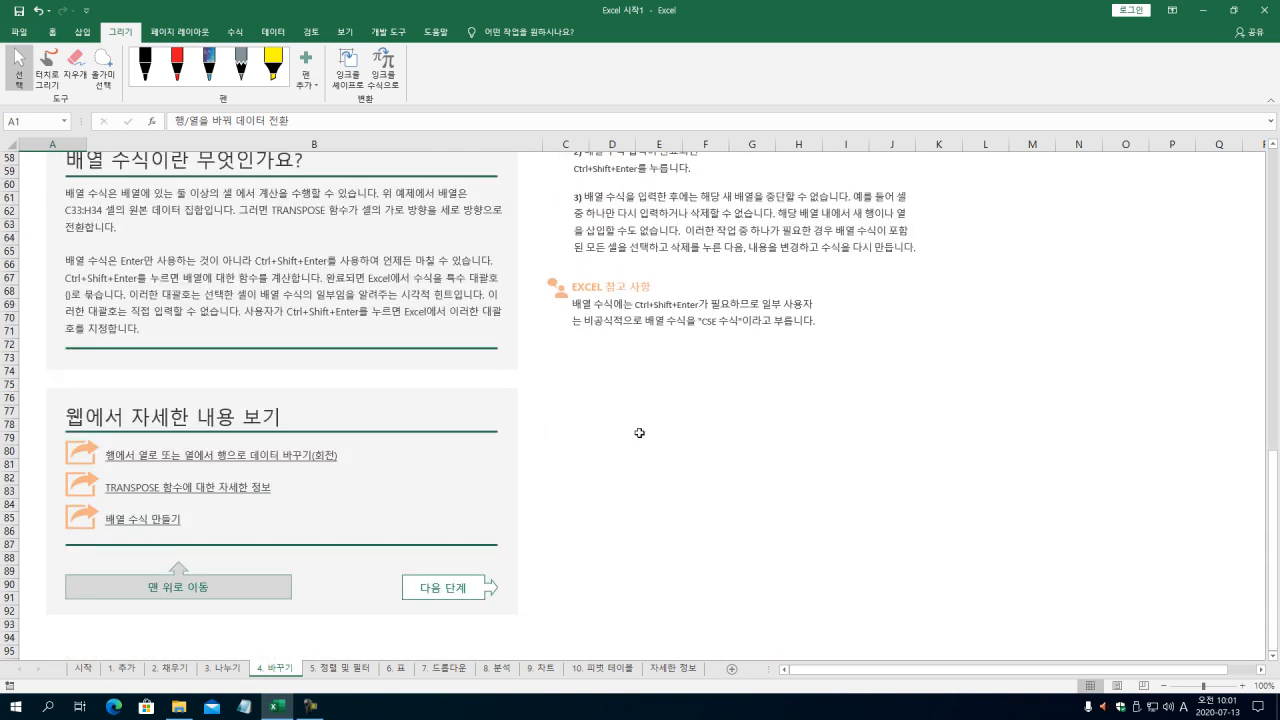
# Step: Advance to the "5. 정렬 및 필터" lesson and look through its sorting and filtering examples
pyautogui.click(449, 578)
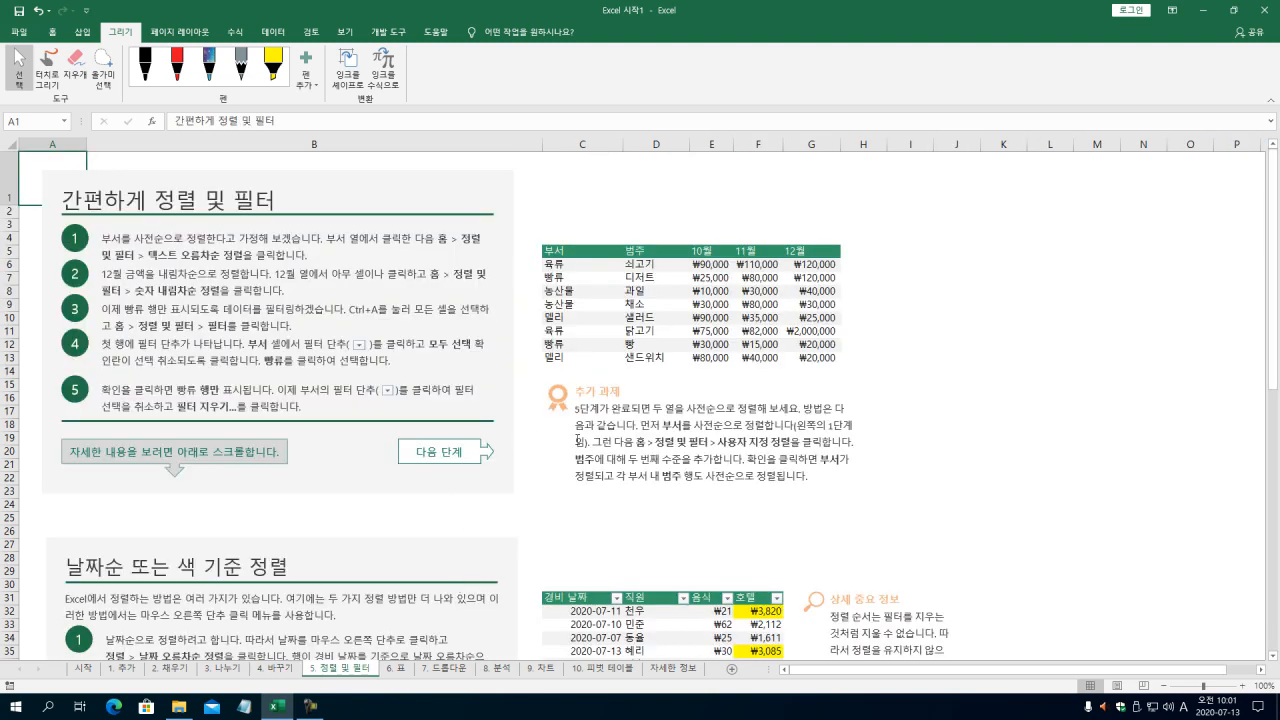
pyautogui.scroll(-5, 660, 428)
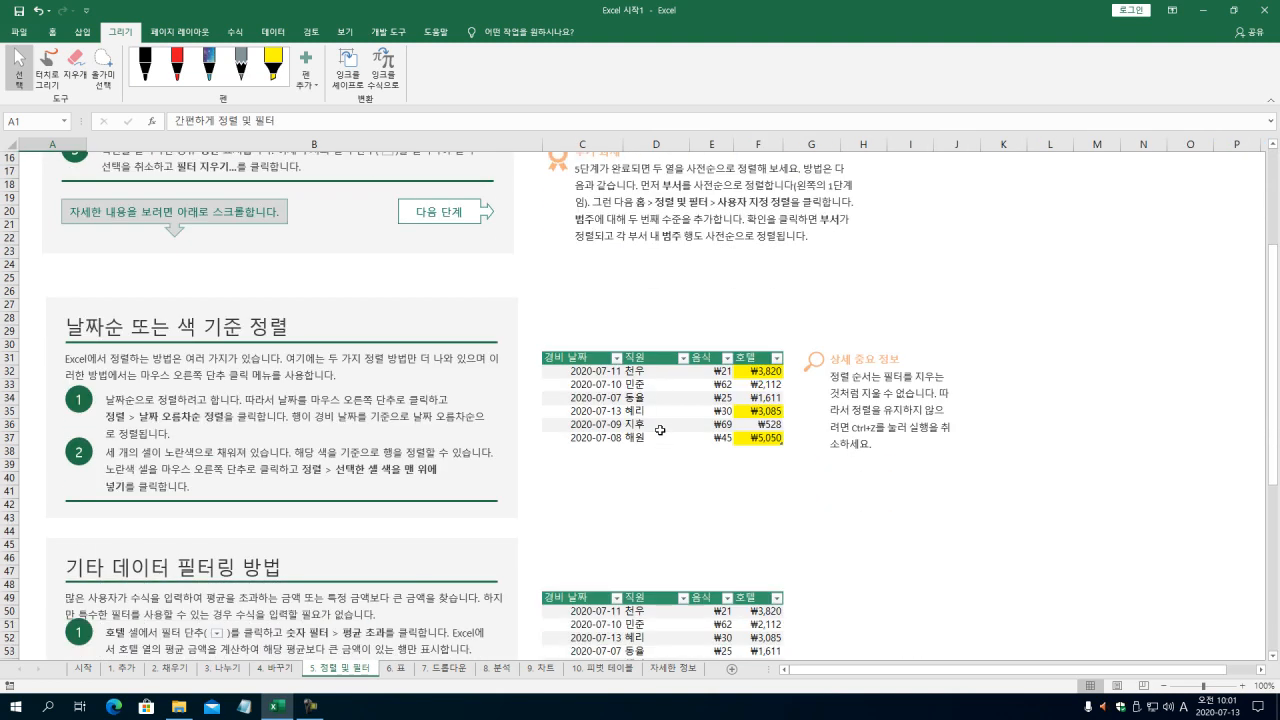
pyautogui.scroll(-13, 660, 430)
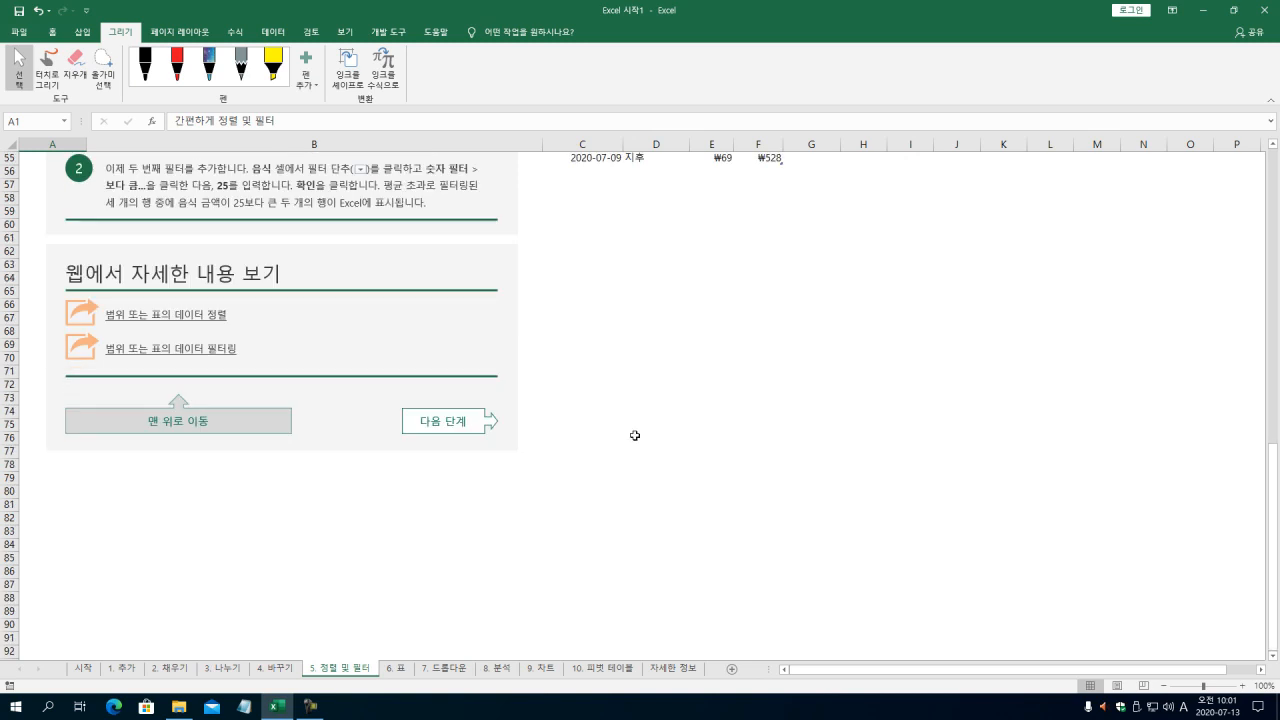
# Step: Advance to the "6. 표" lesson and review its sections on creating tables, calculated columns and total rows
pyautogui.click(450, 422)
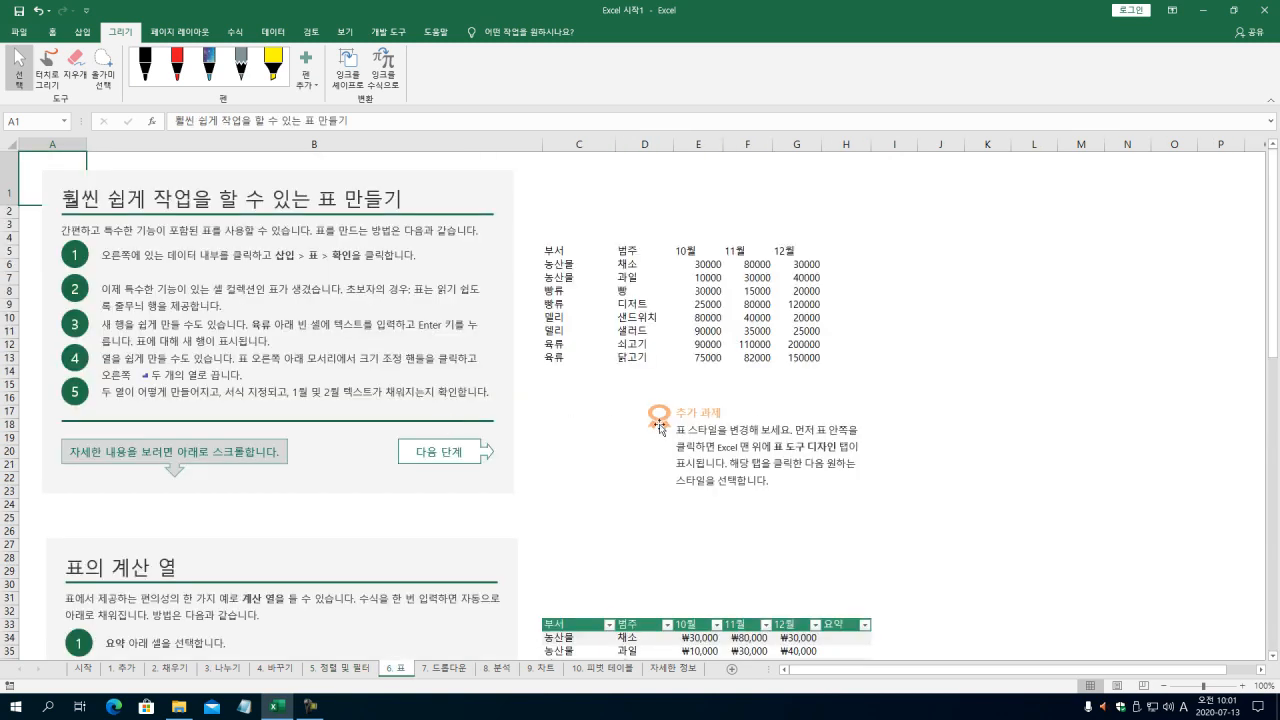
pyautogui.scroll(-7, 896, 397)
pyautogui.scroll(-12, 896, 397)
pyautogui.scroll(6, 900, 393)
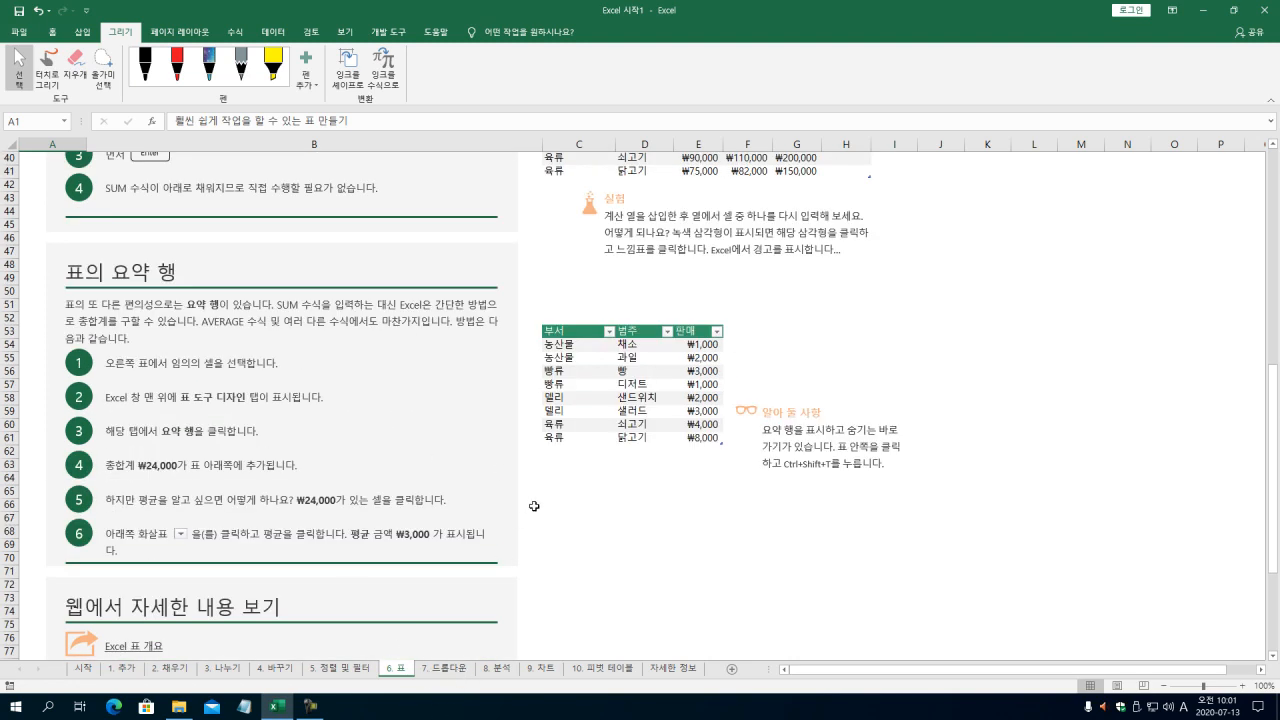
pyautogui.scroll(8, 524, 519)
# Step: Advance through the "7. 드롭다운" and "8. 분석" lessons to "9. 차트" and view its section on chart axes
pyautogui.click(468, 368)
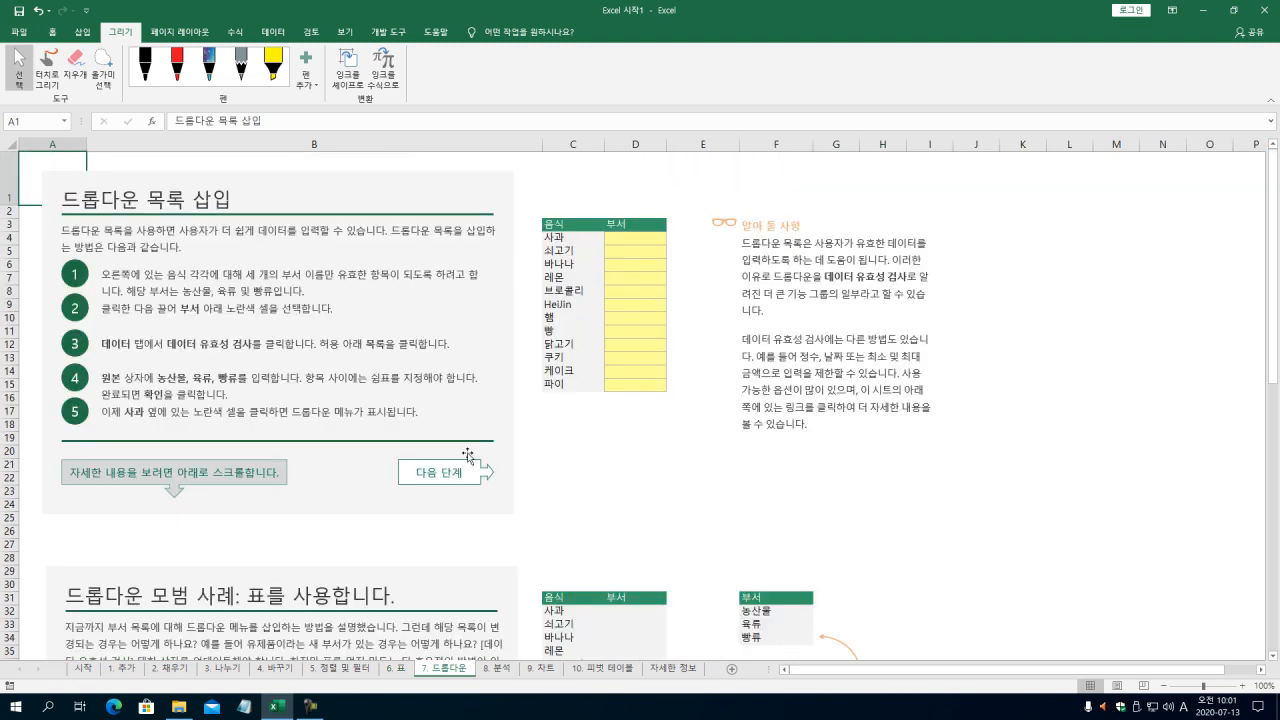
pyautogui.click(457, 474)
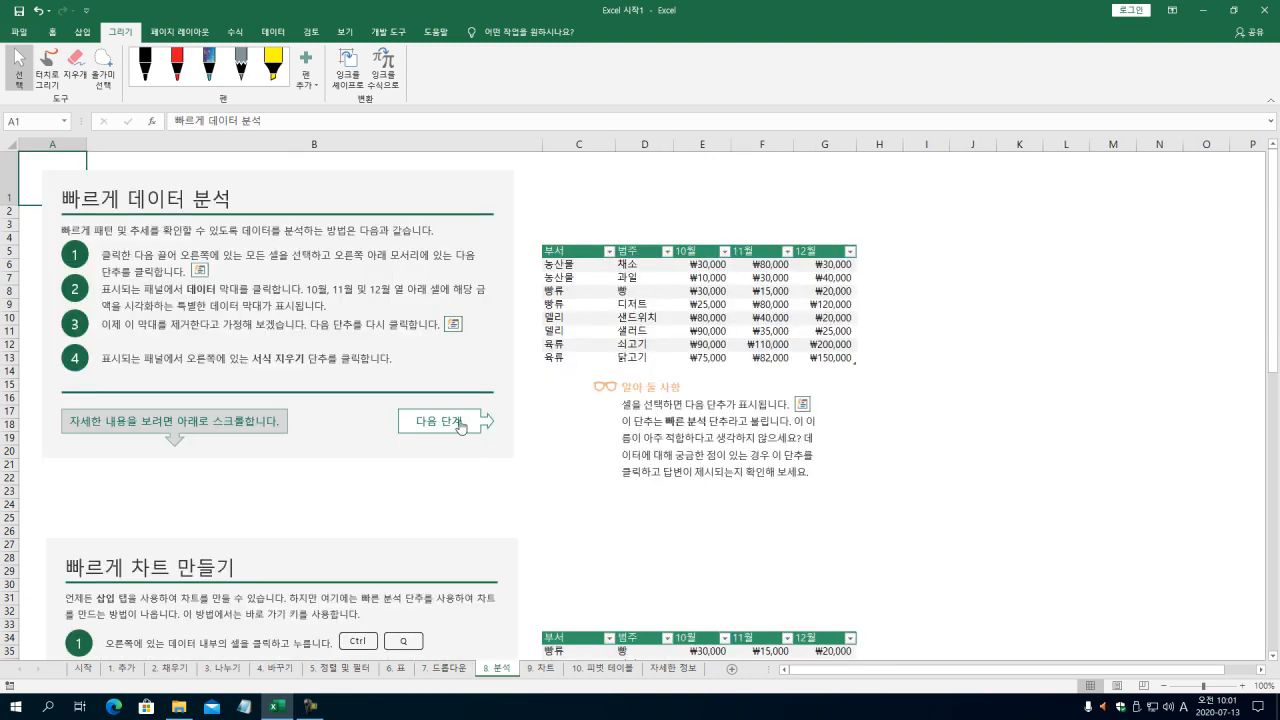
pyautogui.click(460, 427)
pyautogui.scroll(-5, 570, 513)
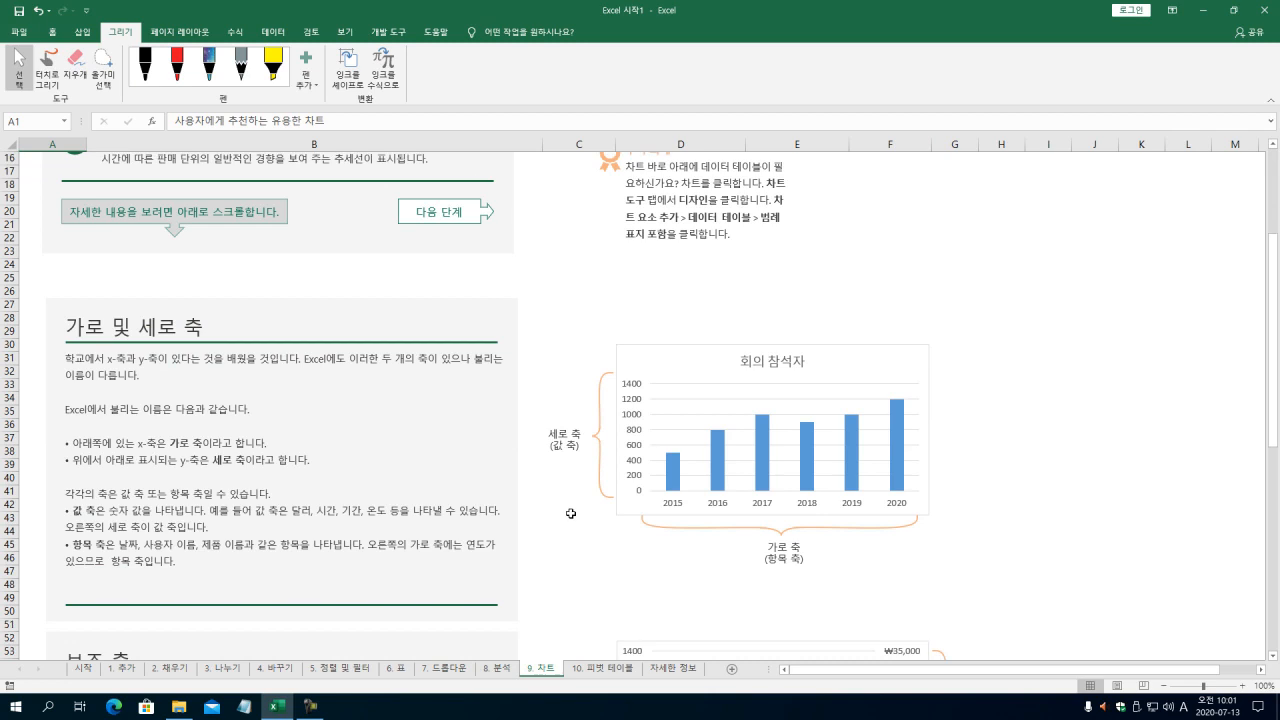
pyautogui.scroll(5, 570, 513)
# Step: Advance to the "10. 피벗 테이블" lesson and look through its pivot table examples
pyautogui.click(464, 455)
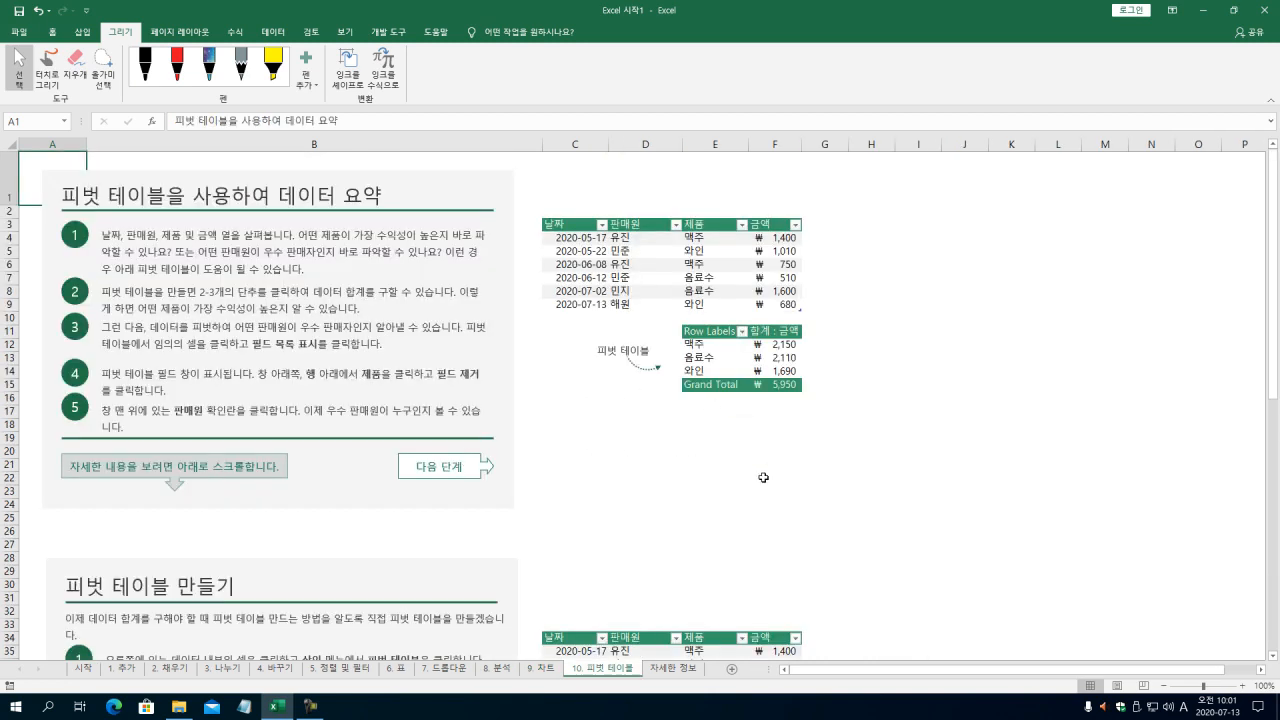
pyautogui.scroll(-9, 734, 428)
pyautogui.scroll(5, 793, 514)
pyautogui.scroll(5, 436, 460)
# Step: Advance to the final 자세한 정보 sheet and look over its help and community resources
pyautogui.click(437, 460)
pyautogui.scroll(-6, 745, 491)
pyautogui.scroll(6, 745, 491)
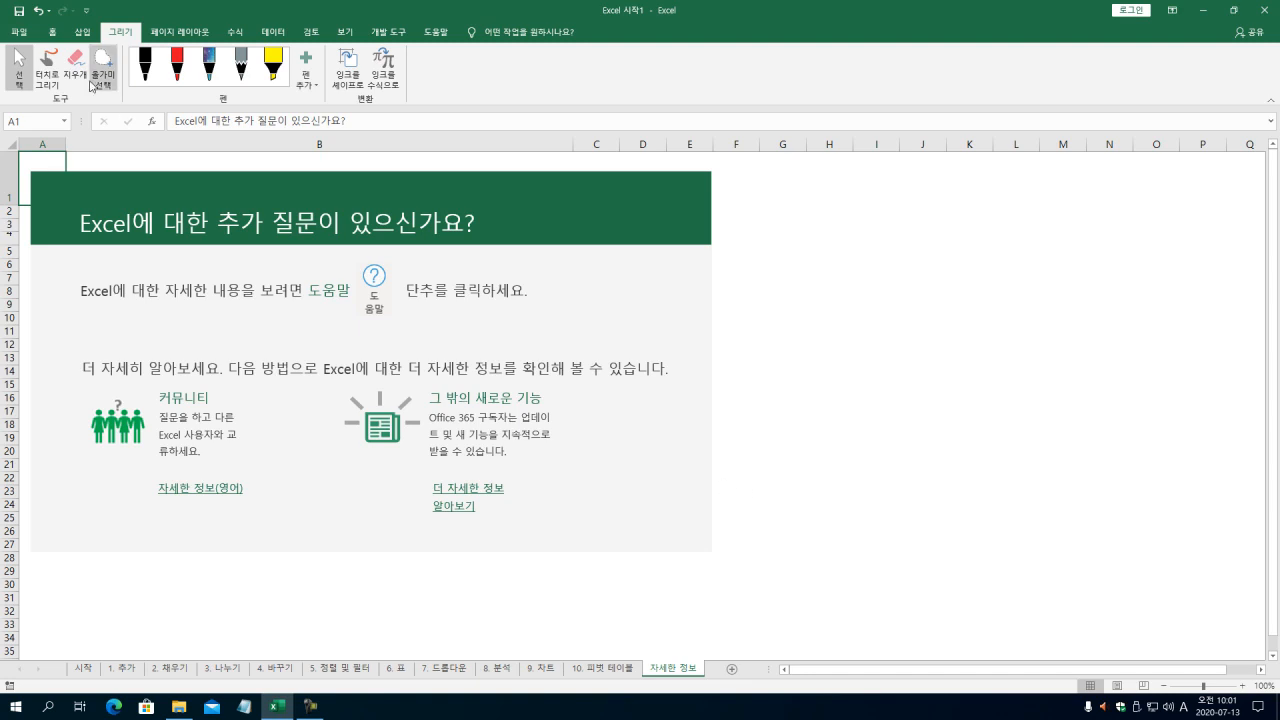
# Step: Create a new blank workbook and look over its empty worksheet
pyautogui.click(20, 32)
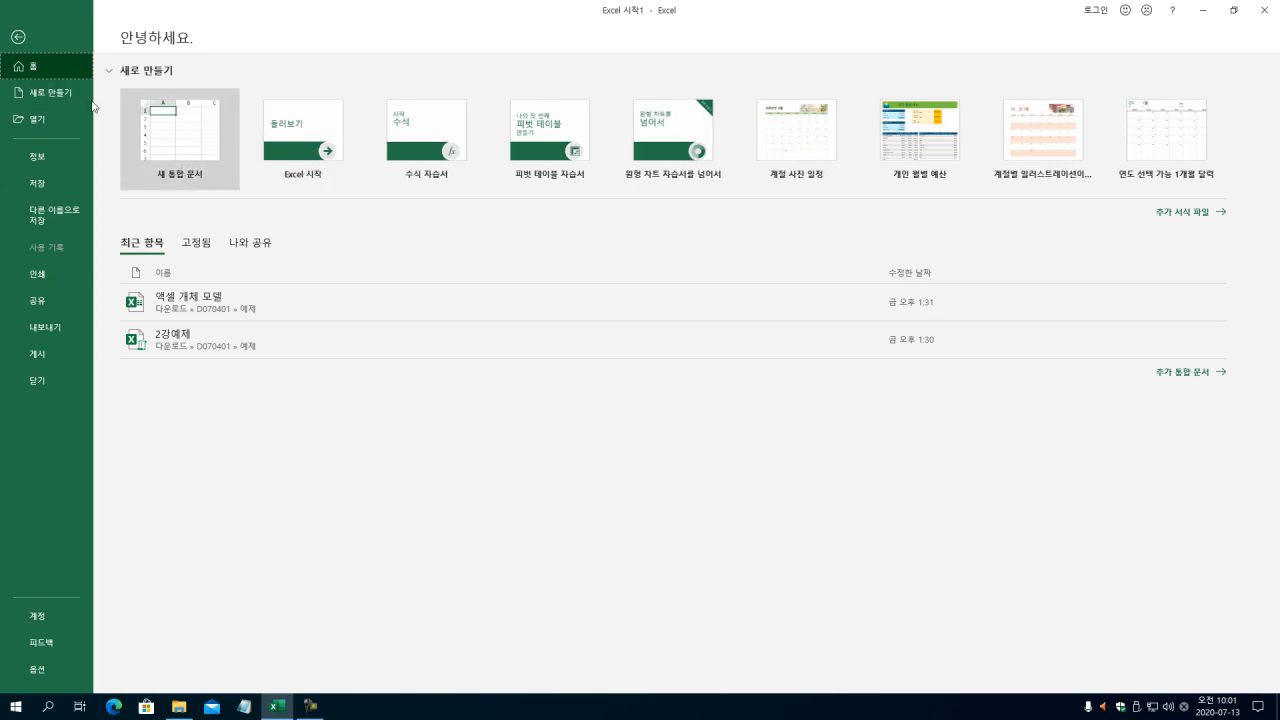
pyautogui.click(17, 36)
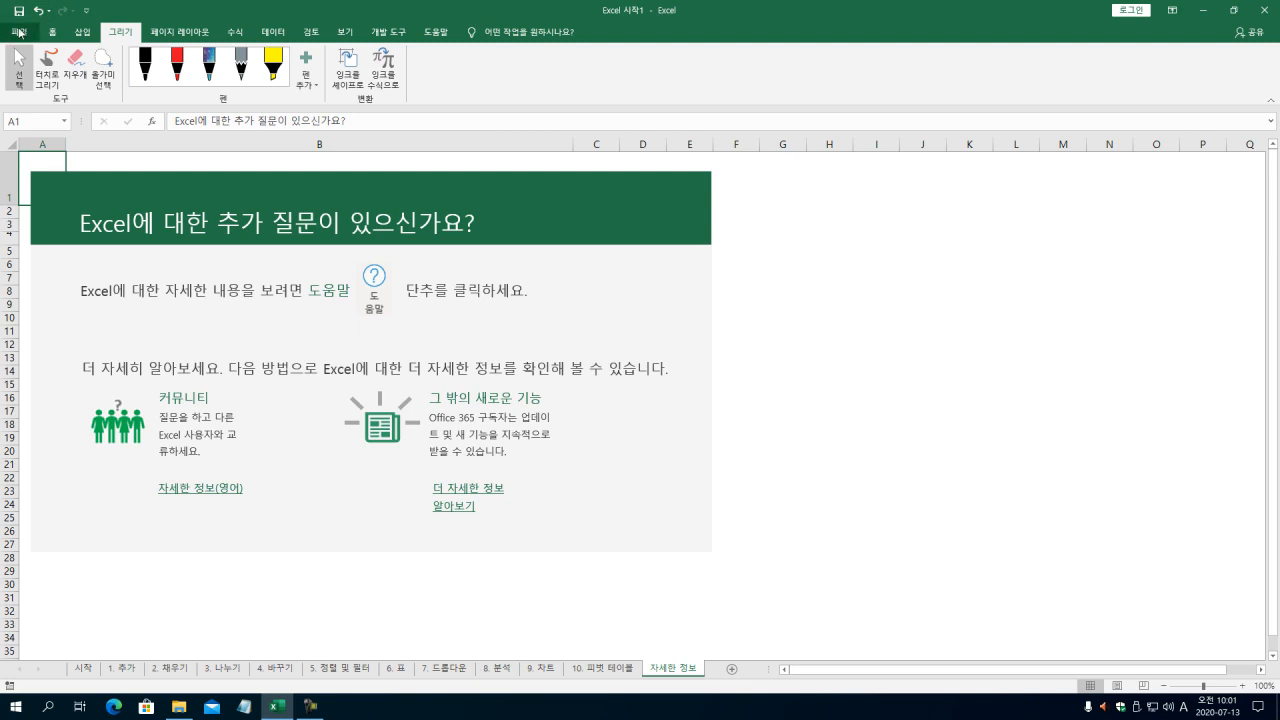
pyautogui.click(11, 35)
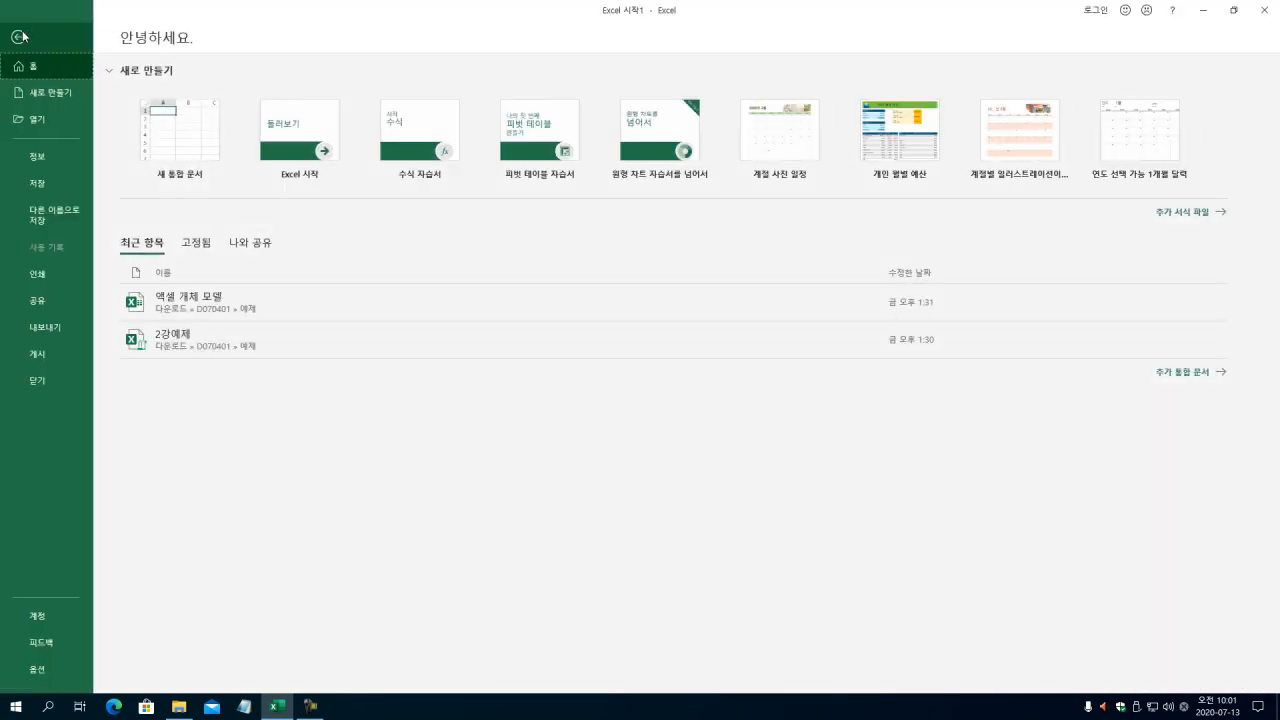
pyautogui.click(178, 148)
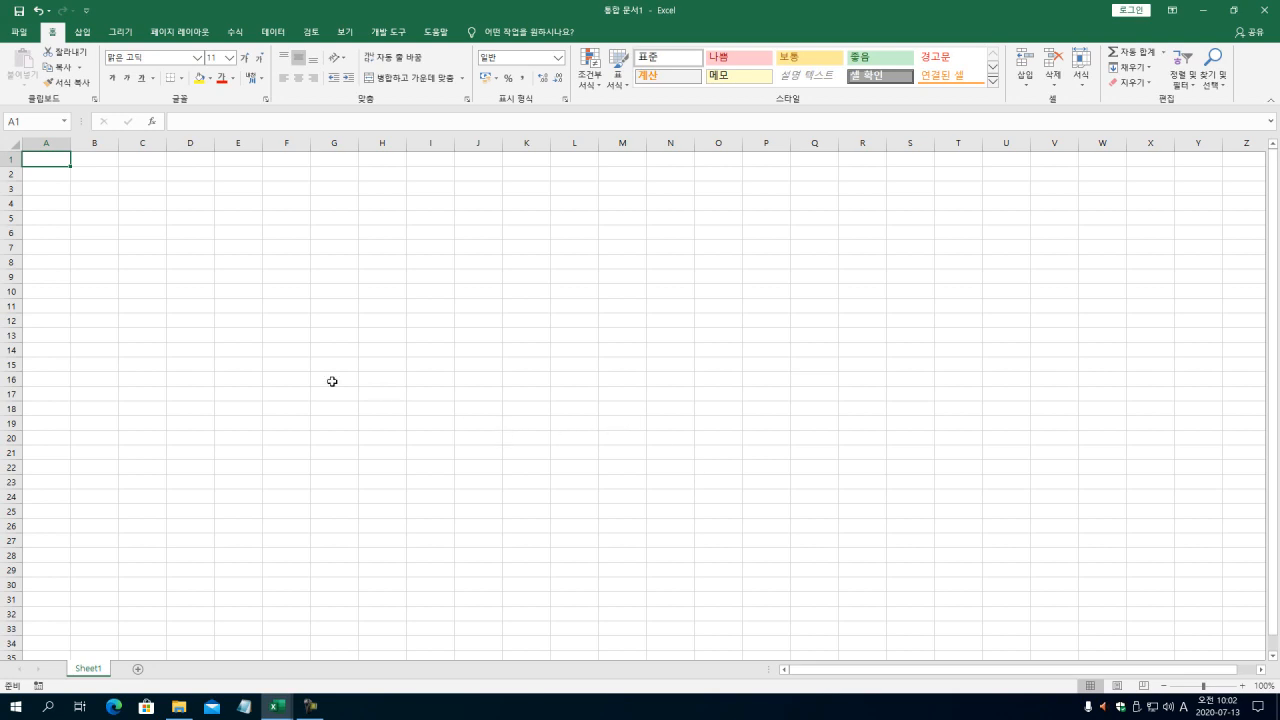
pyautogui.scroll(-5, 551, 324)
pyautogui.scroll(5, 557, 318)
# Step: Enable drawing with touch and choose the red pen
pyautogui.click(120, 31)
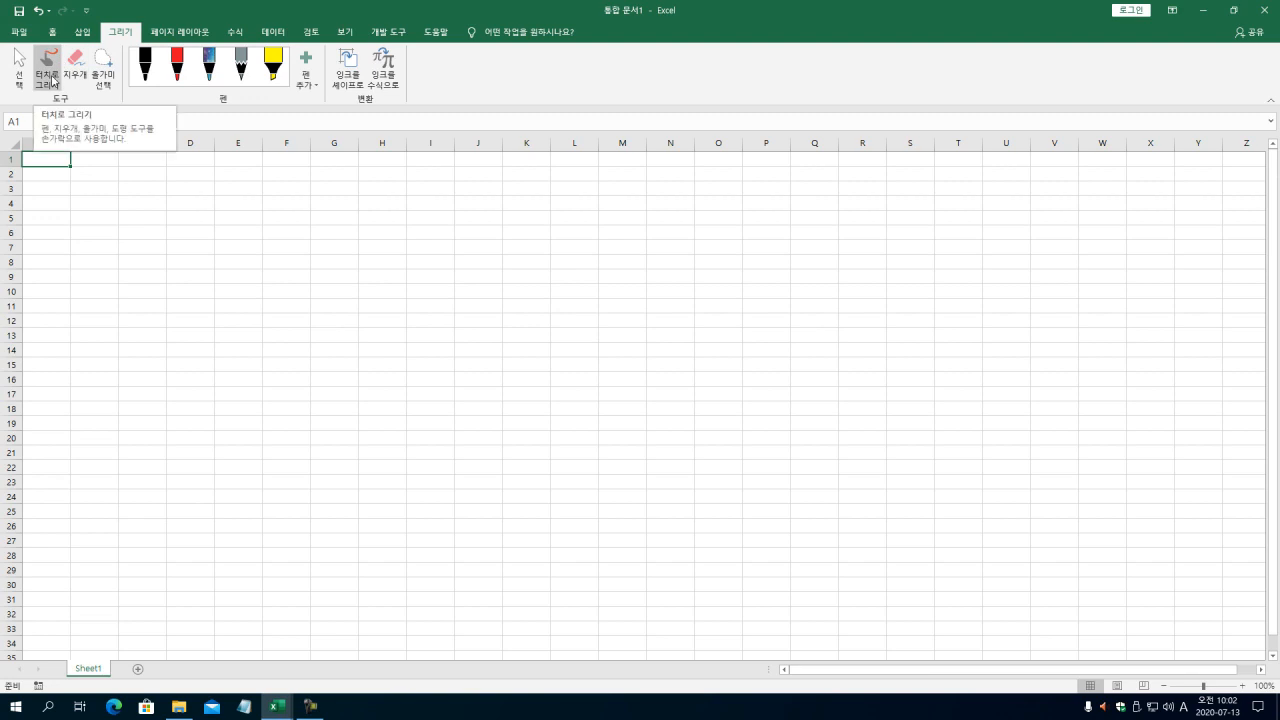
pyautogui.click(47, 75)
pyautogui.click(177, 64)
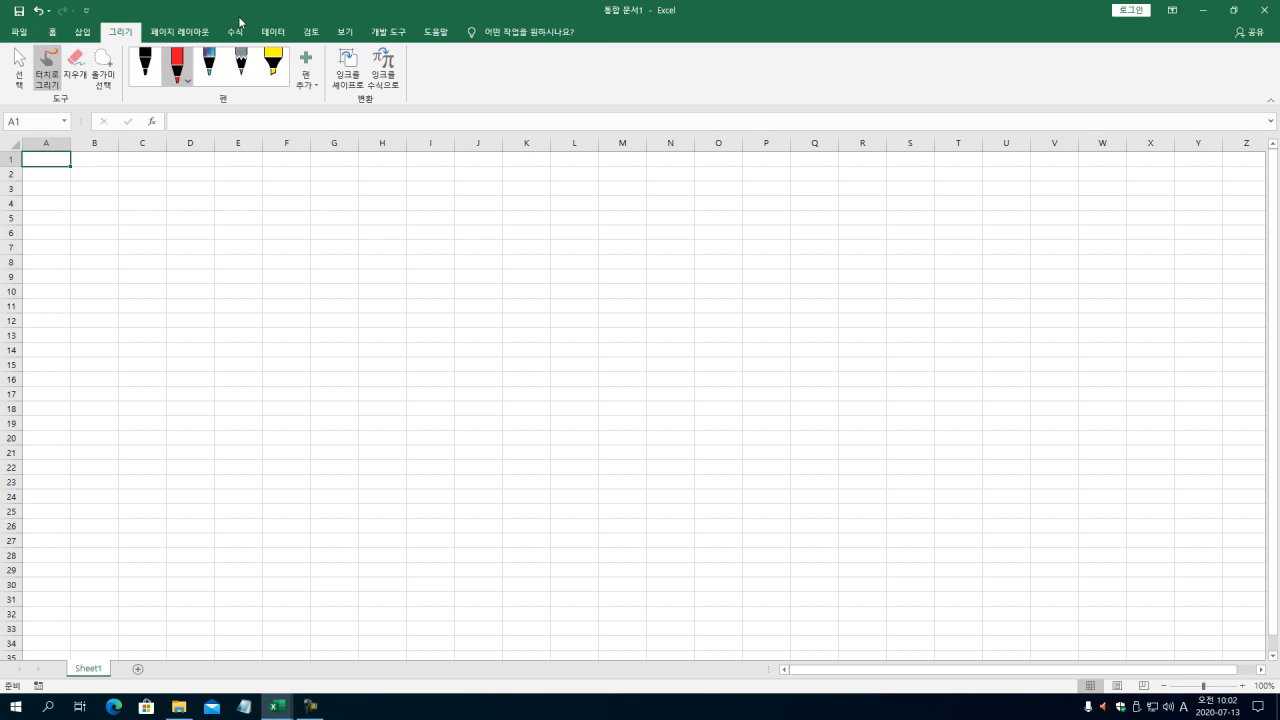
# Step: Review the ribbon's command groups in order, from file and home commands through insertion, layout, formulas, data, review and view to developer tools
pyautogui.click(17, 34)
pyautogui.click(23, 40)
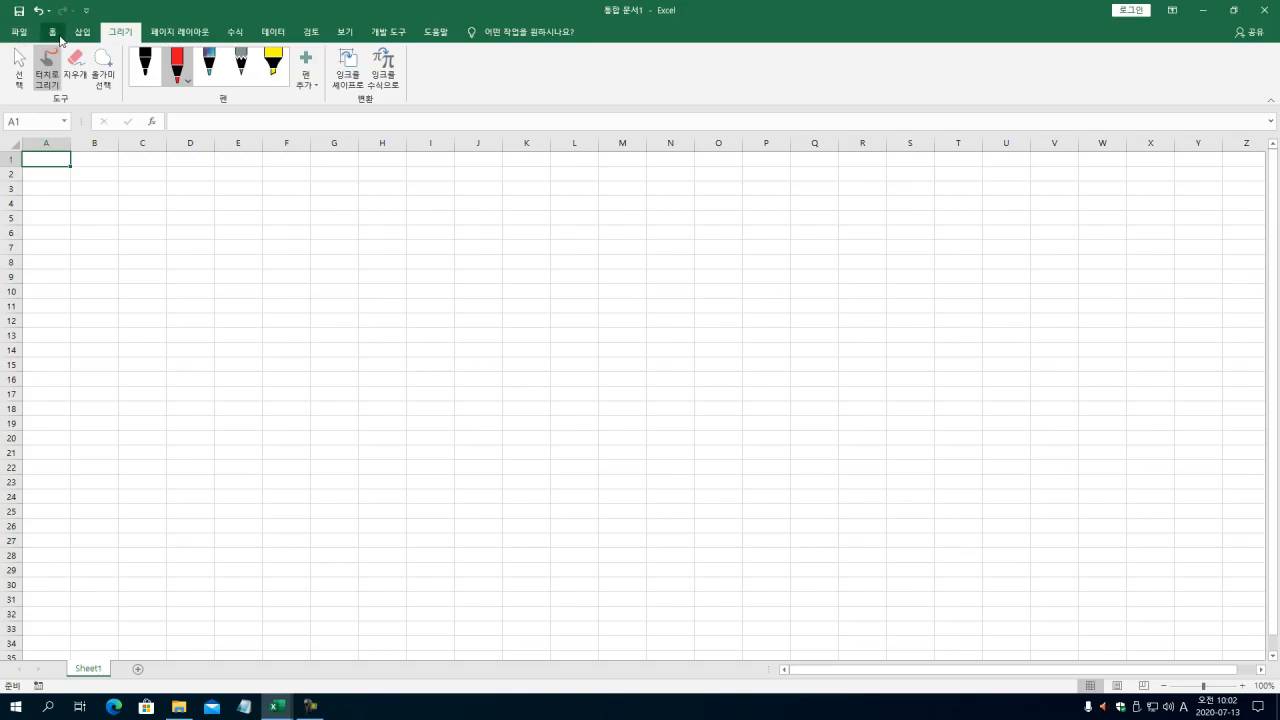
pyautogui.click(55, 36)
pyautogui.click(100, 34)
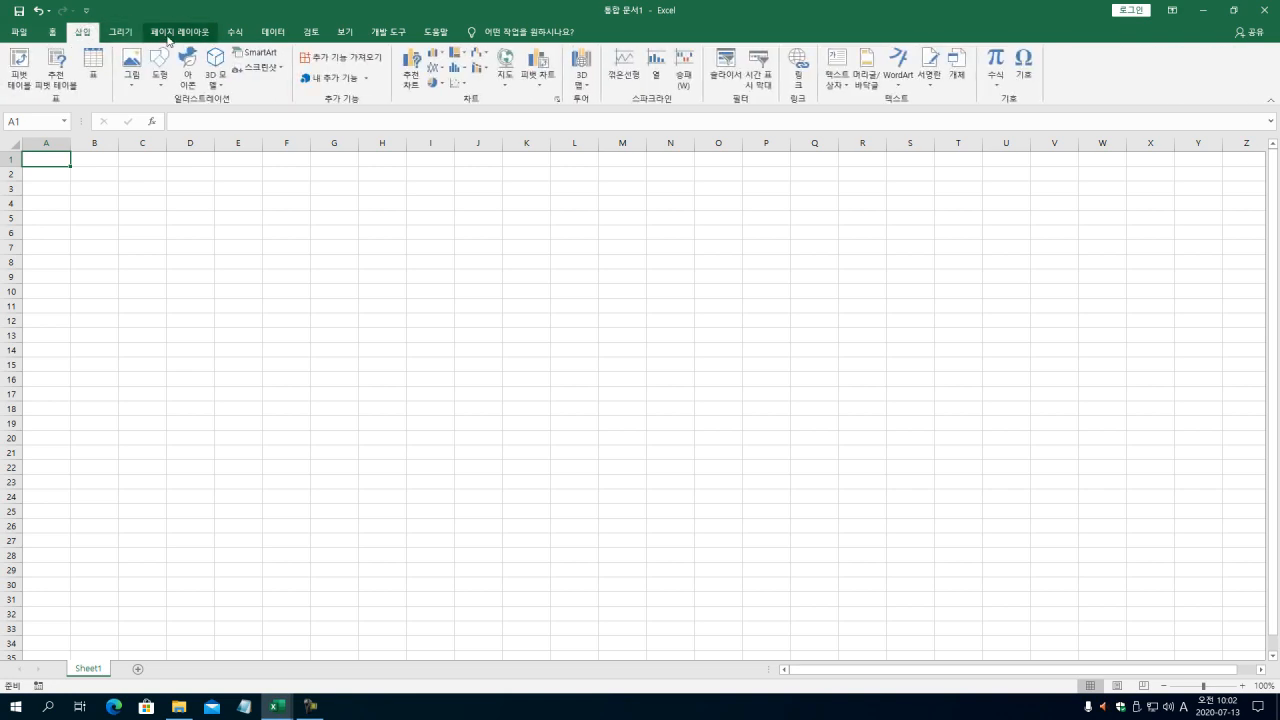
pyautogui.click(168, 33)
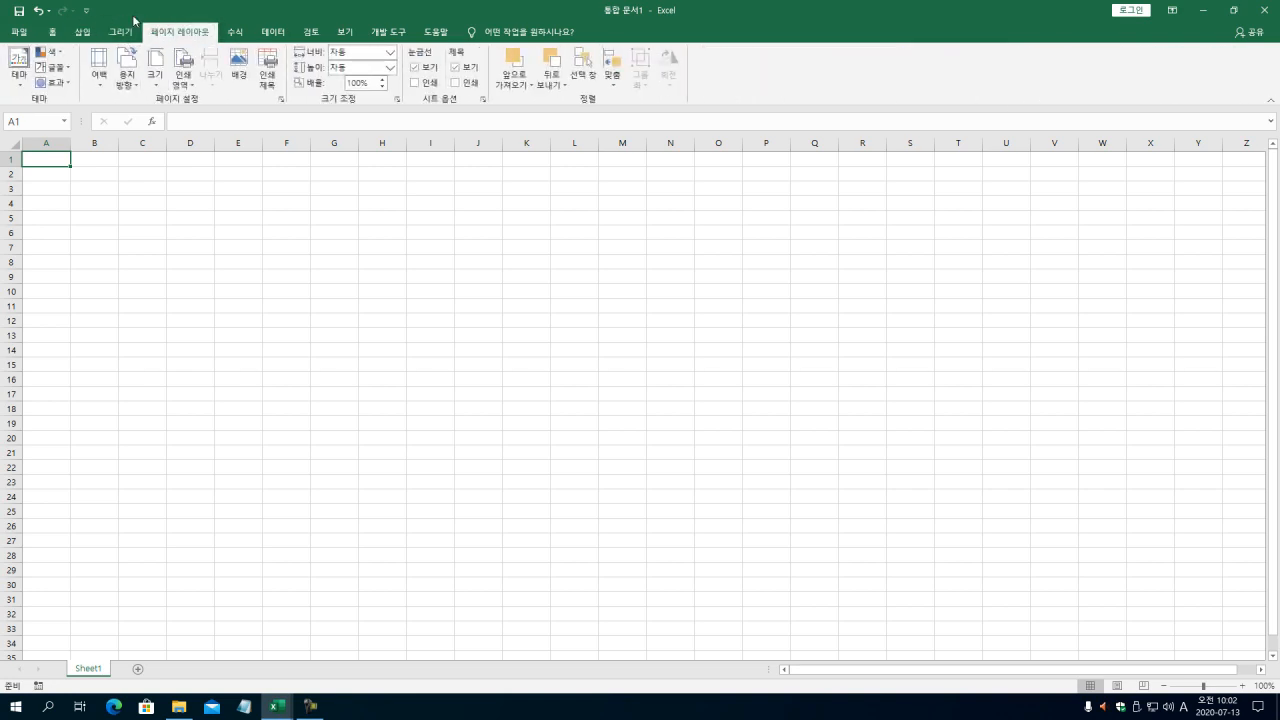
pyautogui.click(245, 36)
pyautogui.click(273, 33)
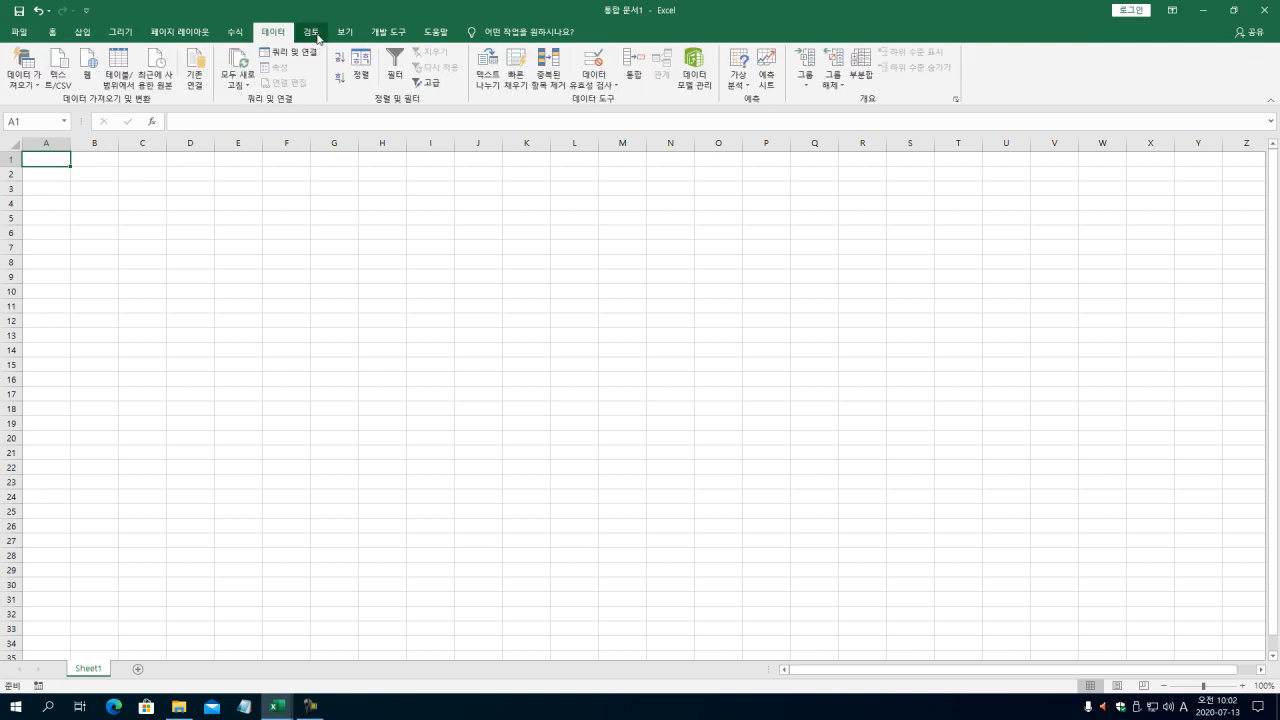
pyautogui.click(316, 36)
pyautogui.click(348, 37)
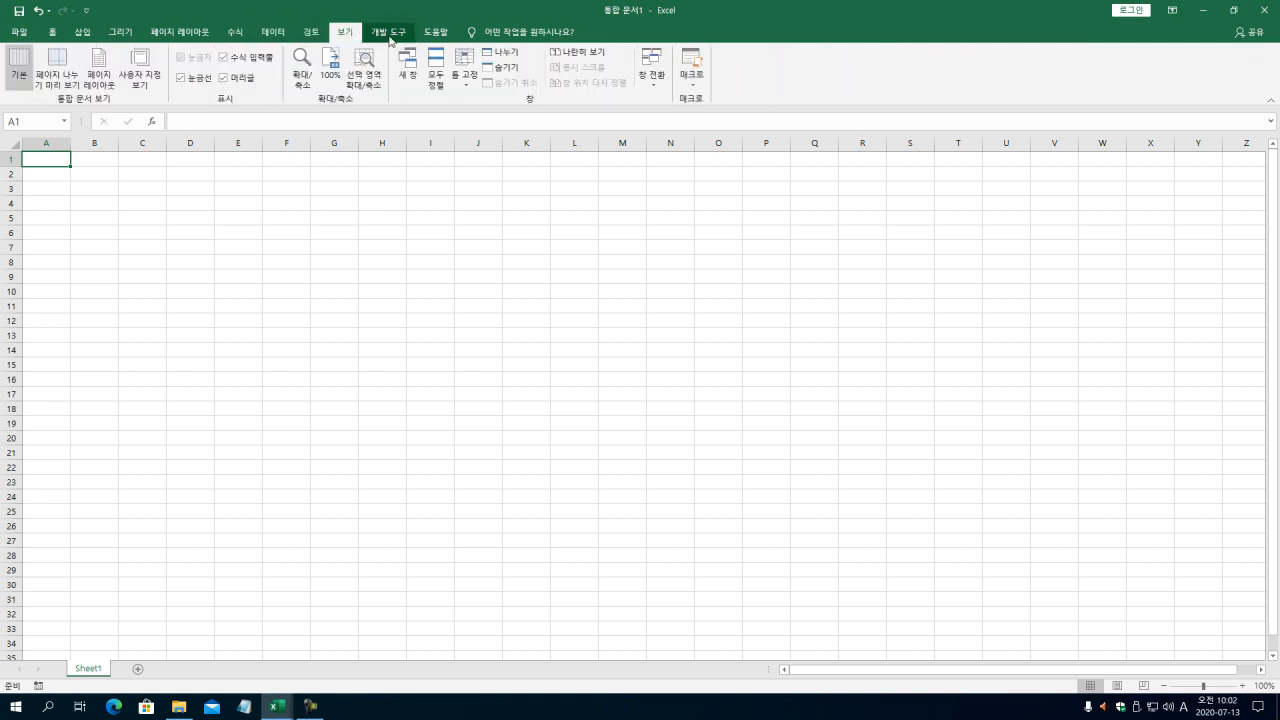
pyautogui.click(394, 39)
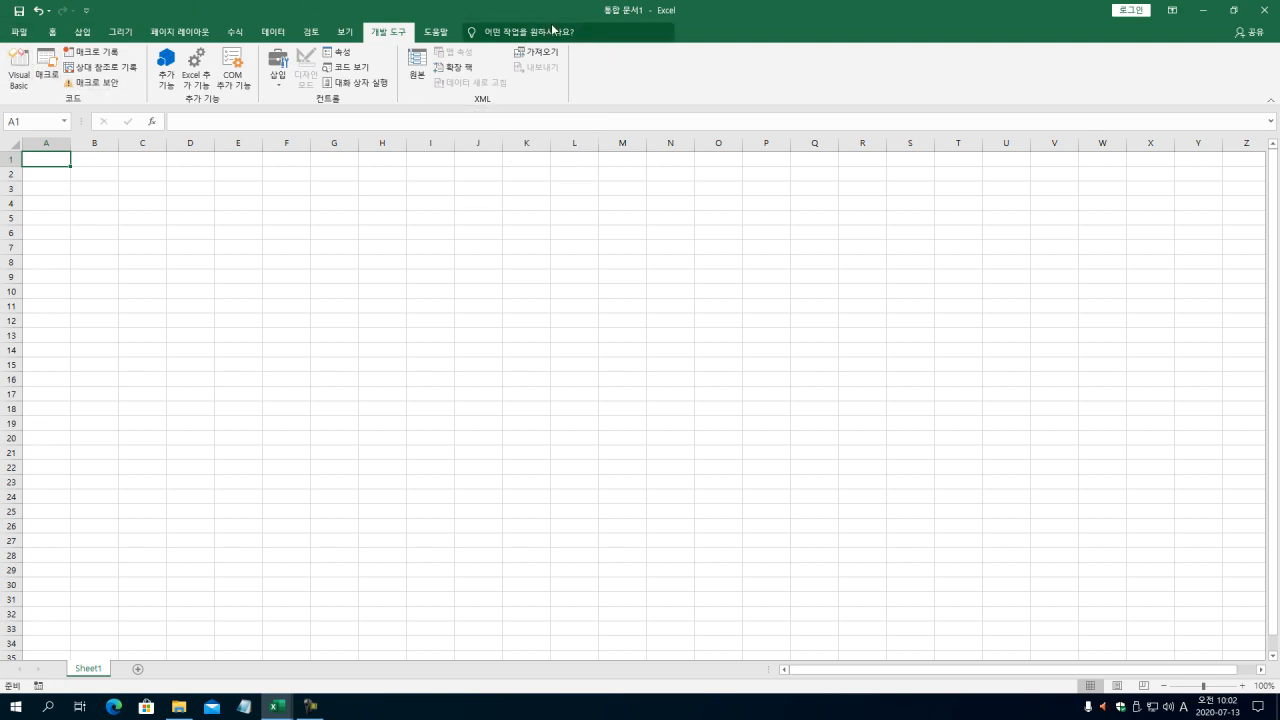
# Step: Go through the ribbon's command groups again from home to view, finishing on the insertion commands
pyautogui.click(53, 33)
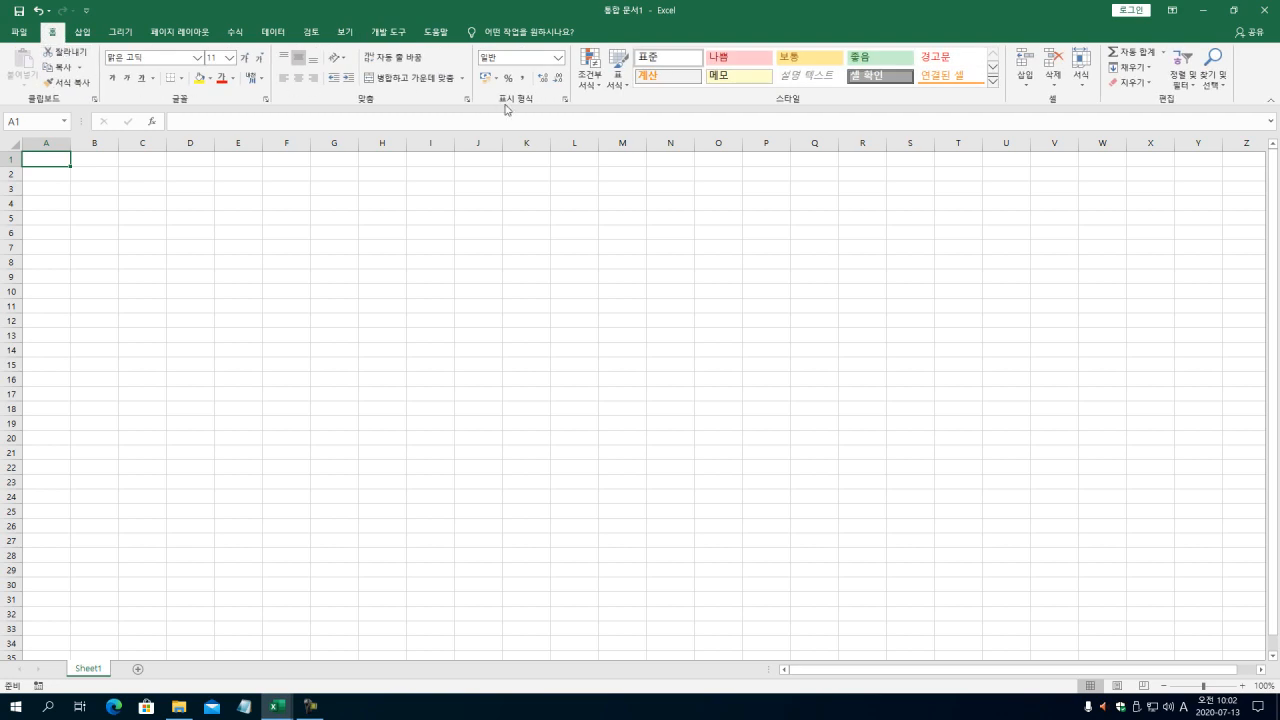
pyautogui.click(83, 32)
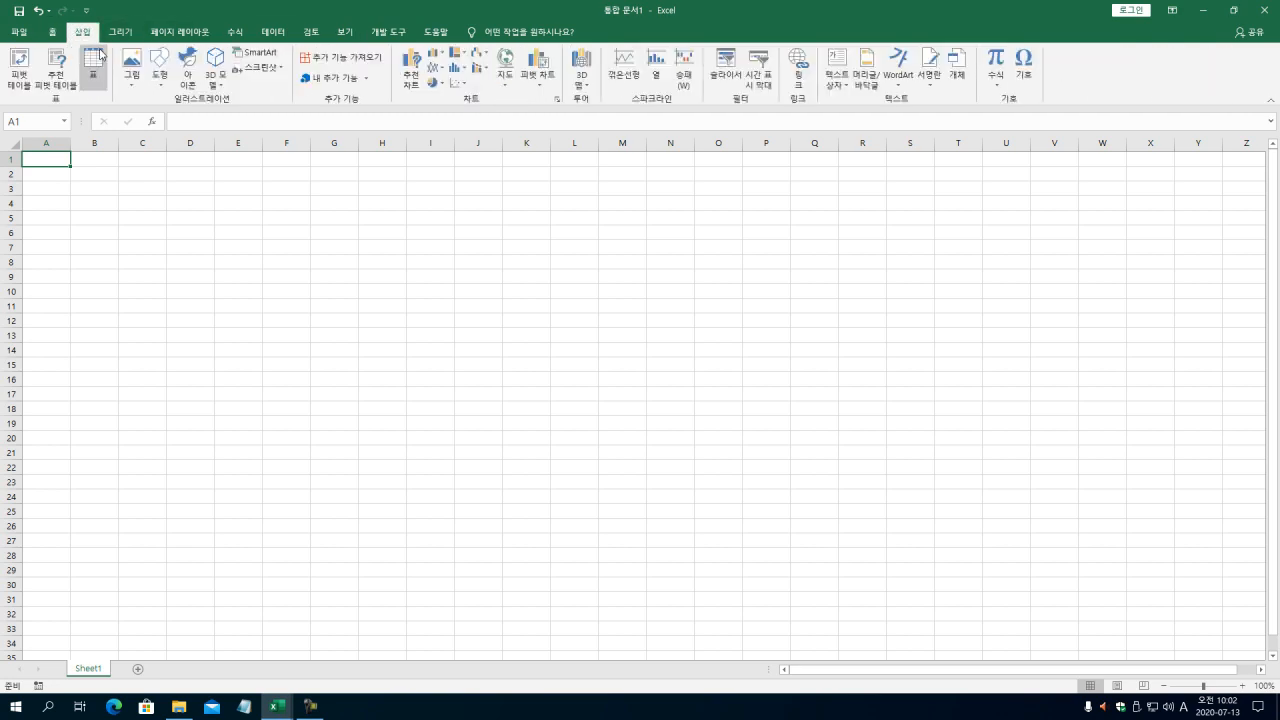
pyautogui.click(53, 32)
pyautogui.click(83, 32)
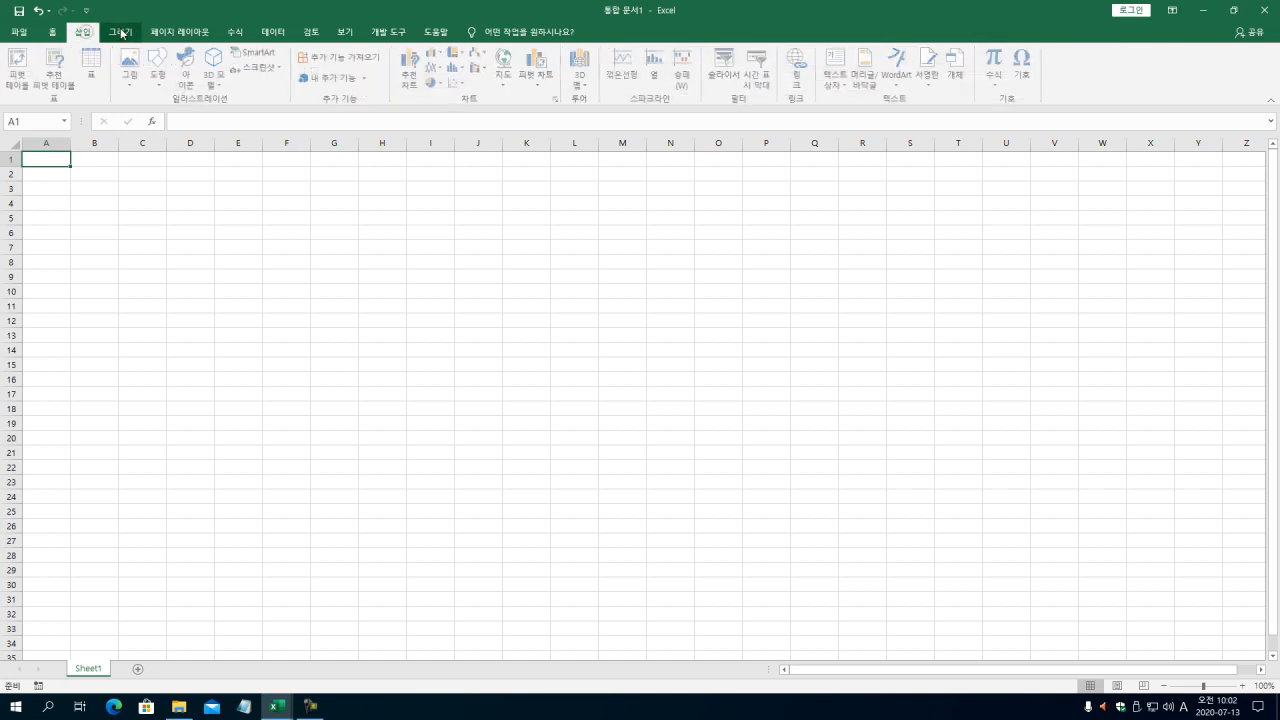
pyautogui.click(121, 32)
pyautogui.click(173, 33)
pyautogui.click(238, 32)
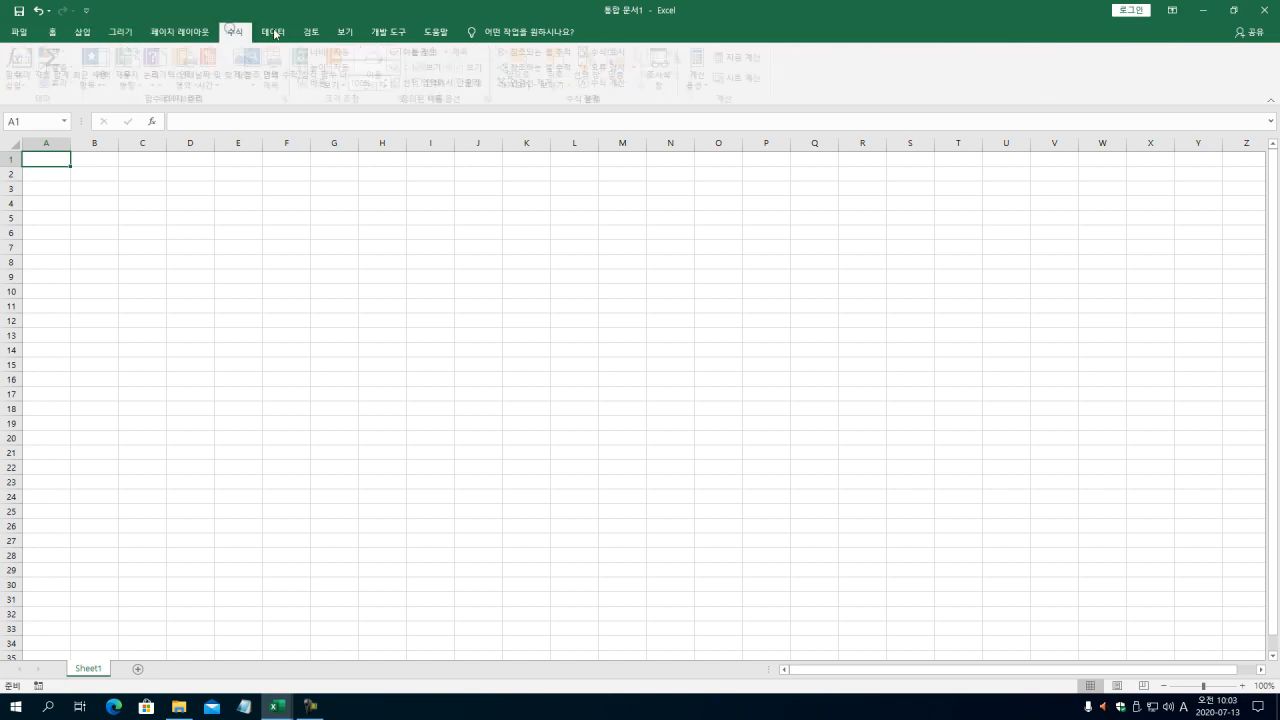
pyautogui.click(278, 34)
pyautogui.click(316, 34)
pyautogui.click(344, 33)
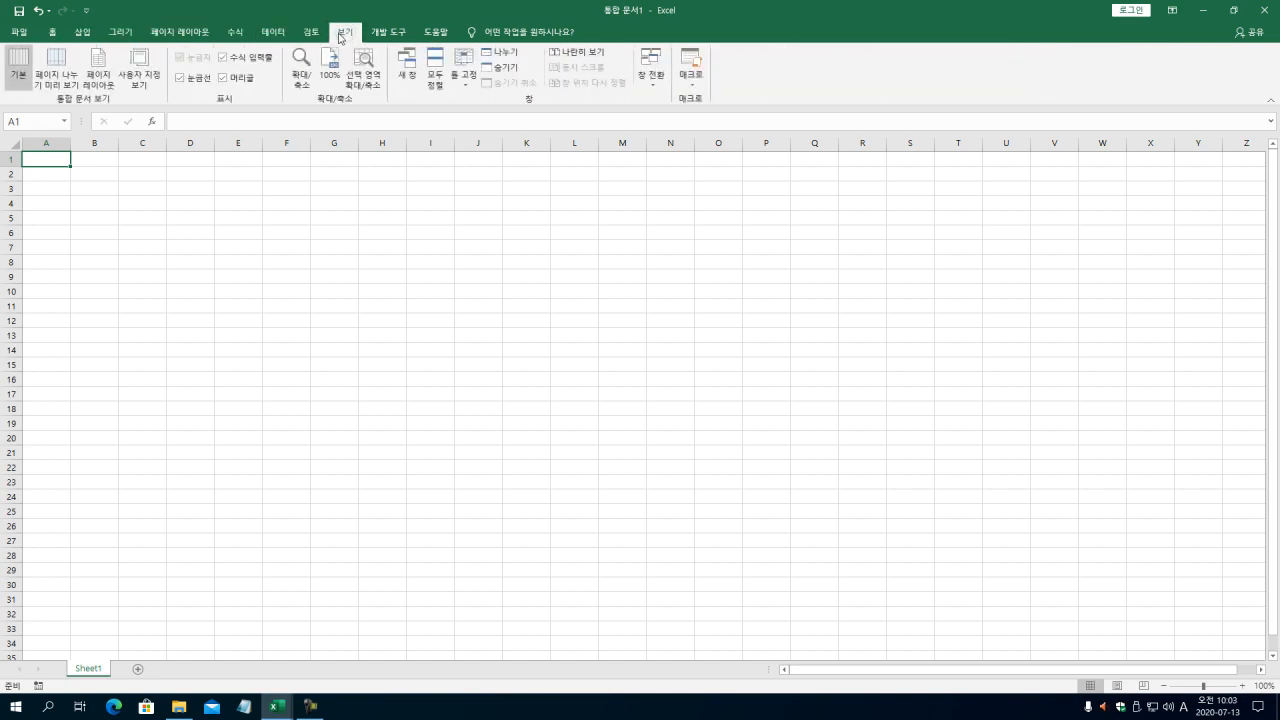
pyautogui.click(84, 38)
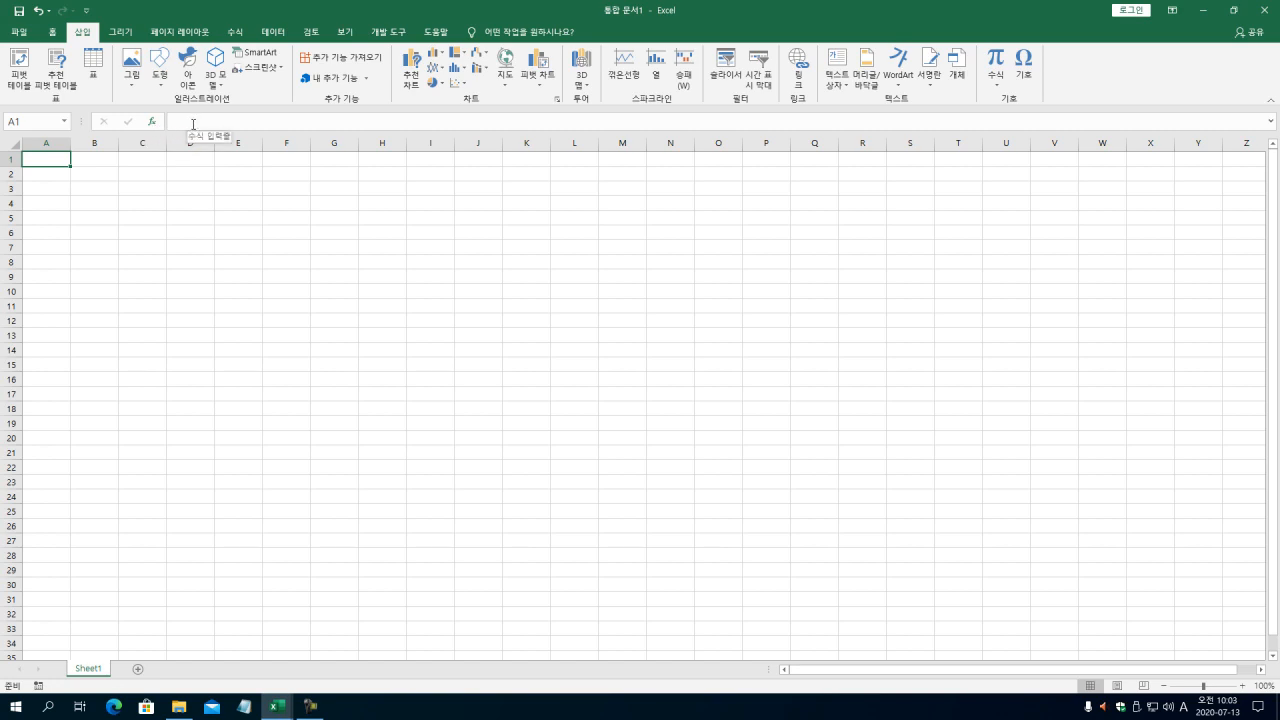
# Step: Select columns A, B, C, D and E one after another to examine the column headers
pyautogui.click(57, 155)
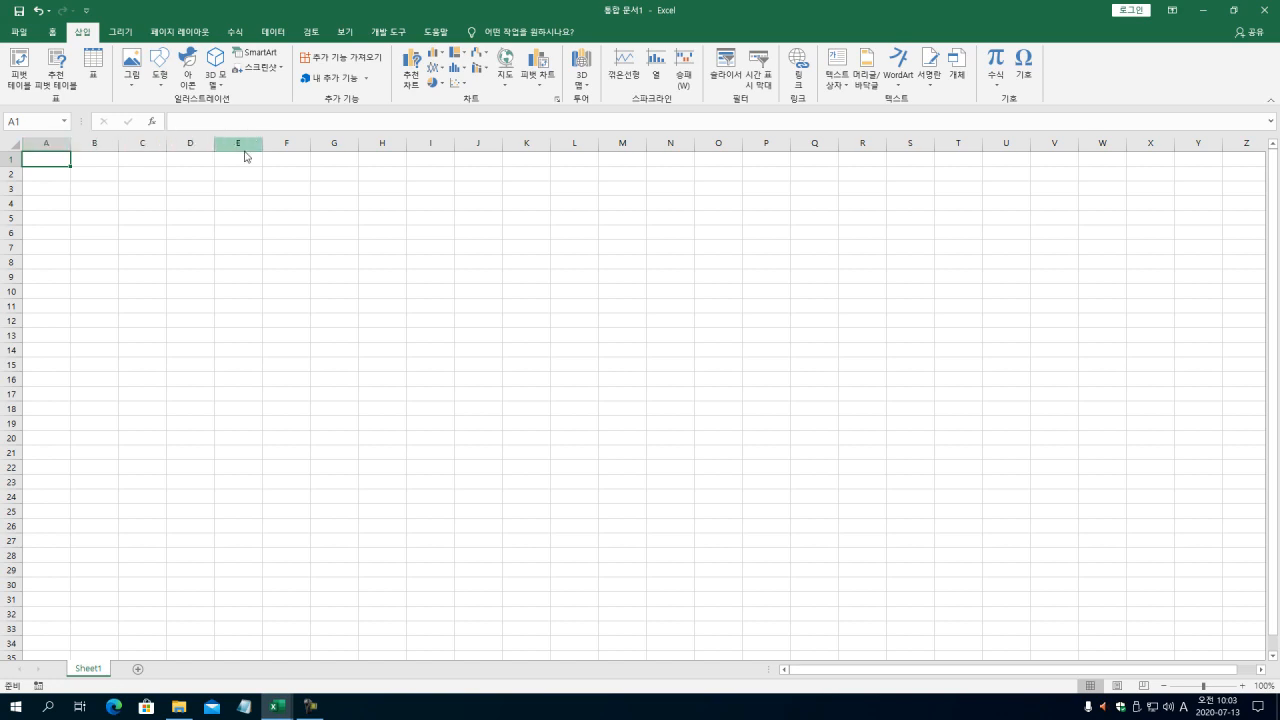
pyautogui.click(46, 145)
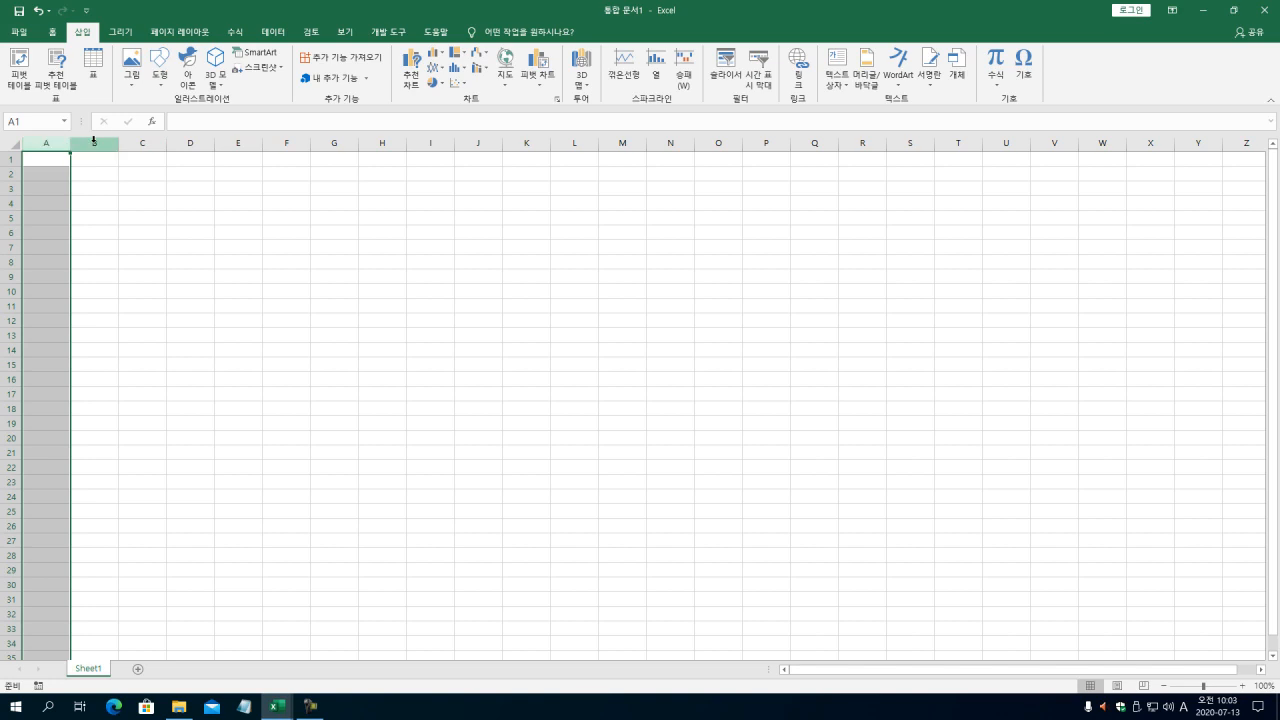
pyautogui.click(96, 143)
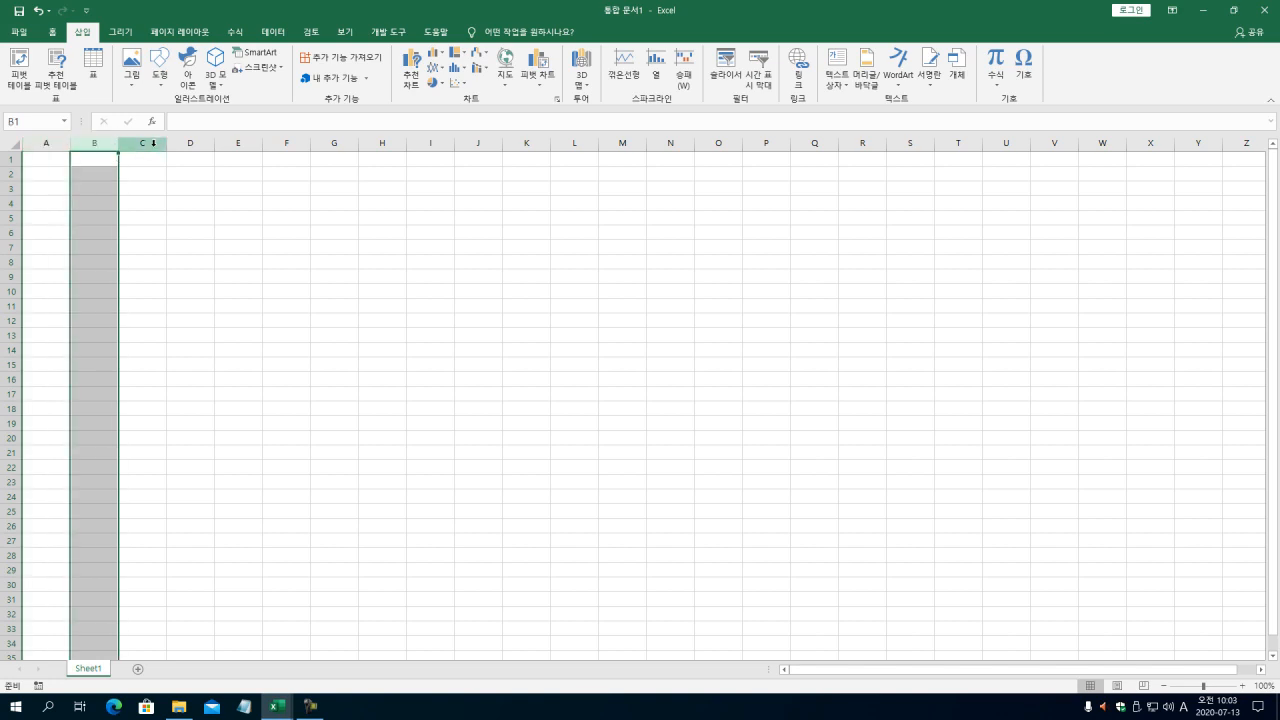
pyautogui.click(154, 143)
pyautogui.click(190, 143)
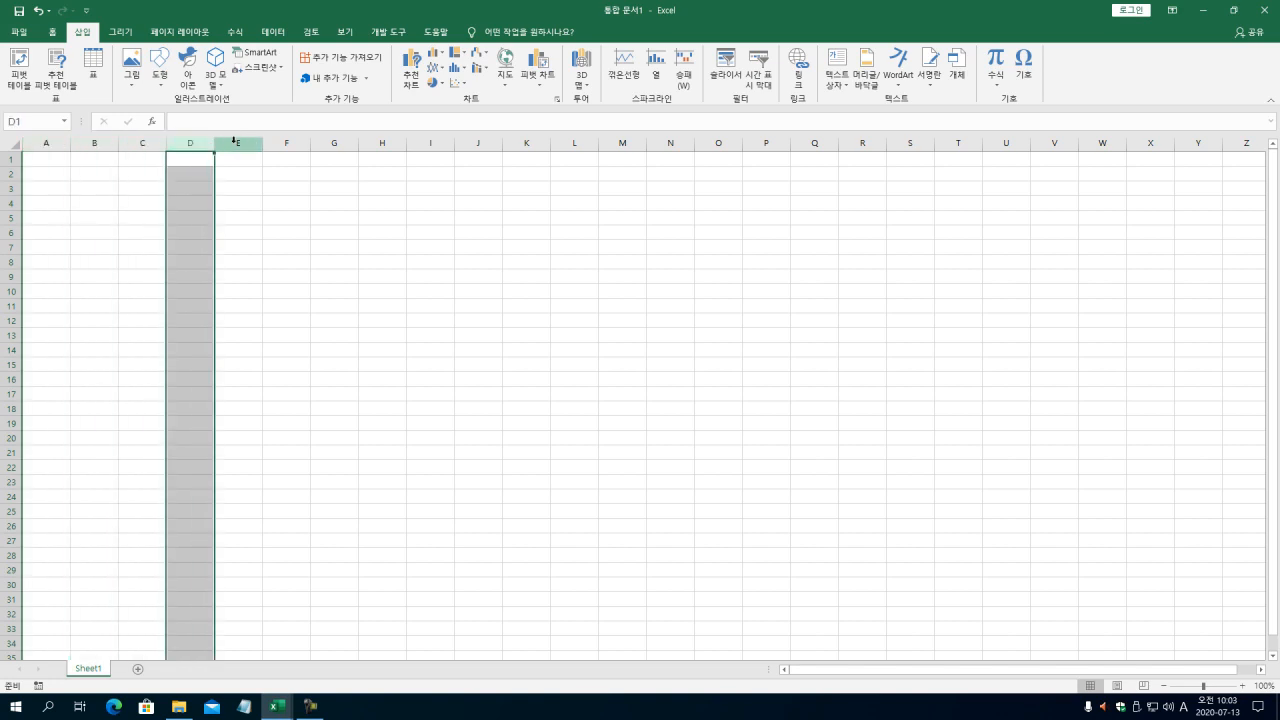
pyautogui.click(234, 143)
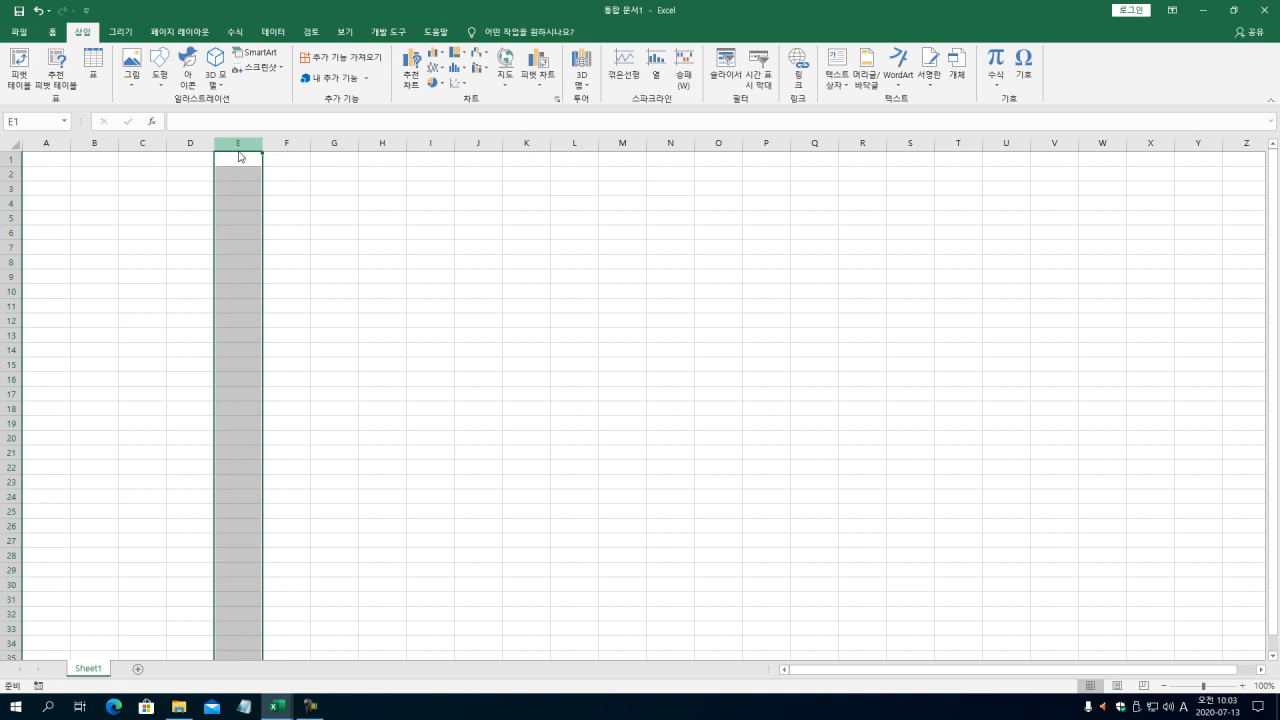
# Step: Select row 1, row 2 and rows 3 through 16 in turn, then select the whole of column D
pyautogui.click(11, 159)
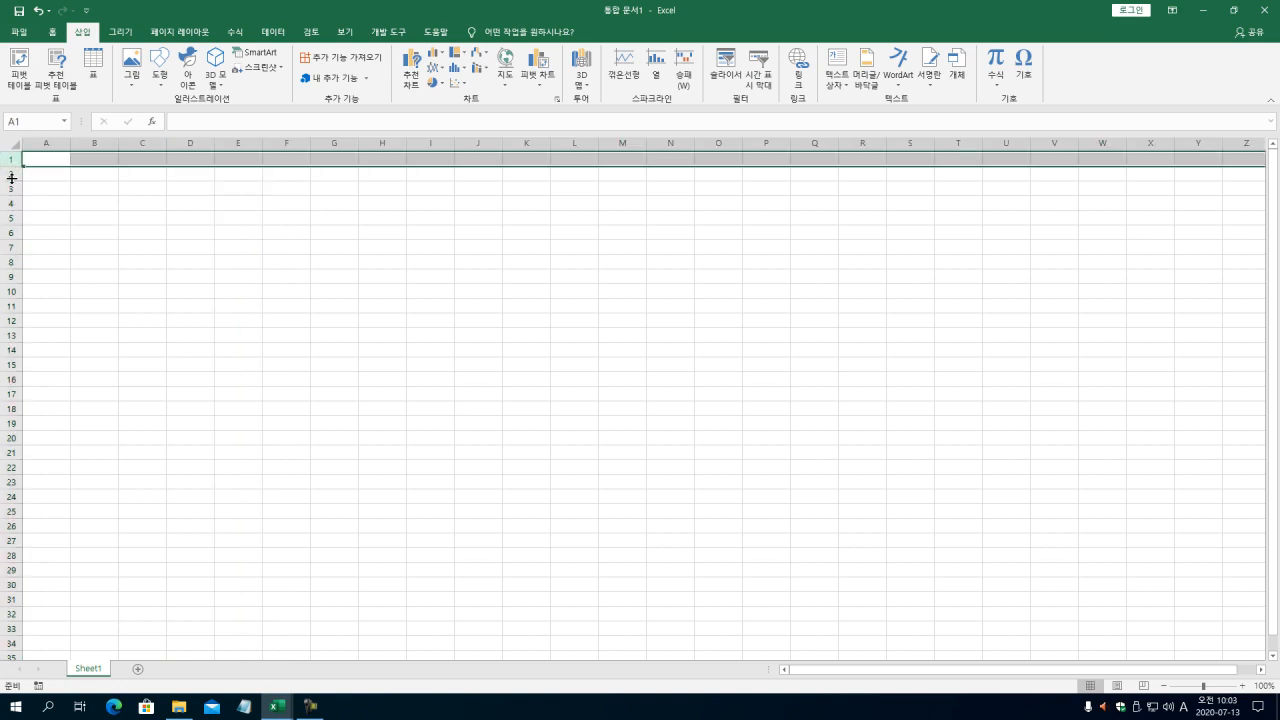
pyautogui.click(11, 174)
pyautogui.moveTo(8, 188); pyautogui.dragTo(12, 380)
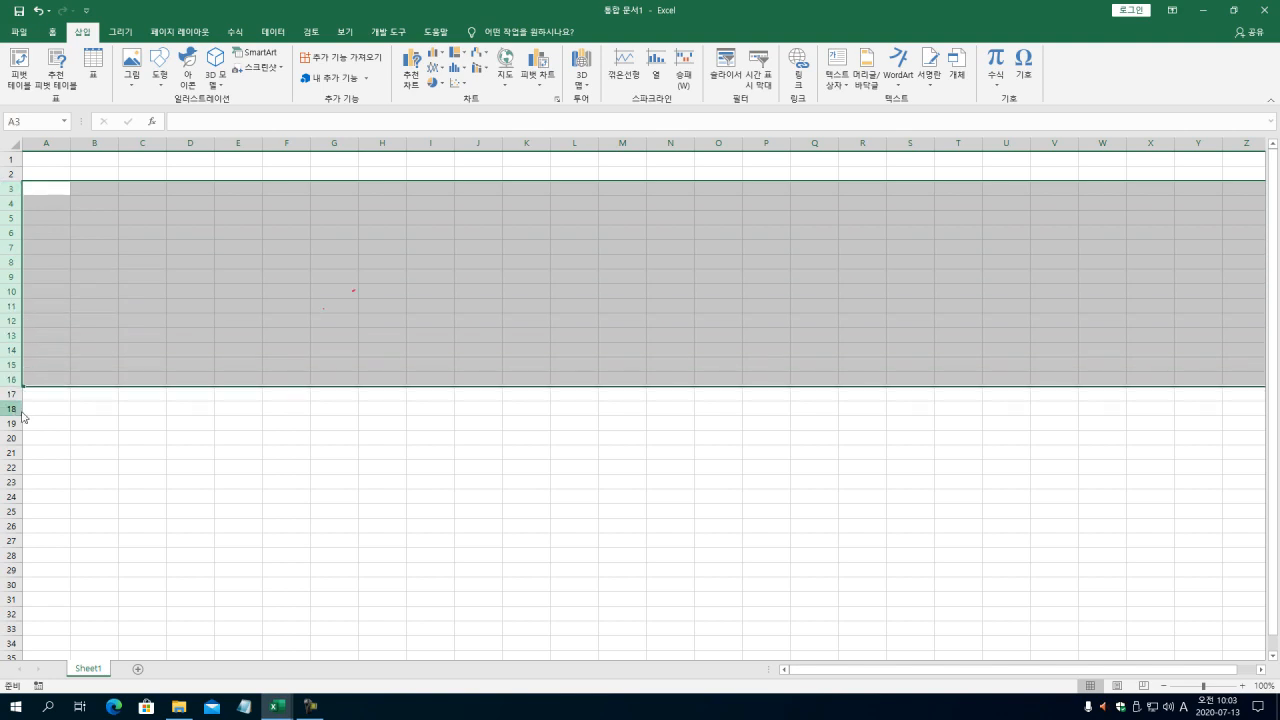
pyautogui.click(200, 143)
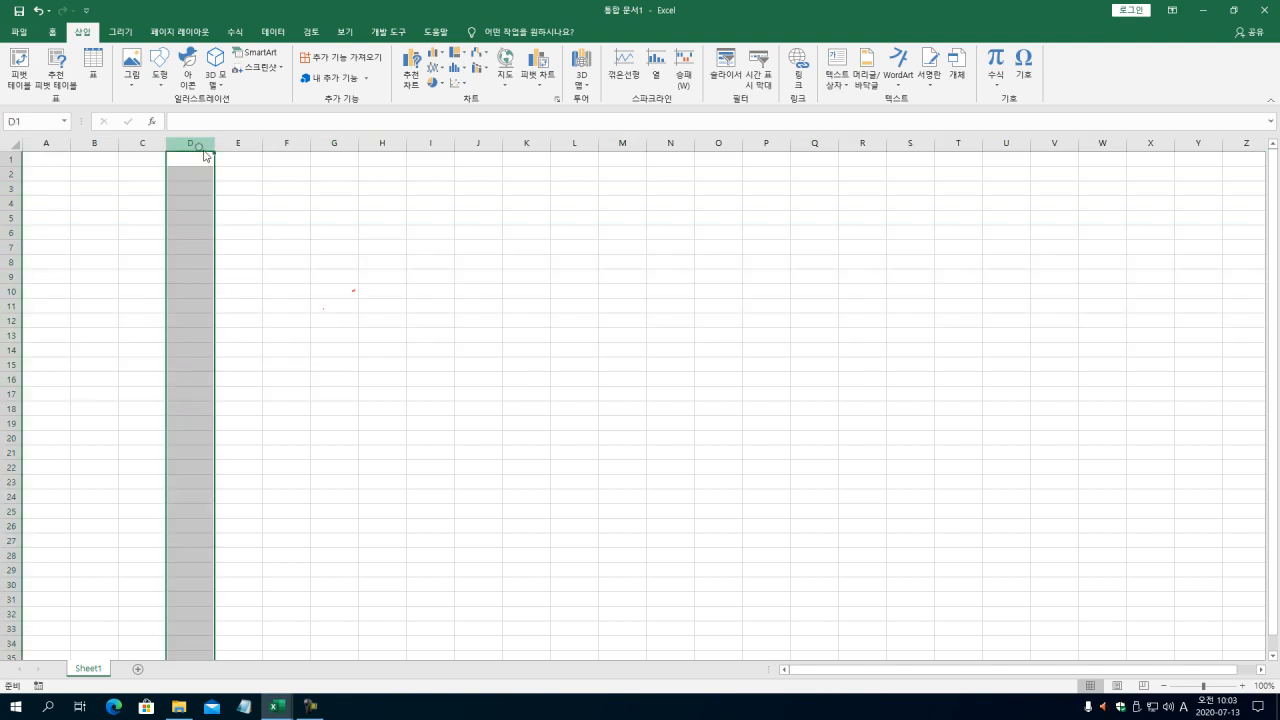
# Step: Erase the stray red ink strokes around cells G10 to H11 and return to the home commands
pyautogui.click(120, 31)
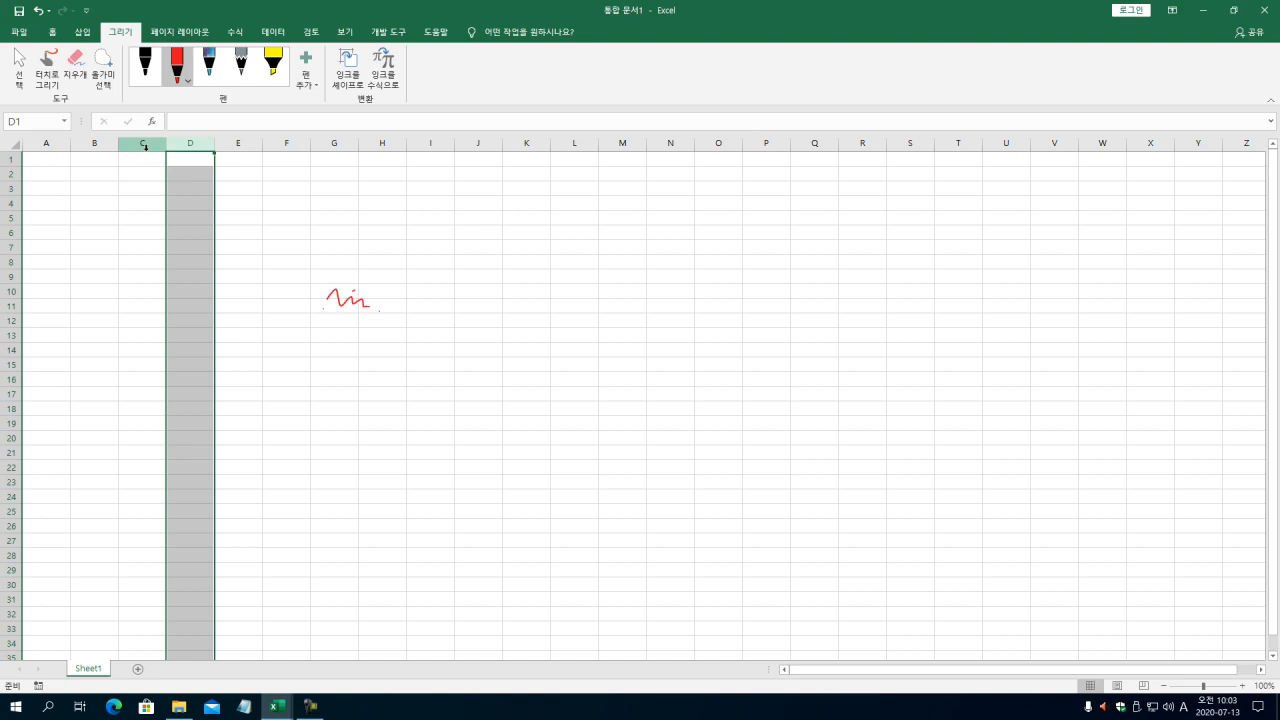
pyautogui.click(53, 32)
pyautogui.click(120, 31)
pyautogui.click(76, 64)
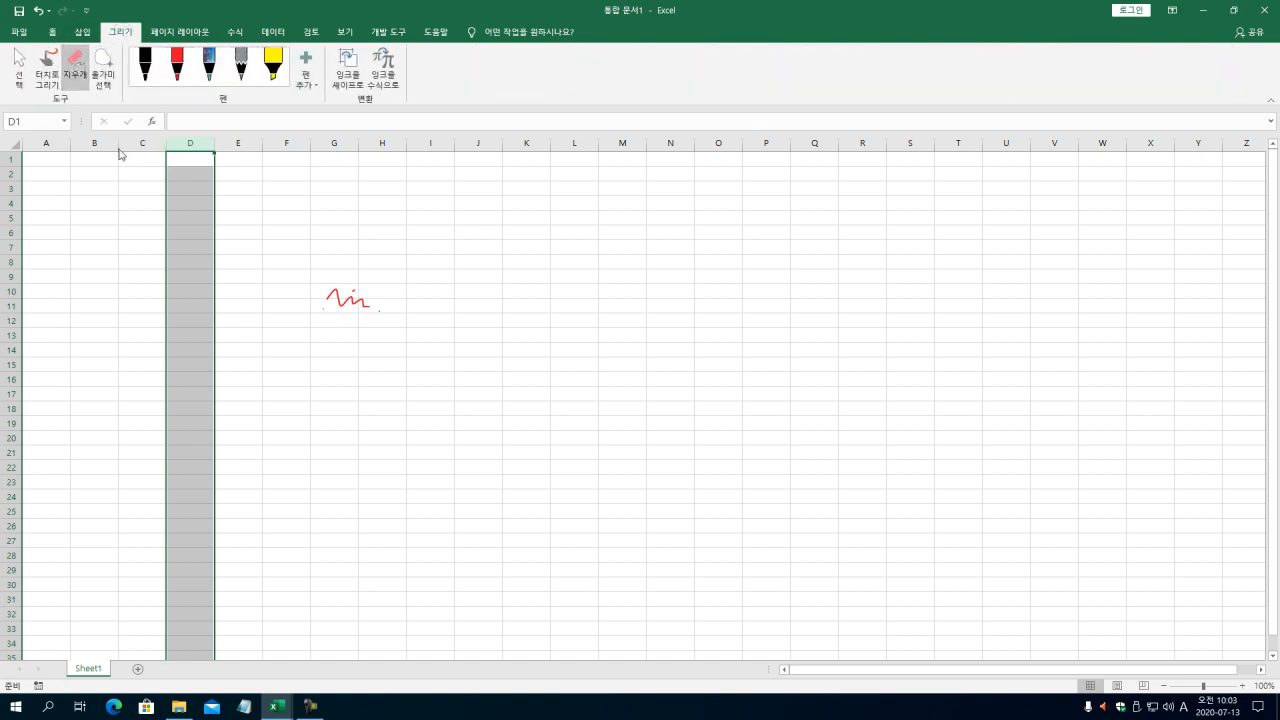
pyautogui.moveTo(324, 308); pyautogui.dragTo(368, 305)
pyautogui.click(55, 34)
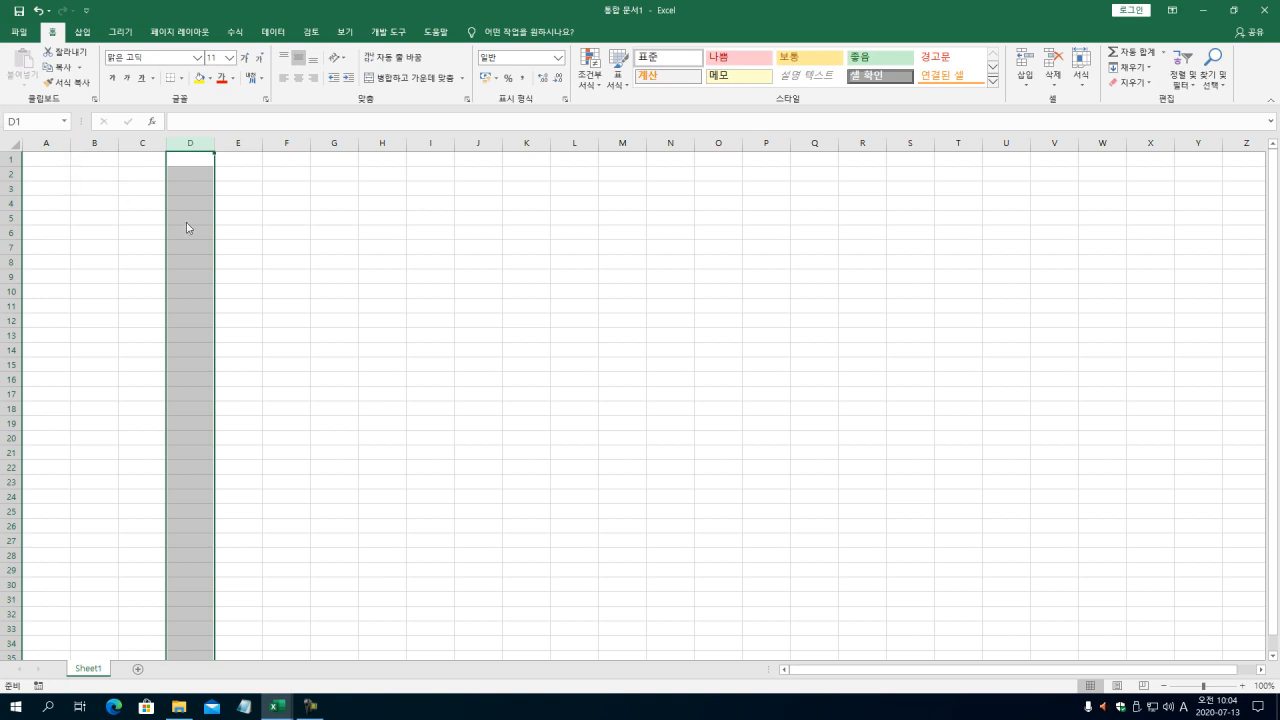
# Step: Highlight the worksheet area A1:W25 and a second large block starting at A1, clearing each selection with a single cell
pyautogui.click(134, 36)
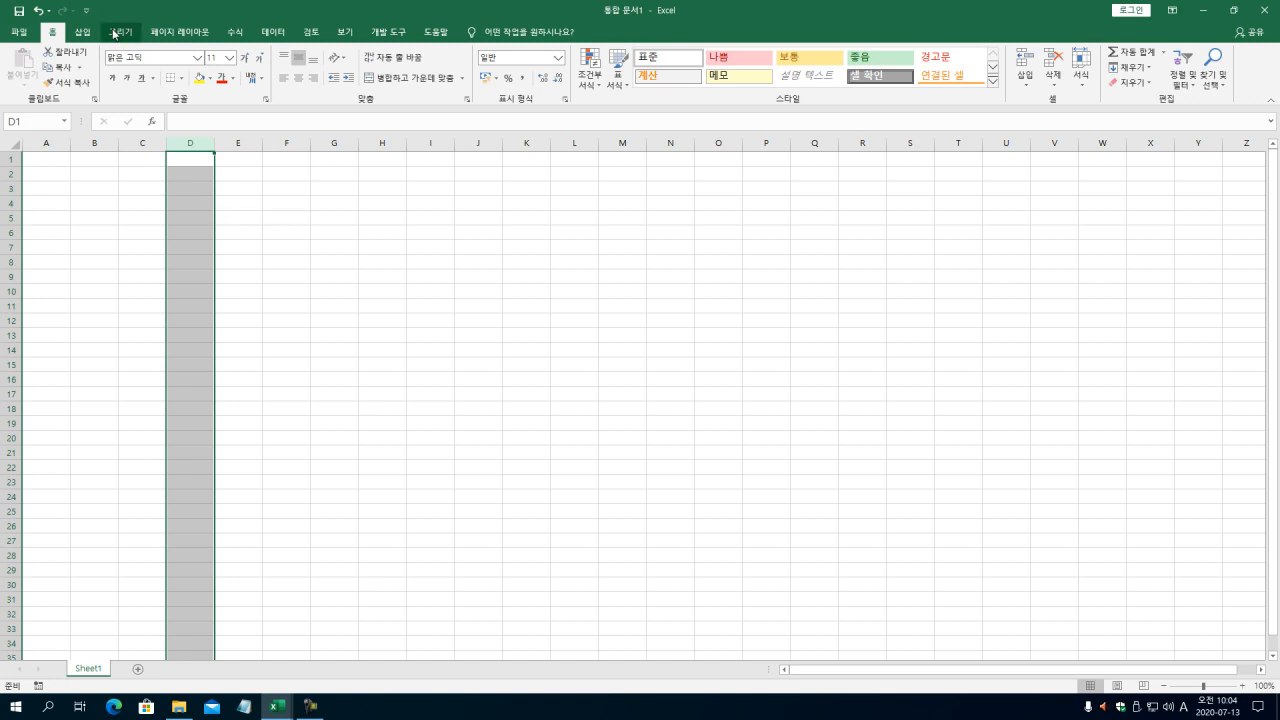
pyautogui.moveTo(48, 162); pyautogui.dragTo(1097, 505)
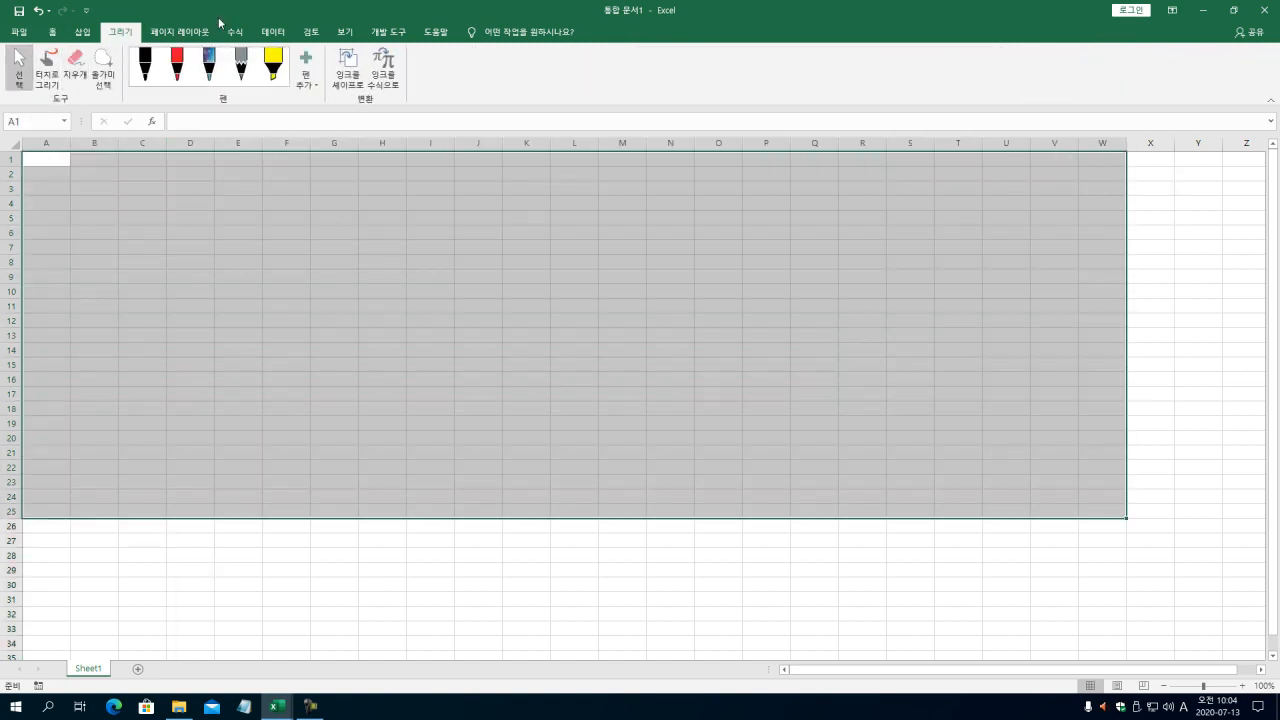
pyautogui.click(280, 323)
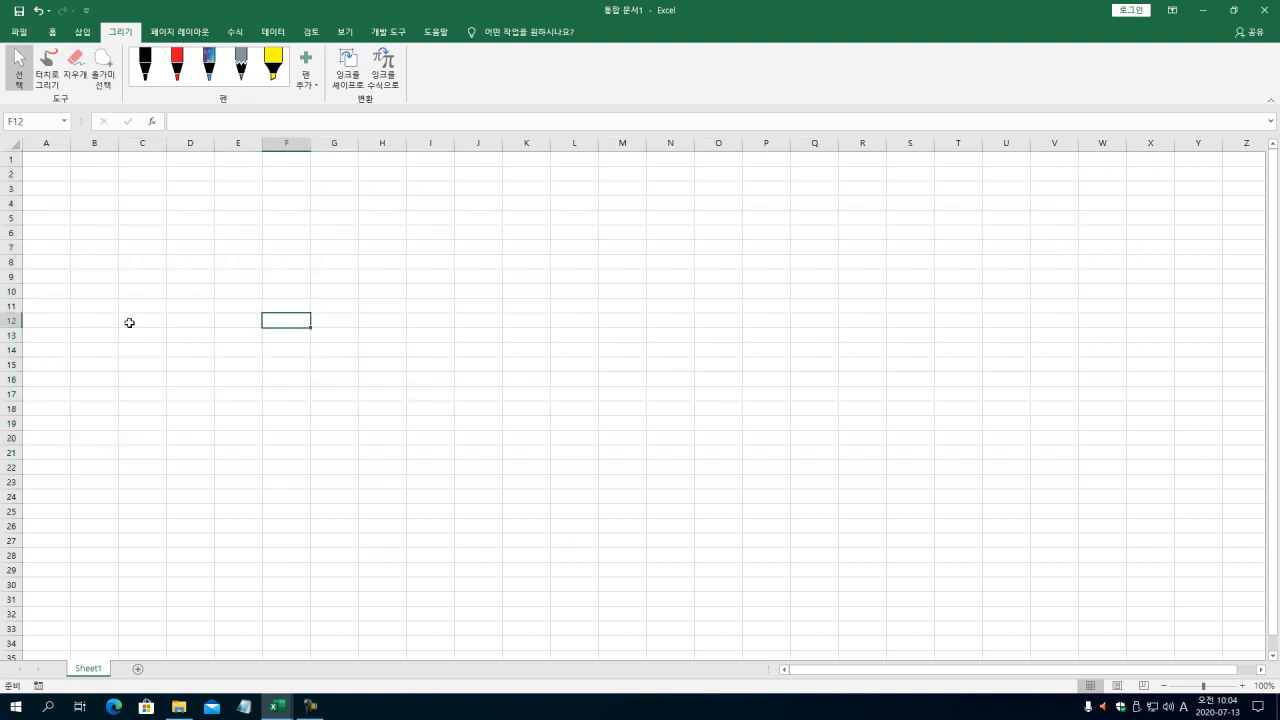
pyautogui.click(50, 32)
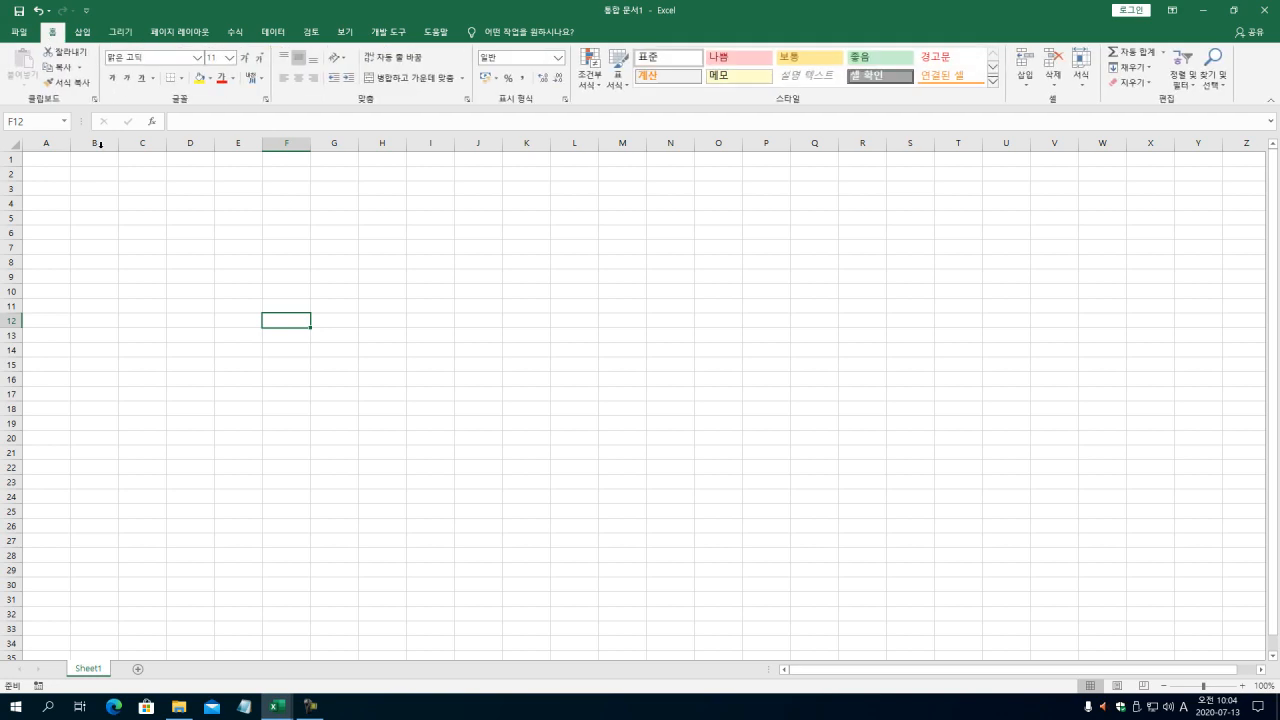
pyautogui.moveTo(45, 160); pyautogui.dragTo(973, 547)
pyautogui.click(751, 573)
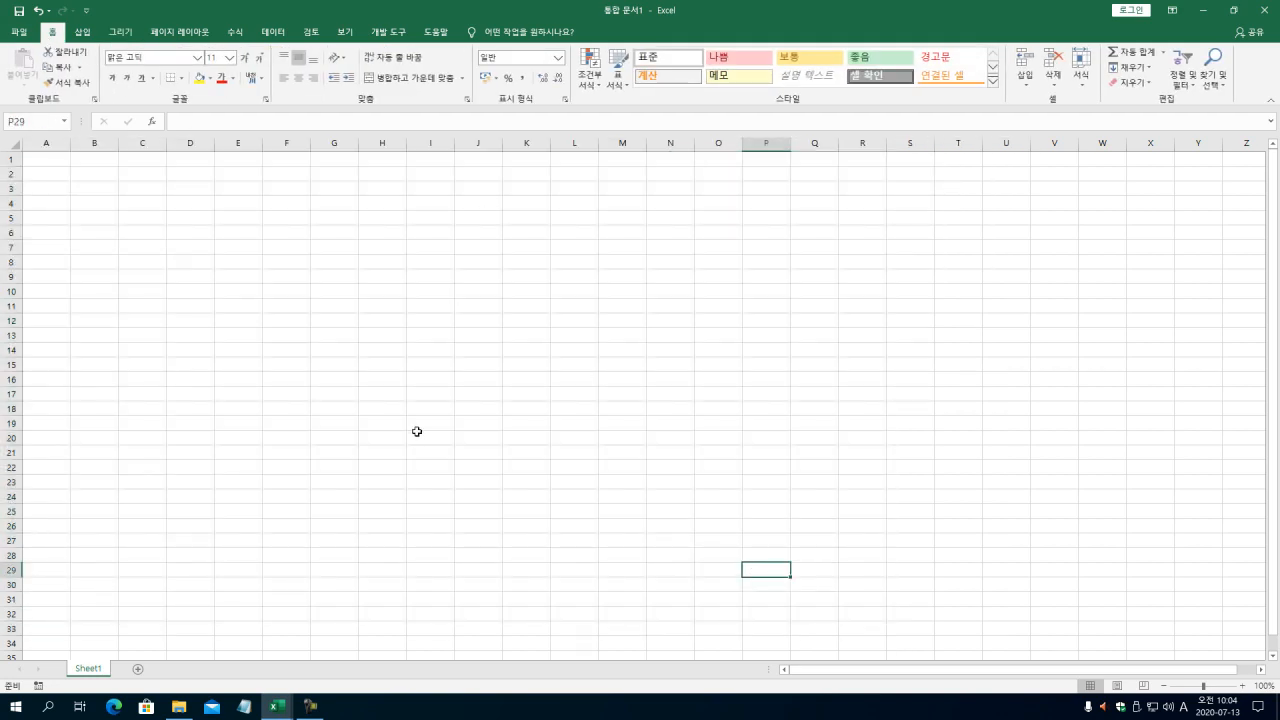
# Step: Select cells F7 and E6 in turn and finish with cell D5 as the active cell
pyautogui.click(267, 246)
pyautogui.click(233, 234)
pyautogui.click(191, 217)
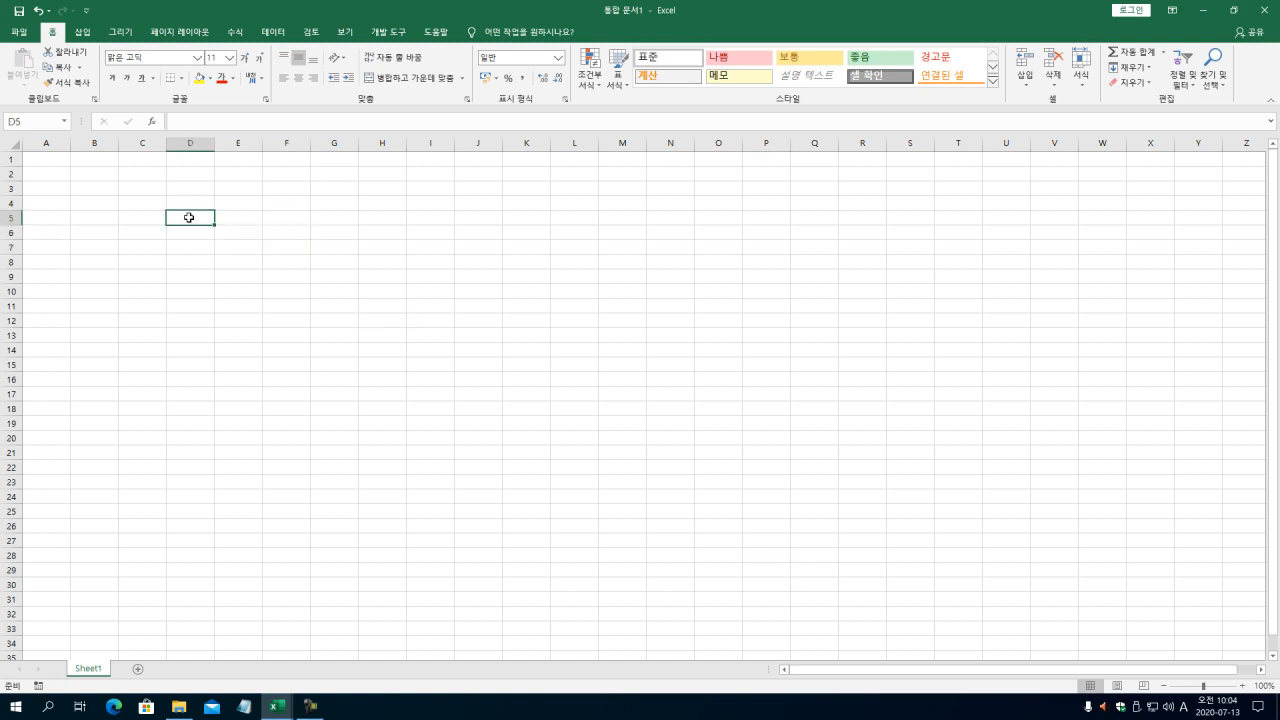
# Step: Select the whole of column H, then all of row 8, and finish on the cell where they cross, H8
pyautogui.click(367, 290)
pyautogui.click(381, 143)
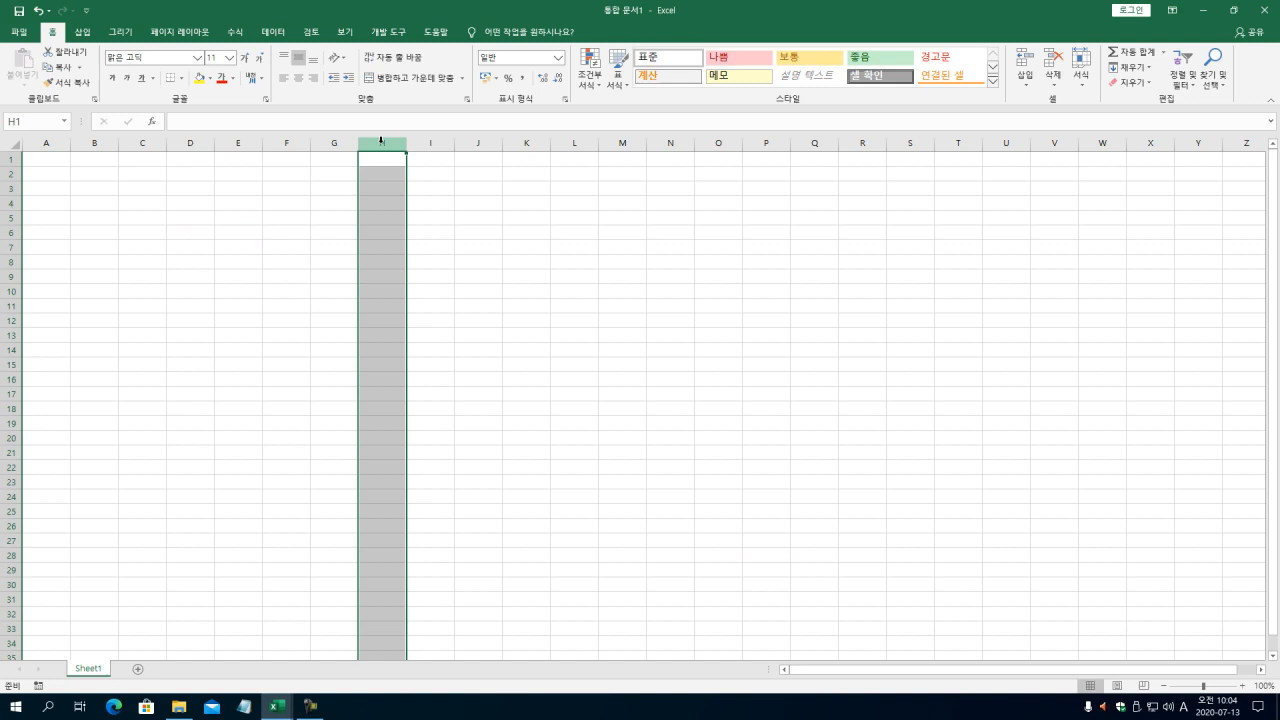
pyautogui.click(11, 262)
pyautogui.click(394, 262)
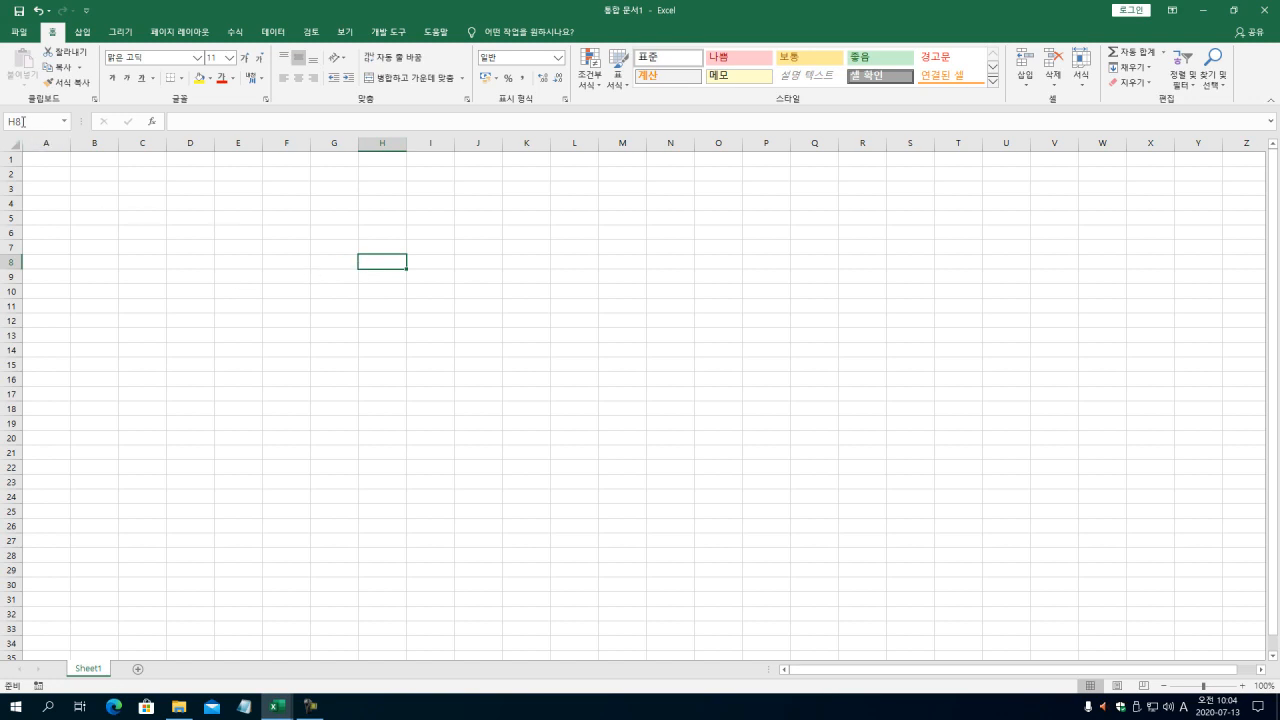
# Step: Select cells C6, C23 and S16 in turn and finish with A1 as the active cell
pyautogui.click(142, 232)
pyautogui.click(130, 484)
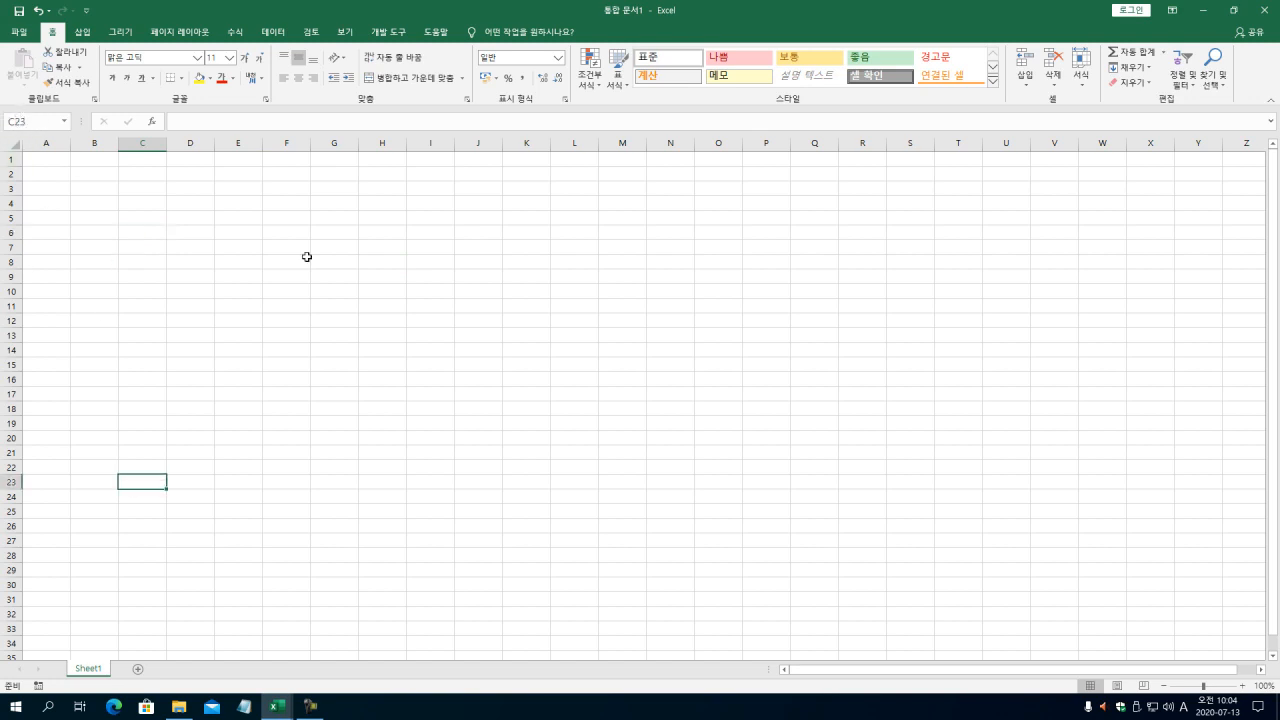
pyautogui.click(930, 376)
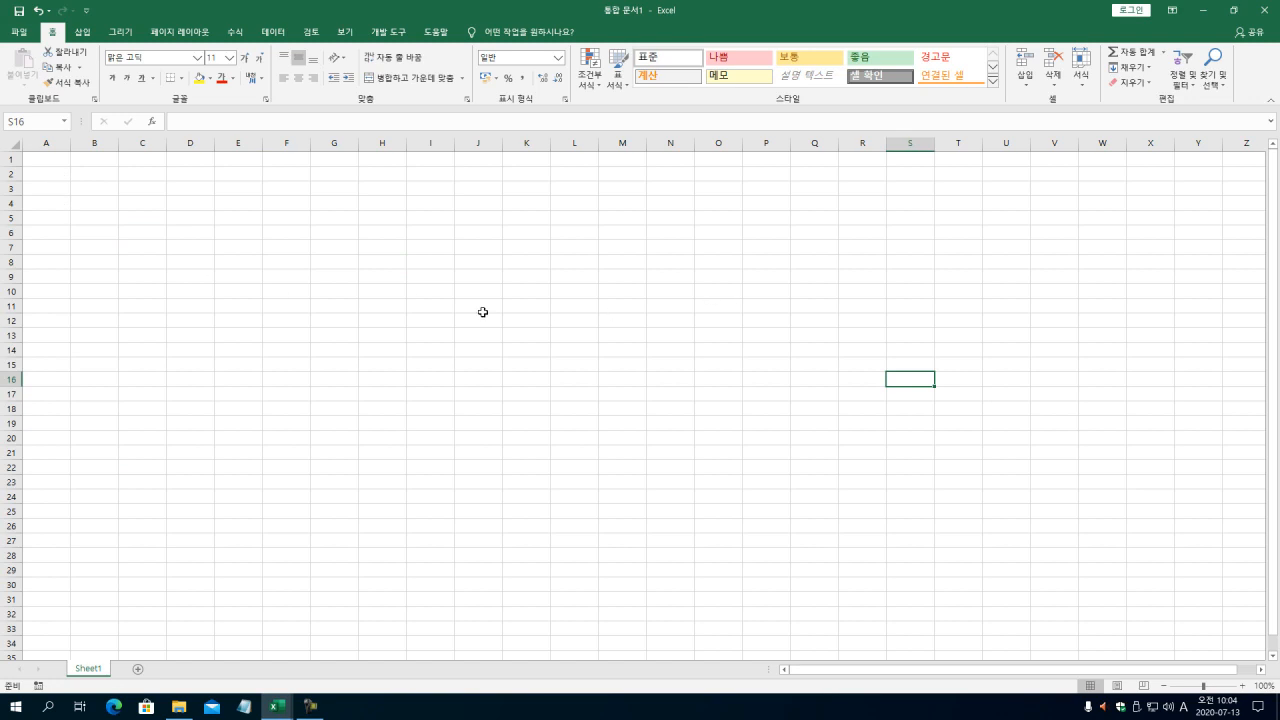
pyautogui.click(77, 176)
pyautogui.click(49, 160)
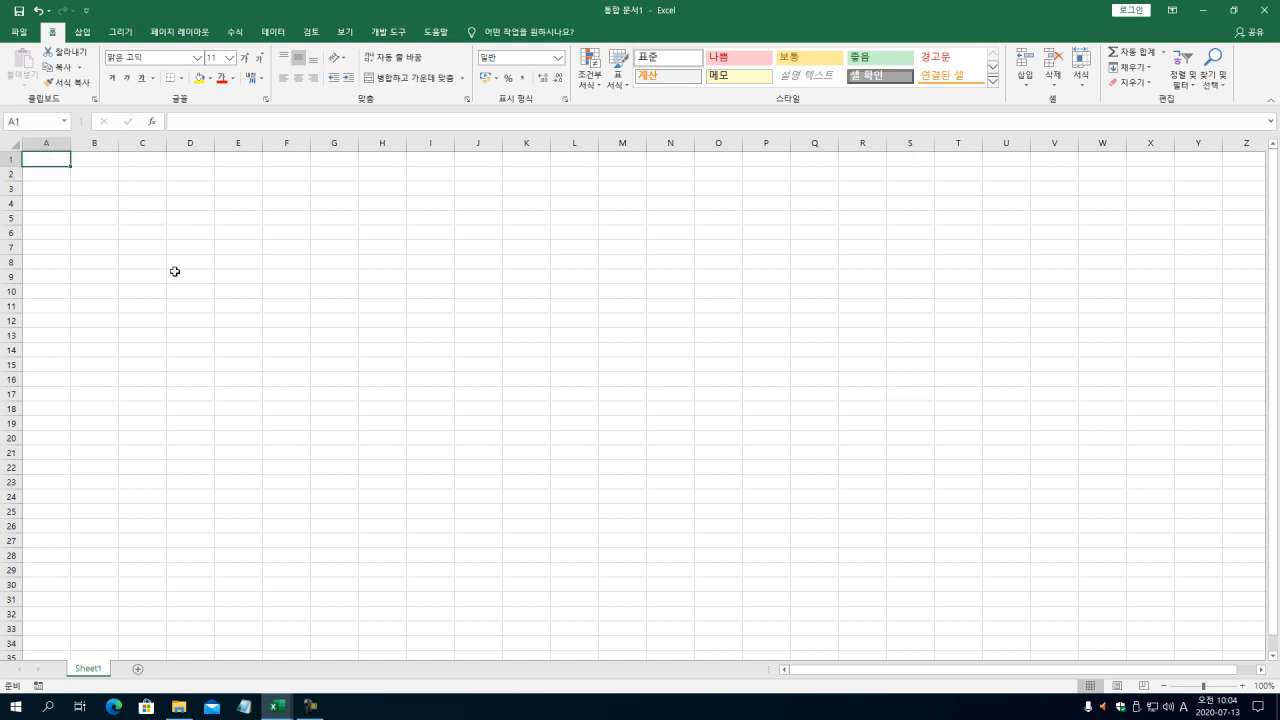
# Step: Select a series of scattered cells across the middle of the sheet through I8 and return to cell A1
pyautogui.click(479, 365)
pyautogui.click(477, 409)
pyautogui.click(428, 439)
pyautogui.click(378, 440)
pyautogui.click(286, 438)
pyautogui.click(209, 322)
pyautogui.click(254, 245)
pyautogui.click(449, 258)
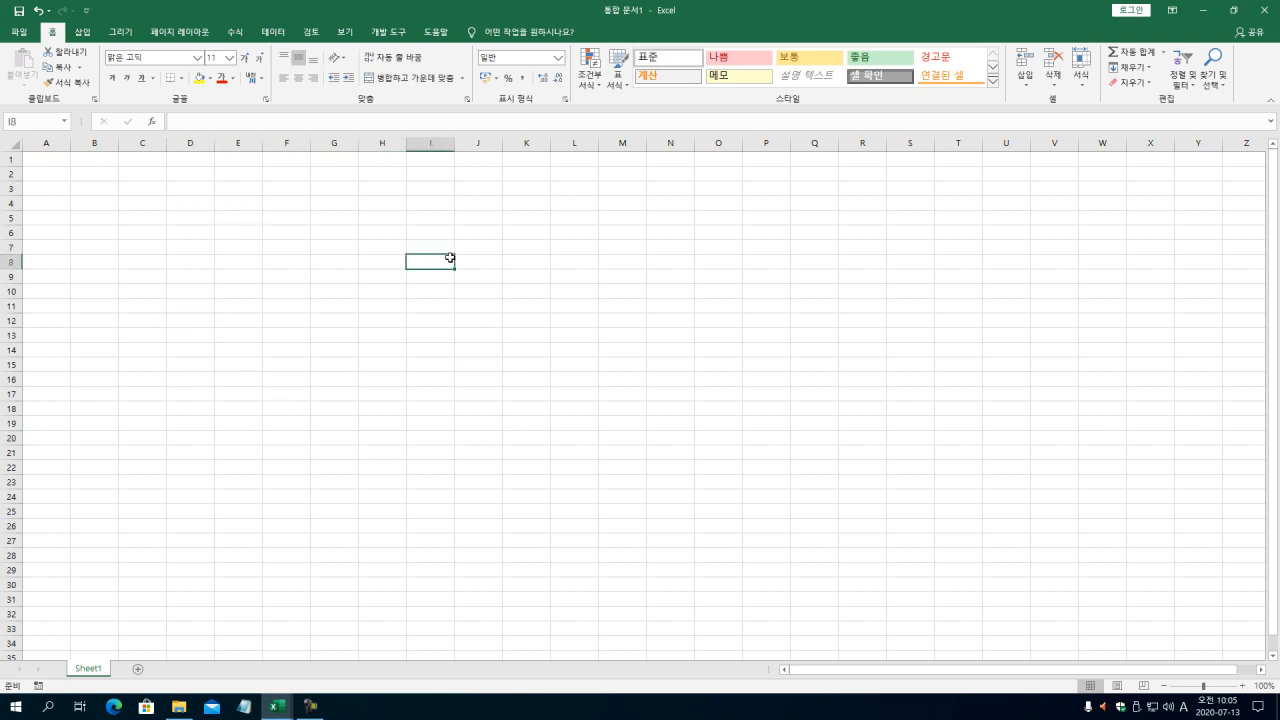
pyautogui.moveTo(50, 162); pyautogui.dragTo(1, 104)
pyautogui.click(218, 361)
pyautogui.click(38, 160)
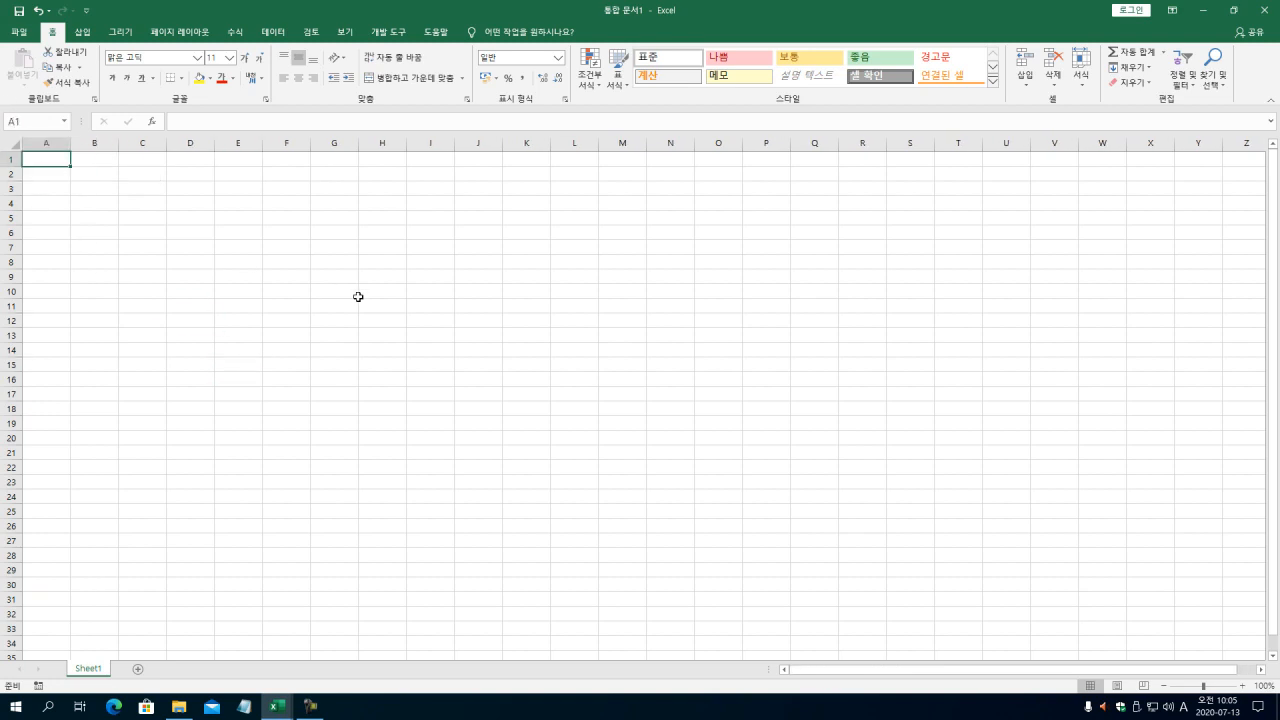
# Step: Select cell E5 and move the active cell rightward along row 5 as far as HE5
pyautogui.click(232, 219)
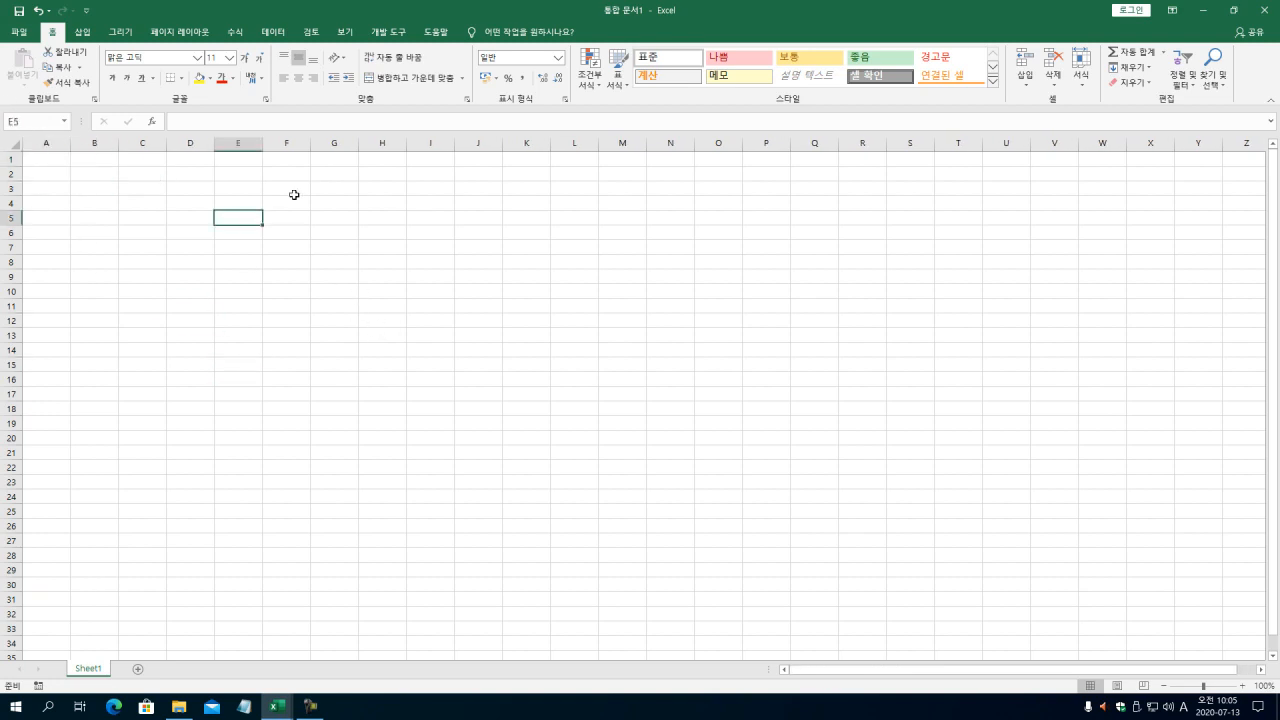
pyautogui.press('Right')
pyautogui.press('Right')
pyautogui.press('Right')
pyautogui.press('Right')
pyautogui.press('Right')
pyautogui.press('Right')
pyautogui.press('Right')
pyautogui.press('Right')
pyautogui.press('Right')
pyautogui.press('Right')
pyautogui.press('Right')
pyautogui.press('Right')
pyautogui.press('Right')
pyautogui.press('Right')
pyautogui.press('Right')
pyautogui.press('Right')
pyautogui.press('Right')
pyautogui.press('Right')
pyautogui.press('Right')
pyautogui.press('Right')
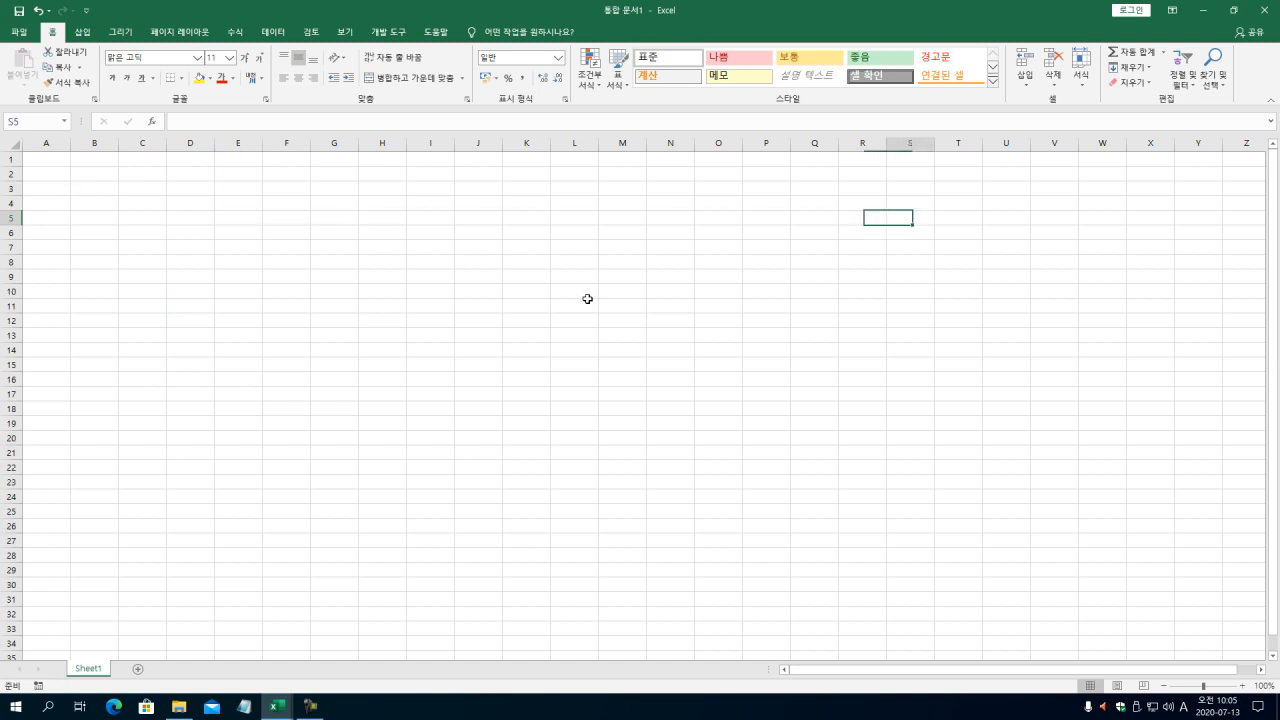
pyautogui.press('Right')
pyautogui.press('Right')
pyautogui.press('Right')
pyautogui.press('Right')
pyautogui.press('Right')
pyautogui.press('Right')
pyautogui.press('Right')
pyautogui.press('Right')
pyautogui.press('Right')
pyautogui.press('Right')
pyautogui.press('Right')
pyautogui.press('Right')
pyautogui.press('Right')
pyautogui.press('Right')
pyautogui.press('Right')
pyautogui.press('Right')
pyautogui.press('Right')
pyautogui.press('Right')
pyautogui.press('Right')
pyautogui.press('Right')
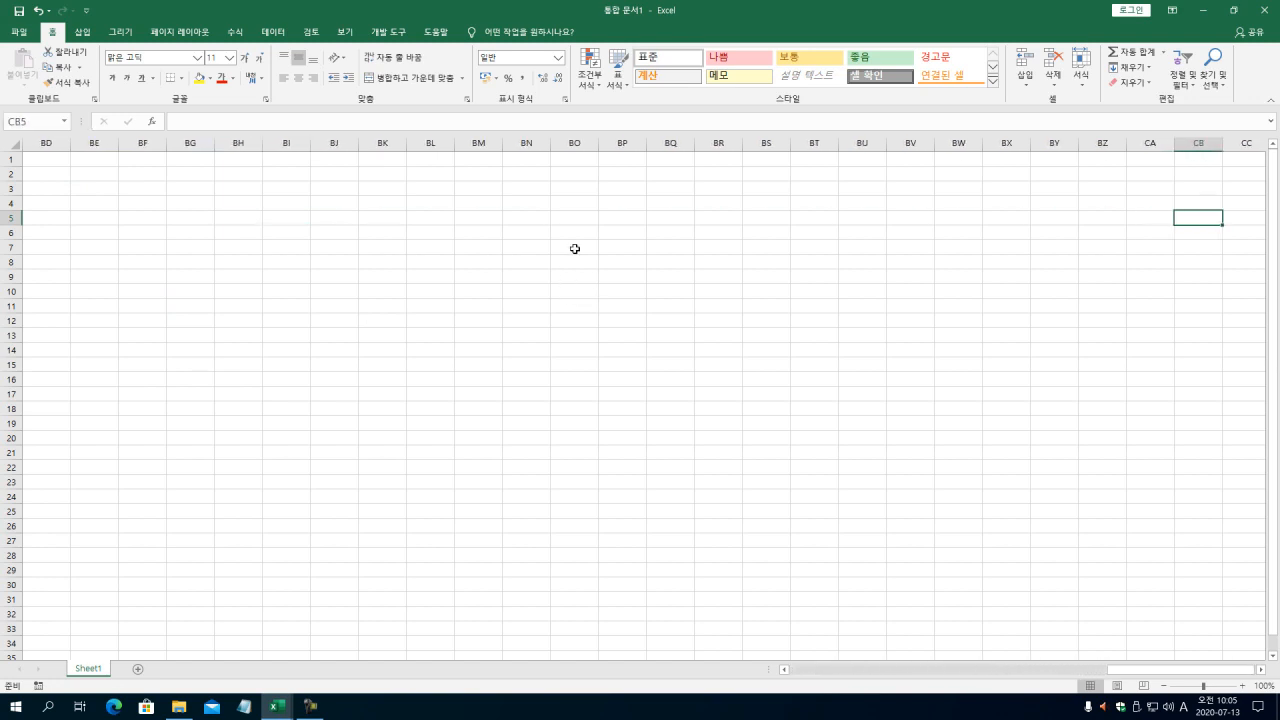
pyautogui.press('Right')
pyautogui.press('Right')
pyautogui.press('Right')
pyautogui.press('Right')
pyautogui.press('Right')
pyautogui.press('Right')
pyautogui.press('Right')
pyautogui.press('Right')
pyautogui.press('Right')
pyautogui.press('Right')
pyautogui.press('Right')
pyautogui.press('Right')
pyautogui.press('Right')
pyautogui.press('Right')
pyautogui.press('Right')
pyautogui.press('Right')
pyautogui.press('Right')
pyautogui.press('Right')
pyautogui.press('Right')
pyautogui.press('Right')
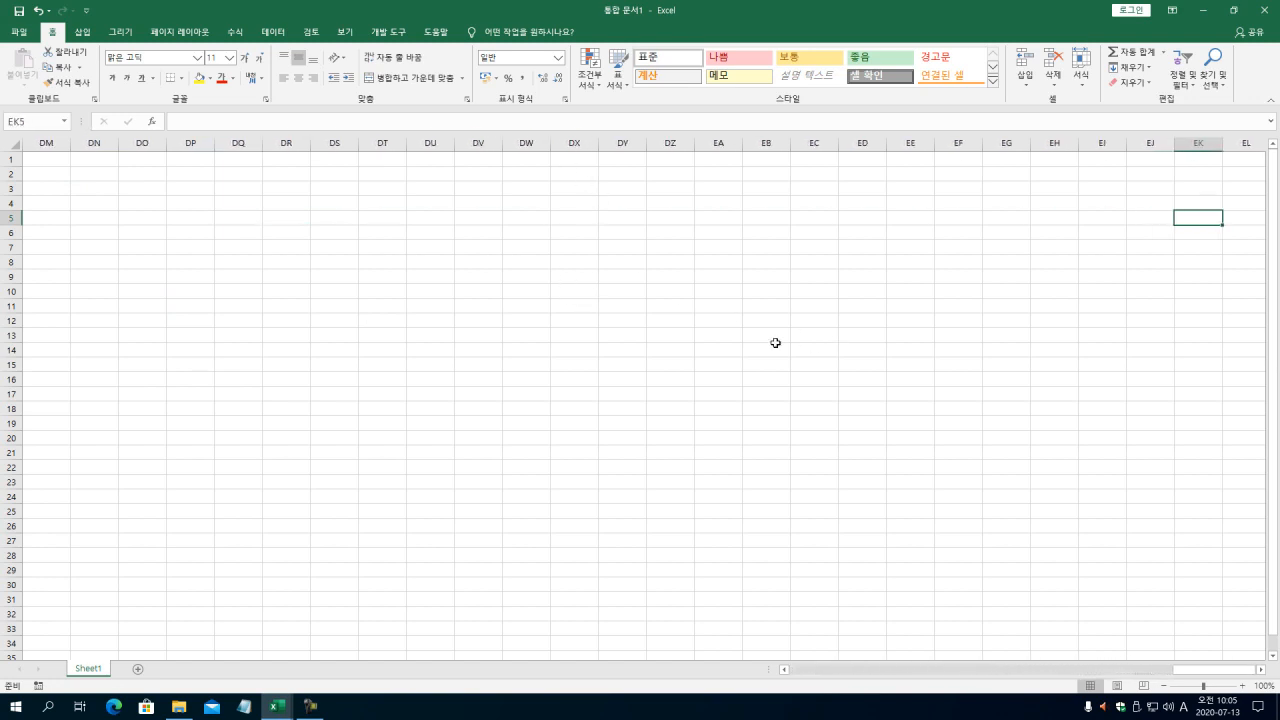
pyautogui.press('Right')
pyautogui.press('Right')
pyautogui.press('Right')
pyautogui.press('Right')
pyautogui.press('Right')
pyautogui.press('Right')
pyautogui.press('Right')
pyautogui.press('Right')
pyautogui.press('Right')
pyautogui.press('Right')
pyautogui.press('Right')
pyautogui.press('Right')
pyautogui.press('Right')
pyautogui.press('Right')
pyautogui.press('Right')
pyautogui.press('Right')
pyautogui.press('Right')
pyautogui.press('Right')
pyautogui.press('Right')
pyautogui.press('Right')
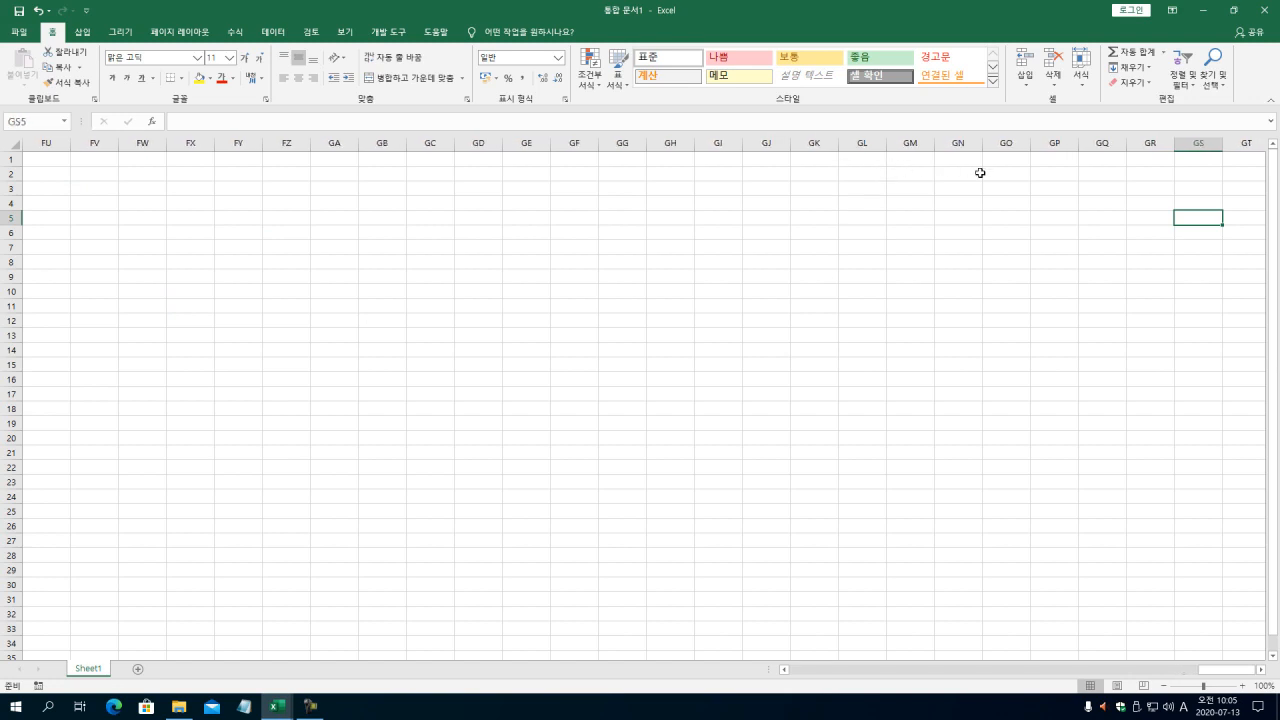
pyautogui.press('Right')
pyautogui.press('Right')
pyautogui.press('Right')
pyautogui.press('Right')
pyautogui.press('Right')
pyautogui.press('Right')
pyautogui.press('Right')
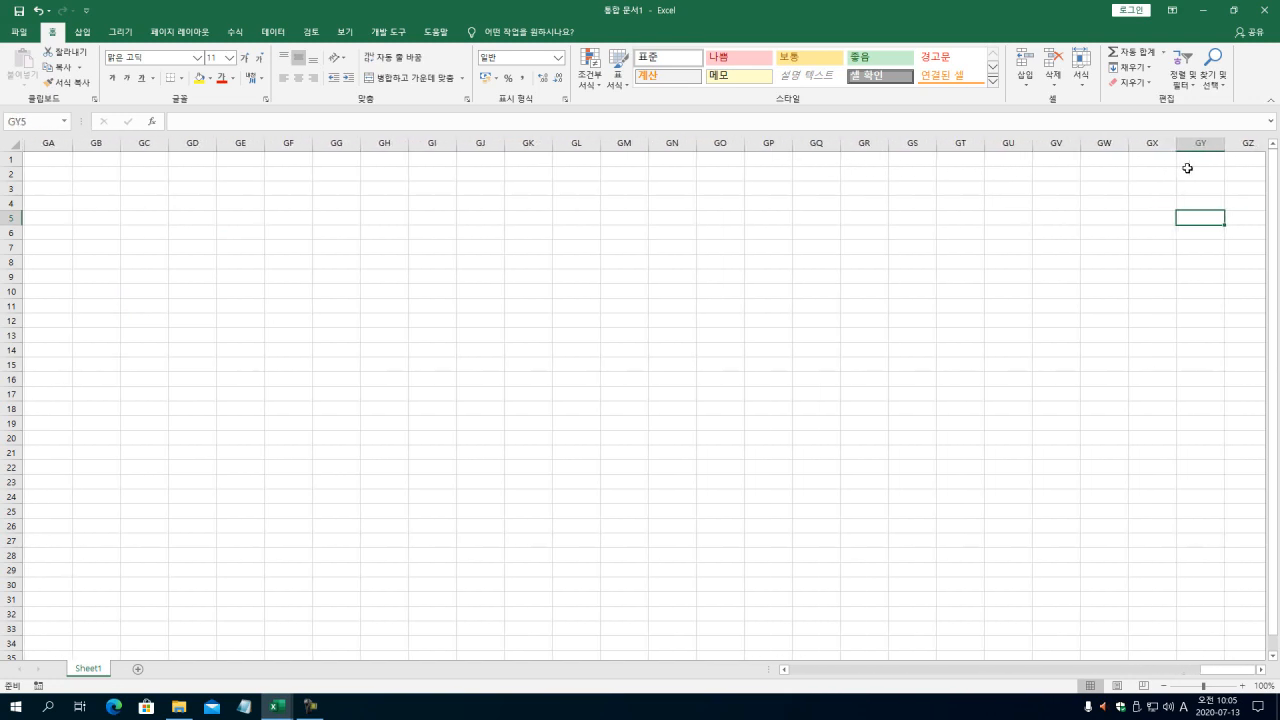
pyautogui.press('Right')
pyautogui.press('Right')
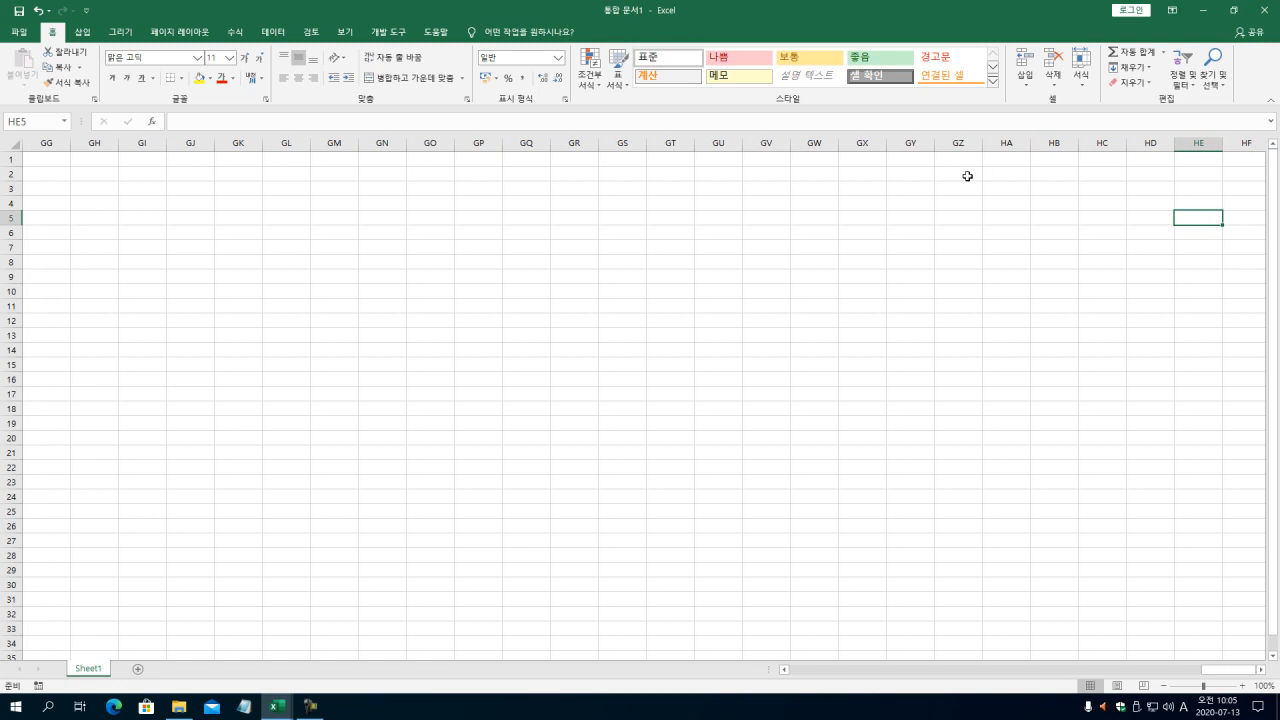
# Step: Select cells GZ1 and HA1 in row 1 and continue rightward one cell at a time to HT1
pyautogui.click(969, 158)
pyautogui.click(1010, 161)
pyautogui.press('Right')
pyautogui.press('Right')
pyautogui.press('Right')
pyautogui.press('Right')
pyautogui.press('Right')
pyautogui.press('Right')
pyautogui.press('Right')
pyautogui.press('Right')
pyautogui.press('Right')
pyautogui.press('Right')
pyautogui.press('Right')
pyautogui.press('Right')
pyautogui.press('Right')
pyautogui.press('Right')
pyautogui.press('Right')
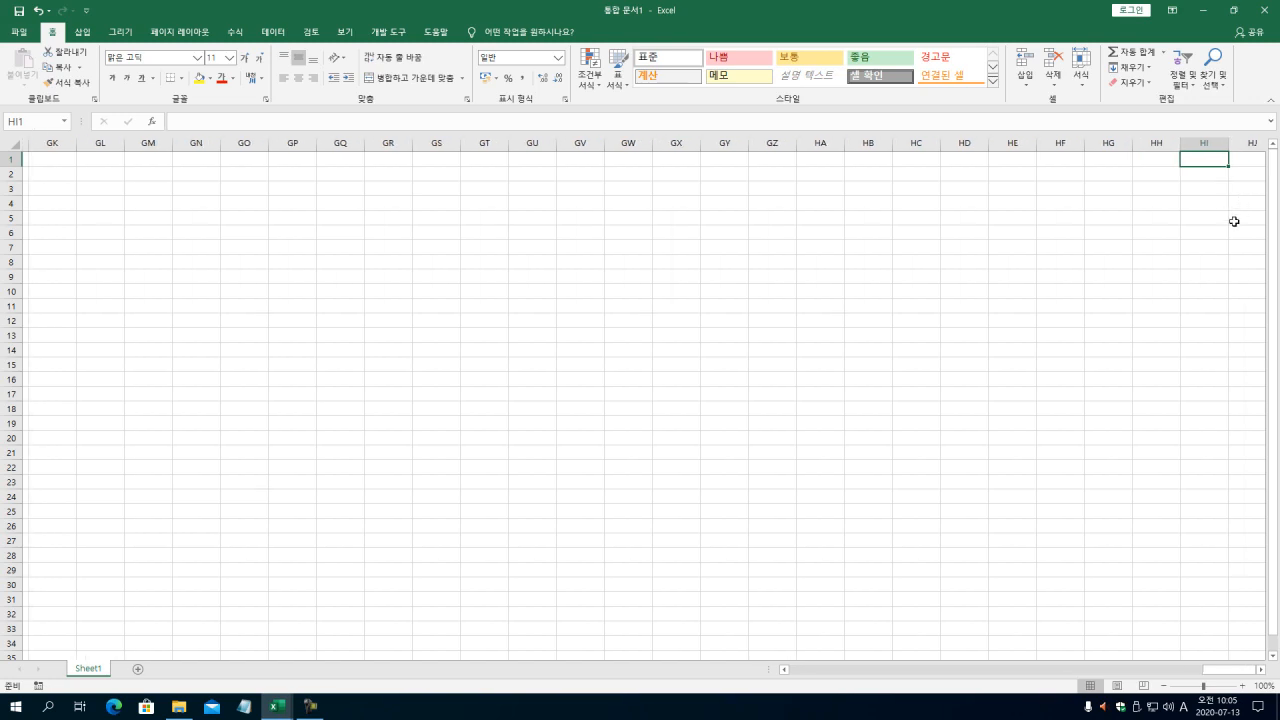
pyautogui.press('Right')
pyautogui.press('Right')
pyautogui.press('Right')
pyautogui.press('Right')
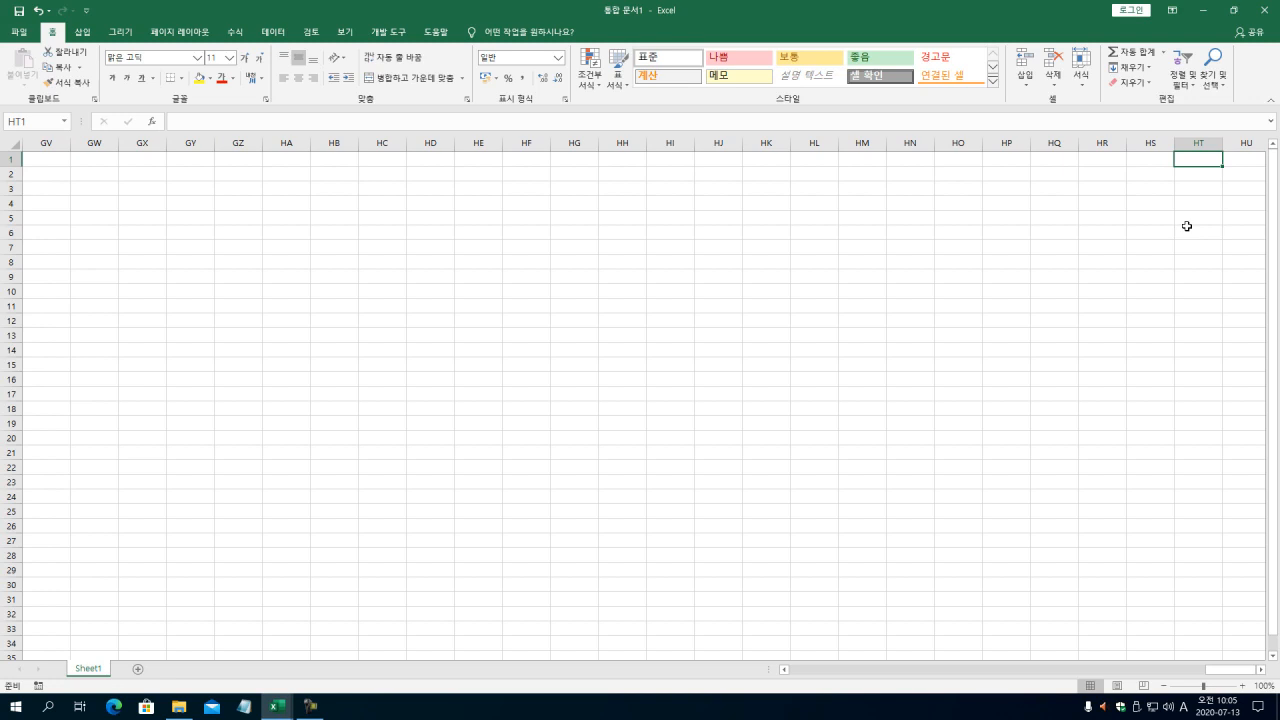
# Step: Jump along row 1 to the sheet's last column, XFD, and back to A1, twice
pyautogui.hotkey('ctrl', 'Right')
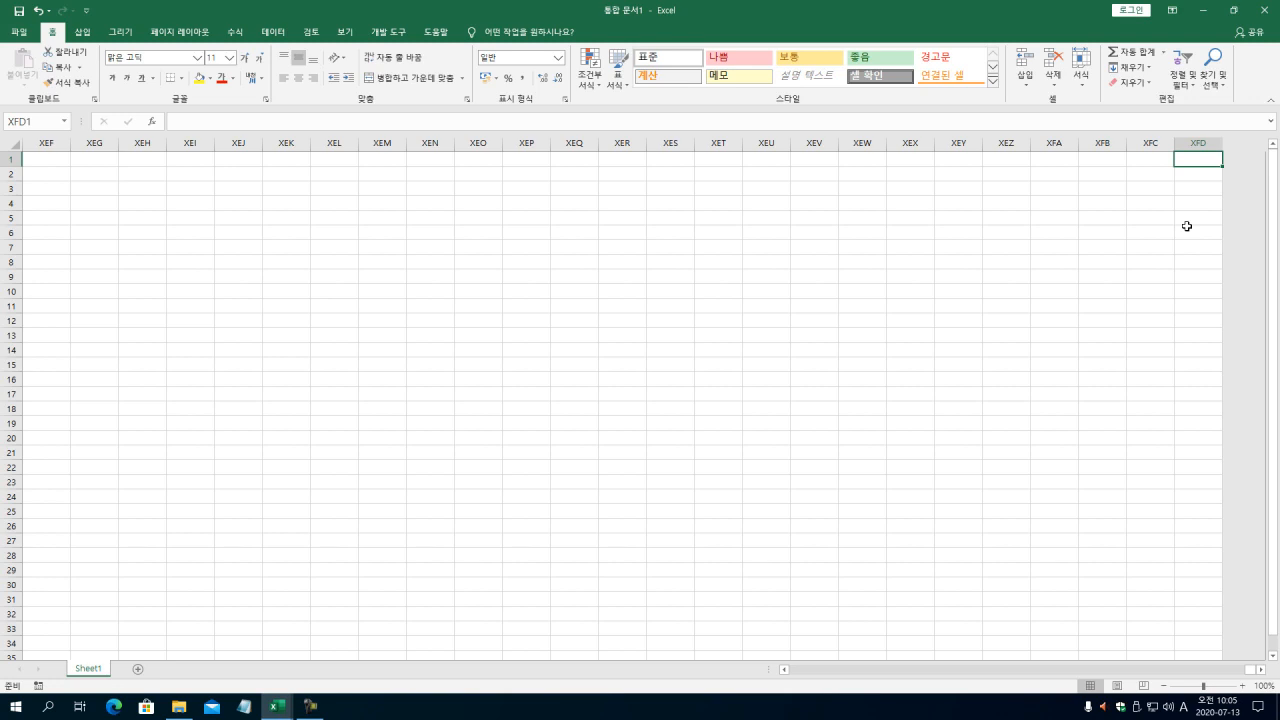
pyautogui.hotkey('ctrl', 'Left')
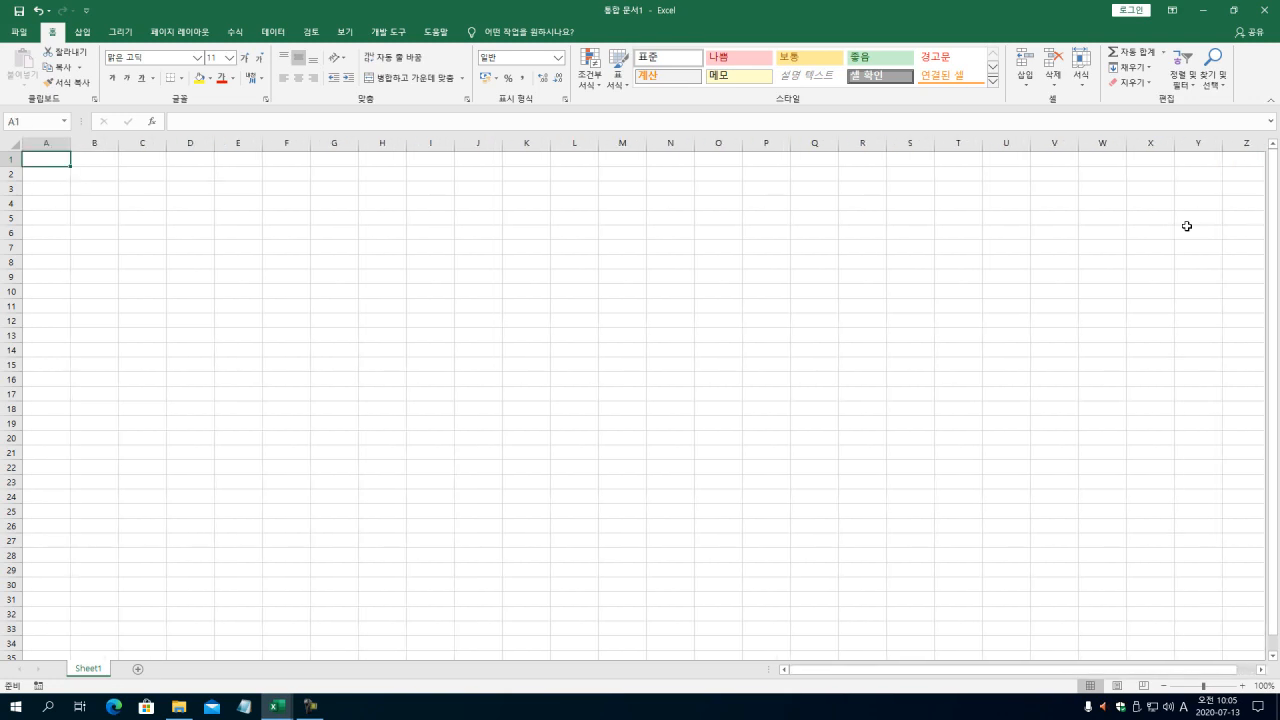
pyautogui.hotkey('ctrl', 'Right')
pyautogui.hotkey('ctrl', 'Left')
# Step: Jump down column A to the sheet's last row, 1048576, select that row, and return to cell A1
pyautogui.hotkey('ctrl', 'Down')
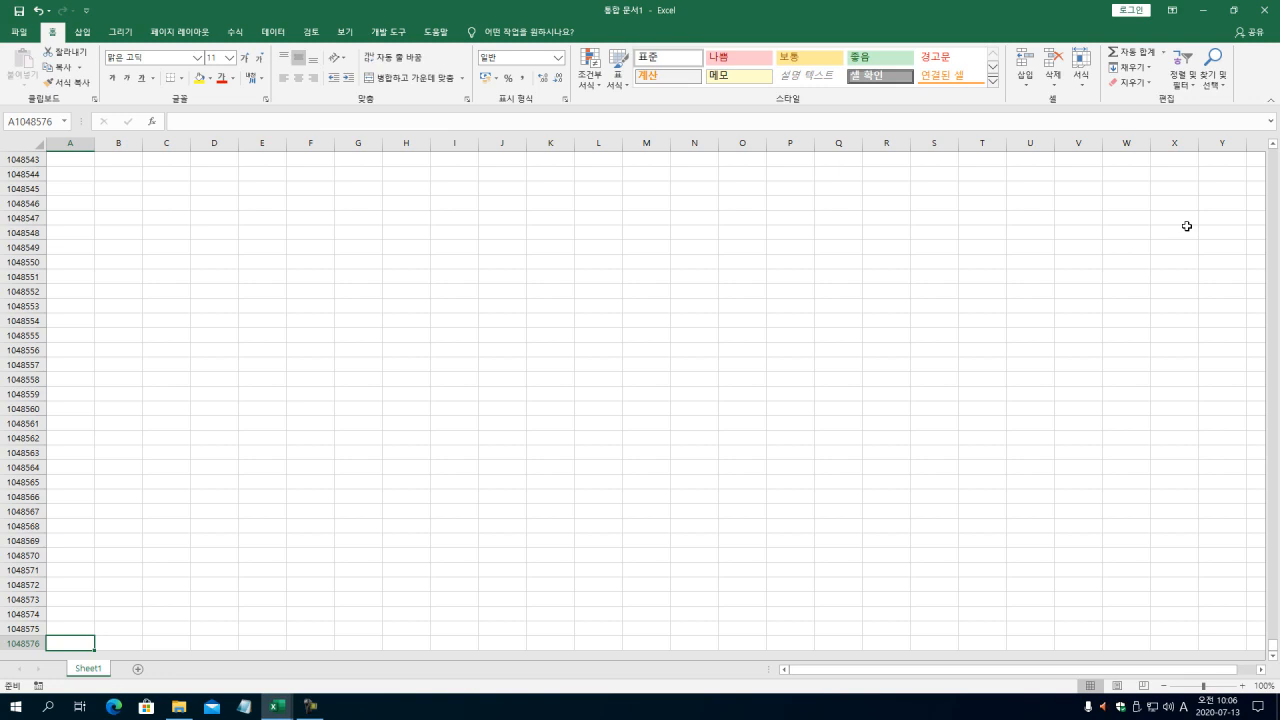
pyautogui.click(25, 643)
pyautogui.scroll(2, 205, 629)
pyautogui.hotkey('ctrl', 'Home')
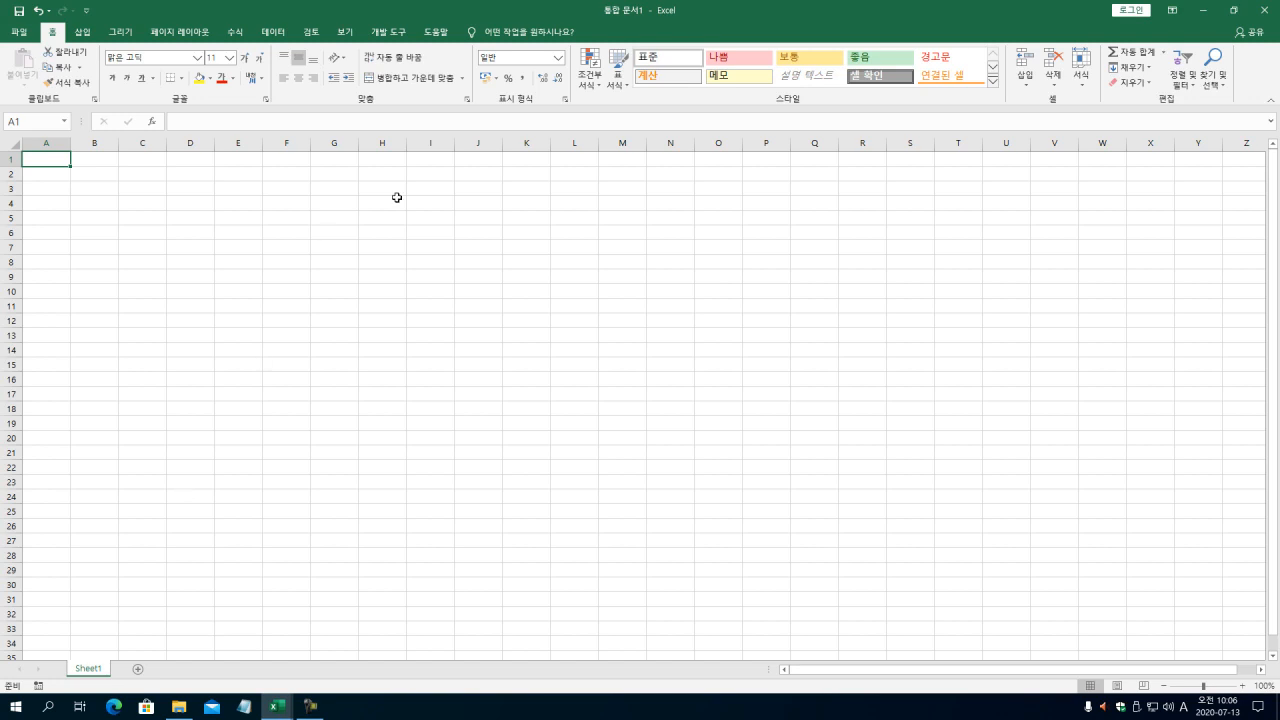
# Step: Switch the worksheet to Page Layout view and look through the first page from header to footer
pyautogui.click(342, 32)
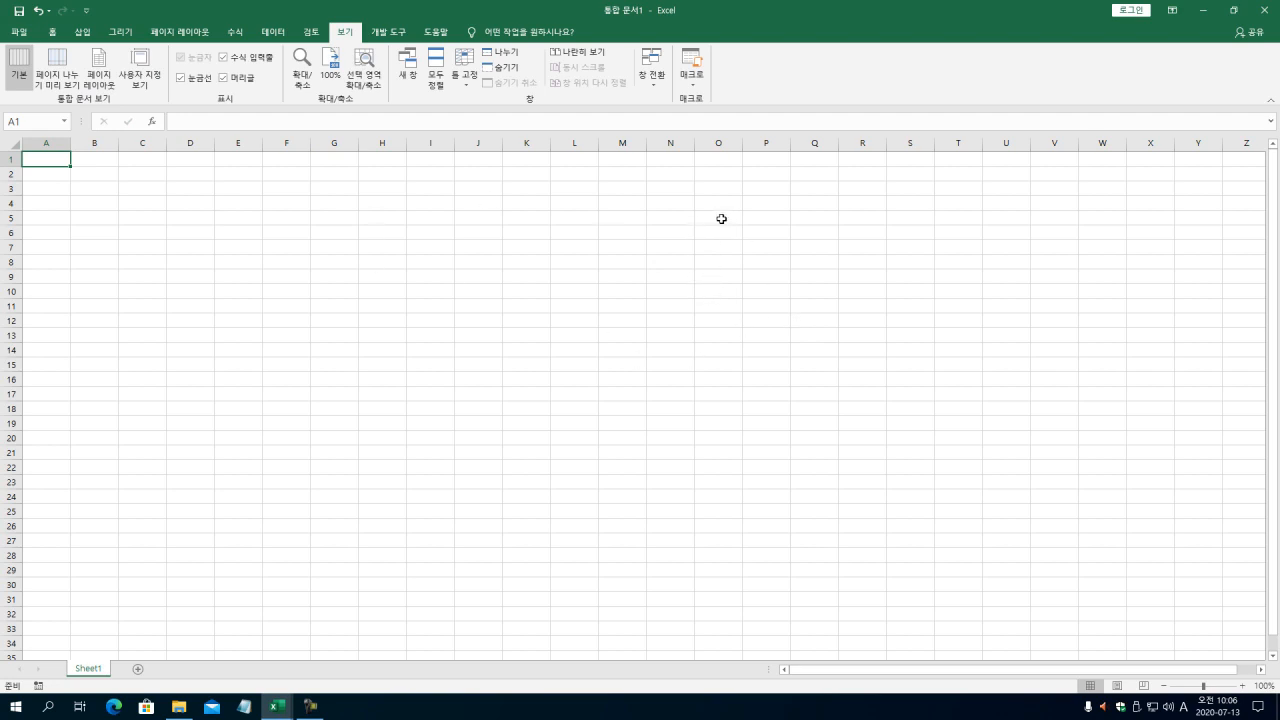
pyautogui.click(104, 80)
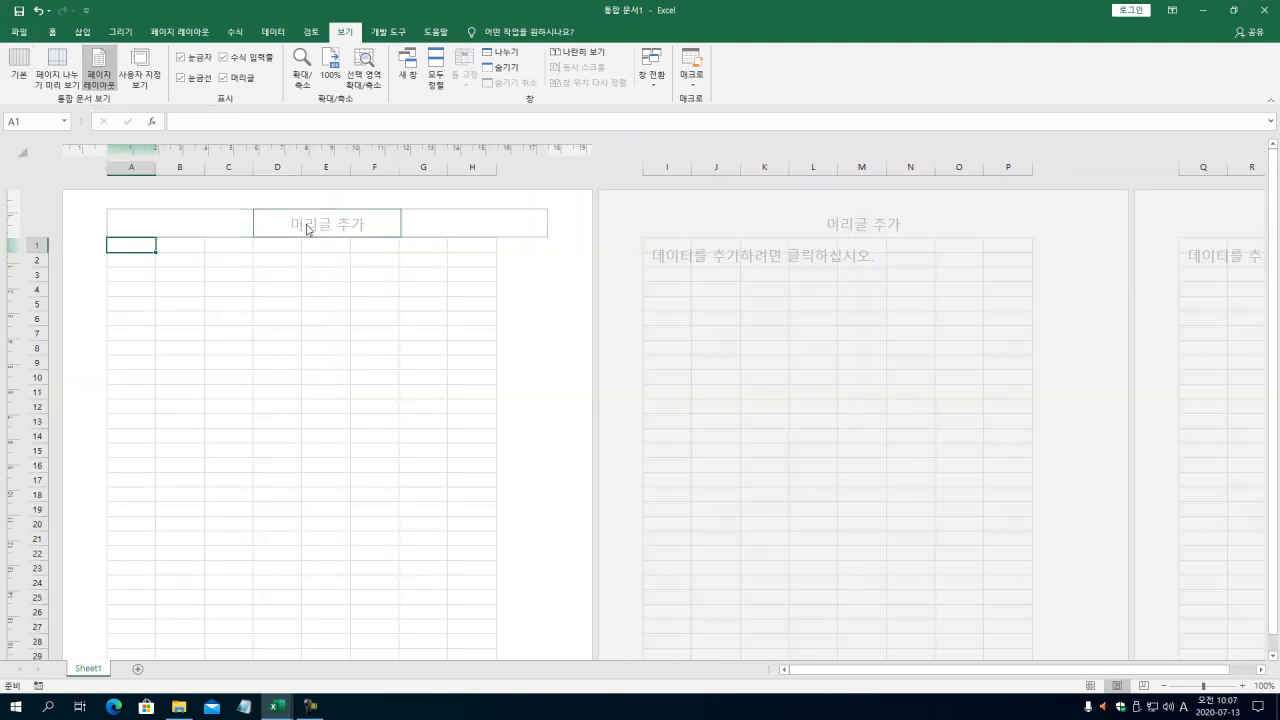
pyautogui.scroll(-8, 587, 248)
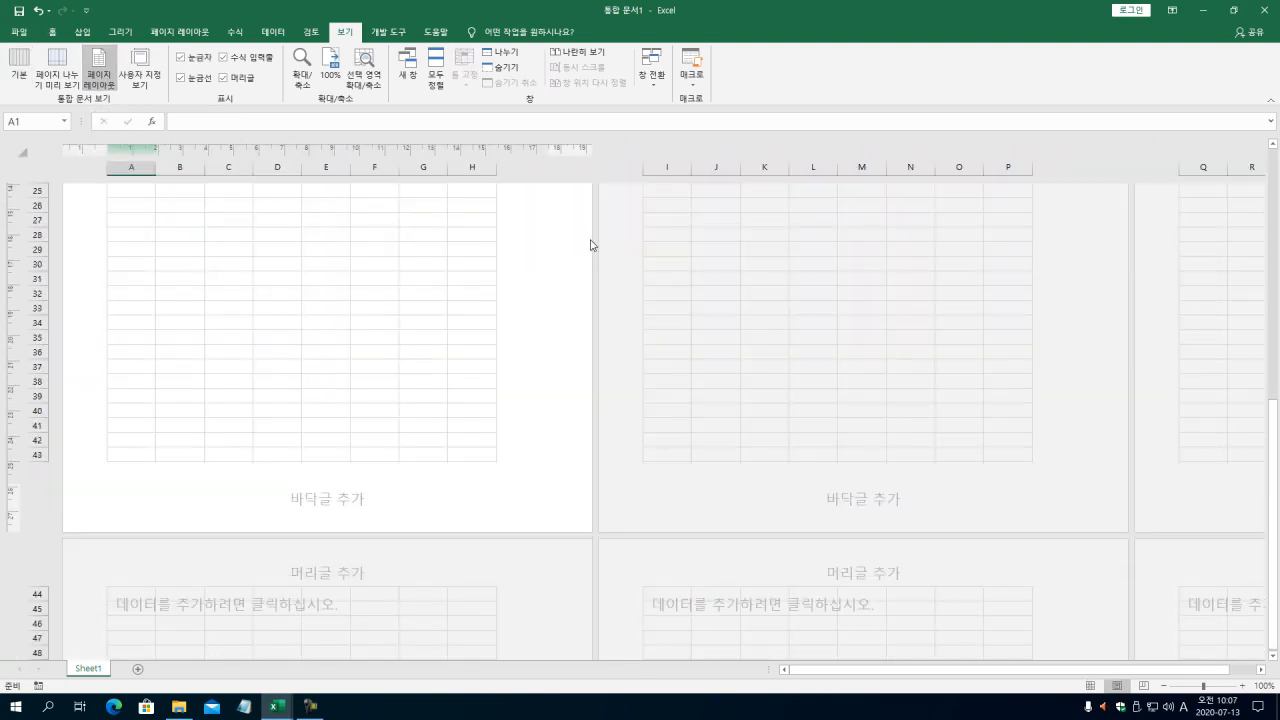
pyautogui.scroll(8, 590, 240)
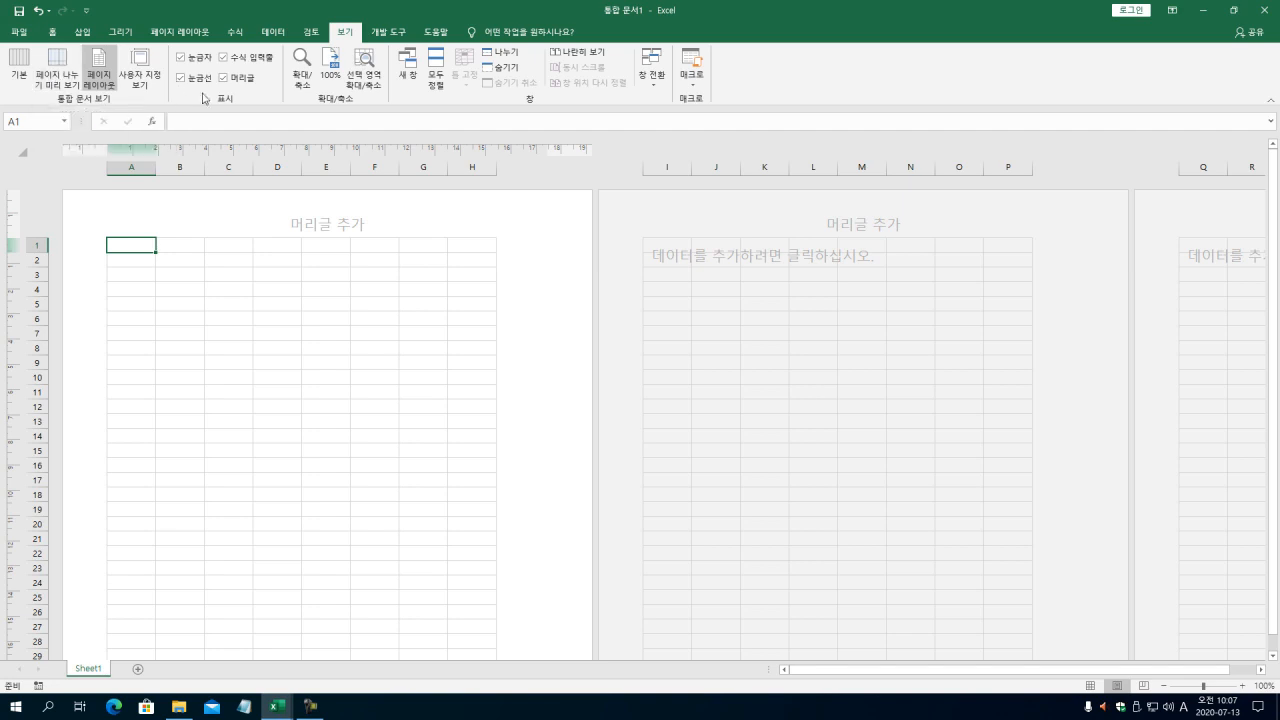
# Step: Compare Page Break Preview with Page Layout view, look through the pages again, and select cell H1
pyautogui.click(57, 70)
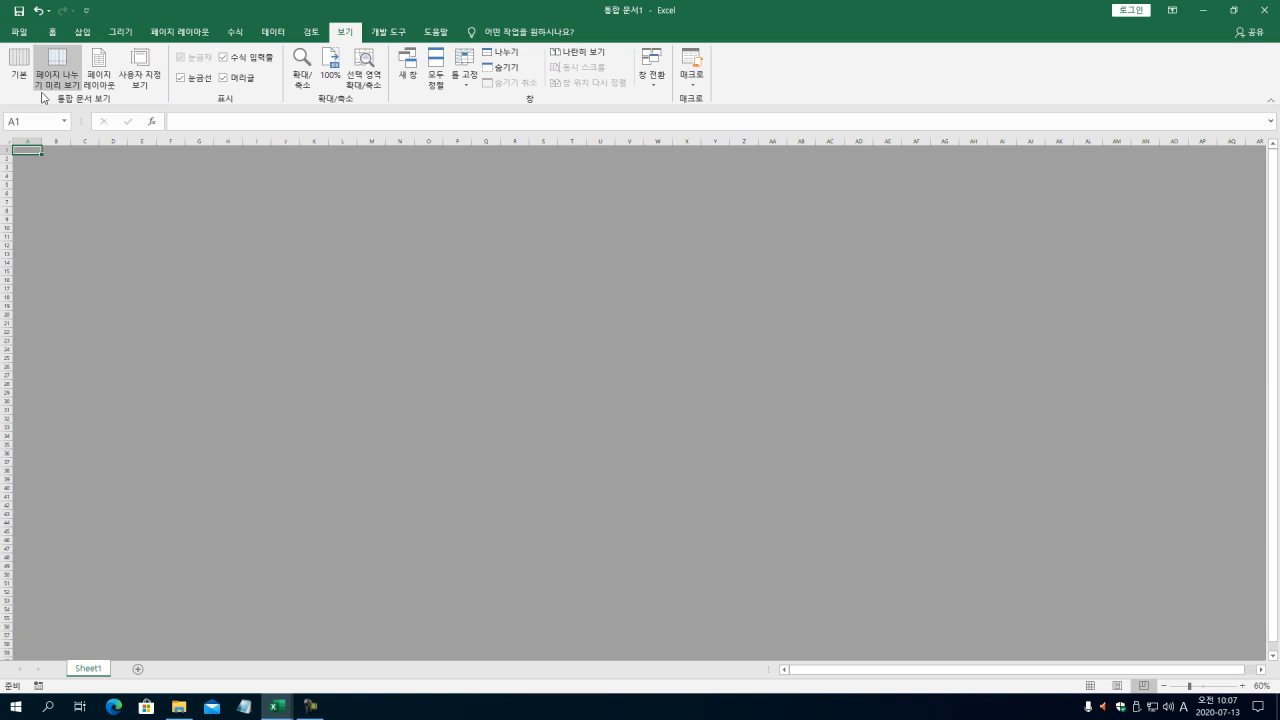
pyautogui.click(99, 78)
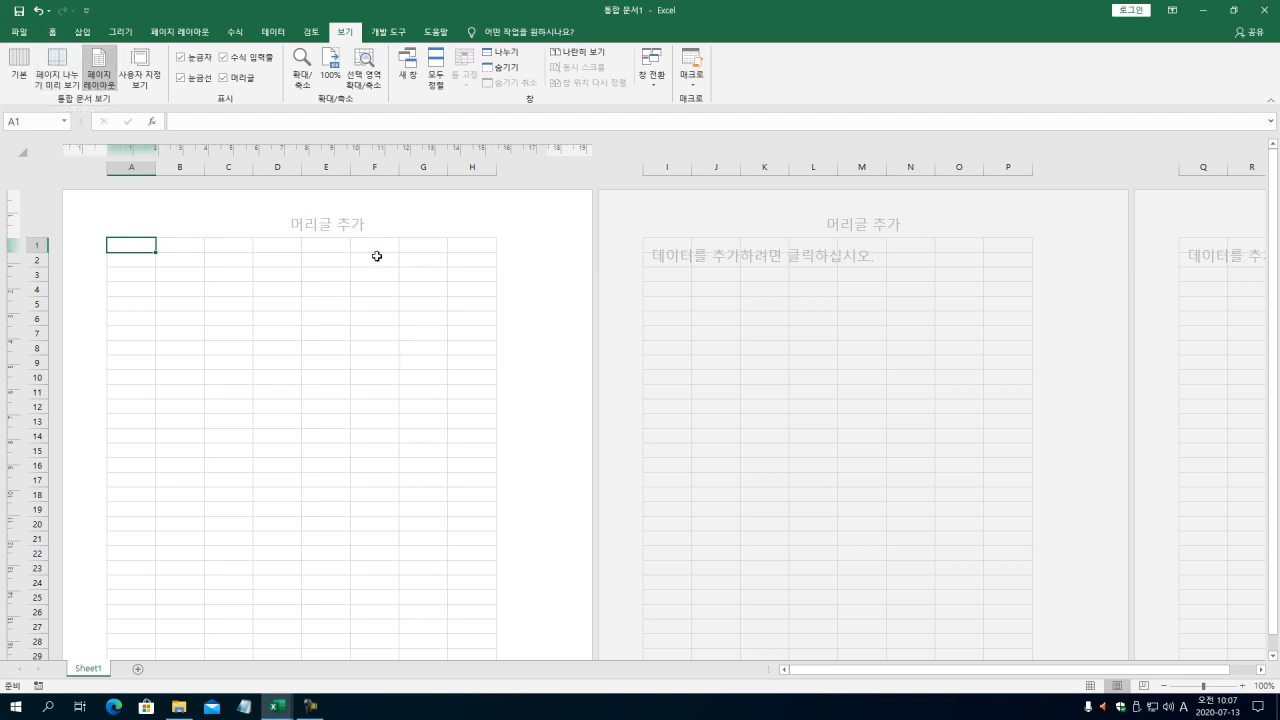
pyautogui.scroll(-10, 549, 289)
pyautogui.scroll(10, 534, 280)
pyautogui.click(452, 247)
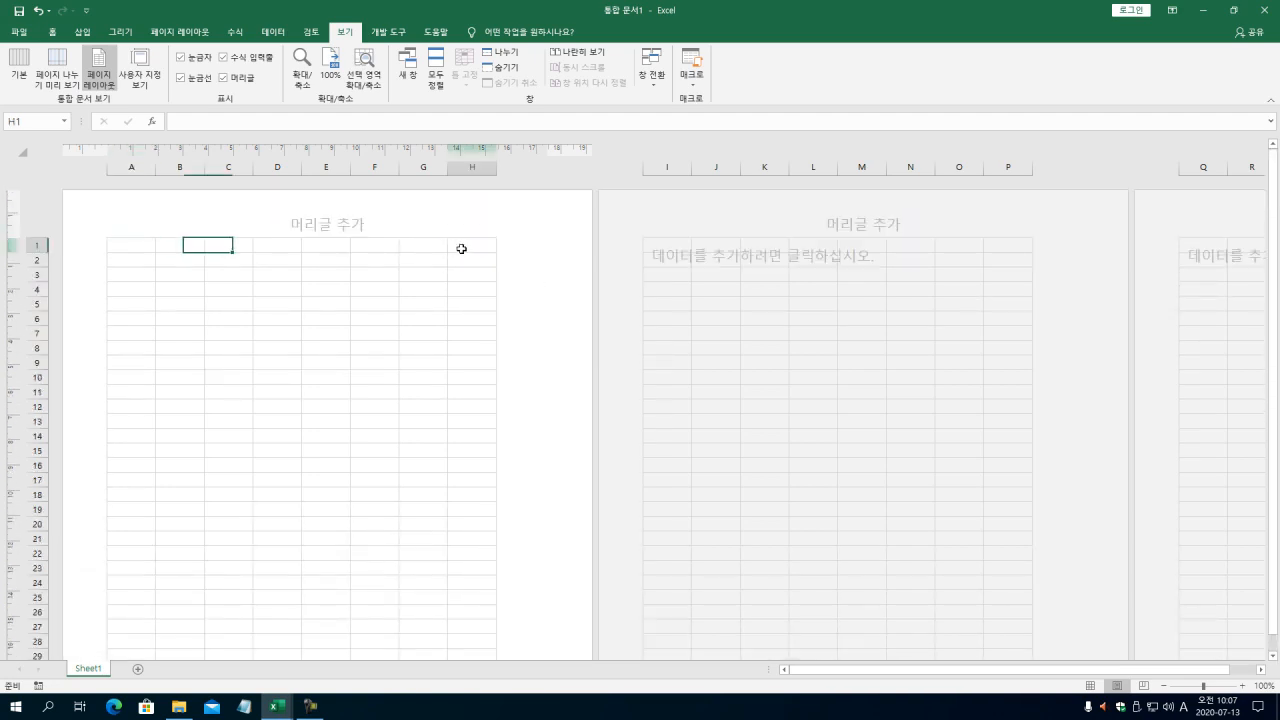
# Step: Select cell A1, return the worksheet to Normal view, and bring back the home commands
pyautogui.click(120, 244)
pyautogui.click(20, 62)
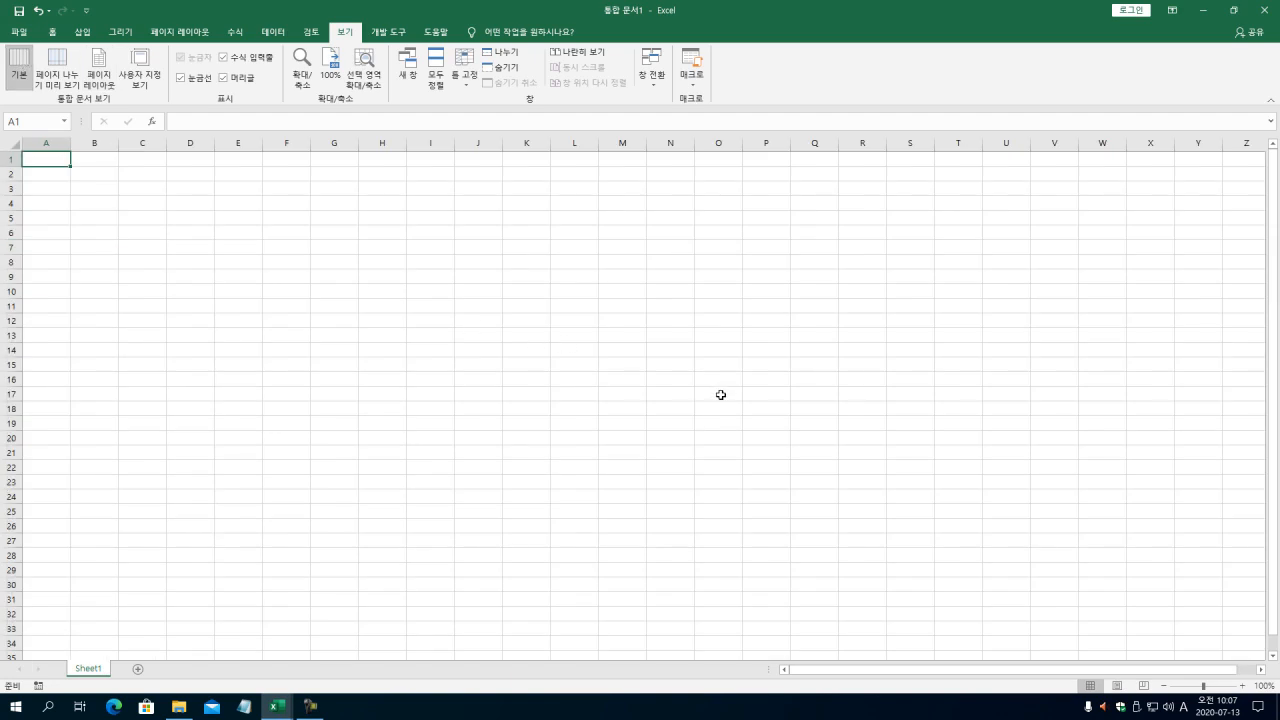
pyautogui.click(52, 31)
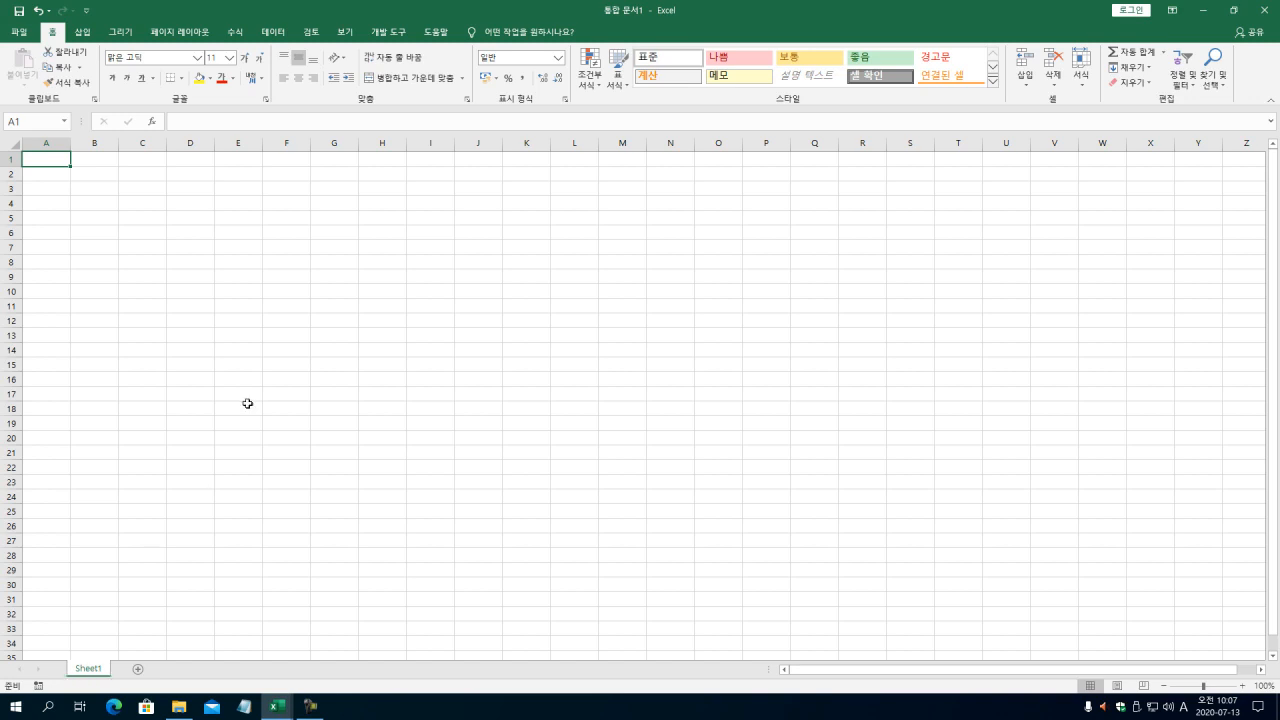
# Step: Highlight A1:Q29 and a larger block starting at A1, clearing the selections with cells T14 and Q27
pyautogui.moveTo(36, 159); pyautogui.dragTo(829, 568)
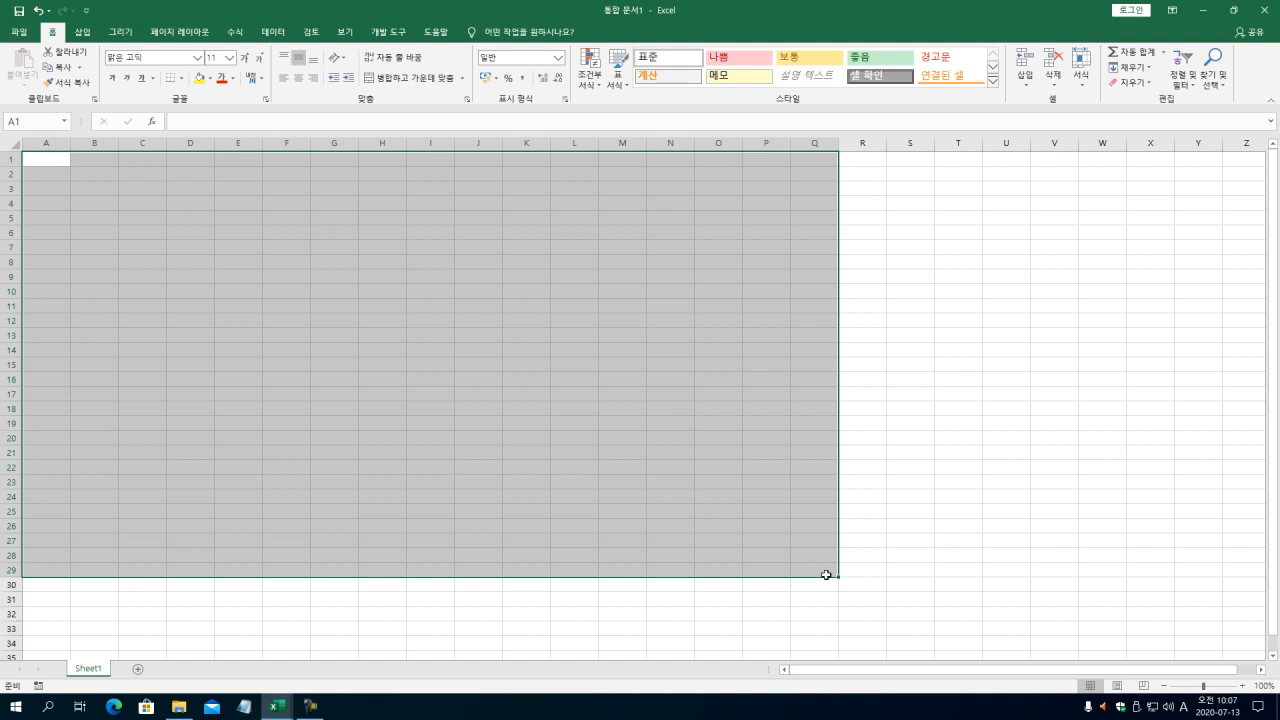
pyautogui.click(953, 354)
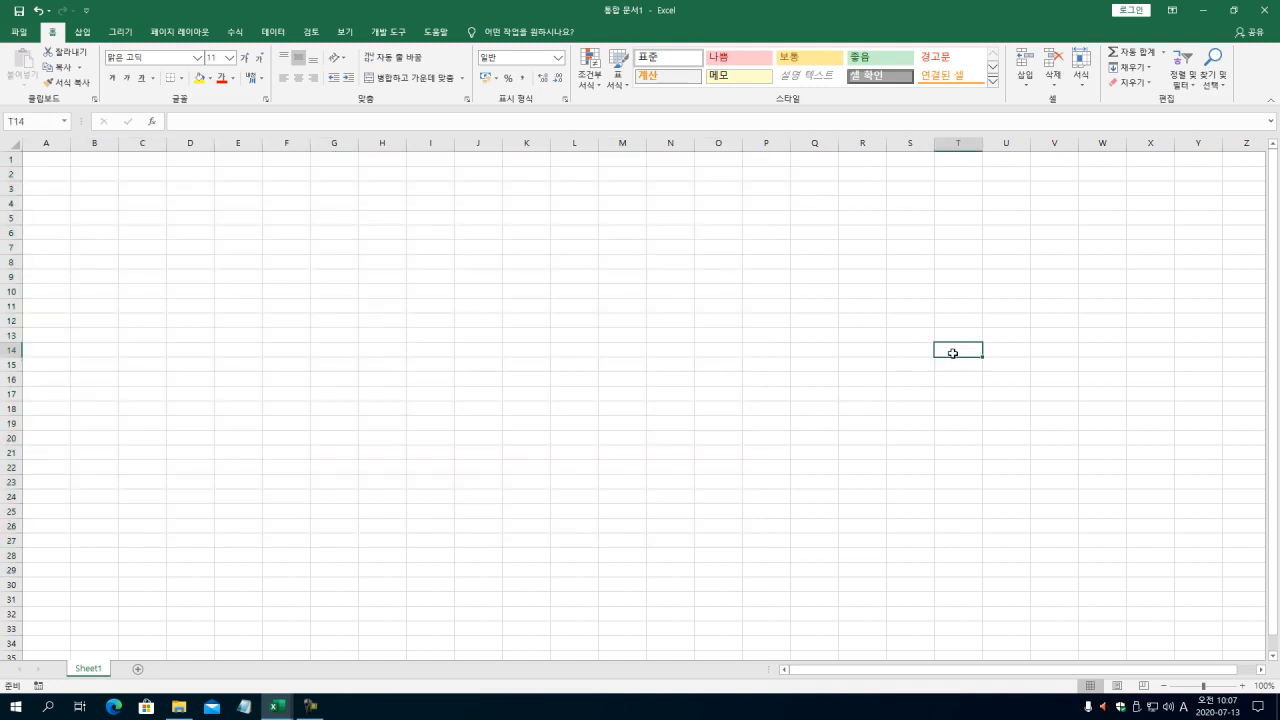
pyautogui.moveTo(57, 160); pyautogui.dragTo(946, 626)
pyautogui.click(814, 538)
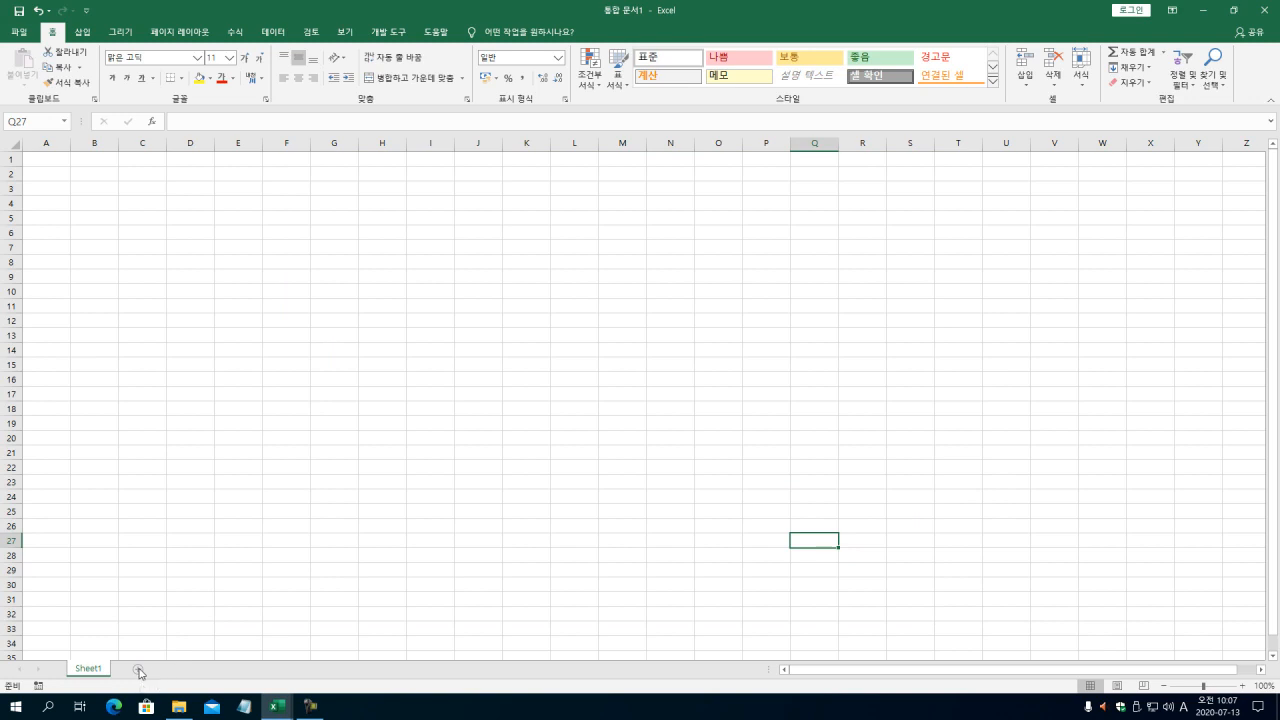
# Step: Add two new worksheets after Sheet1, and delete both of them again
pyautogui.click(139, 669)
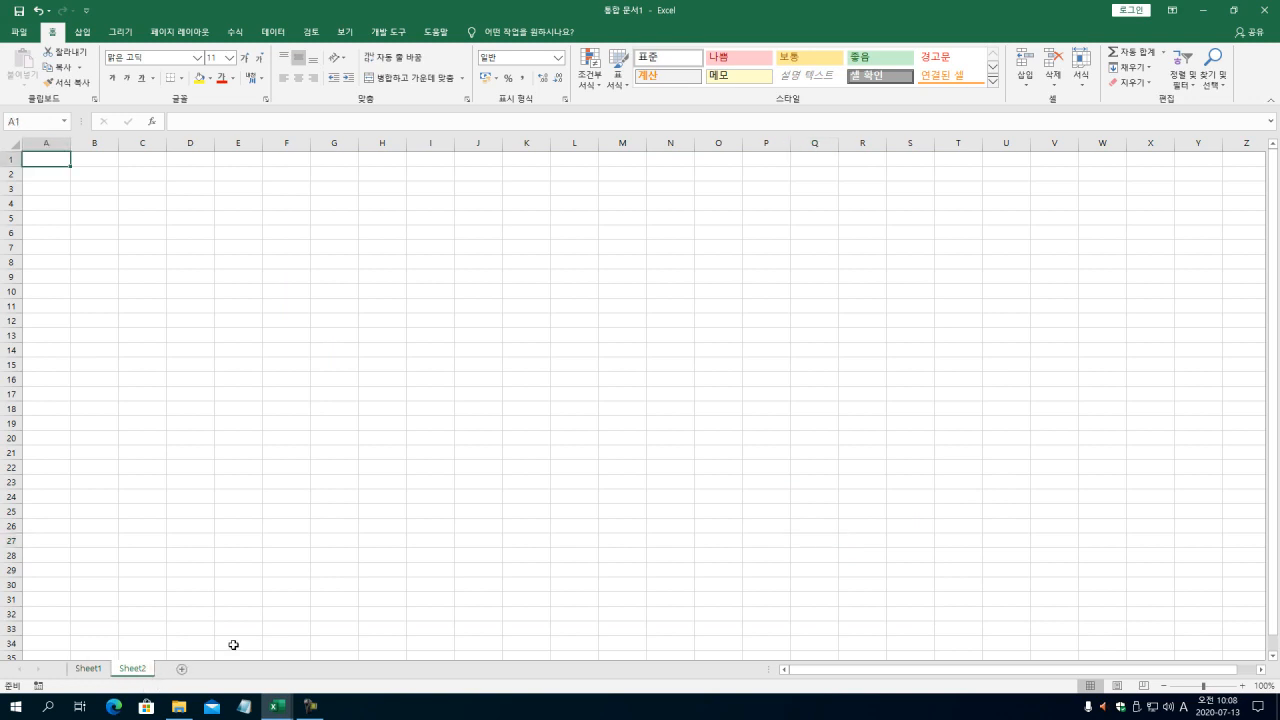
pyautogui.click(183, 670)
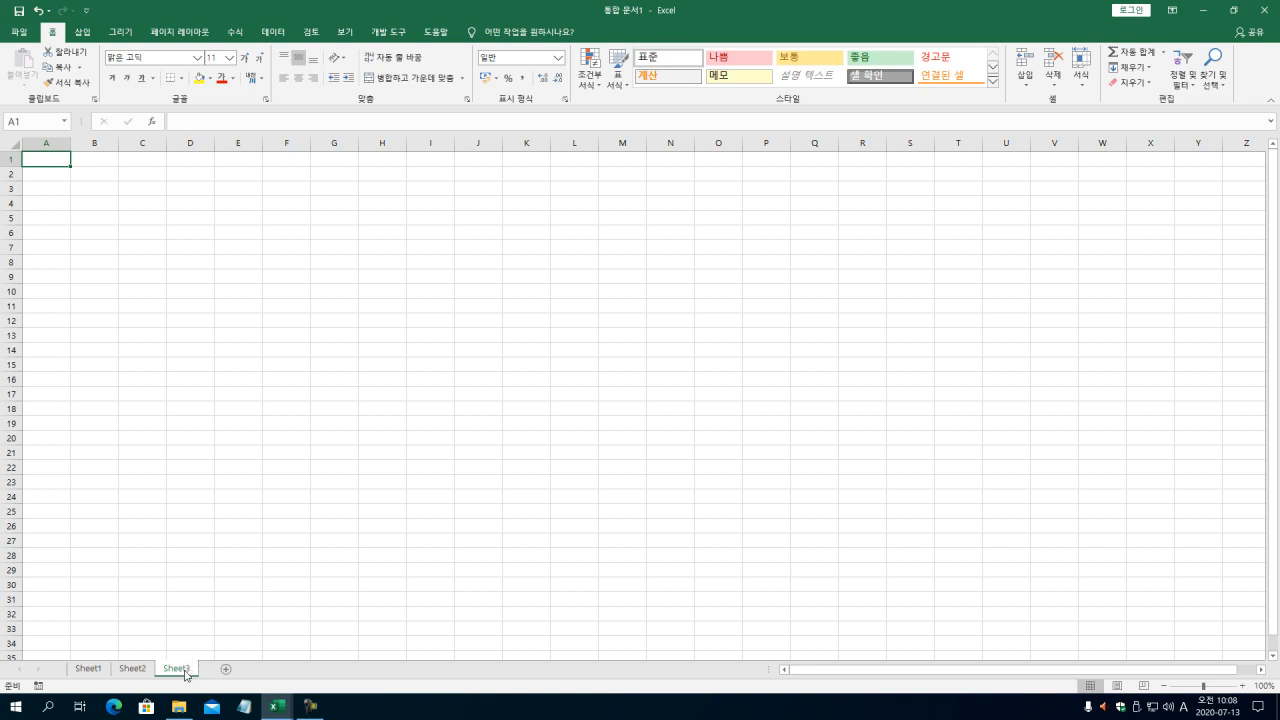
pyautogui.rightClick(183, 673)
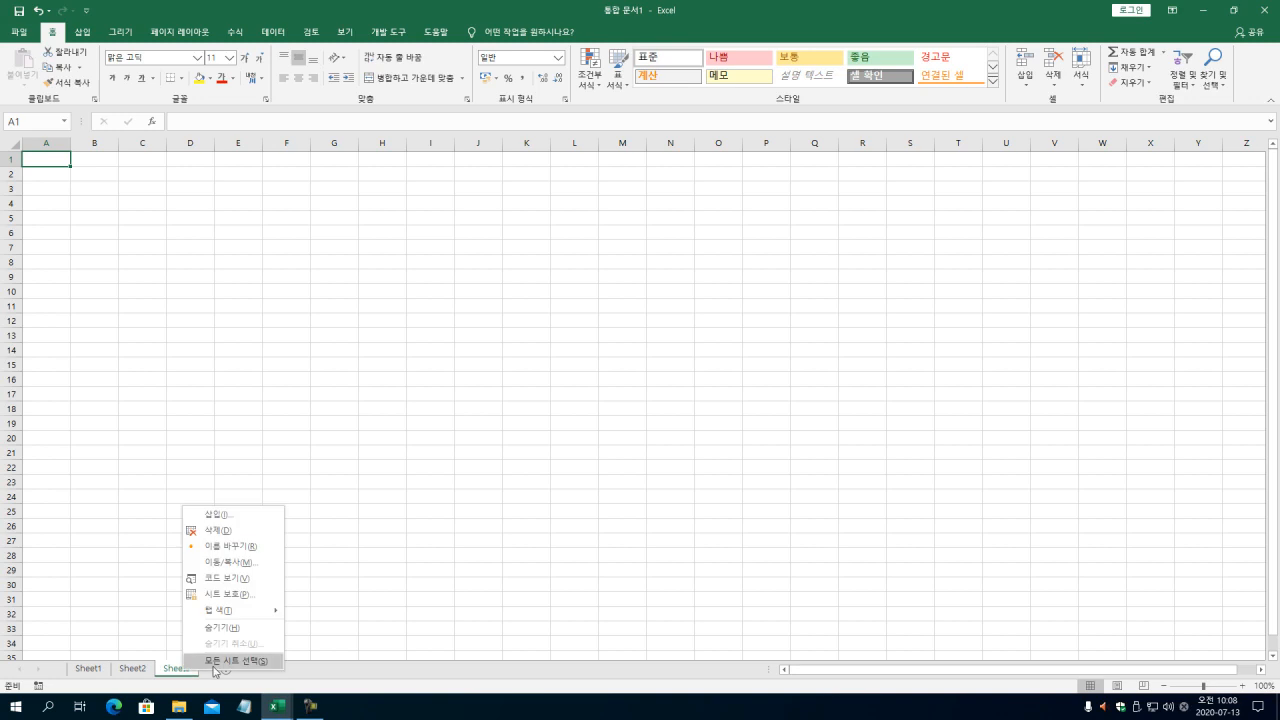
pyautogui.click(245, 535)
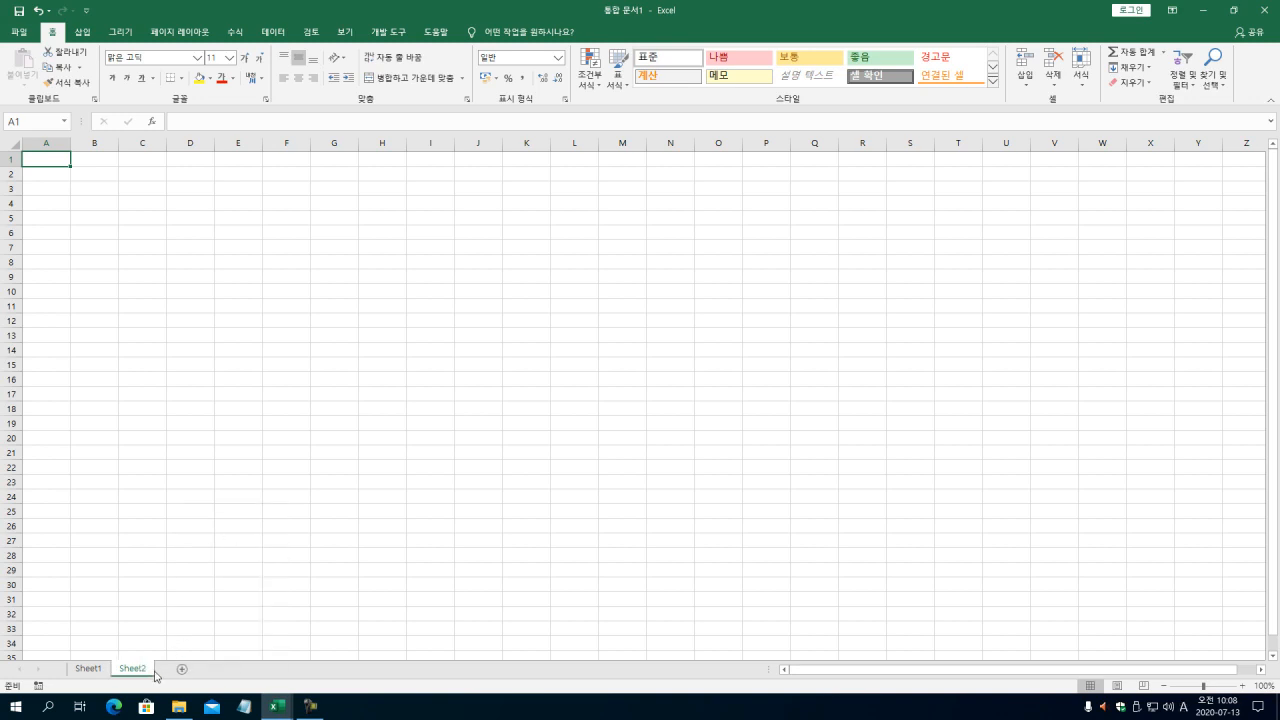
pyautogui.rightClick(142, 673)
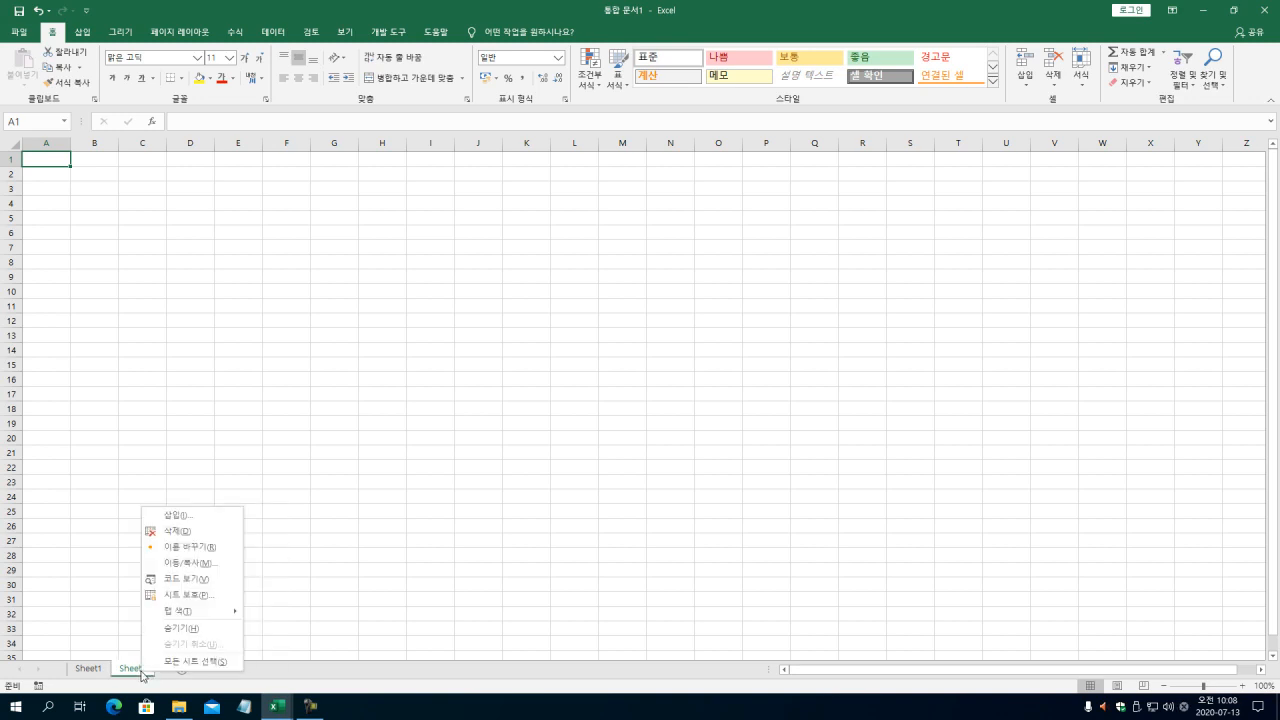
pyautogui.click(215, 536)
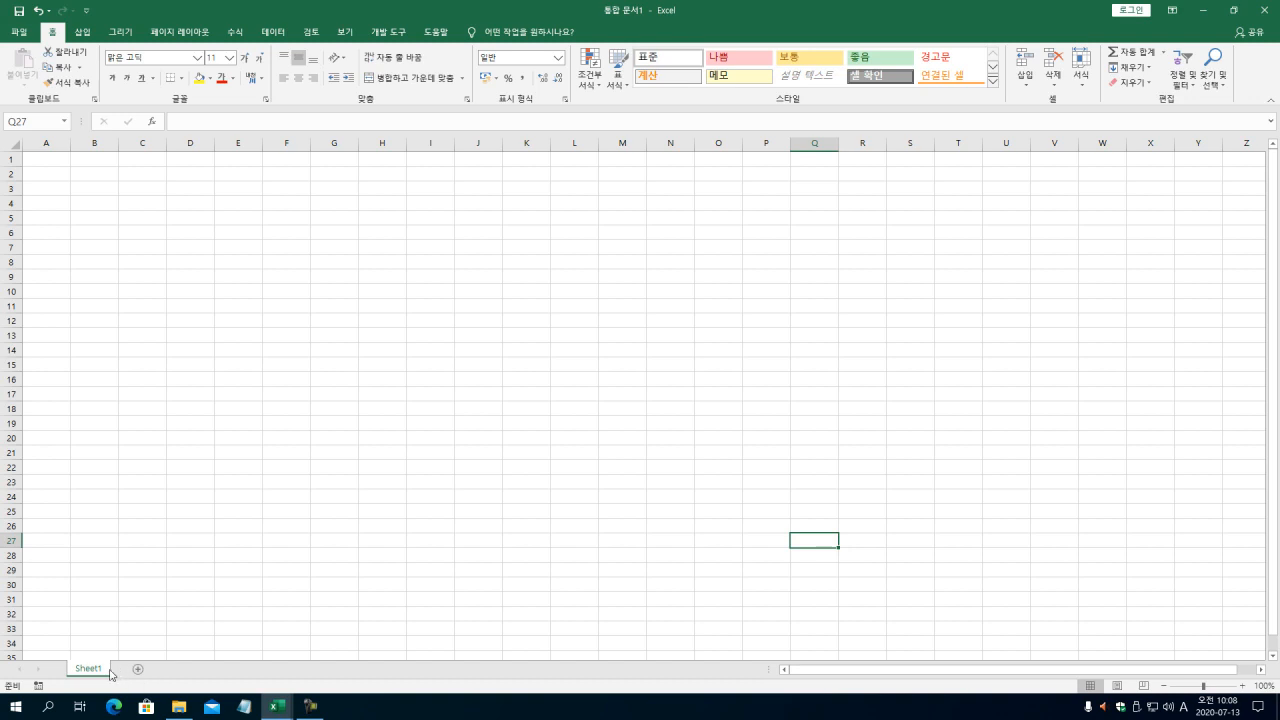
# Step: Select cells A1, B3 and B2 one after another on Sheet1
pyautogui.click(35, 161)
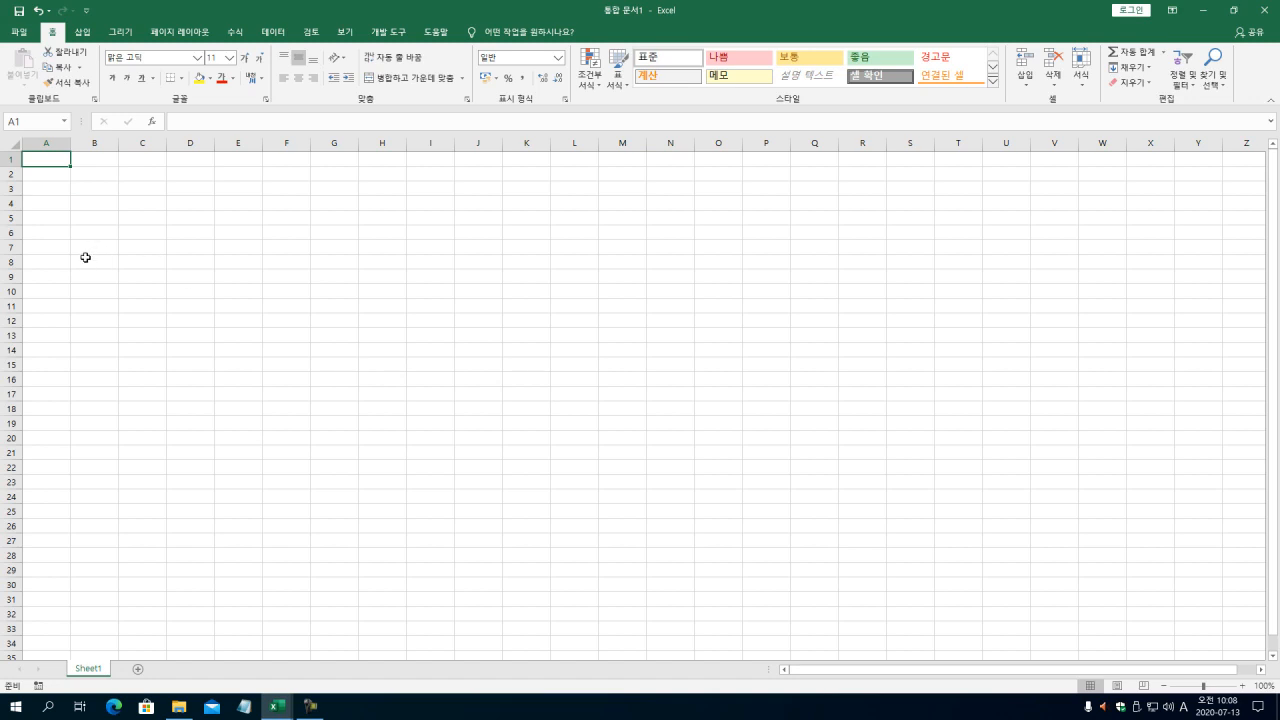
pyautogui.click(108, 190)
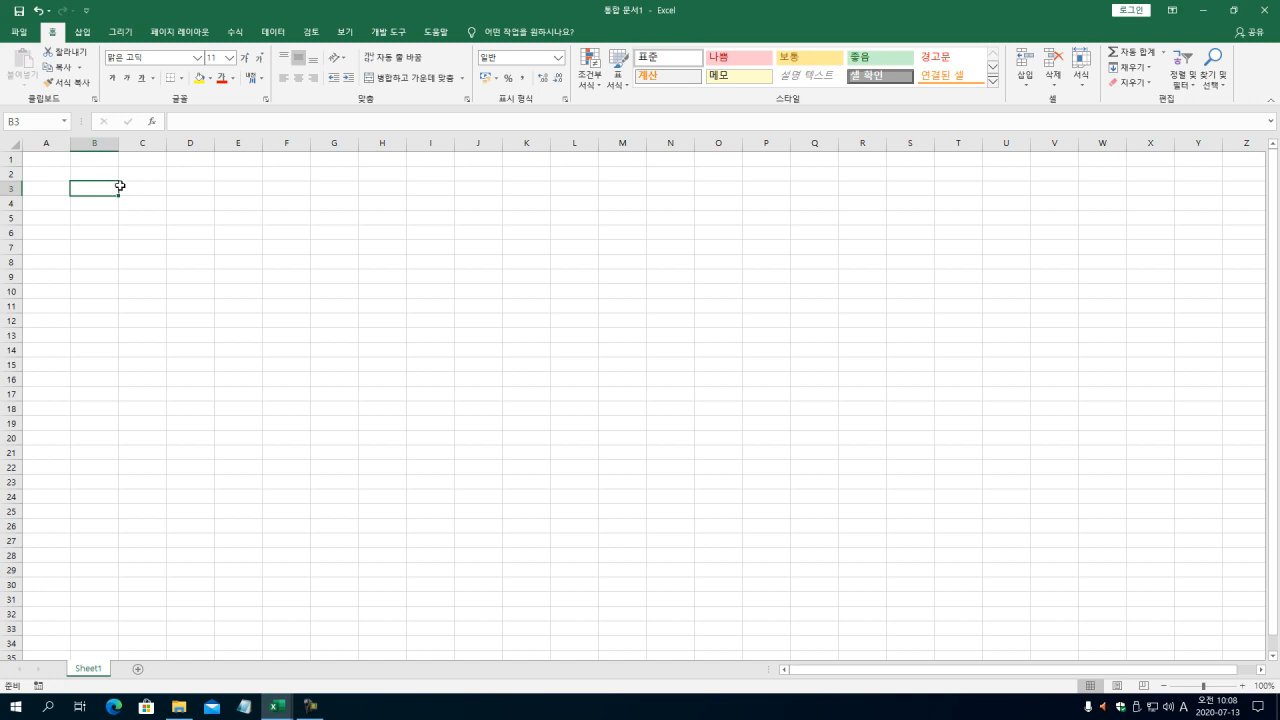
pyautogui.click(83, 174)
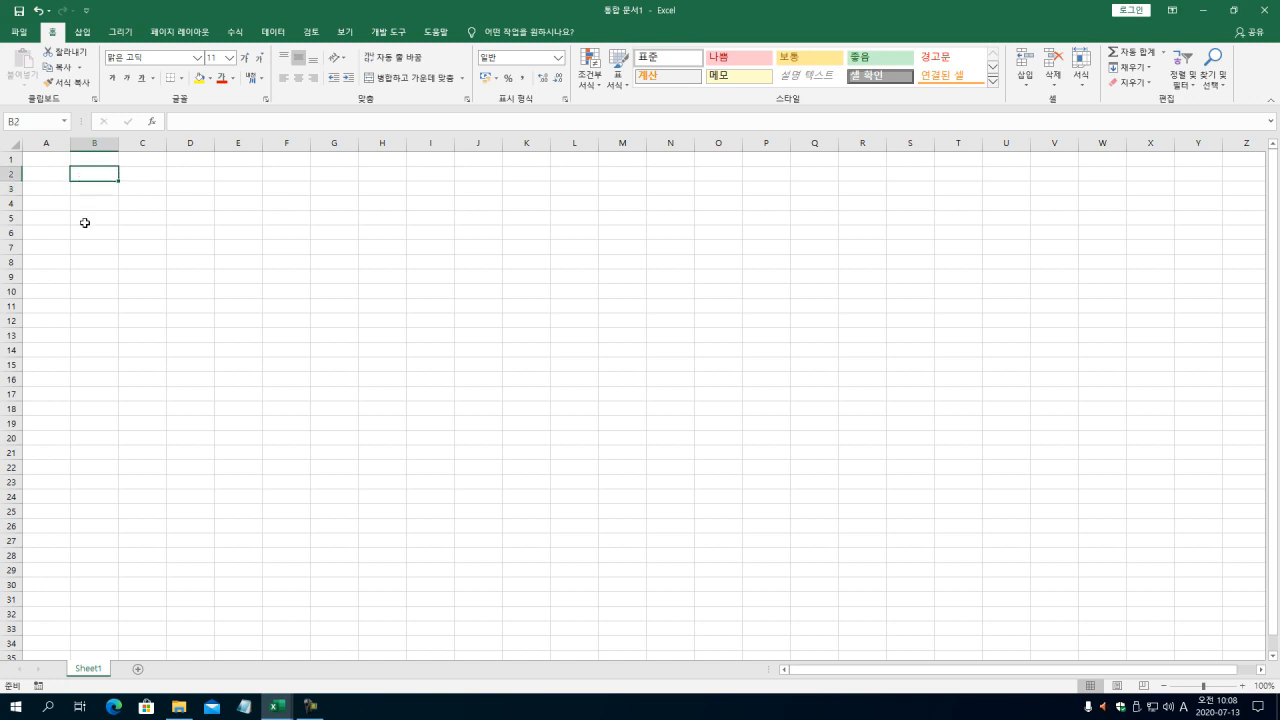
# Step: Rename the Sheet1 worksheet as 1월 매출내역
pyautogui.rightClick(99, 672)
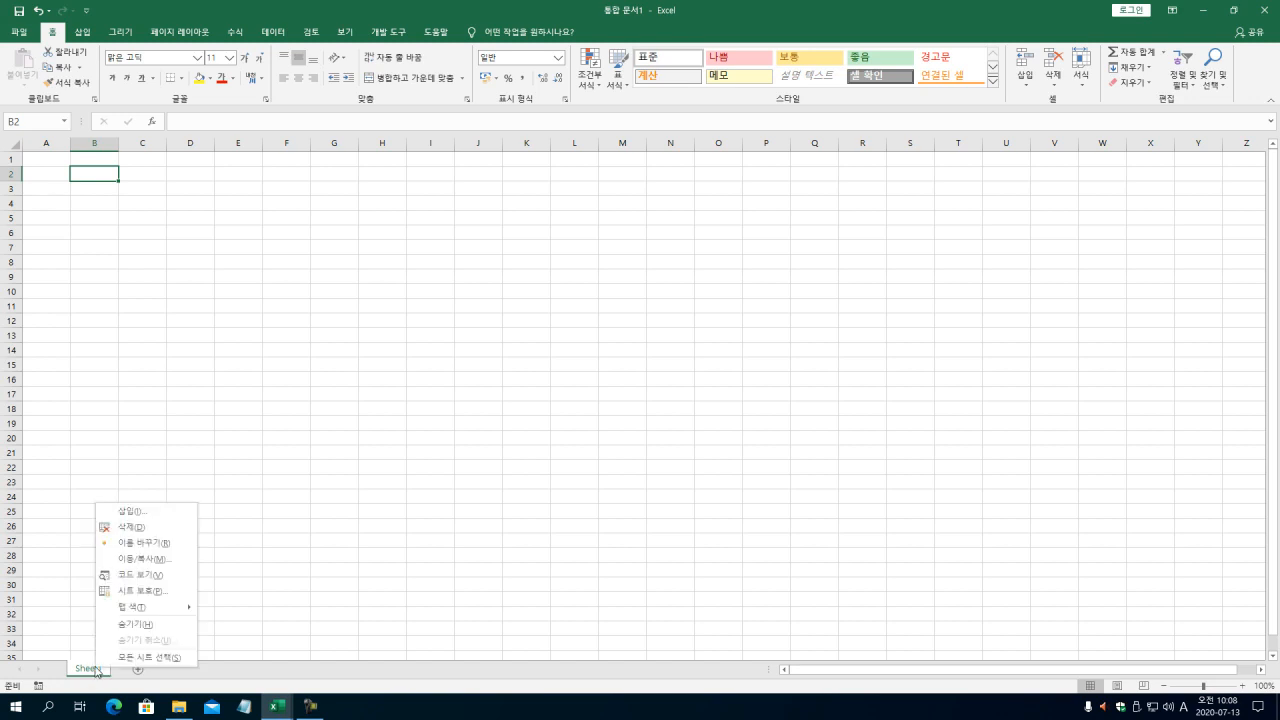
pyautogui.click(156, 544)
pyautogui.write('1dnjf')
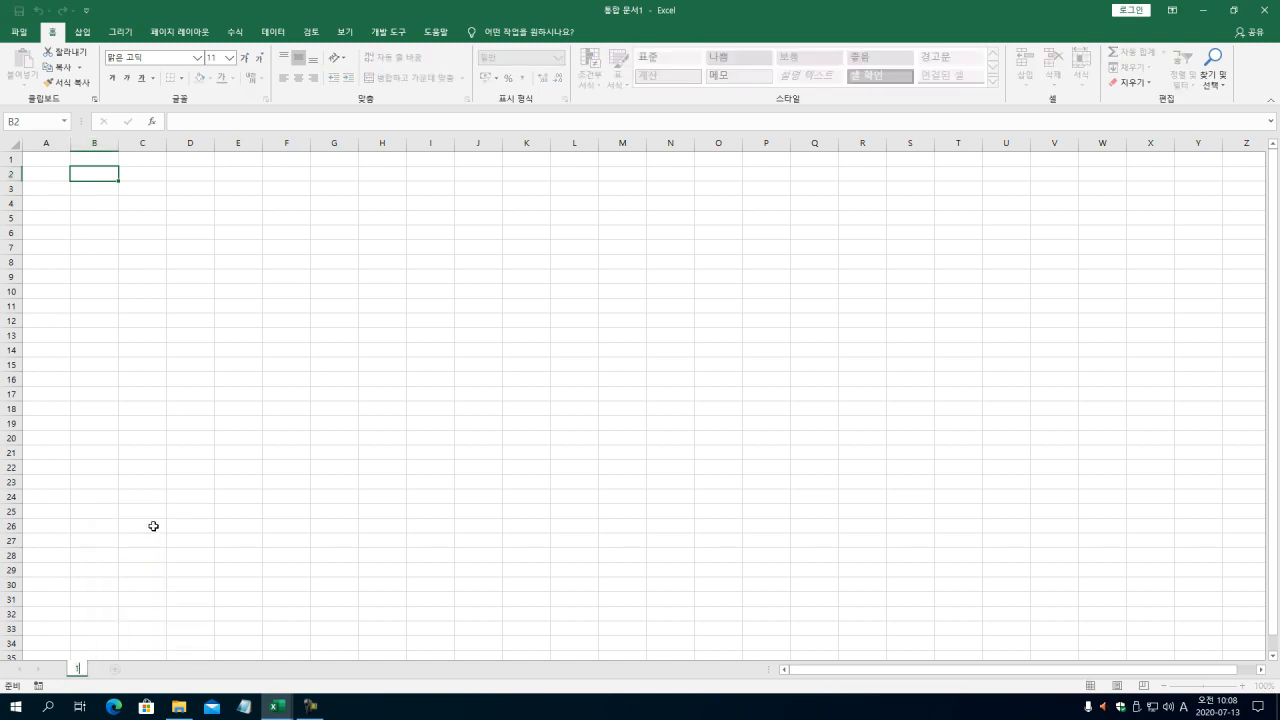
pyautogui.press('BackSpace')
pyautogui.press('BackSpace')
pyautogui.press('BackSpace')
pyautogui.press('BackSpace')
pyautogui.write('월 매출내역')
pyautogui.press('Return')
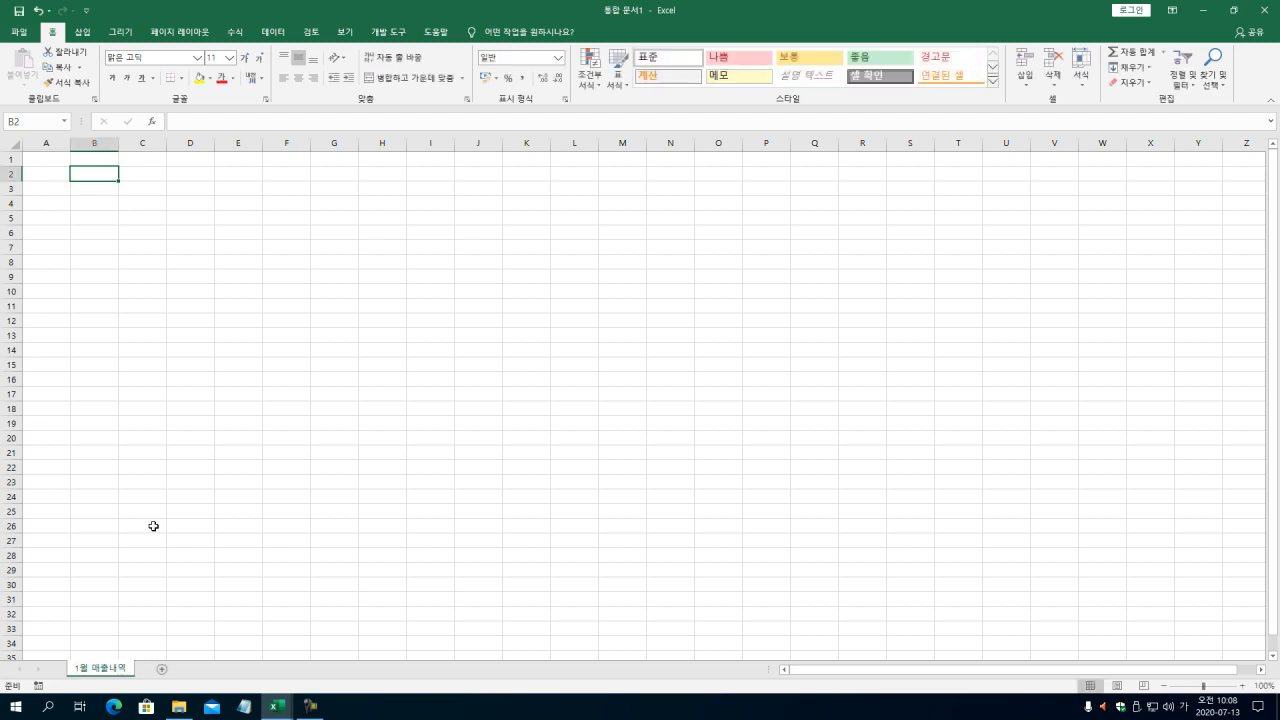
# Step: Add a new worksheet after 1월 매출내역 and rename it 2월 매출내역
pyautogui.click(164, 669)
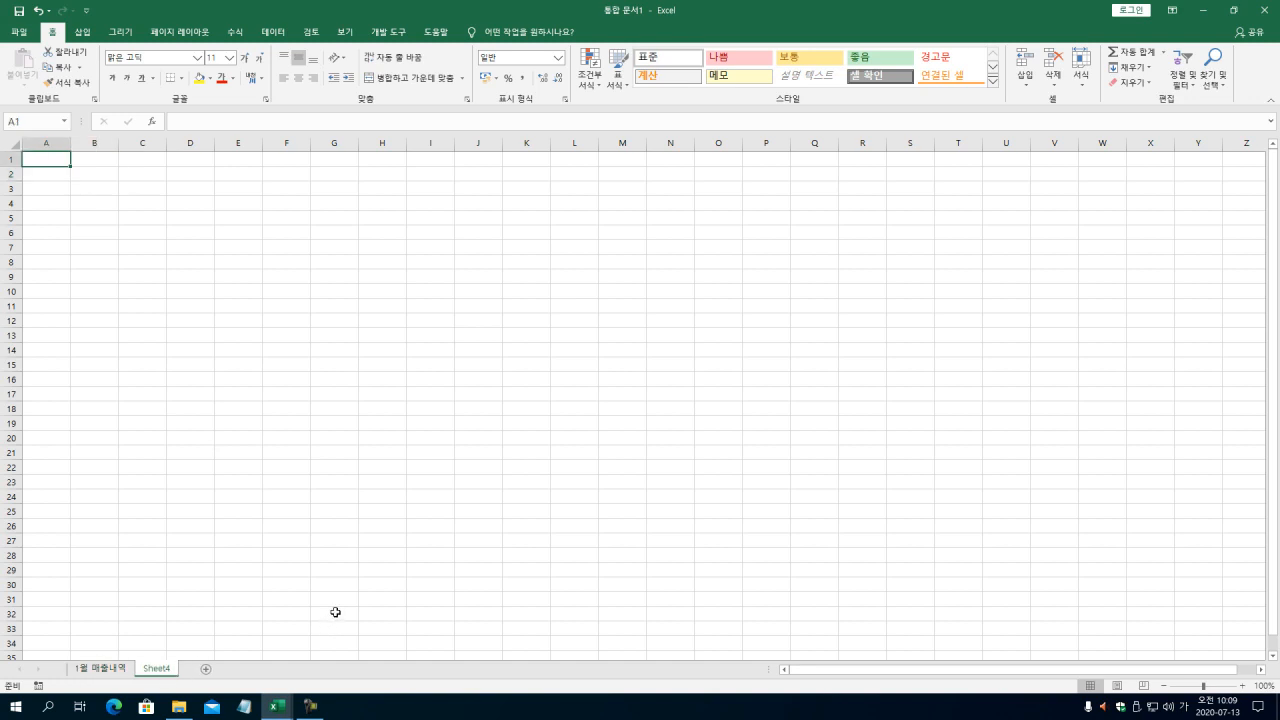
pyautogui.click(337, 610)
pyautogui.click(270, 573)
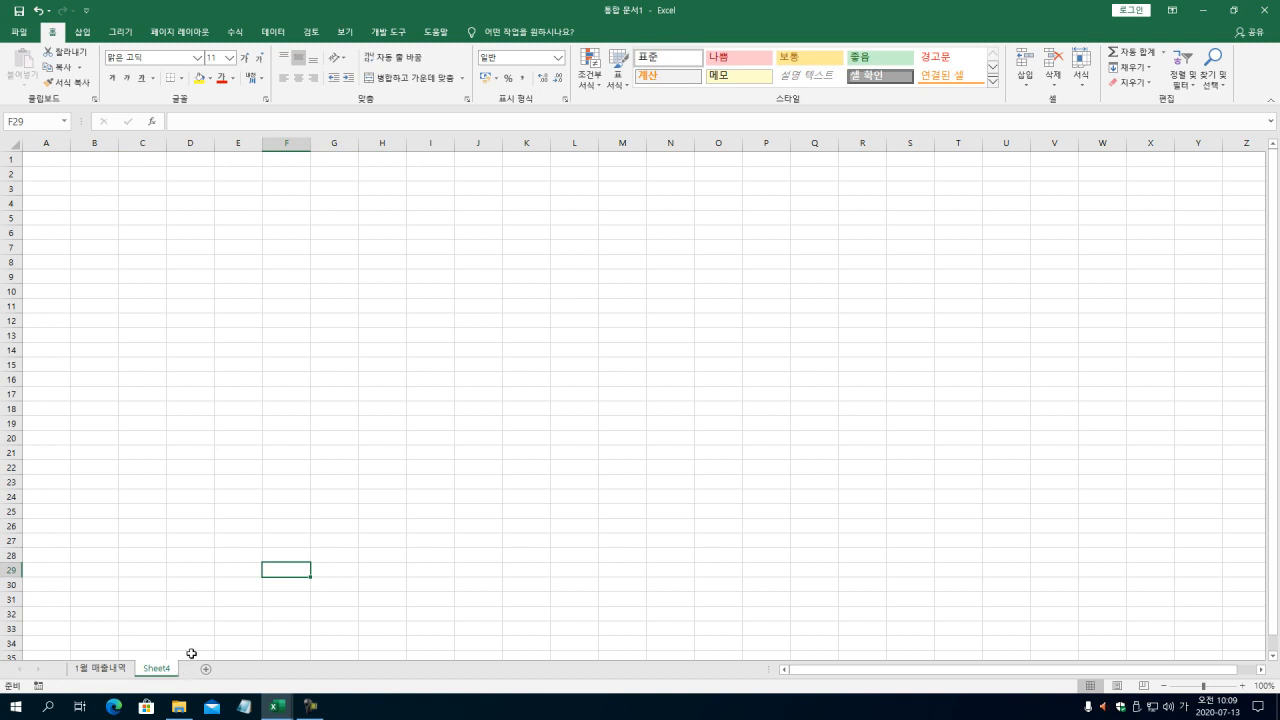
pyautogui.moveTo(163, 677)
pyautogui.mouseDown()
pyautogui.moveTo(133, 669)
pyautogui.moveTo(157, 677)
pyautogui.mouseUp()
pyautogui.rightClick(157, 672)
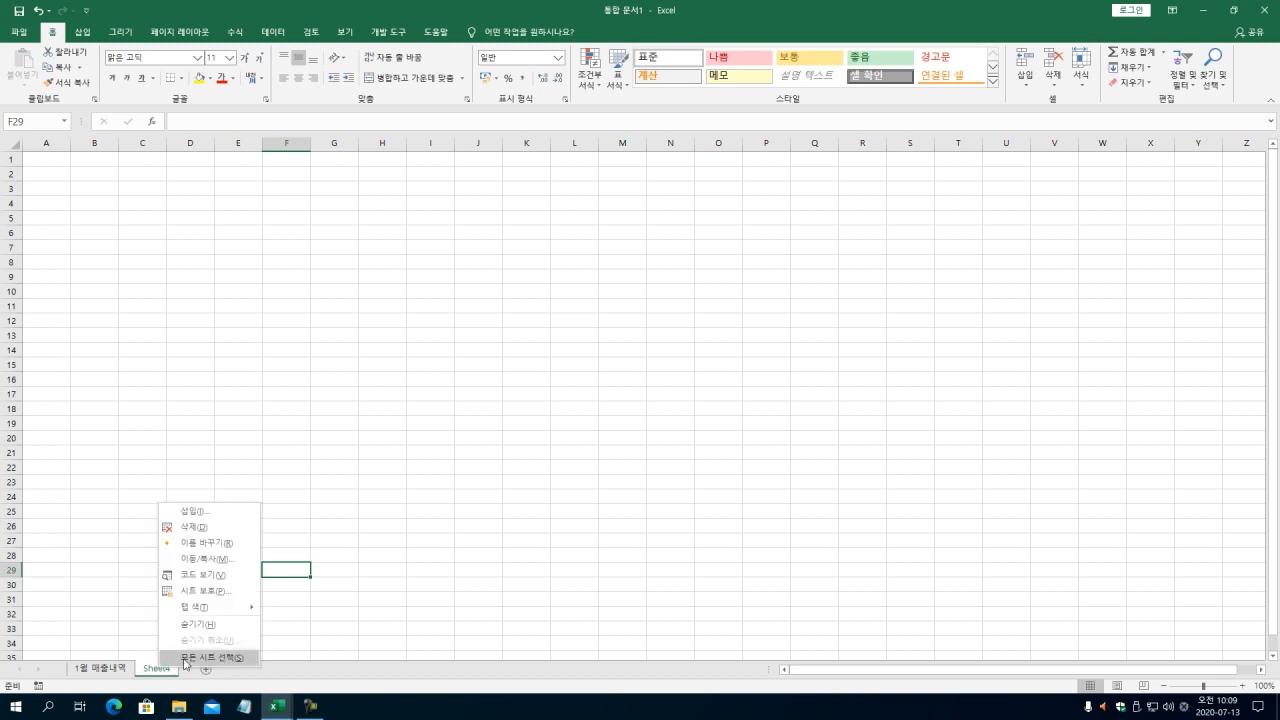
pyautogui.click(205, 545)
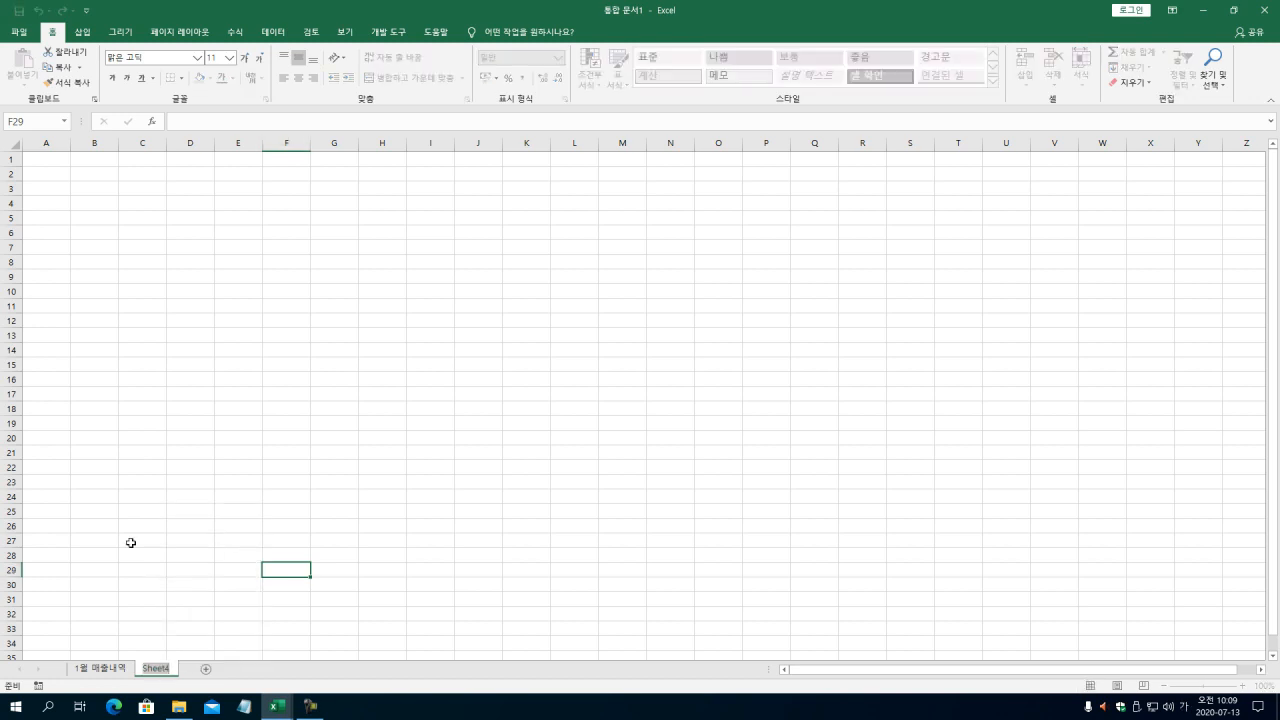
pyautogui.write('2우')
pyautogui.write(' 매출내역')
pyautogui.press('Return')
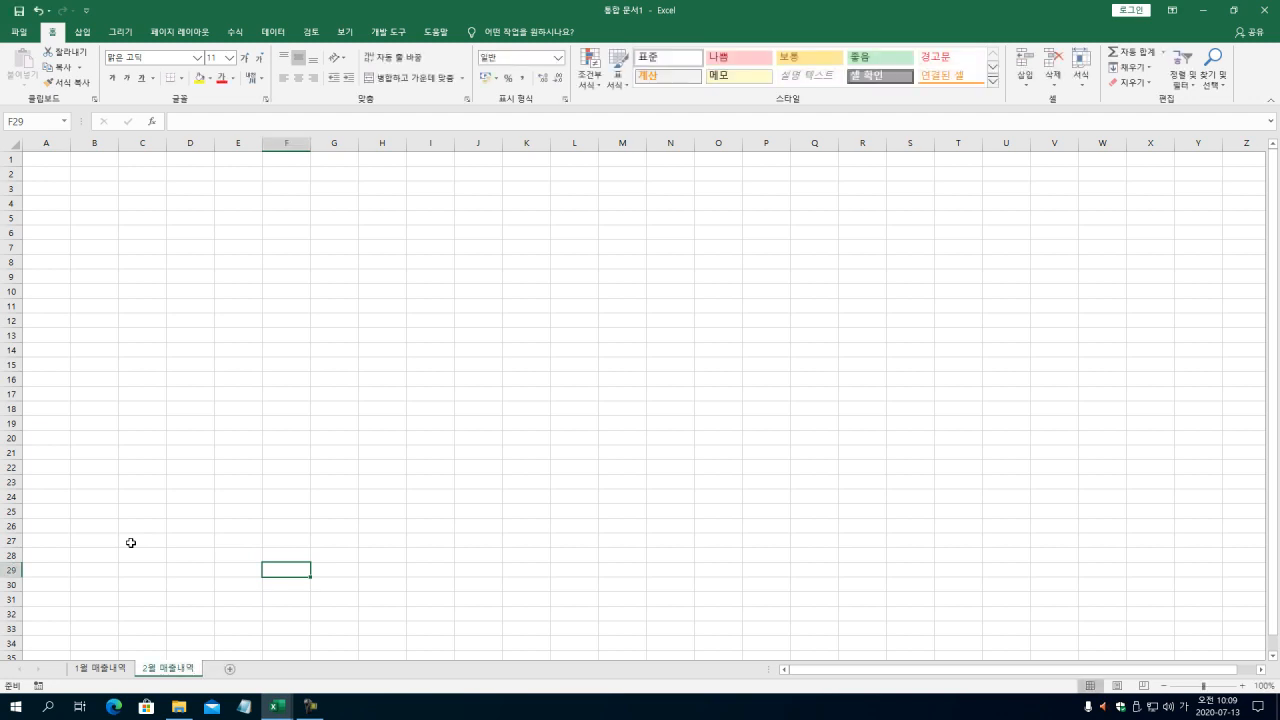
# Step: Add a third worksheet after 2월 매출내역 and rename it 3월 매출내역
pyautogui.click(231, 670)
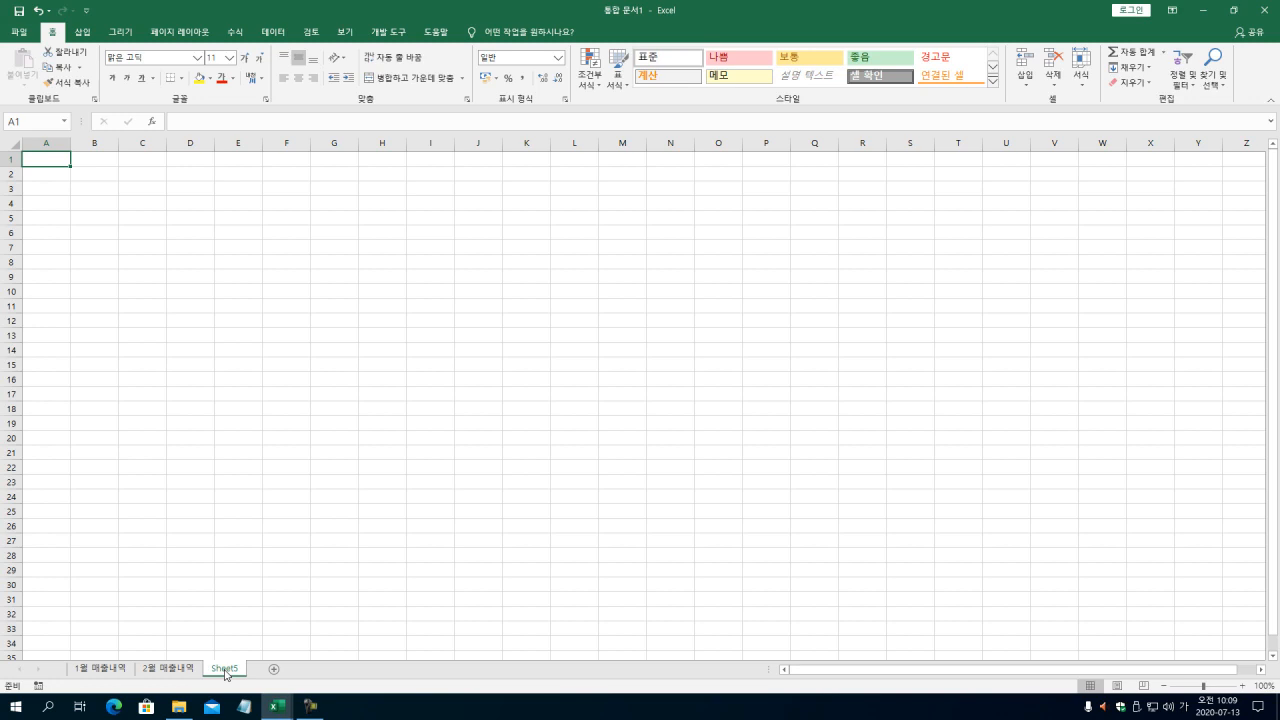
pyautogui.doubleClick(224, 669)
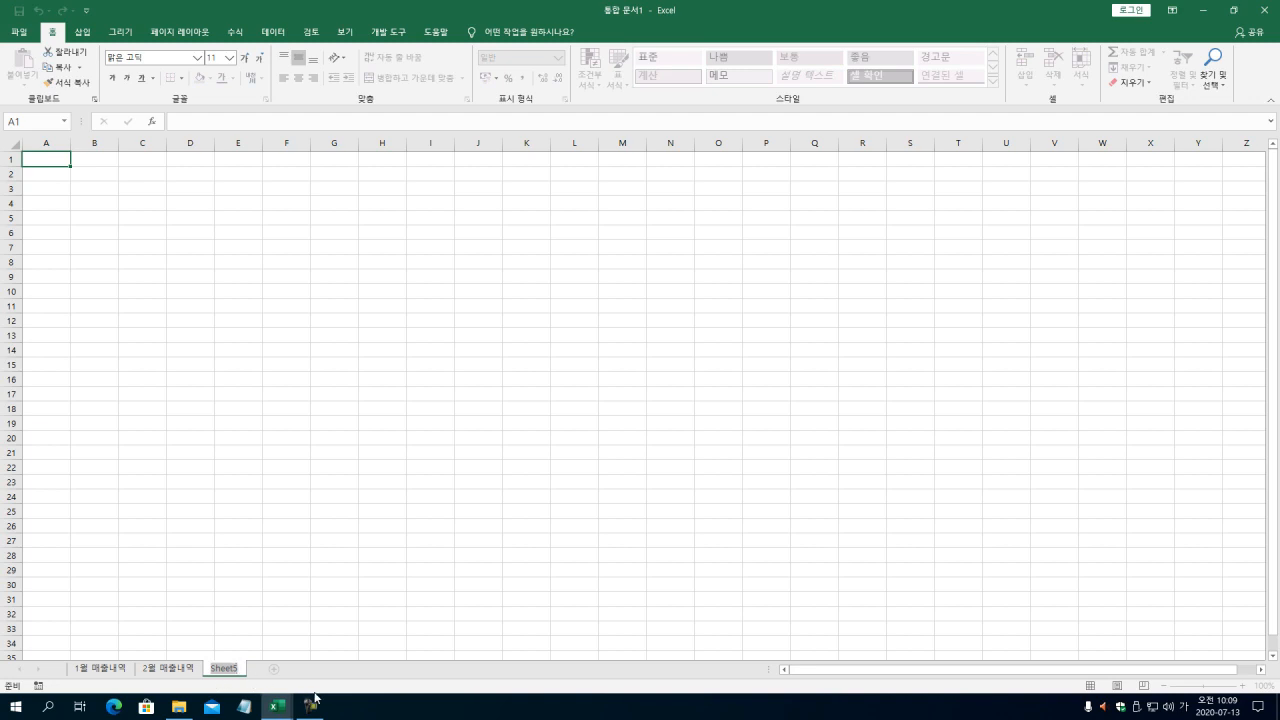
pyautogui.write('3월 매출내역')
pyautogui.press('BackSpace')
pyautogui.press('BackSpace')
pyautogui.write('내역')
pyautogui.press('Return')
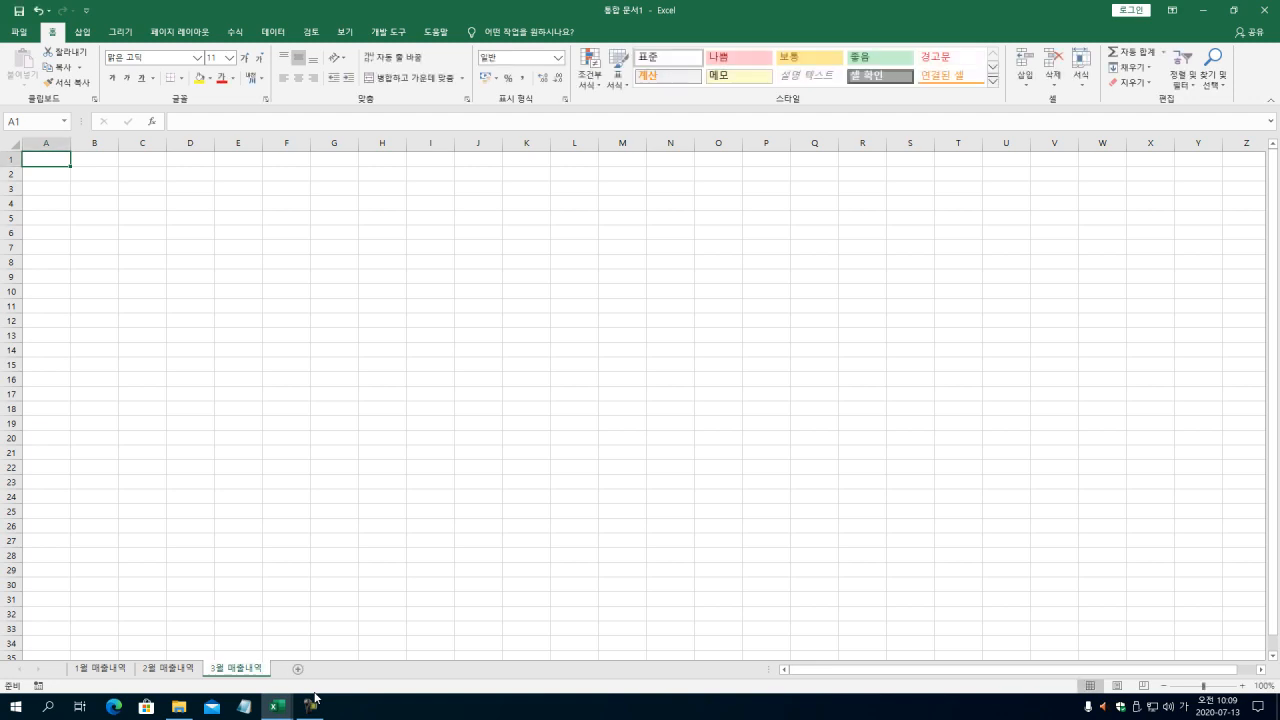
# Step: Switch back and forth between the 1월 and 2월 매출내역 sheets, ending on 3월 매출내역
pyautogui.click(124, 668)
pyautogui.click(174, 670)
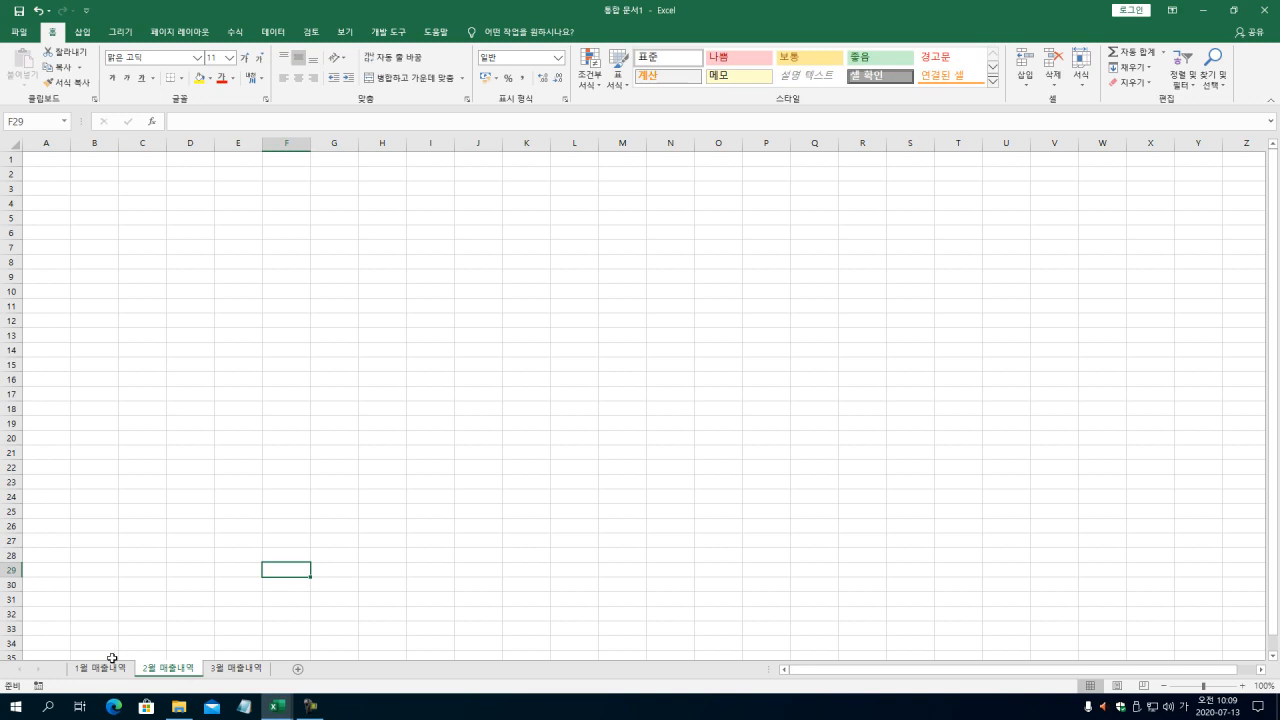
pyautogui.click(108, 668)
pyautogui.click(167, 670)
pyautogui.click(257, 670)
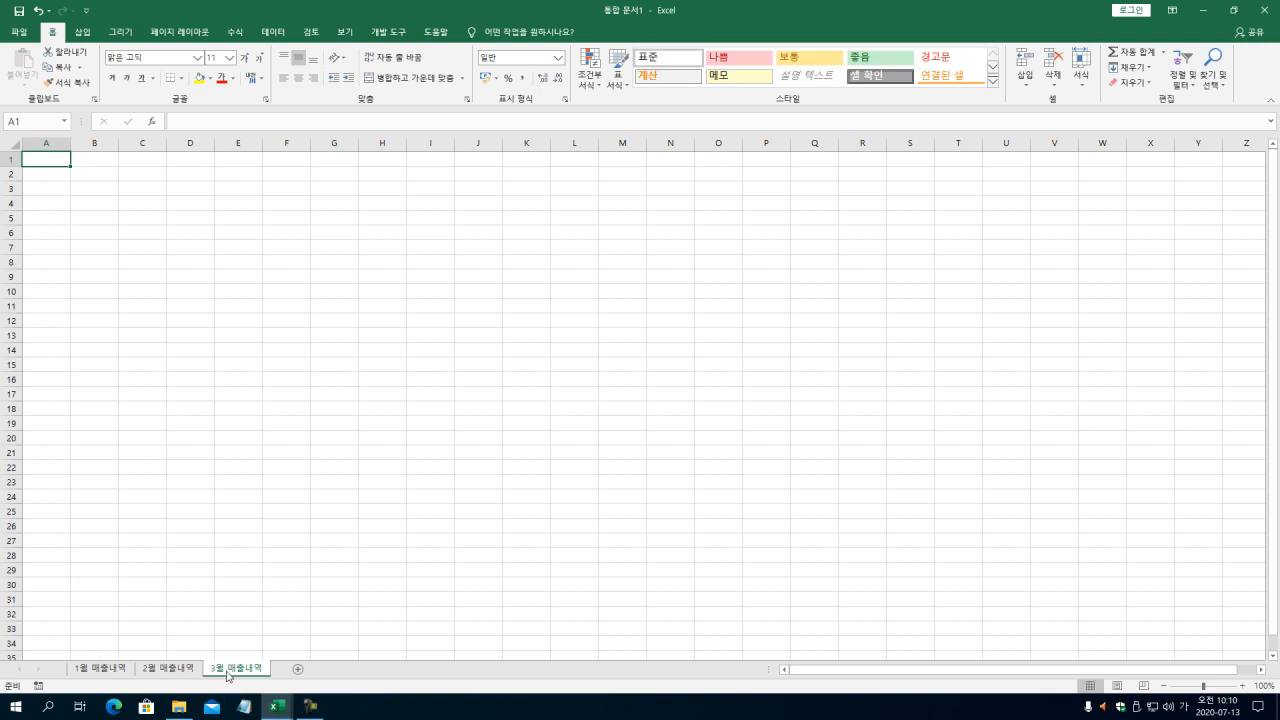
# Step: Color the sheet tabs of 1월 매출내역 and 2월 매출내역 with the same theme blue
pyautogui.click(117, 673)
pyautogui.rightClick(114, 673)
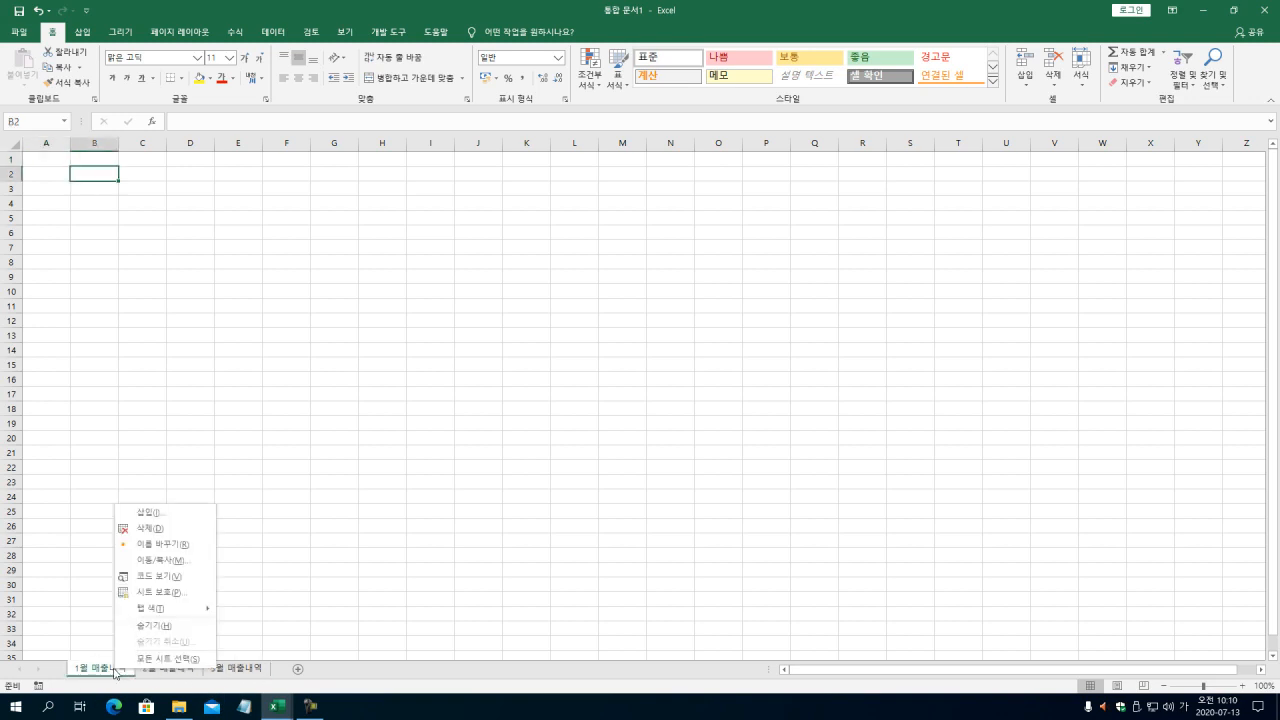
pyautogui.moveTo(190, 620)
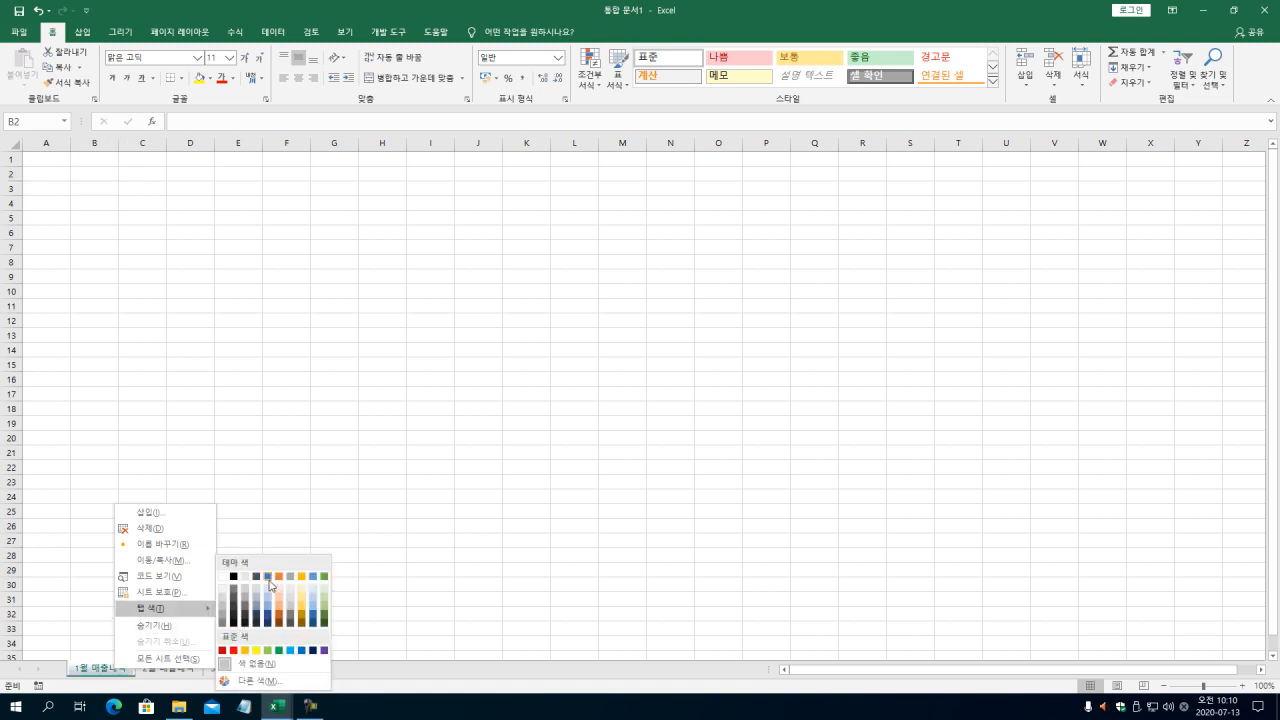
pyautogui.click(268, 585)
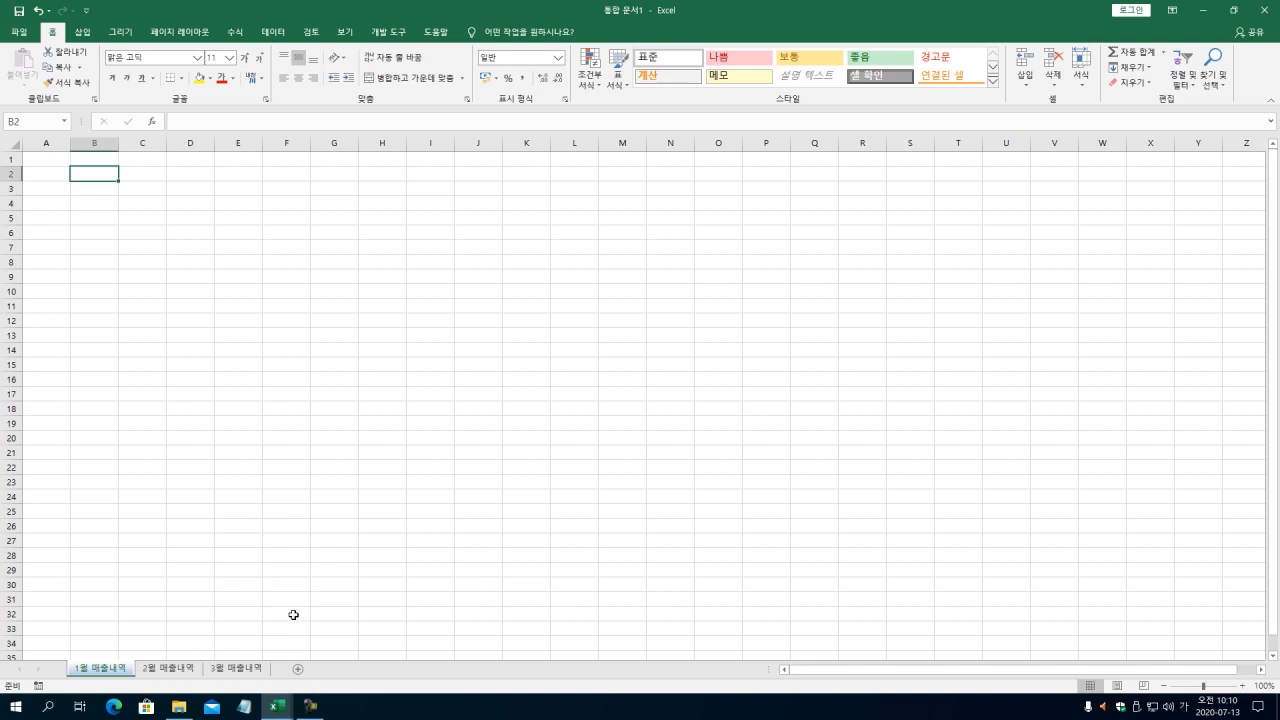
pyautogui.rightClick(184, 669)
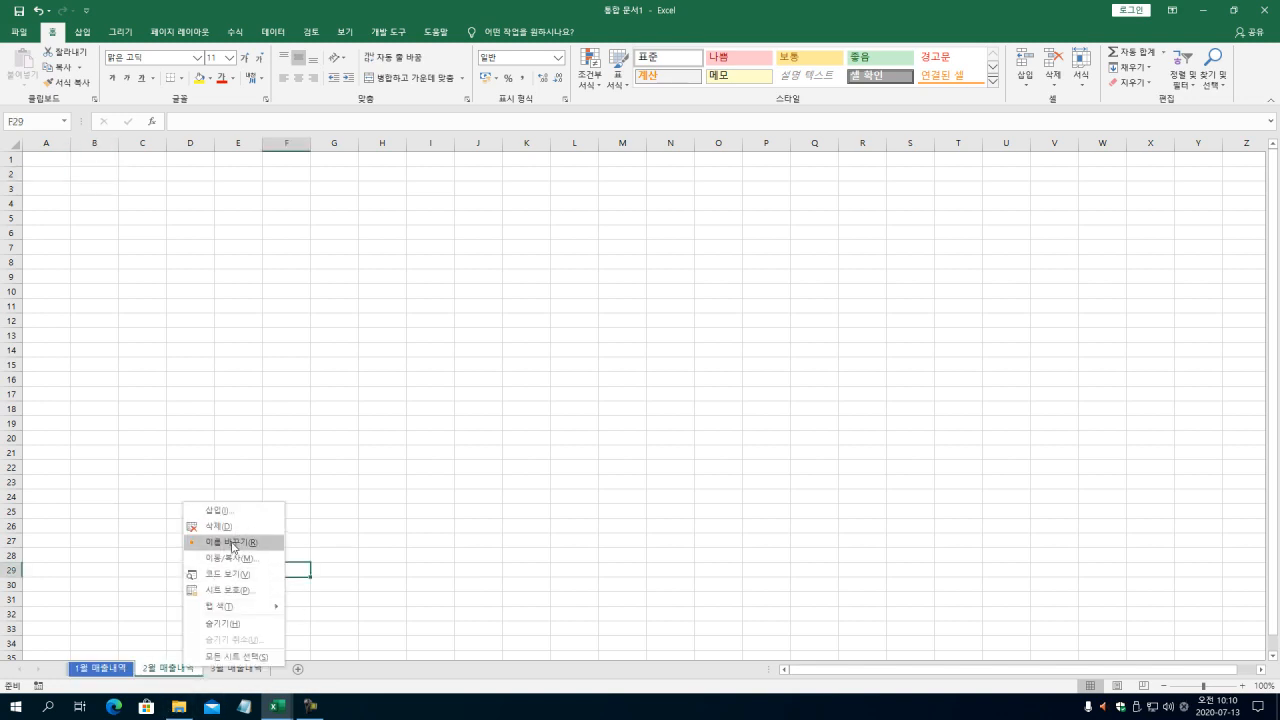
pyautogui.moveTo(240, 606)
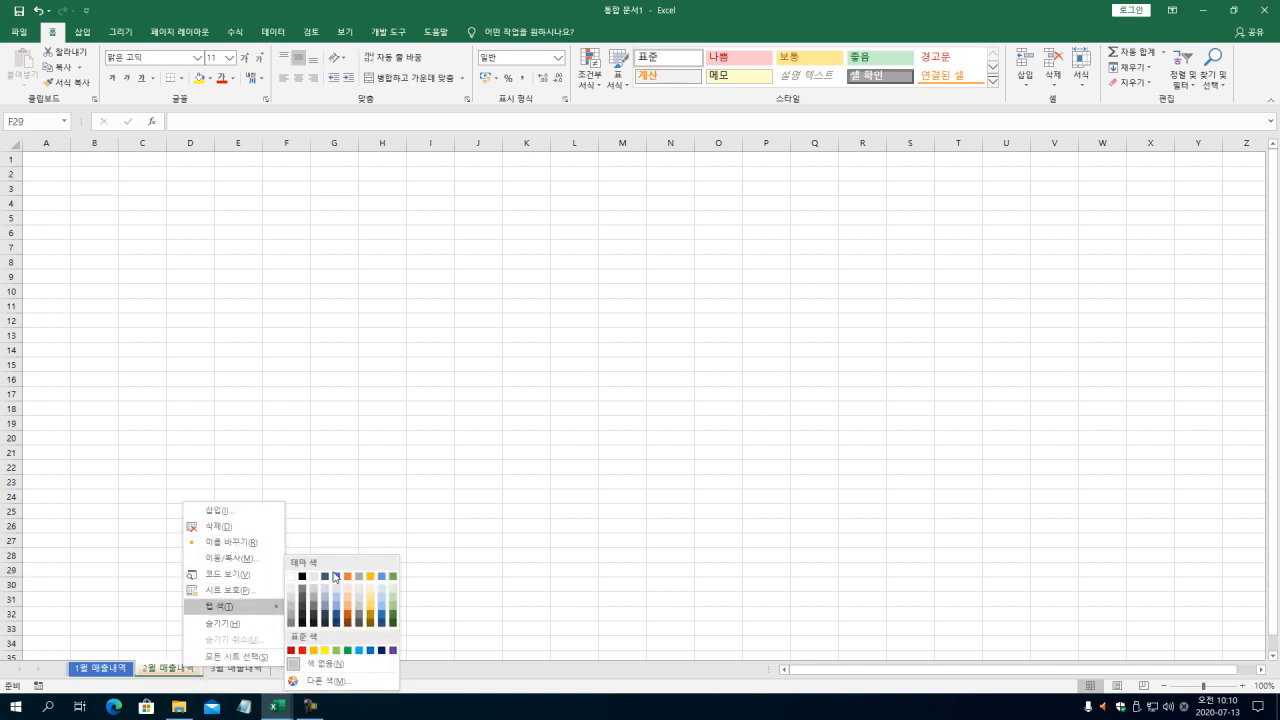
pyautogui.click(336, 577)
# Step: Color the 3월 매출내역 sheet tab the same theme blue and select cell E32 on that sheet
pyautogui.click(230, 670)
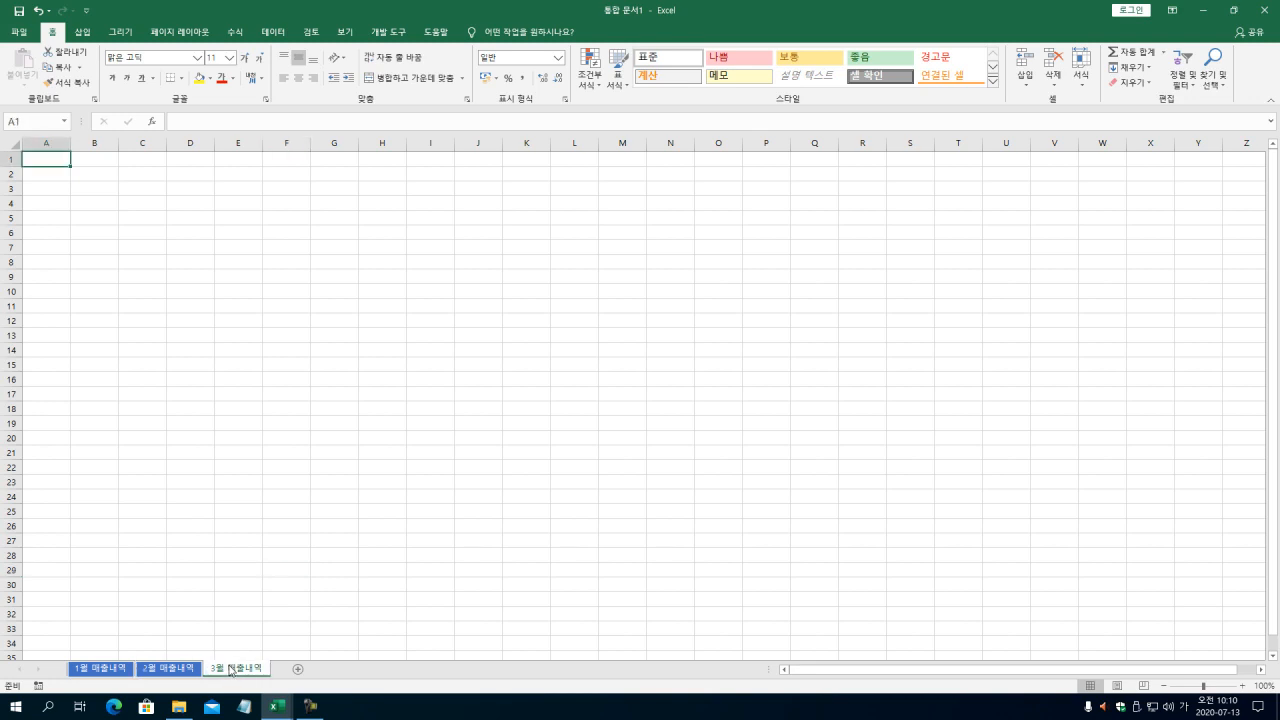
pyautogui.rightClick(240, 674)
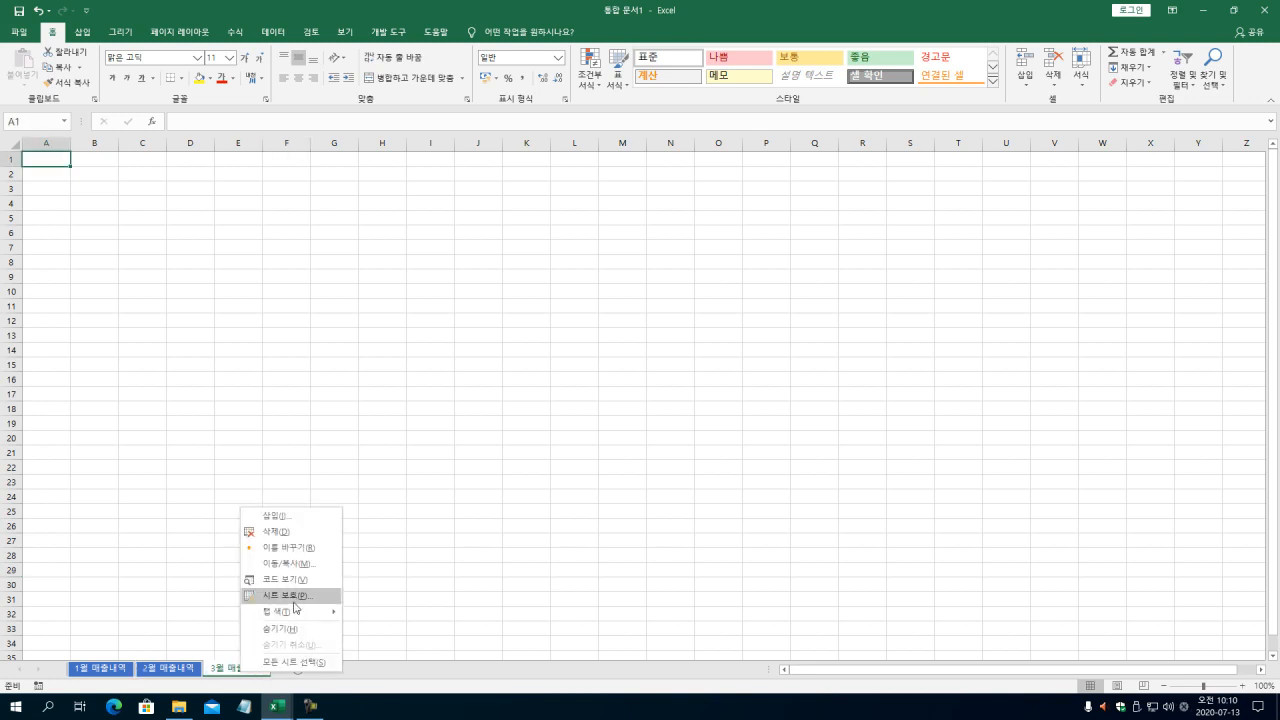
pyautogui.moveTo(295, 611)
pyautogui.click(395, 578)
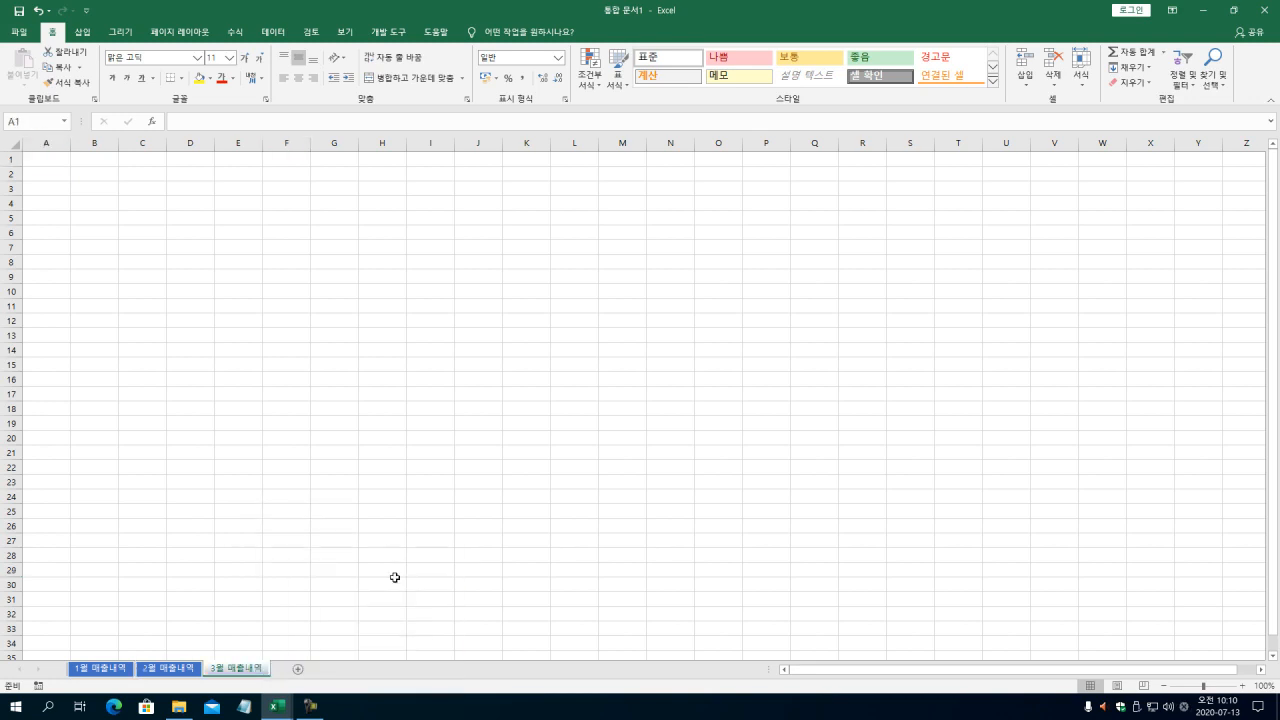
pyautogui.click(228, 614)
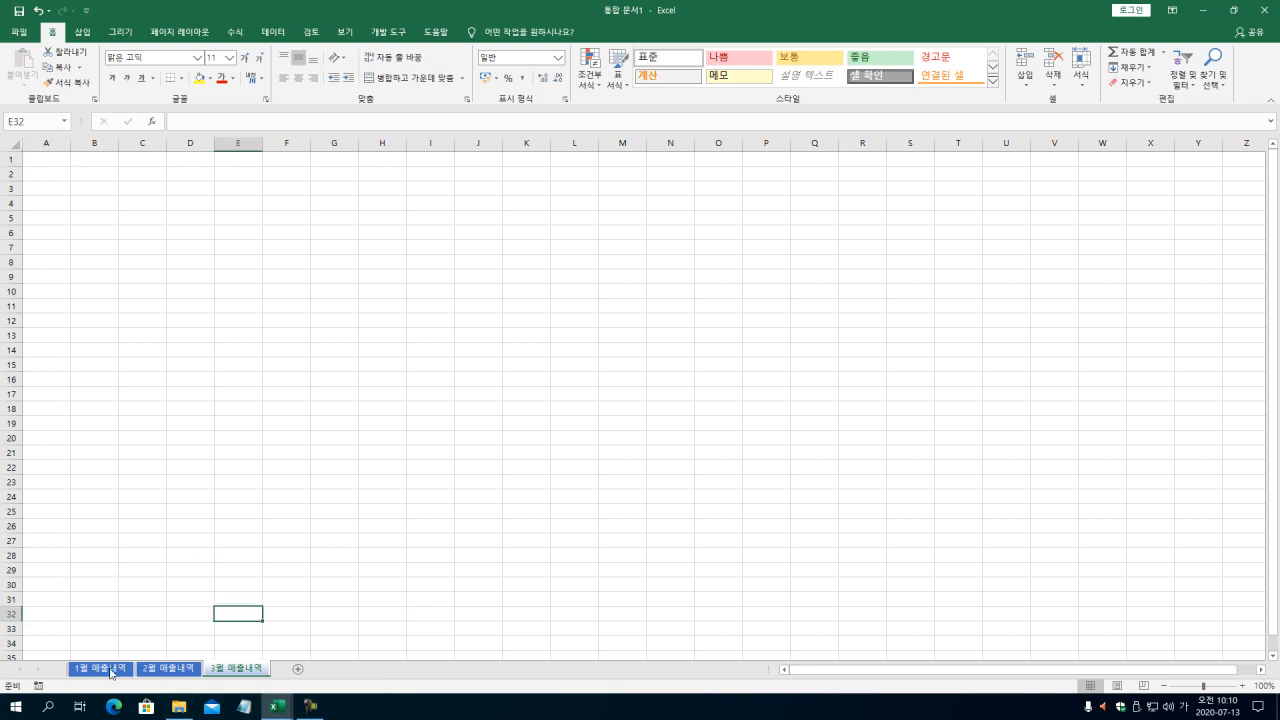
# Step: Go through the three blue-tabbed monthly sheets in order, twice, from 1월 to 3월 매출내역
pyautogui.click(120, 670)
pyautogui.click(186, 668)
pyautogui.click(251, 670)
pyautogui.click(125, 672)
pyautogui.click(164, 672)
pyautogui.click(244, 673)
# Step: Add a fourth worksheet after 3월 매출내역 and rename it 4월 매출내역
pyautogui.click(298, 669)
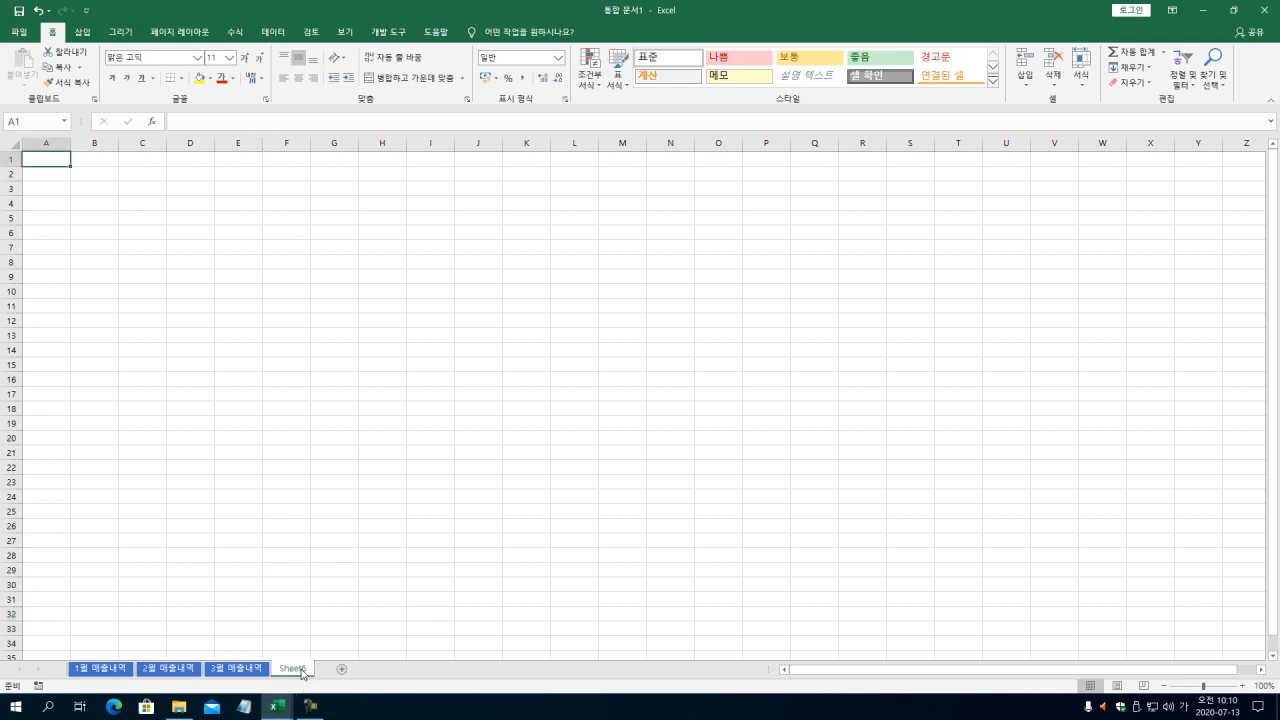
pyautogui.doubleClick(298, 669)
pyautogui.write('4')
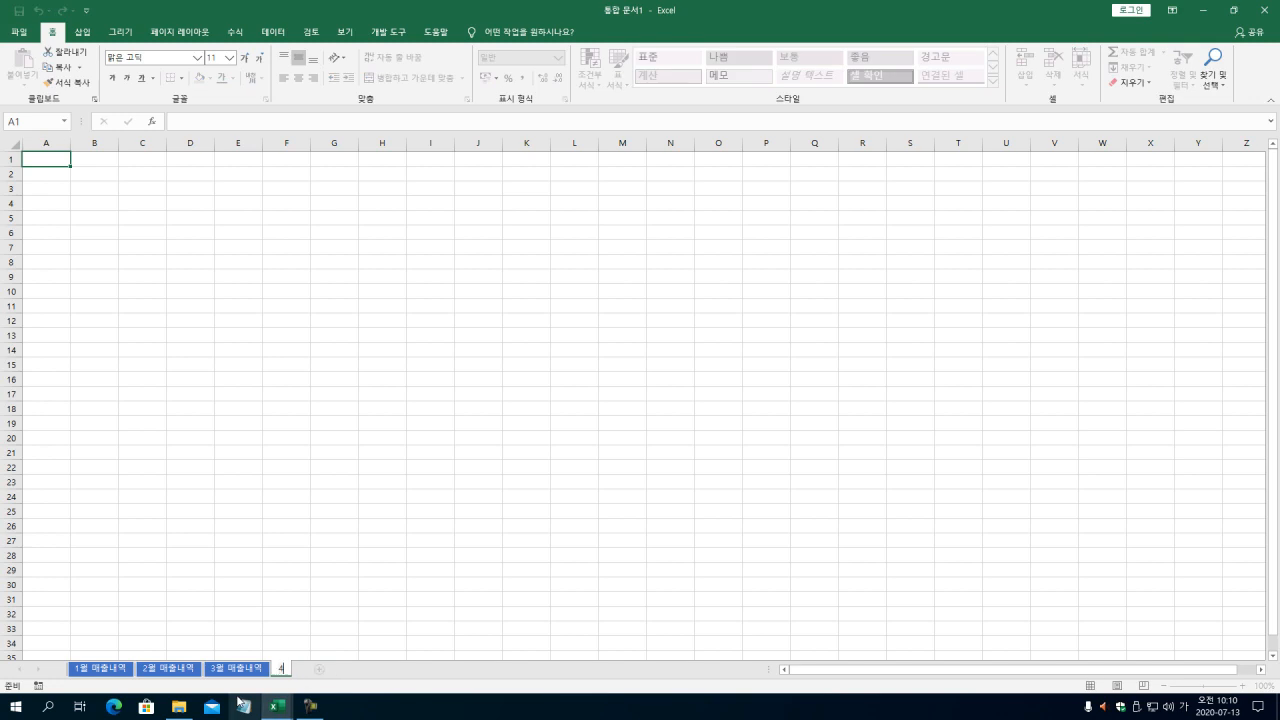
pyautogui.write('월 매출내역')
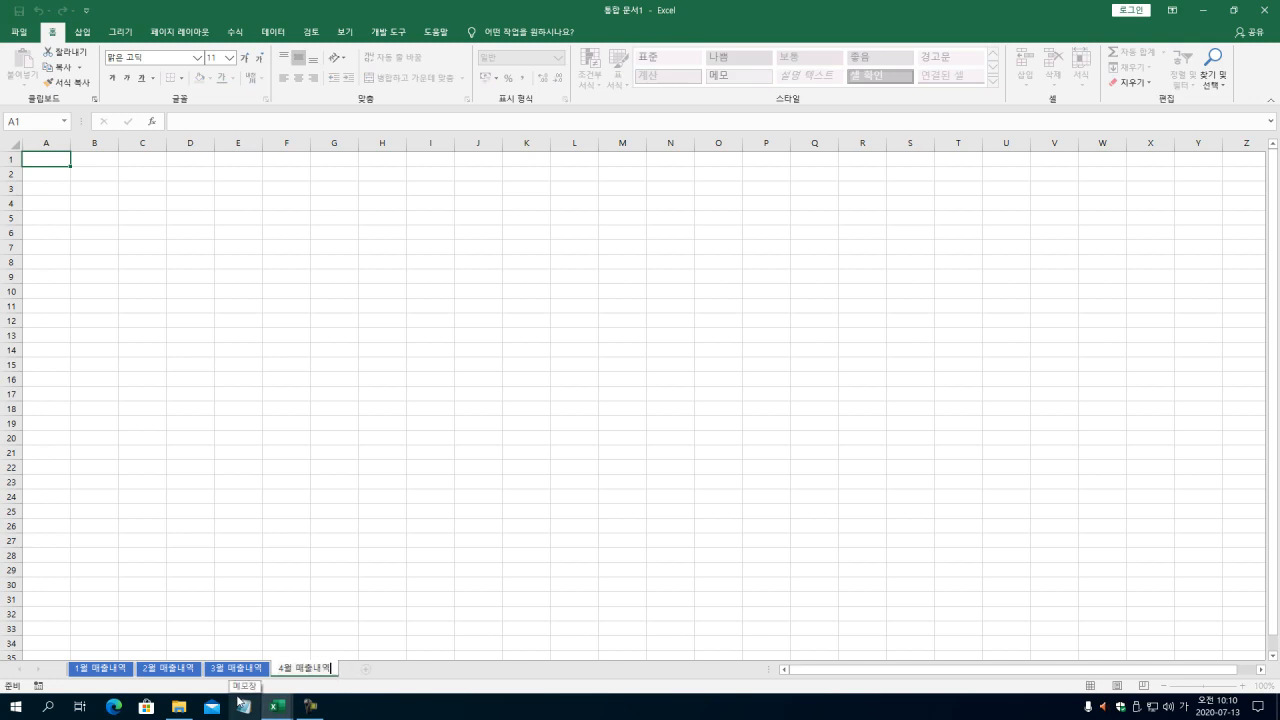
pyautogui.press('Return')
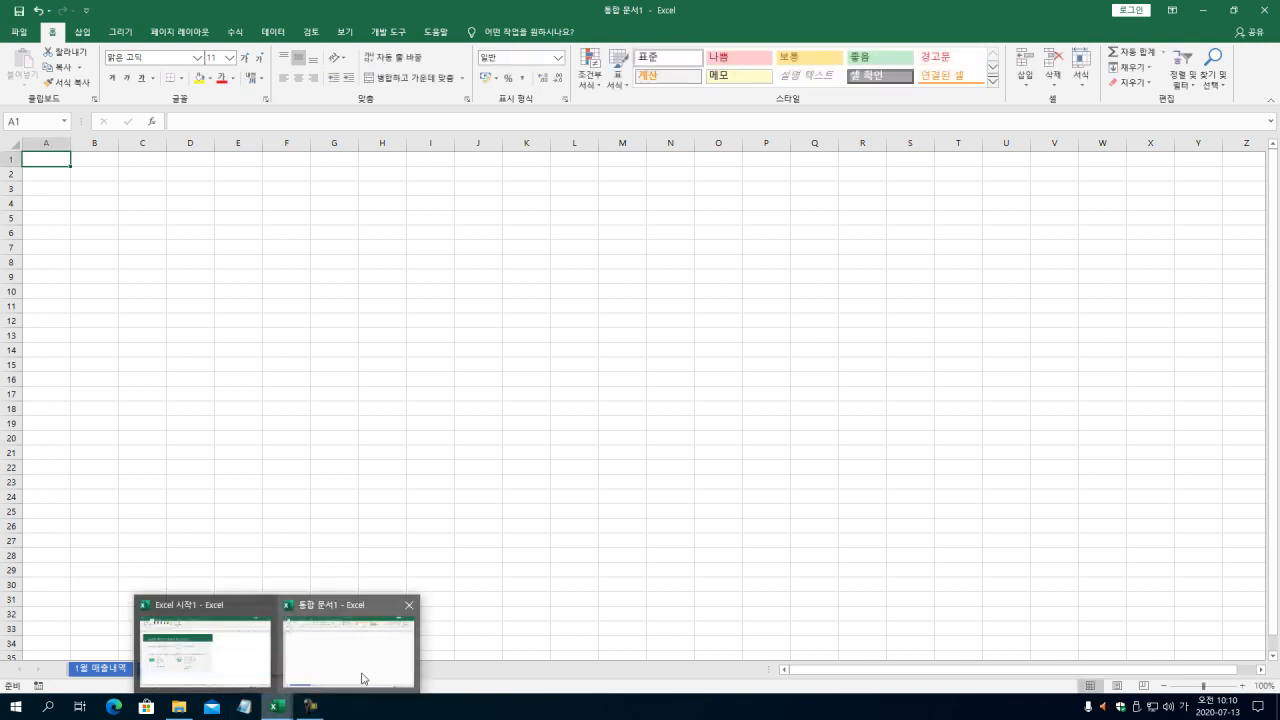
# Step: Add a fifth worksheet after 4월 매출내역 and rename it 5월 매출내역
pyautogui.click(540, 583)
pyautogui.click(366, 669)
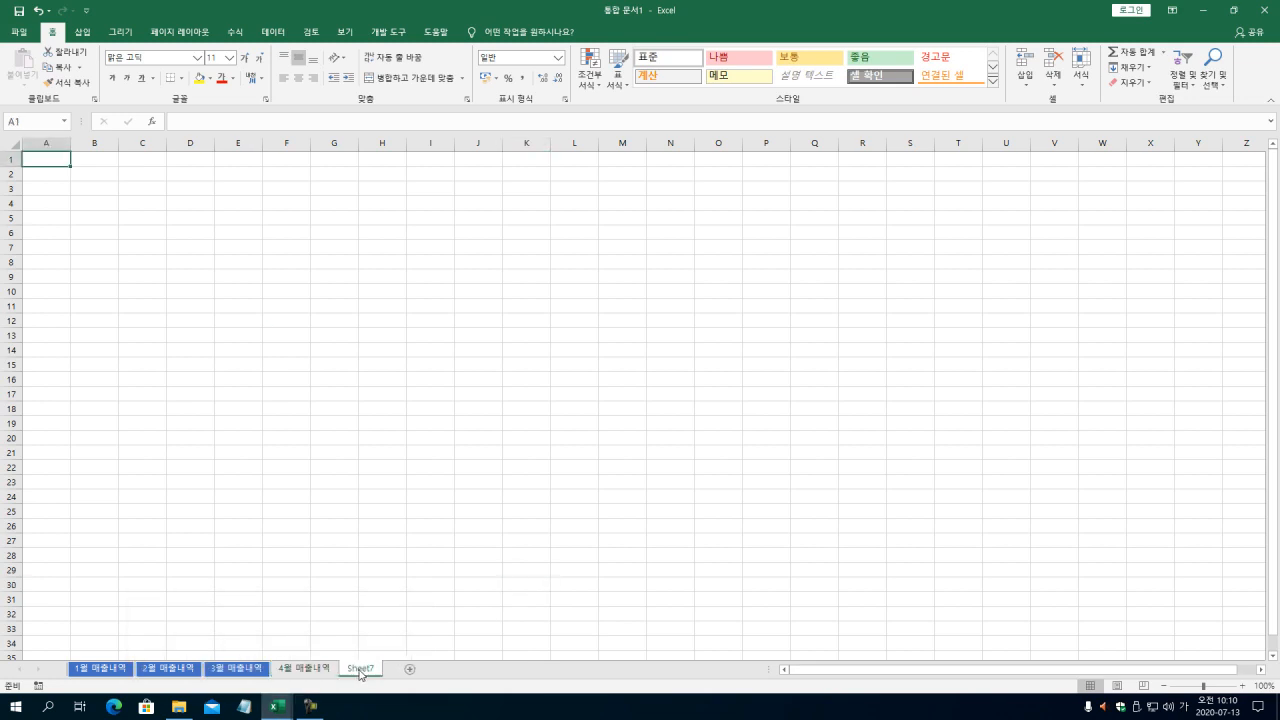
pyautogui.doubleClick(360, 672)
pyautogui.write('5')
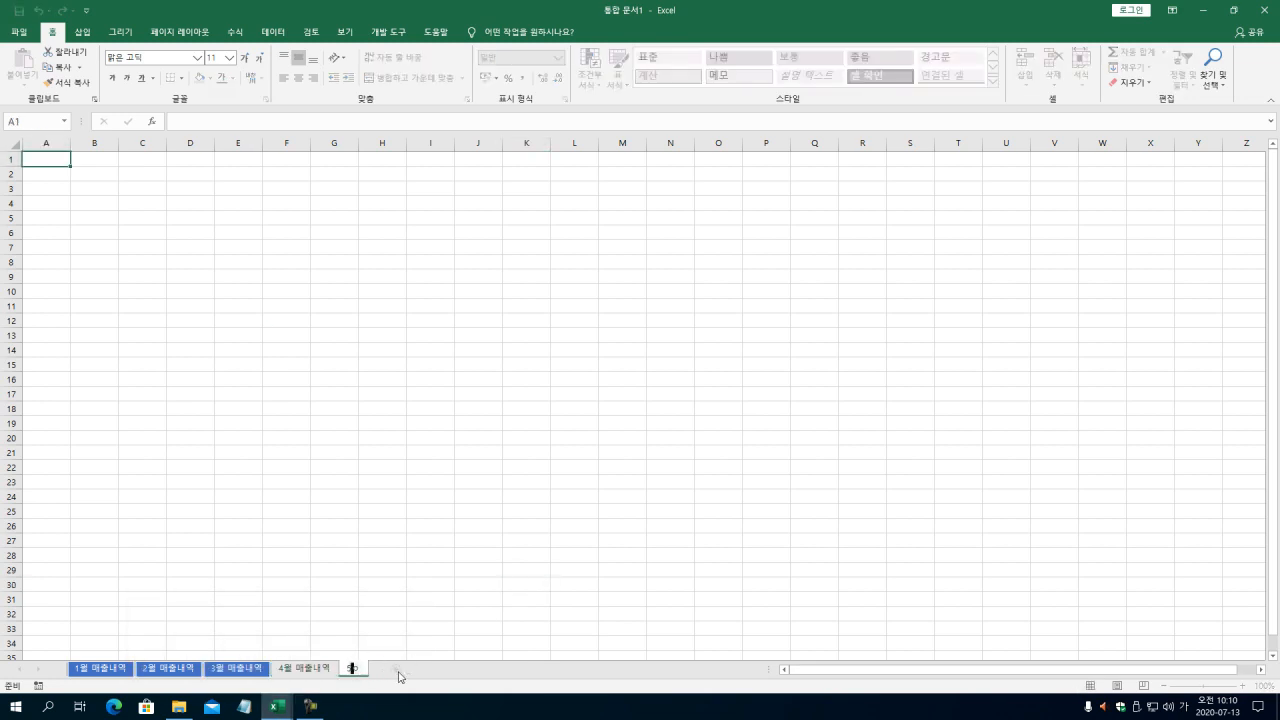
pyautogui.write('월 매출내역')
pyautogui.press('Return')
# Step: Add a sixth worksheet after 5월 매출내역 and rename it 6월 매출내역
pyautogui.click(433, 669)
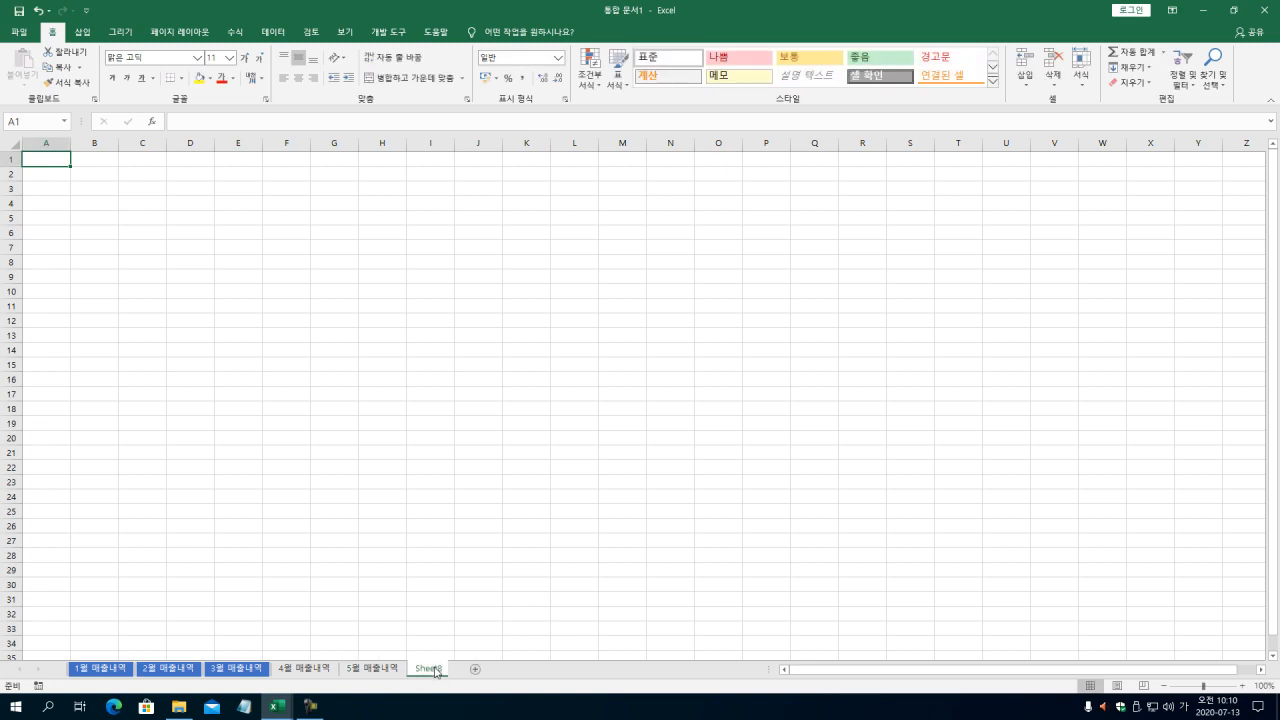
pyautogui.doubleClick(432, 669)
pyautogui.write('6월 매출')
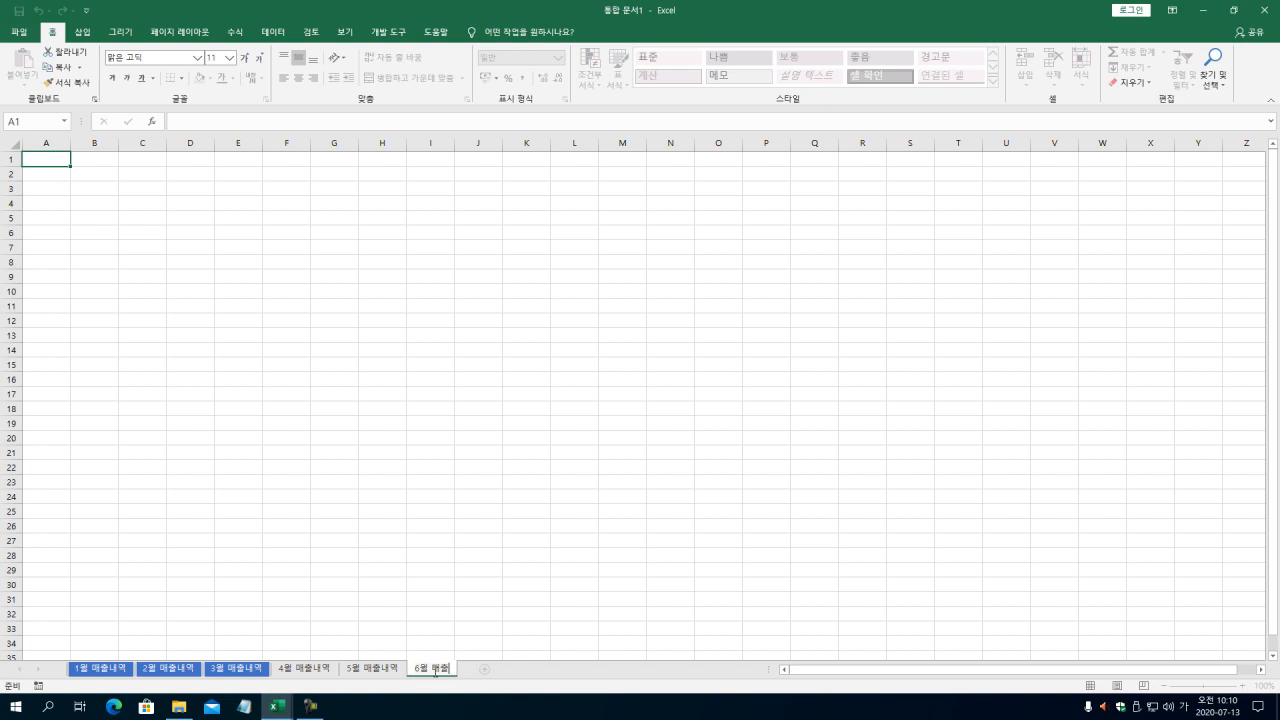
pyautogui.write('내여ㄱ')
pyautogui.press('Return')
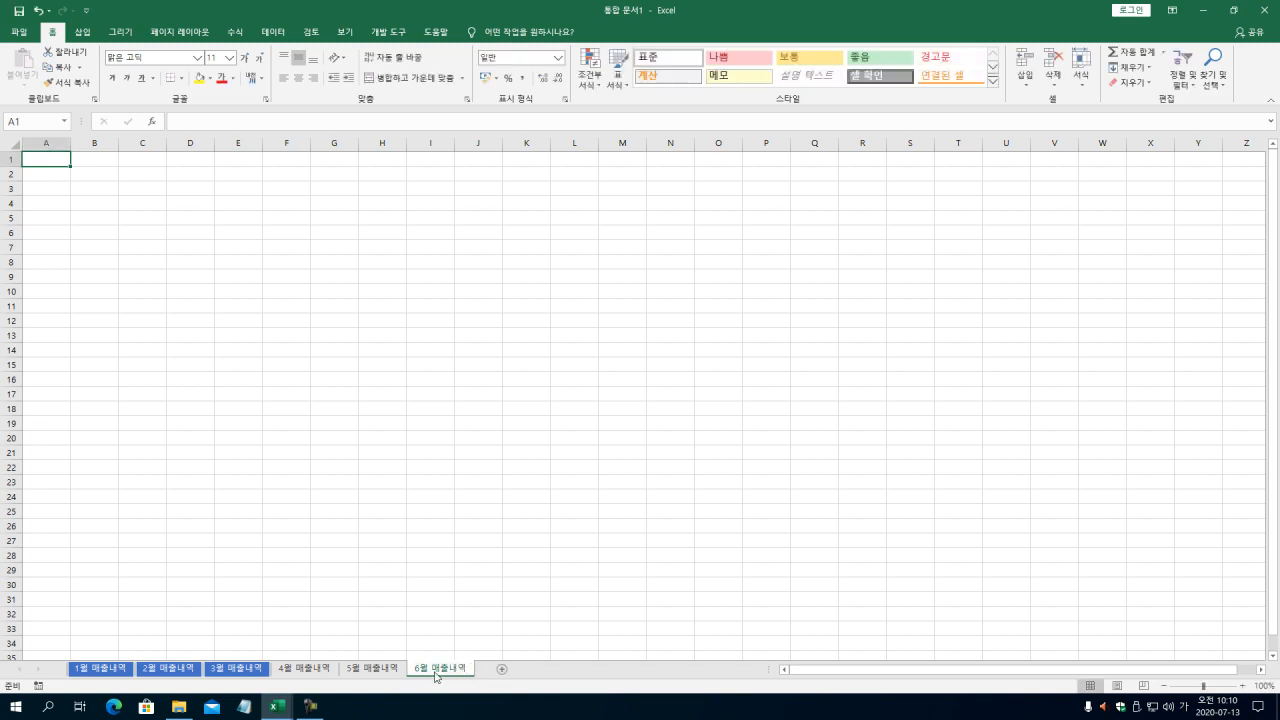
# Step: Color the sheet tabs of 4월, 5월 and 6월 매출내역 with the same theme orange and select cell J29 on the last one
pyautogui.click(295, 669)
pyautogui.rightClick(296, 670)
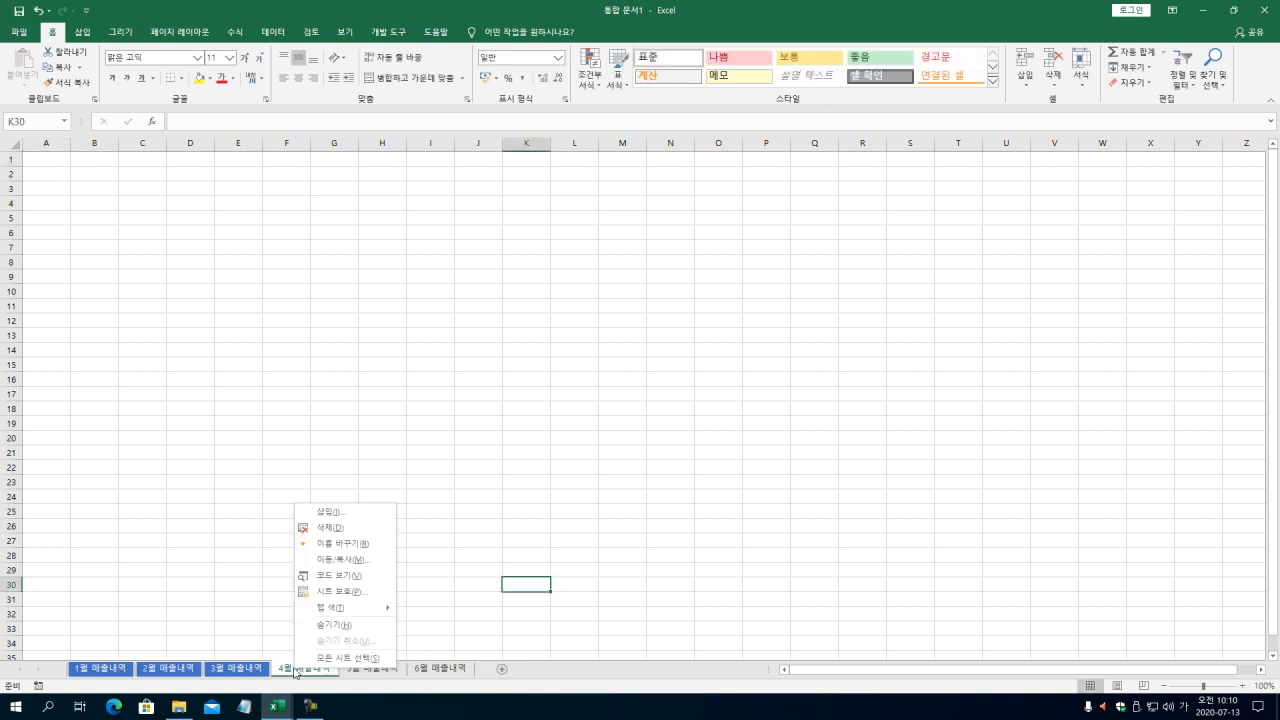
pyautogui.moveTo(370, 608)
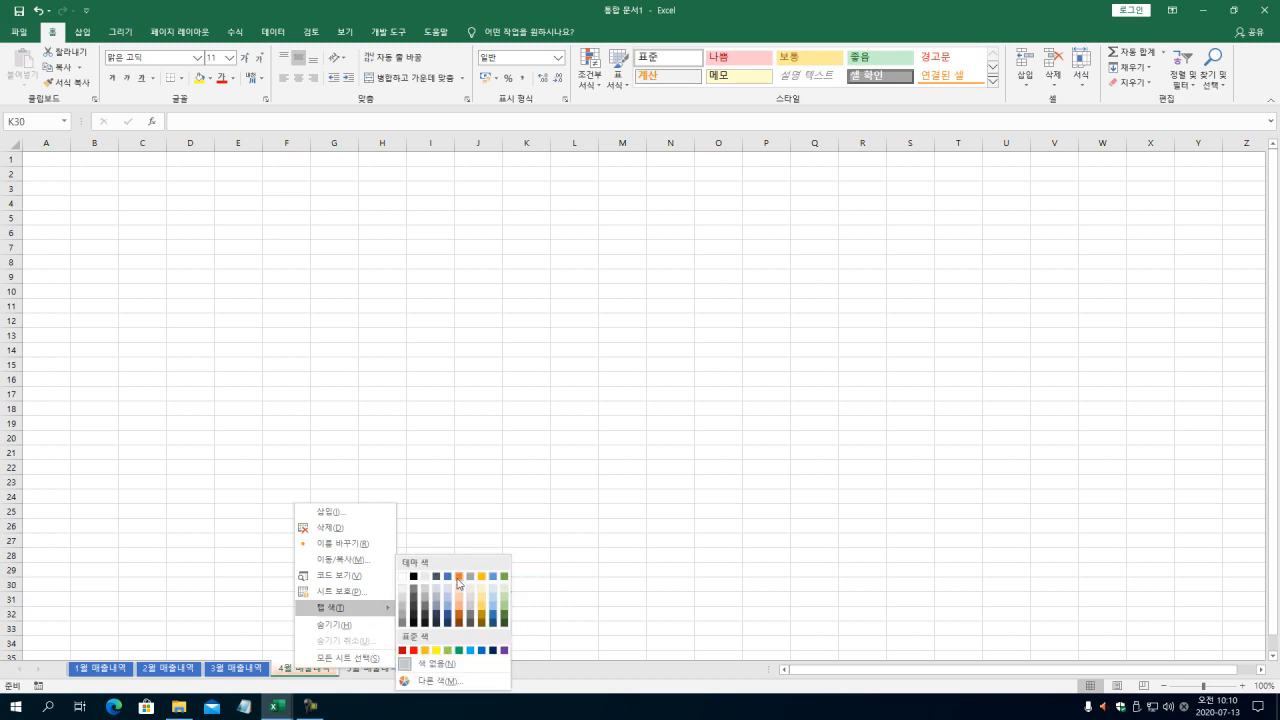
pyautogui.click(458, 584)
pyautogui.rightClick(373, 669)
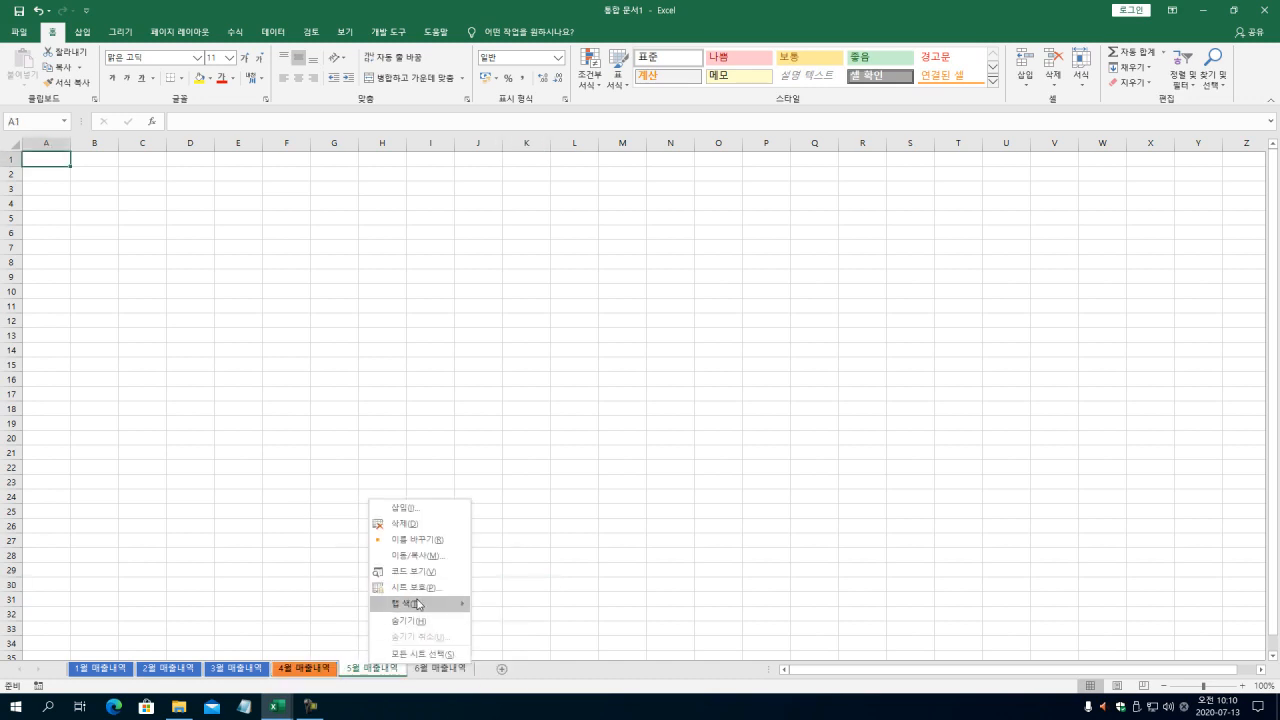
pyautogui.moveTo(419, 604)
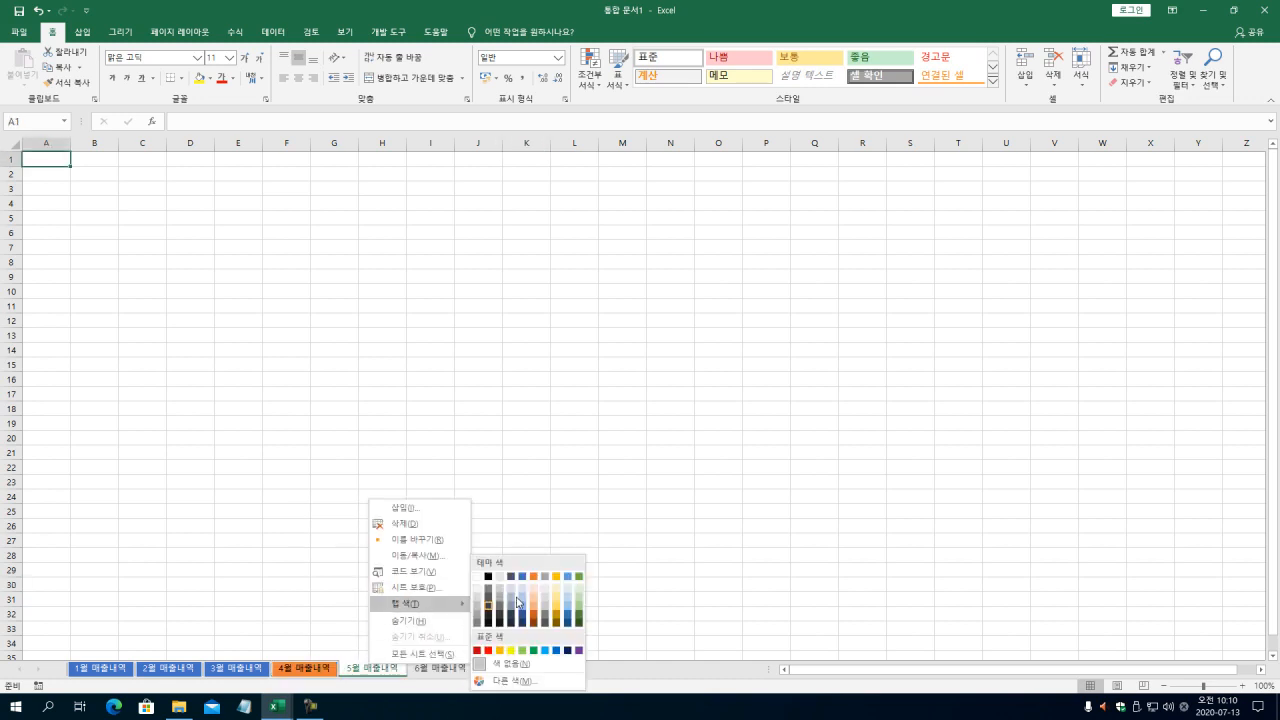
pyautogui.rightClick(436, 669)
pyautogui.moveTo(476, 615)
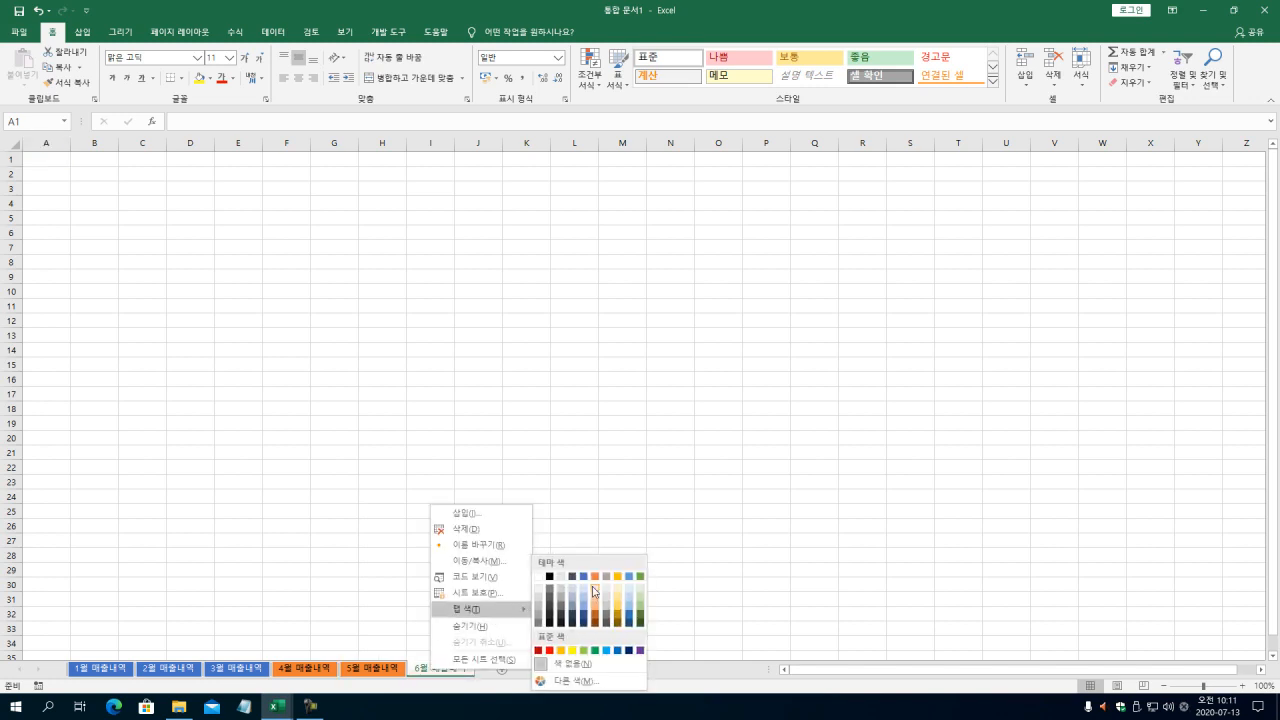
pyautogui.click(463, 571)
pyautogui.click(463, 571)
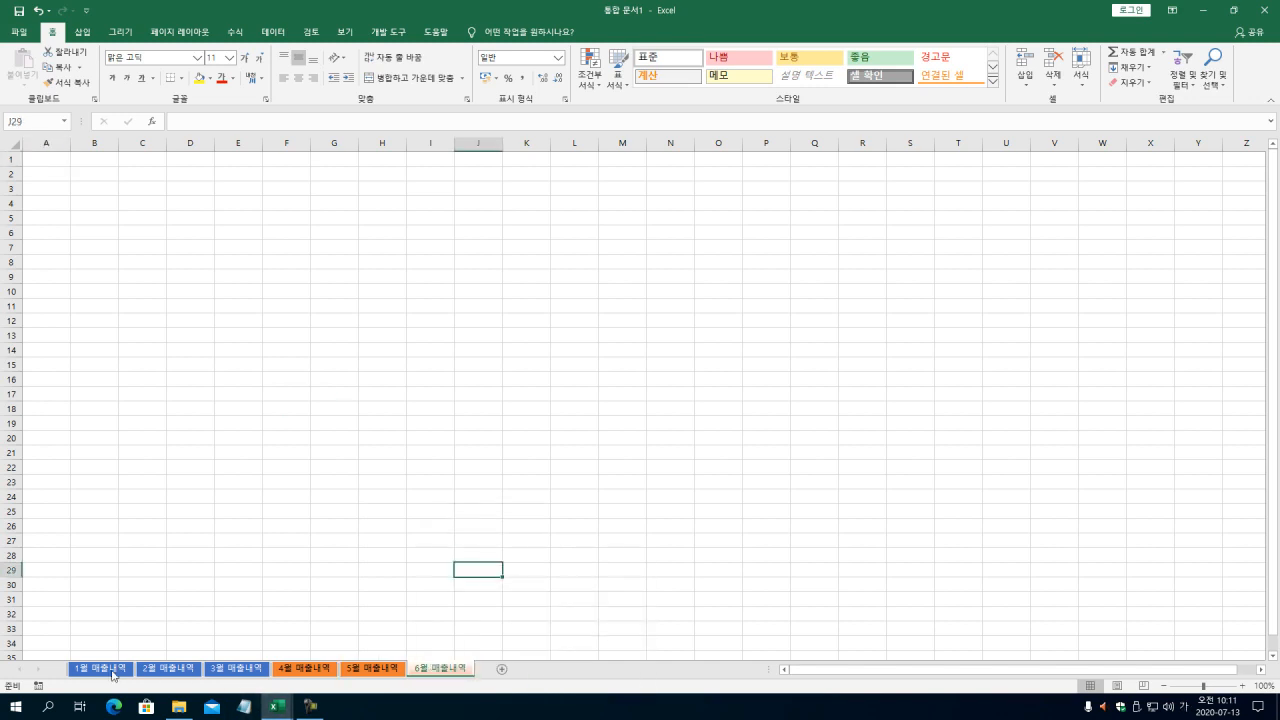
# Step: Go through the six monthly sheets in order from 1월 to 6월 매출내역, three times, and return to 1월 매출내역
pyautogui.click(113, 672)
pyautogui.click(150, 672)
pyautogui.click(250, 672)
pyautogui.click(306, 672)
pyautogui.click(372, 672)
pyautogui.click(432, 672)
pyautogui.click(113, 672)
pyautogui.click(168, 672)
pyautogui.click(237, 672)
pyautogui.click(306, 672)
pyautogui.click(372, 669)
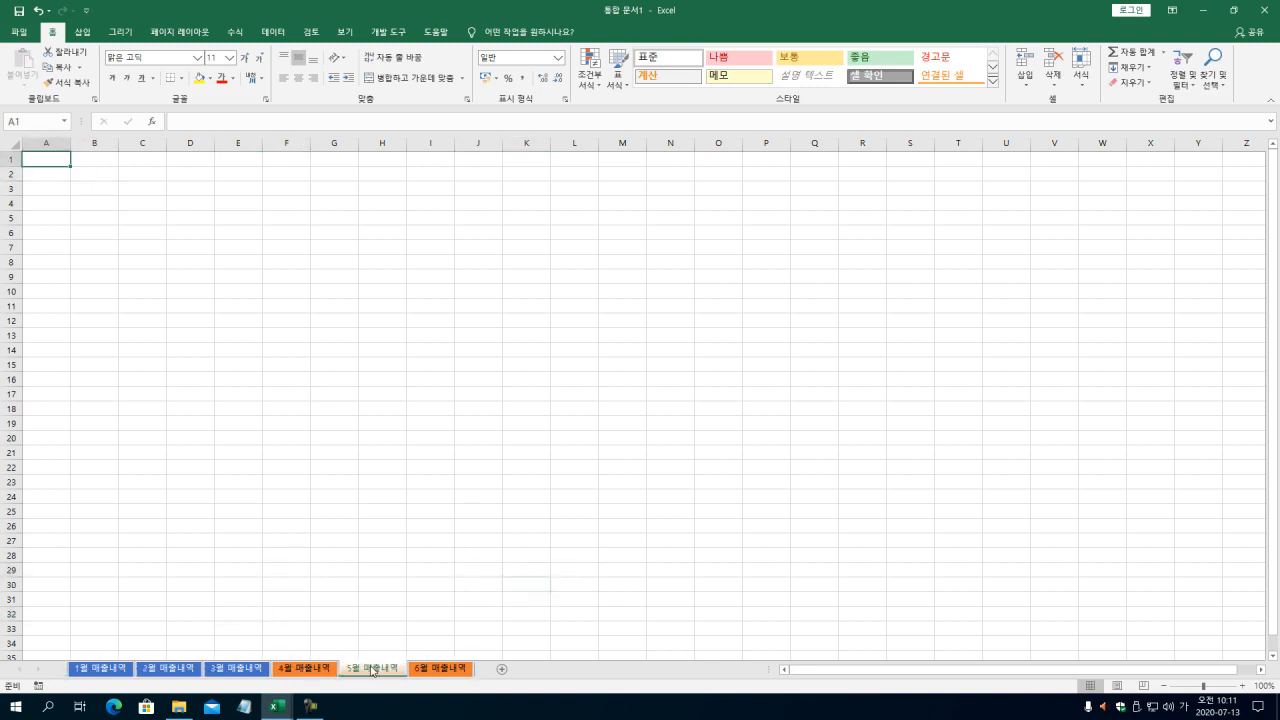
pyautogui.click(435, 671)
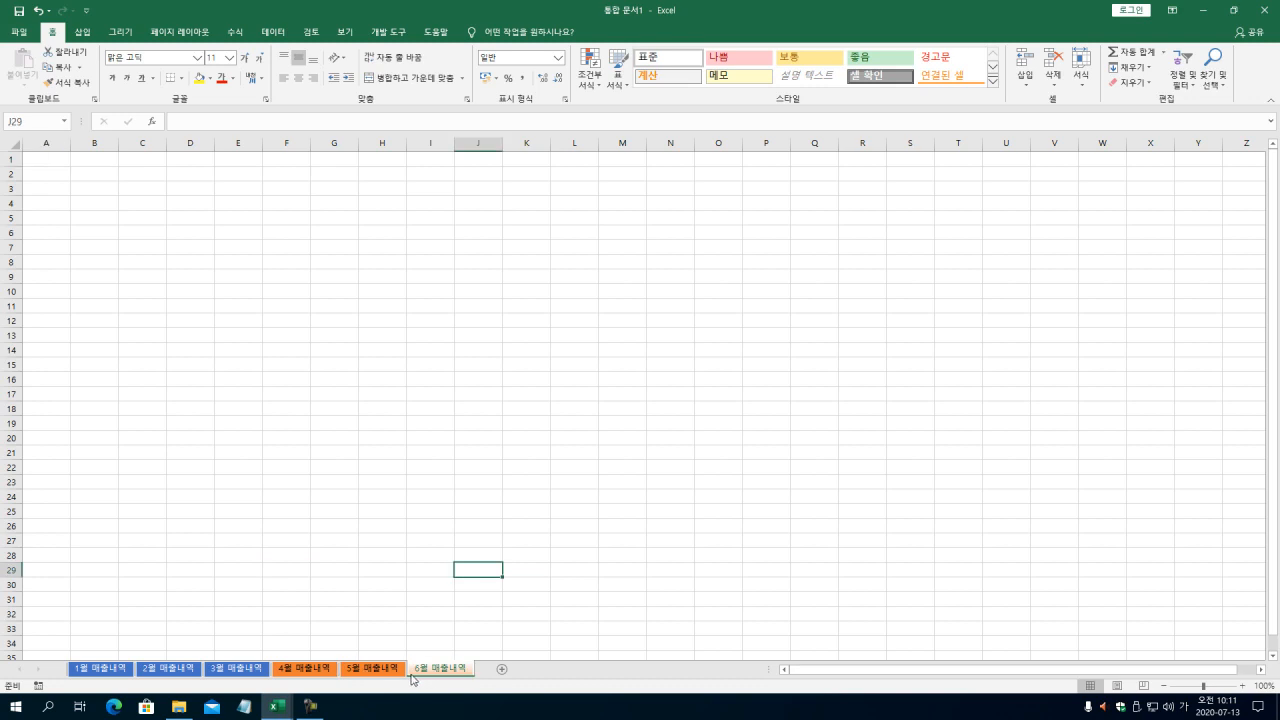
pyautogui.click(90, 673)
pyautogui.click(158, 676)
pyautogui.click(235, 677)
pyautogui.click(322, 675)
pyautogui.click(372, 672)
pyautogui.click(440, 672)
pyautogui.click(108, 674)
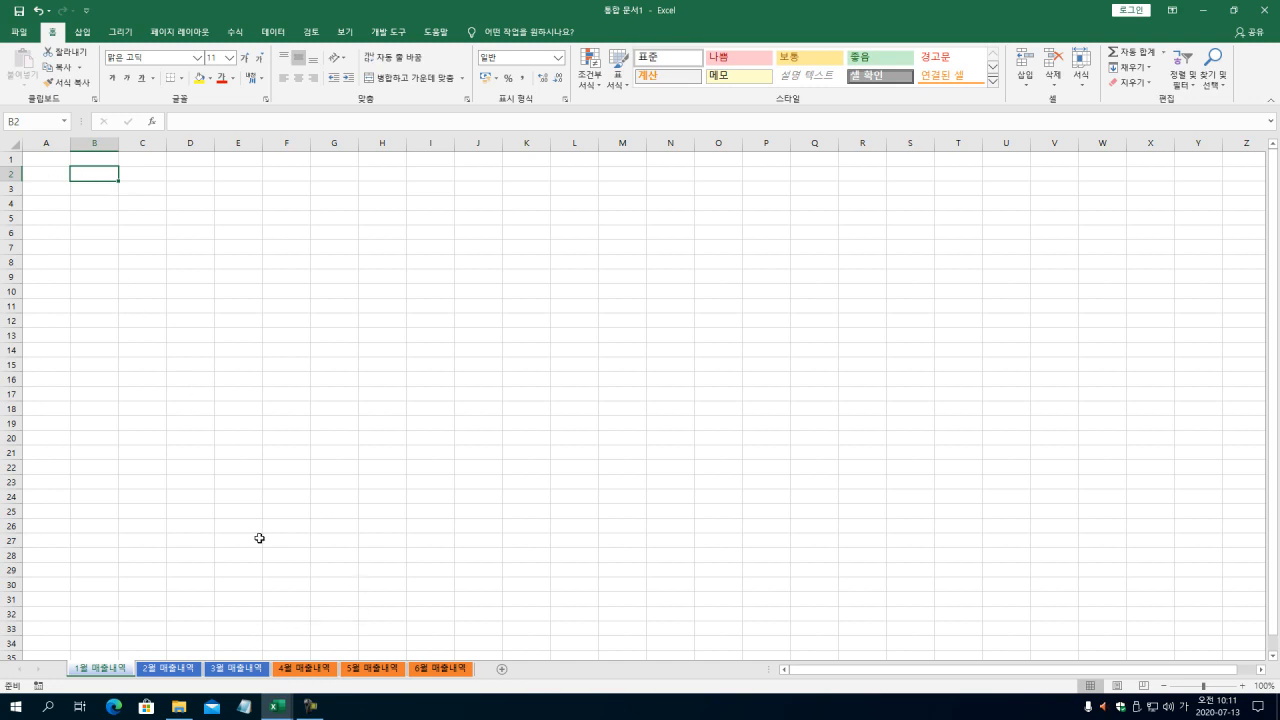
# Step: Select cell B2 on 1월 매출내역 and group all the sheets from 1월 to 6월 매출내역
pyautogui.click(91, 257)
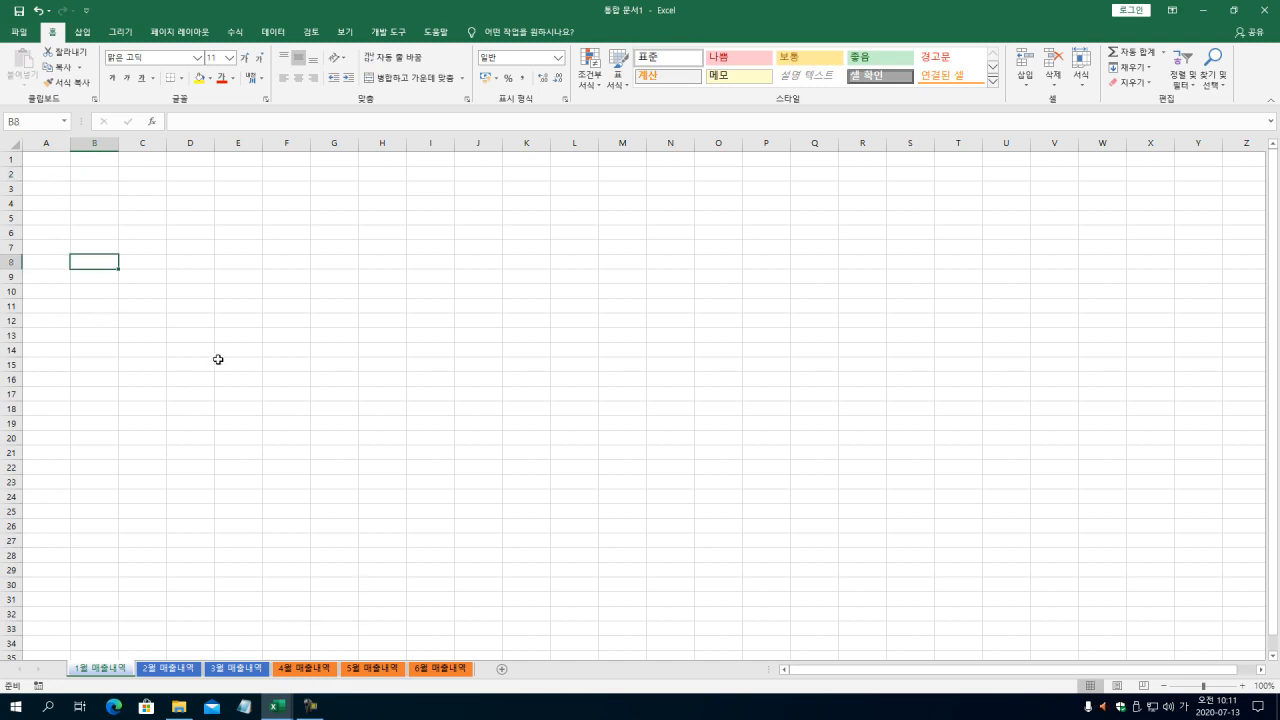
pyautogui.click(90, 172)
pyautogui.click(51, 172)
pyautogui.click(107, 175)
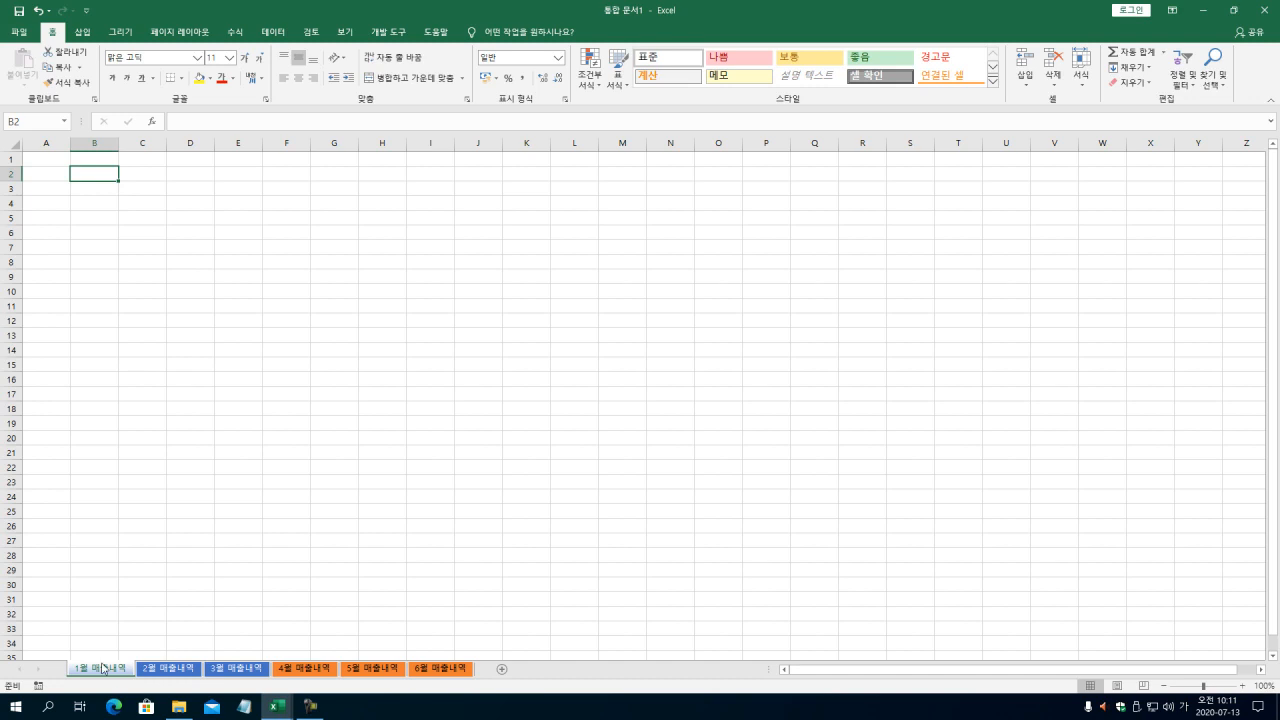
pyautogui.keyDown('shift'); pyautogui.click(448, 671); pyautogui.keyUp('shift')
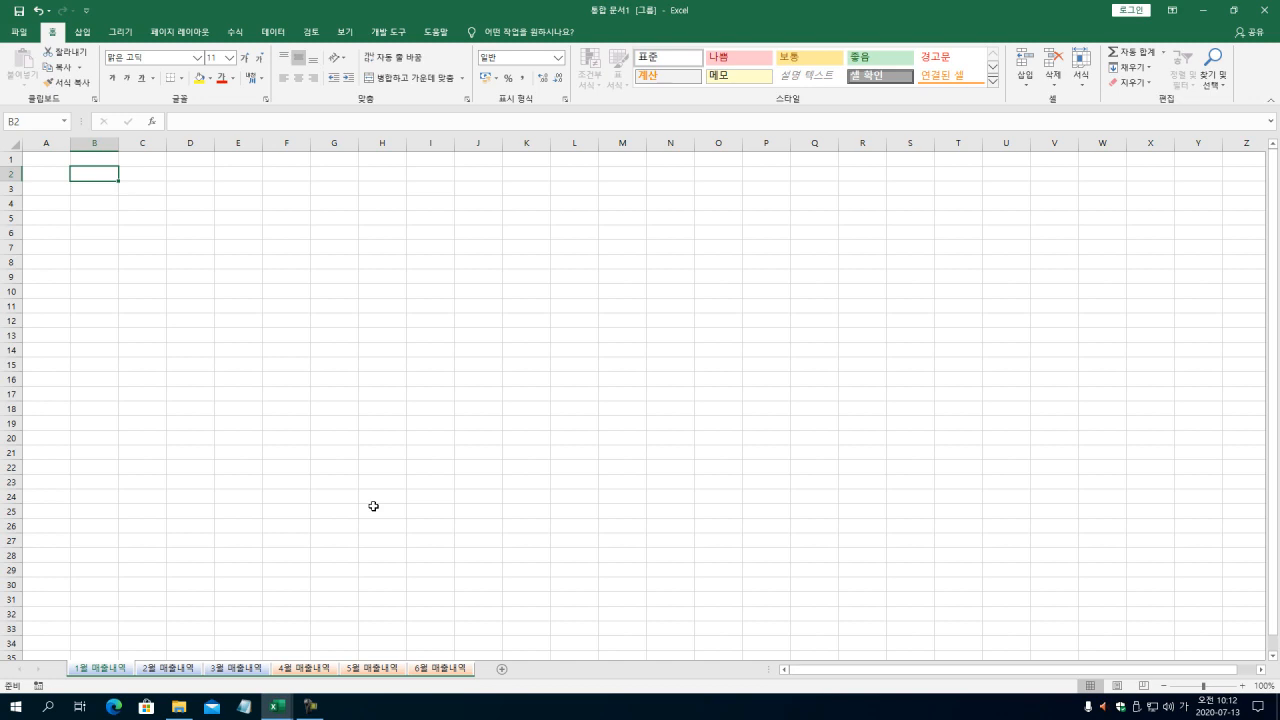
# Step: Enter the title 매출 내역 현황 in cell B2 of the grouped sheets
pyautogui.write('매')
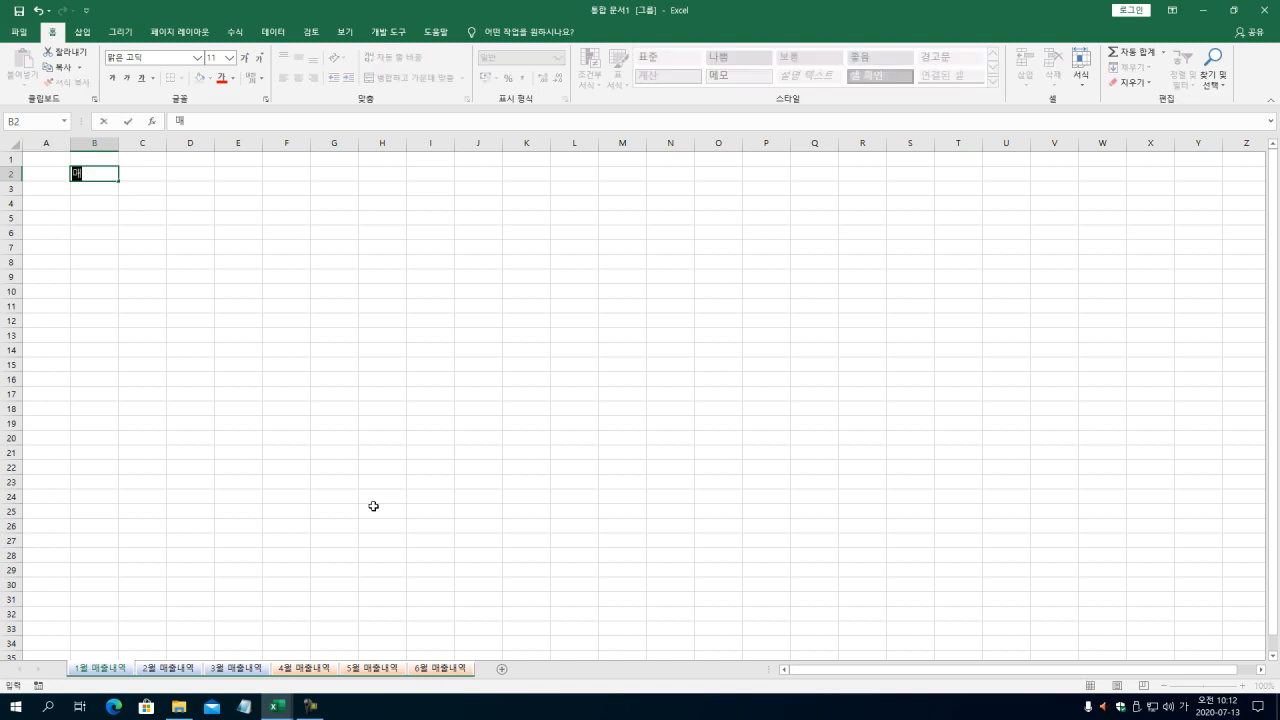
pyautogui.write('출 내역 현황')
pyautogui.press('Return')
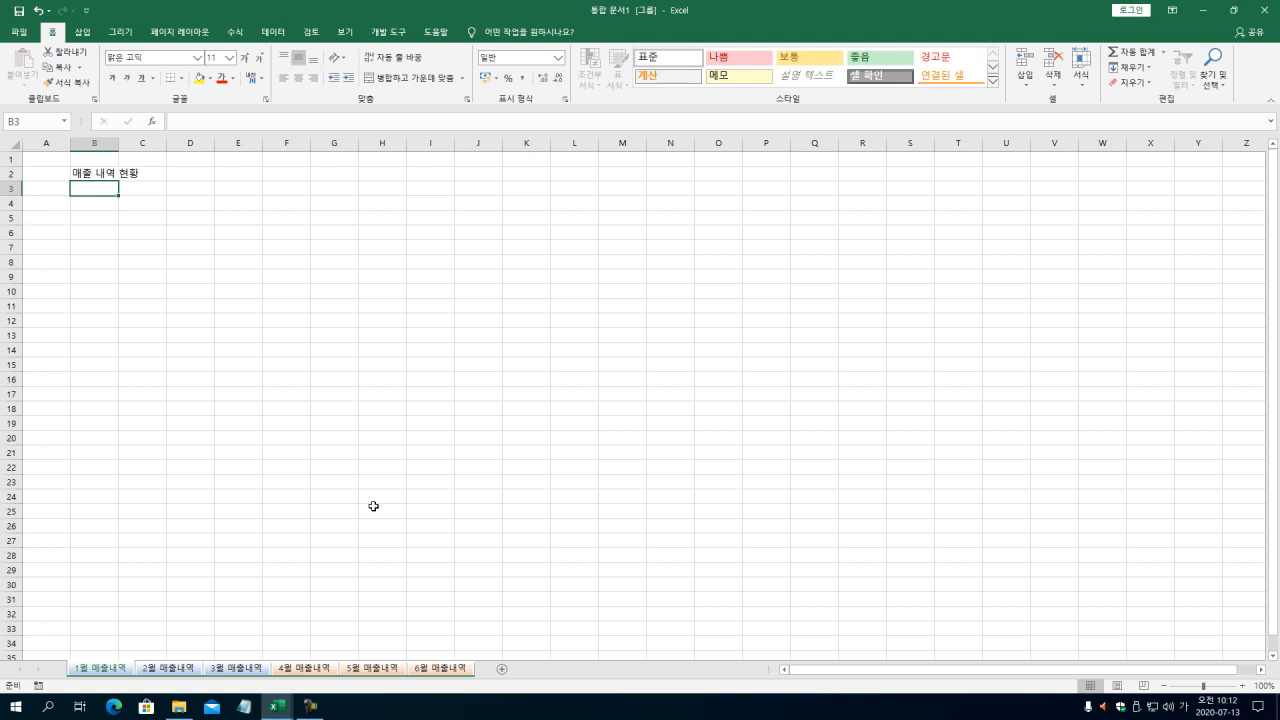
# Step: Set the title in B2 of the grouped sheets to size 20 in the HY견고딕 font, and select cell B5
pyautogui.click(86, 172)
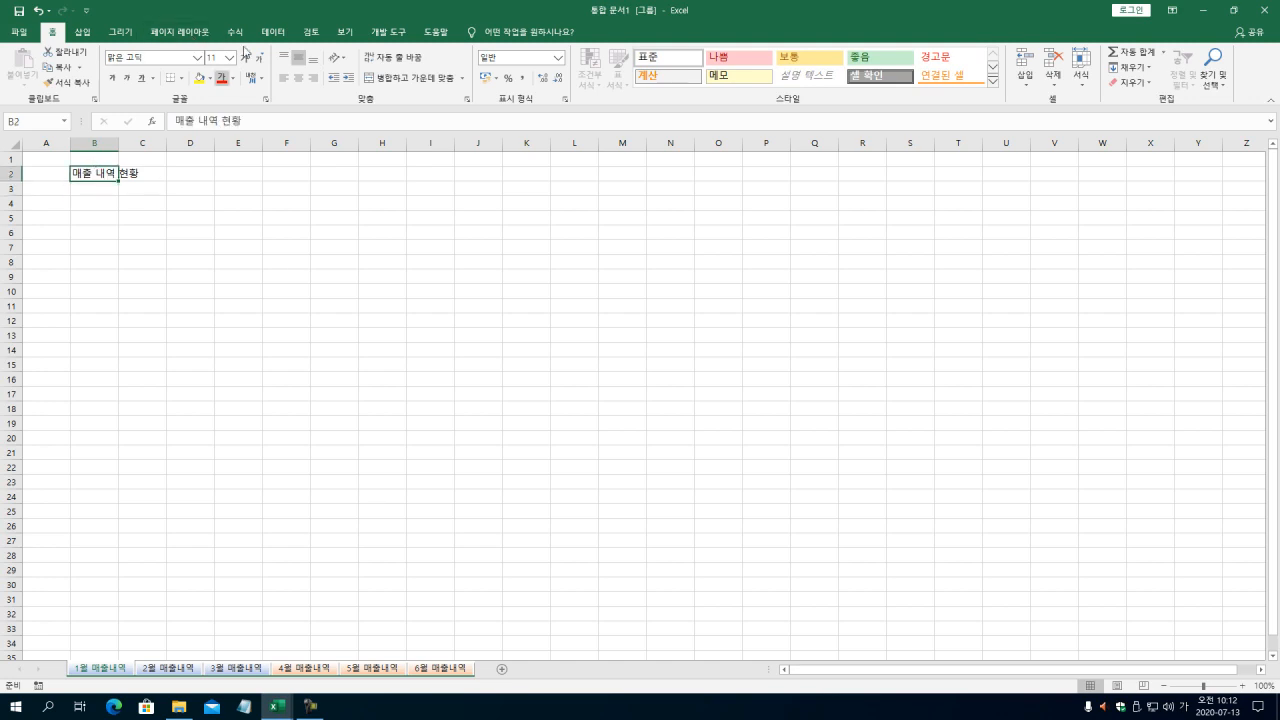
pyautogui.click(230, 58)
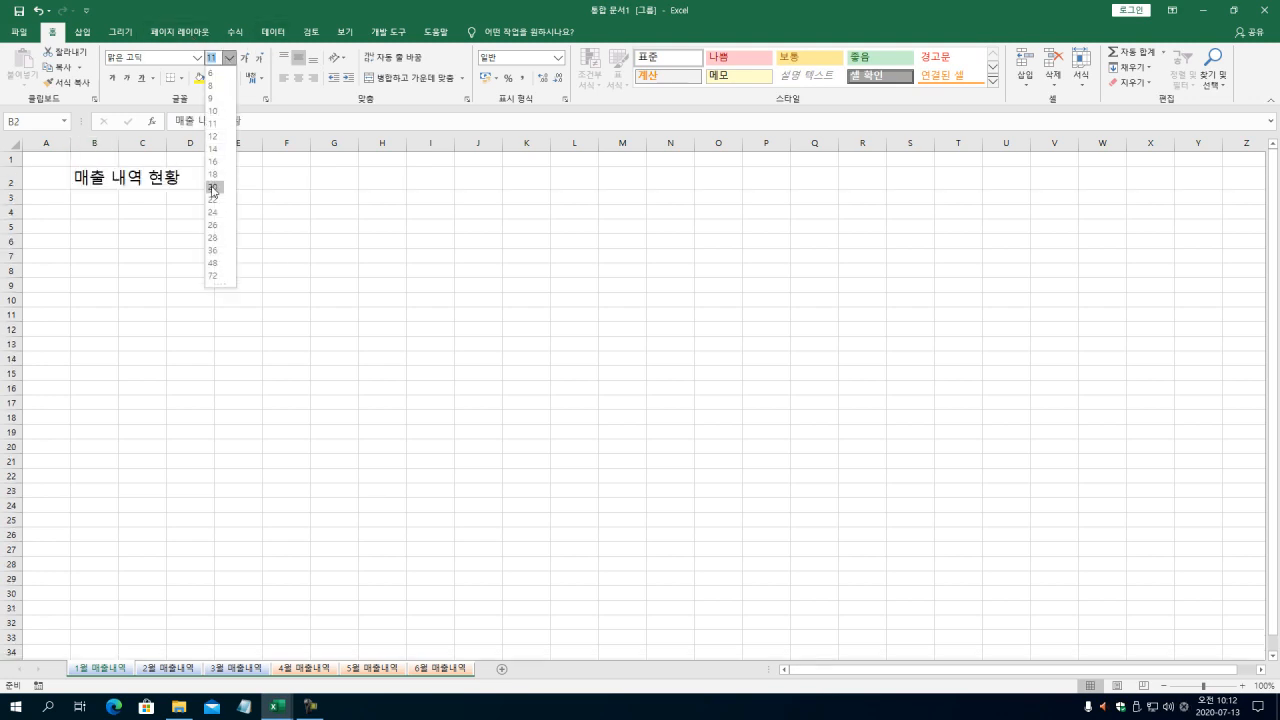
pyautogui.click(211, 186)
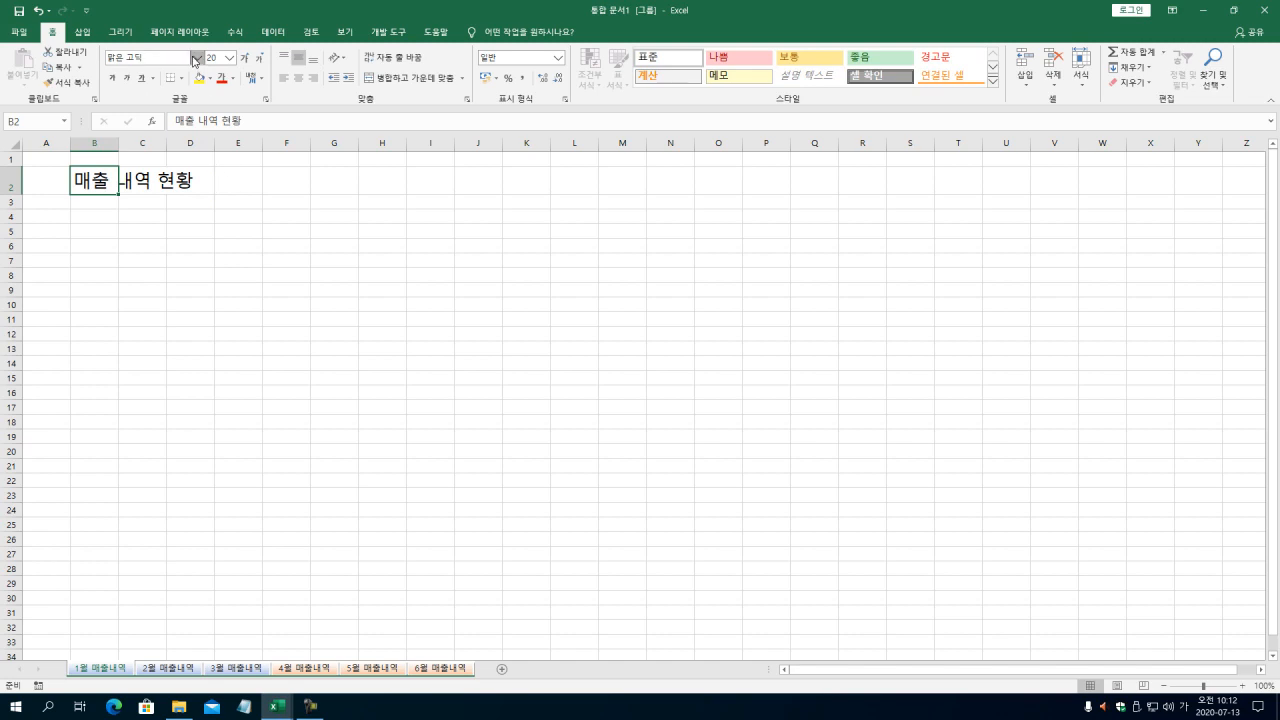
pyautogui.click(195, 58)
pyautogui.click(192, 297)
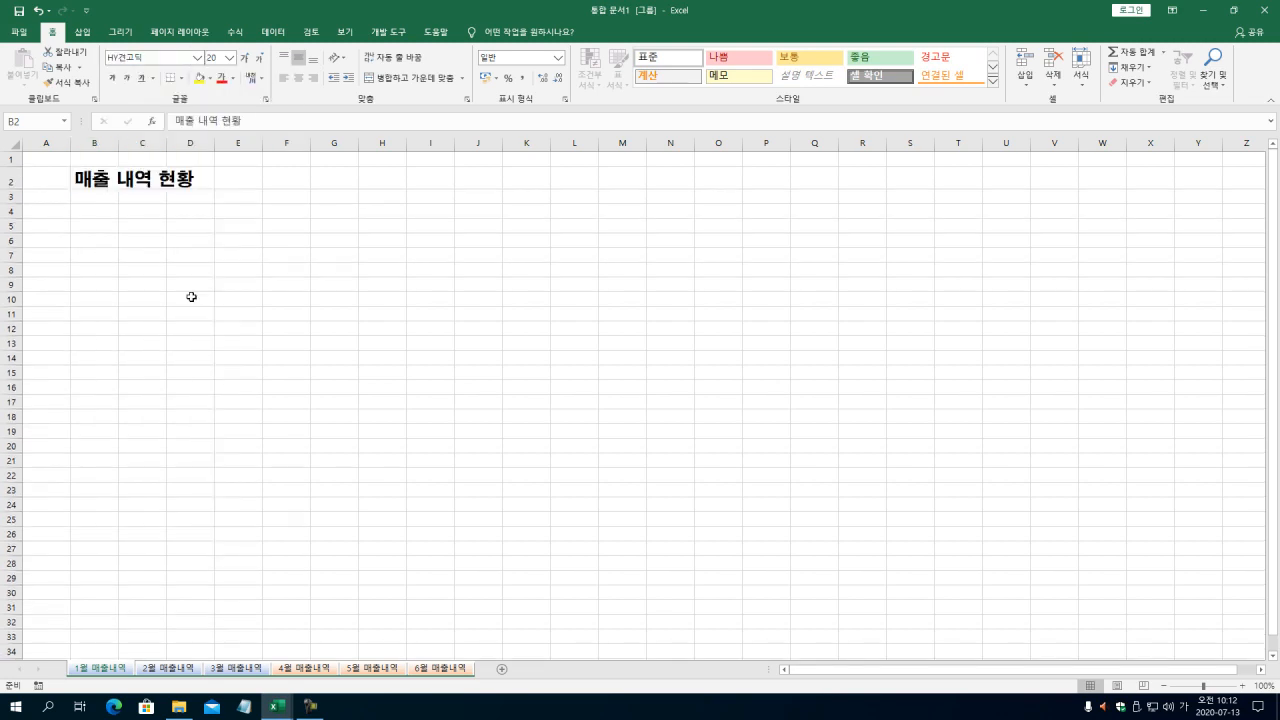
pyautogui.click(316, 311)
pyautogui.click(410, 314)
pyautogui.click(105, 226)
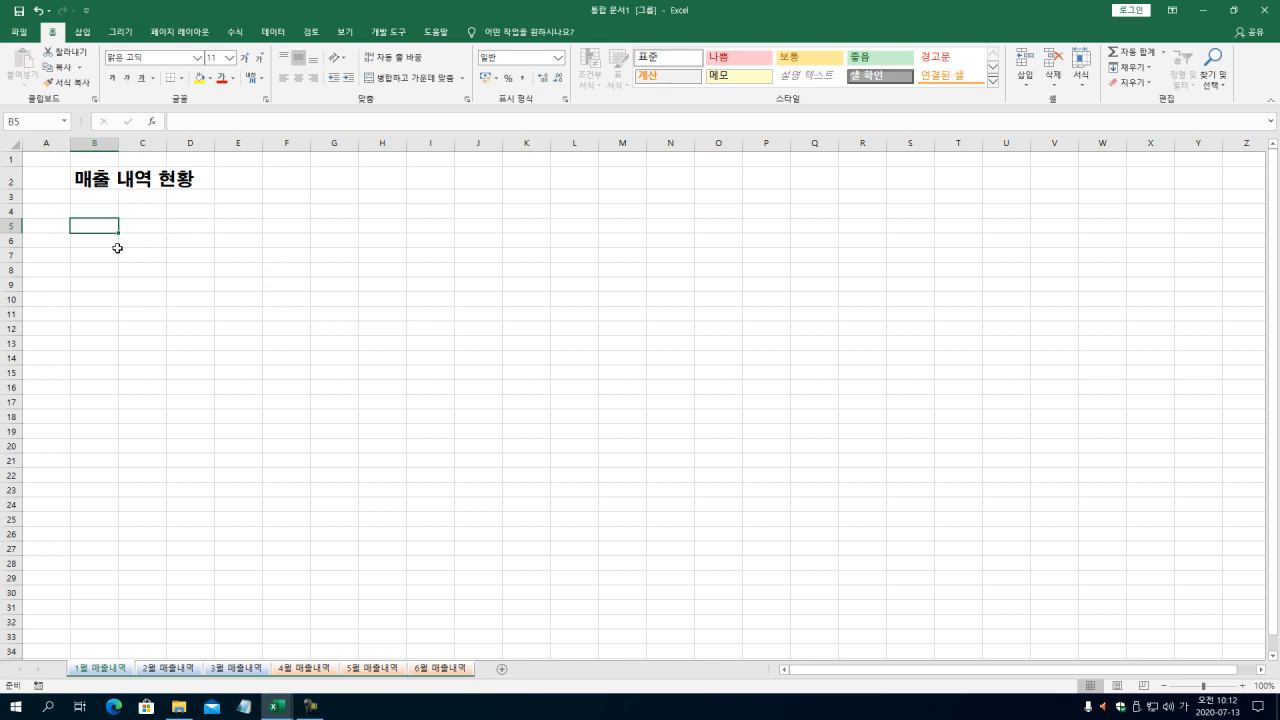
# Step: Ungroup the sheets, check the title on each sheet from 2월 to 6월 매출내역, and select cell B6 on the last one
pyautogui.click(164, 669)
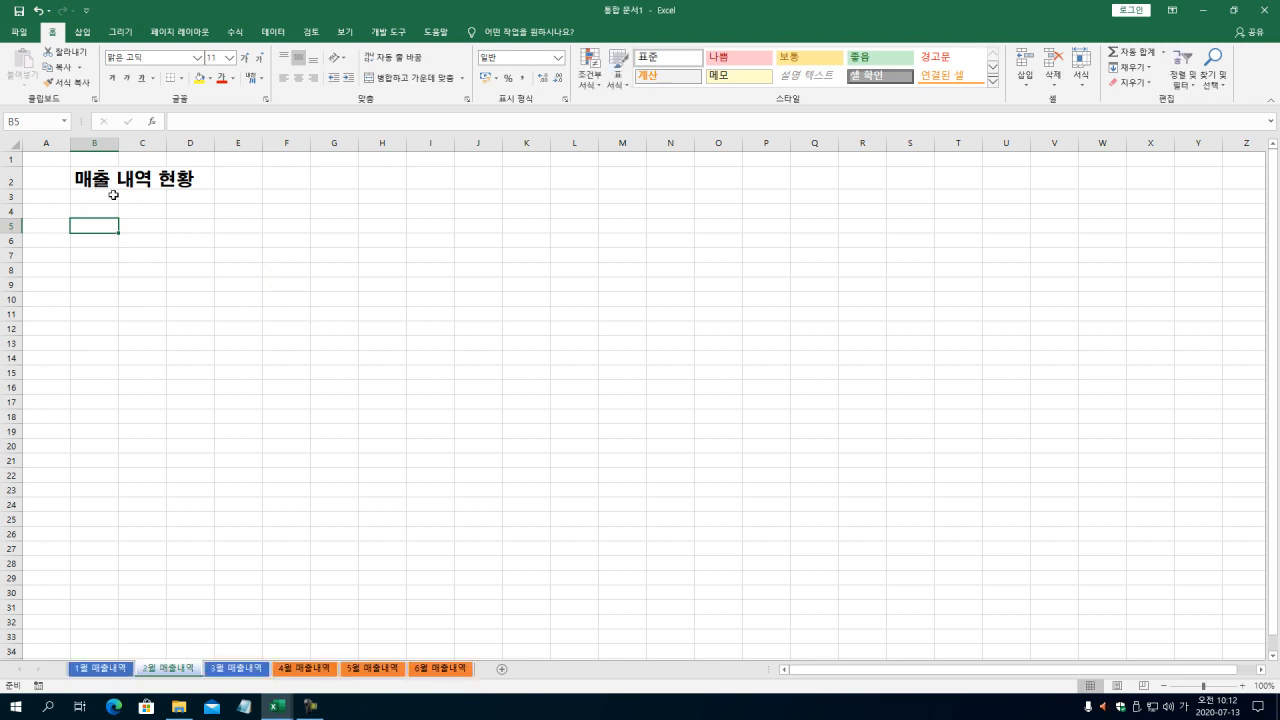
pyautogui.click(229, 670)
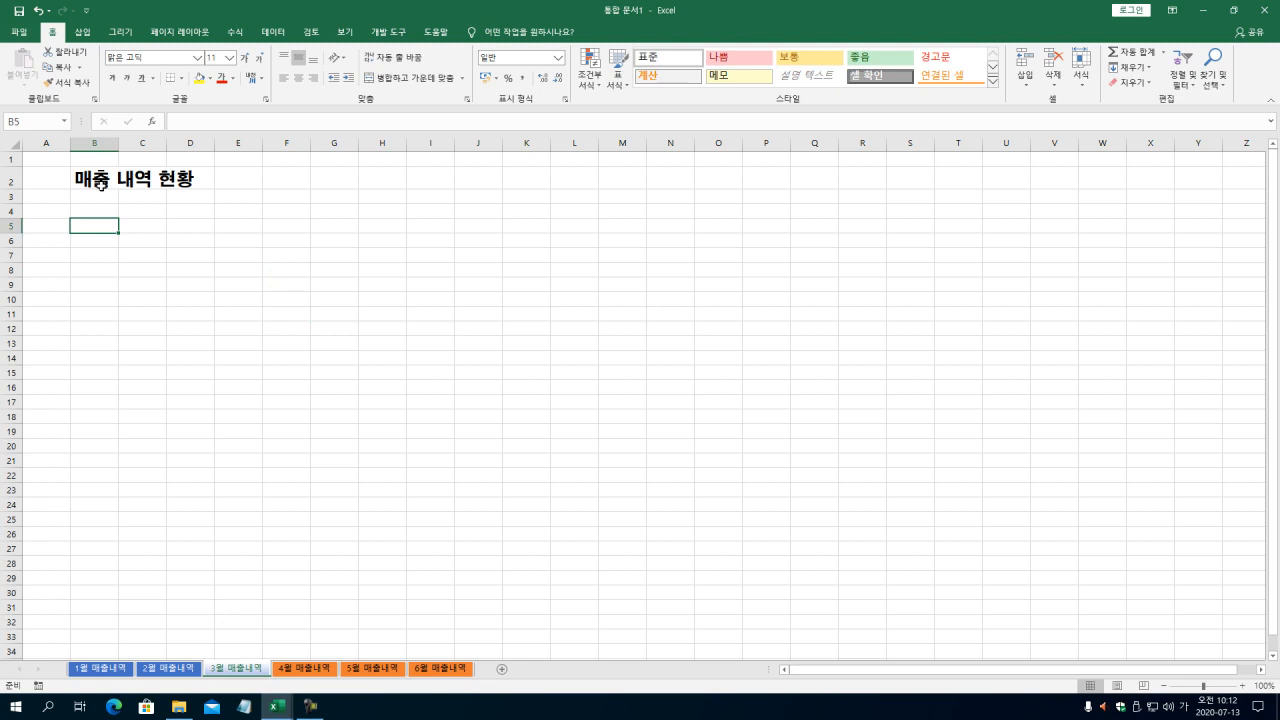
pyautogui.click(305, 669)
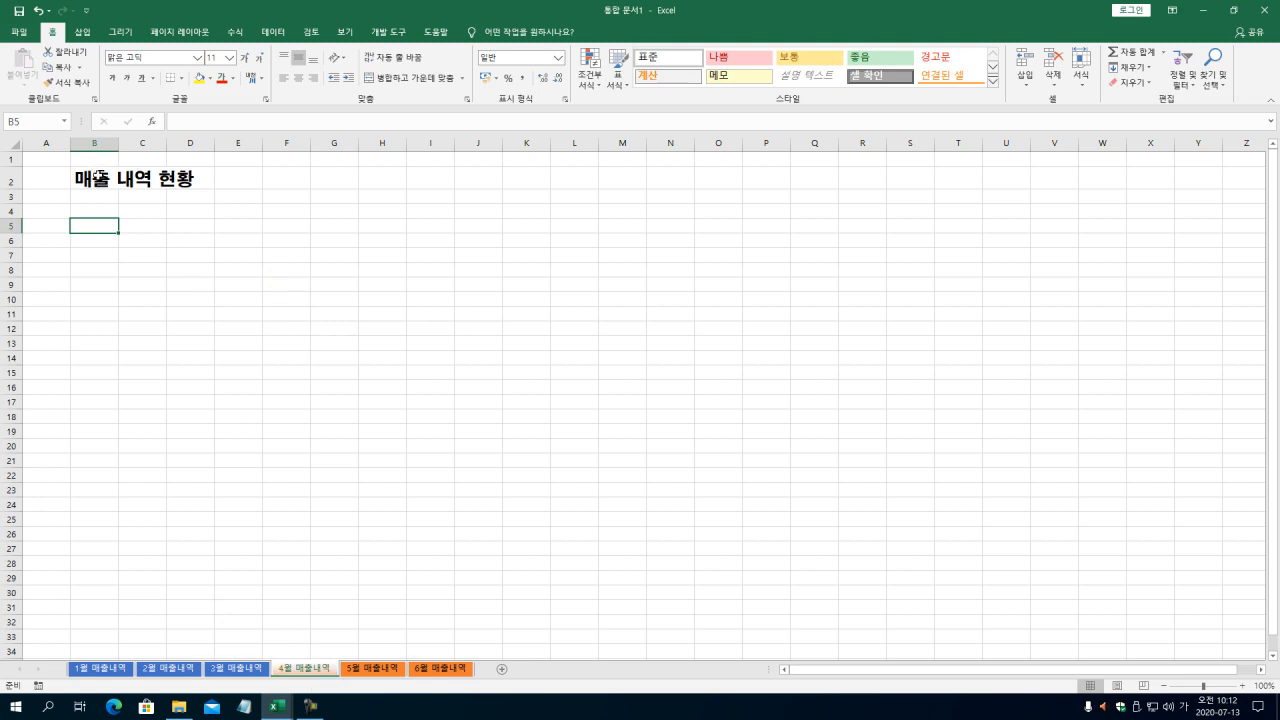
pyautogui.click(391, 670)
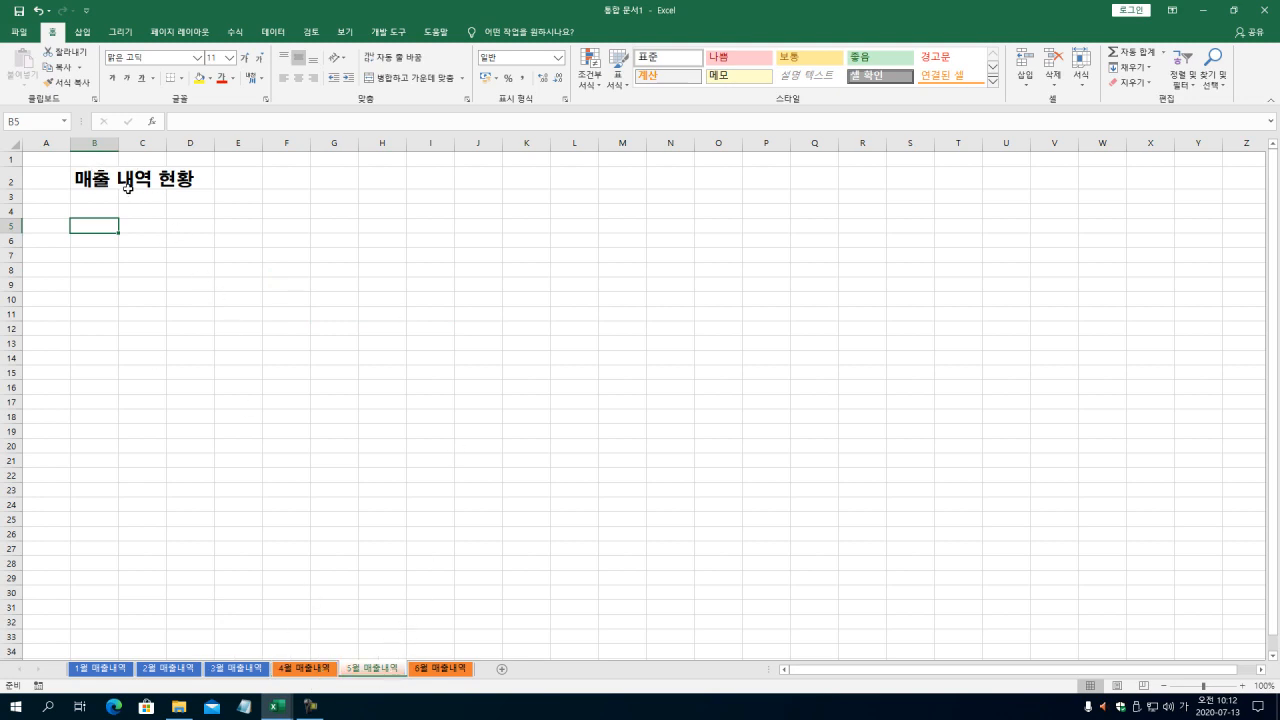
pyautogui.click(447, 672)
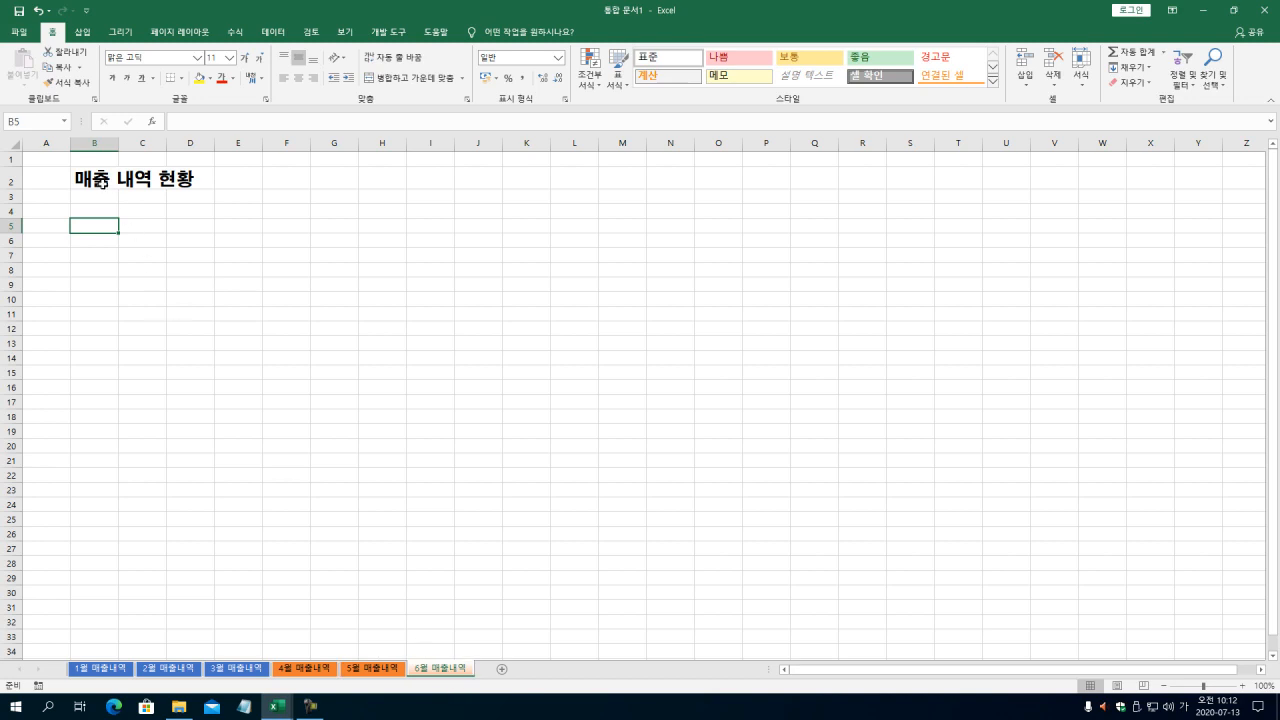
pyautogui.click(95, 185)
pyautogui.click(99, 238)
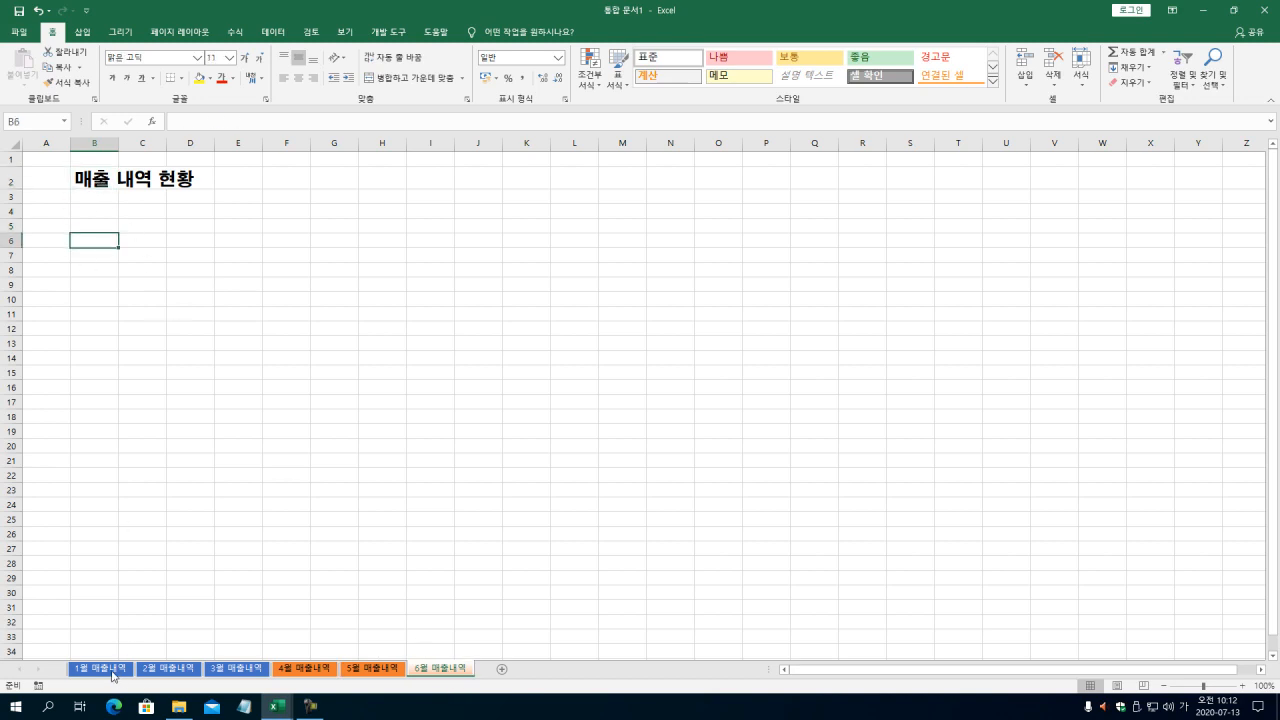
# Step: Go through all six monthly sheets again from 1월 to 6월 and return to 1월 매출내역
pyautogui.click(112, 670)
pyautogui.click(175, 670)
pyautogui.click(258, 672)
pyautogui.click(328, 674)
pyautogui.click(399, 674)
pyautogui.click(447, 672)
pyautogui.click(111, 670)
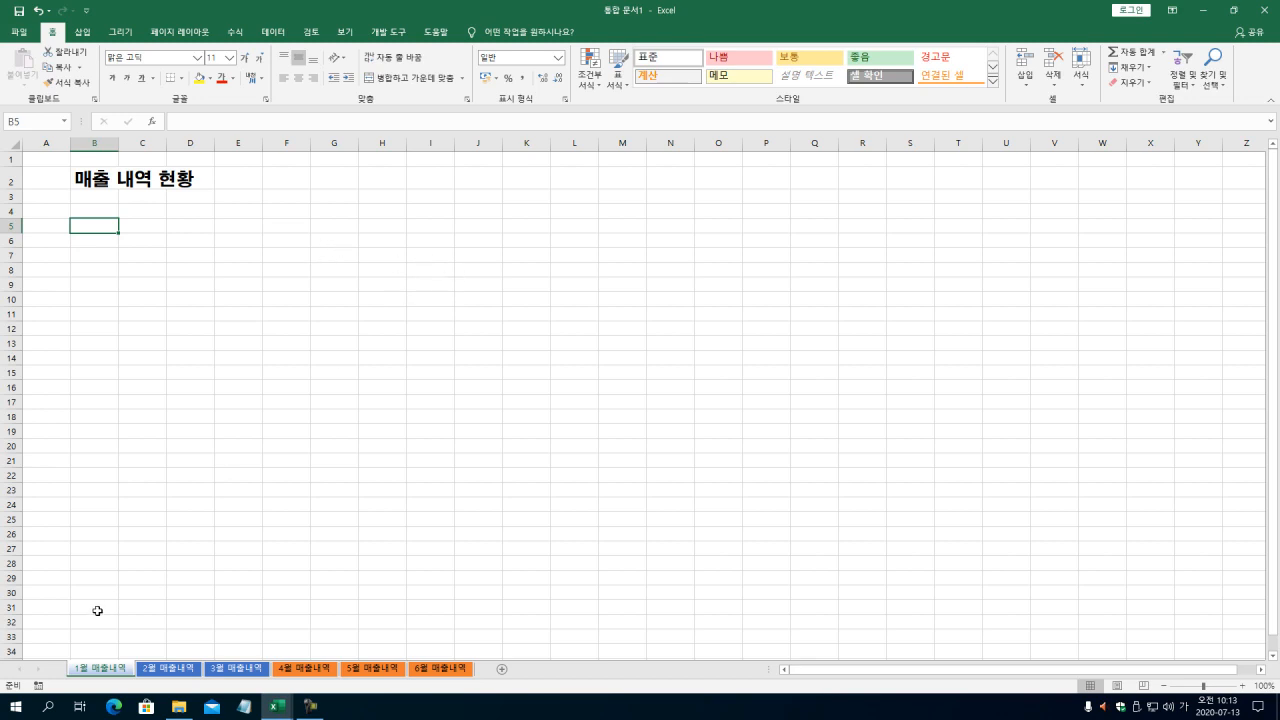
# Step: On 1월 매출내역, enter "매크로 : 반복적인 작업을 쉽고 편리하게 작성하기 위해" in cell B6 and "자동화 시키는 것." in B7
pyautogui.click(112, 243)
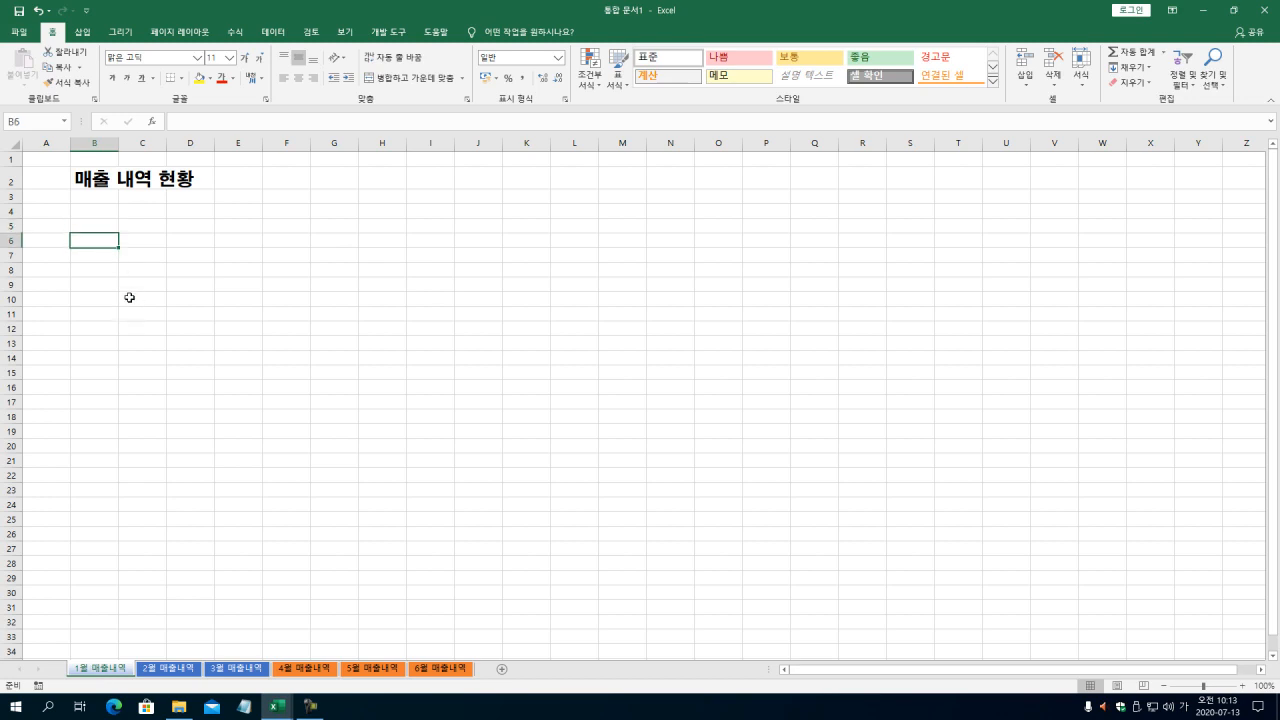
pyautogui.write('매크로 : 반복저인 작업으을 쉽고 편리하게 작성하게 자성하기 위해')
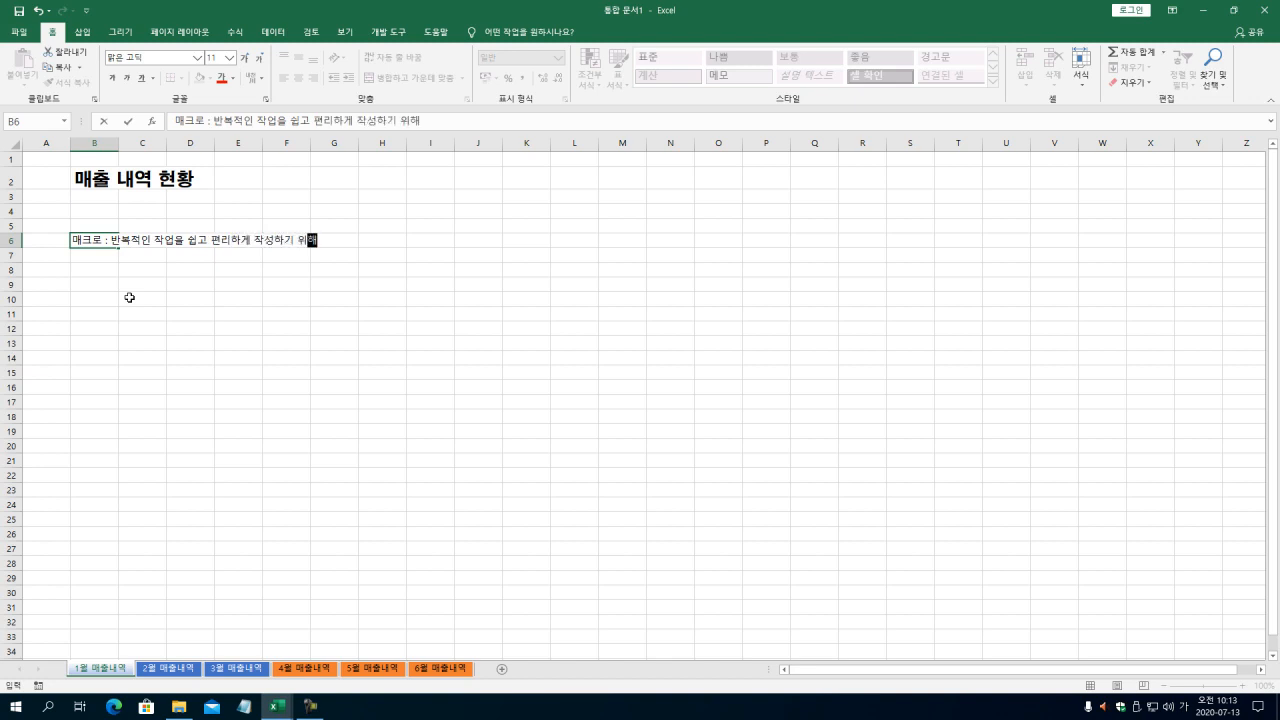
pyautogui.press('Return')
pyautogui.write('자동화 시킨ㄴ')
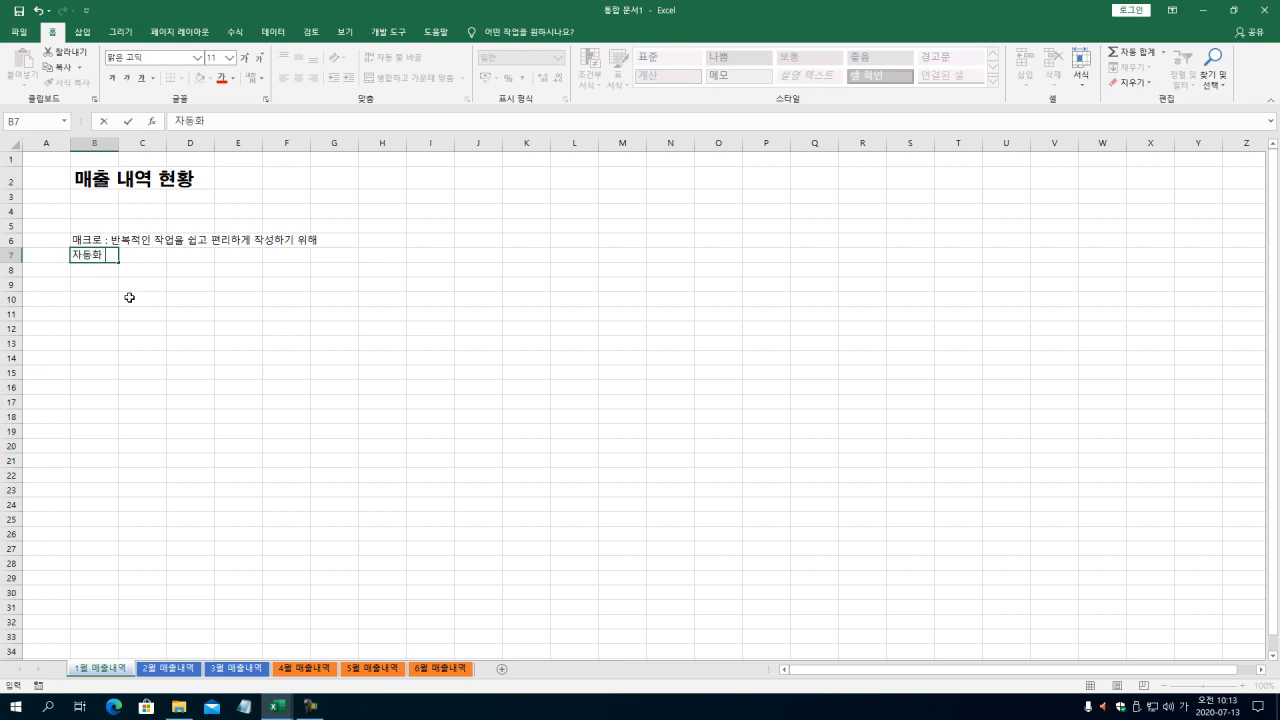
pyautogui.press('BackSpace')
pyautogui.press('BackSpace')
pyautogui.write('는 것.')
pyautogui.press('Return')
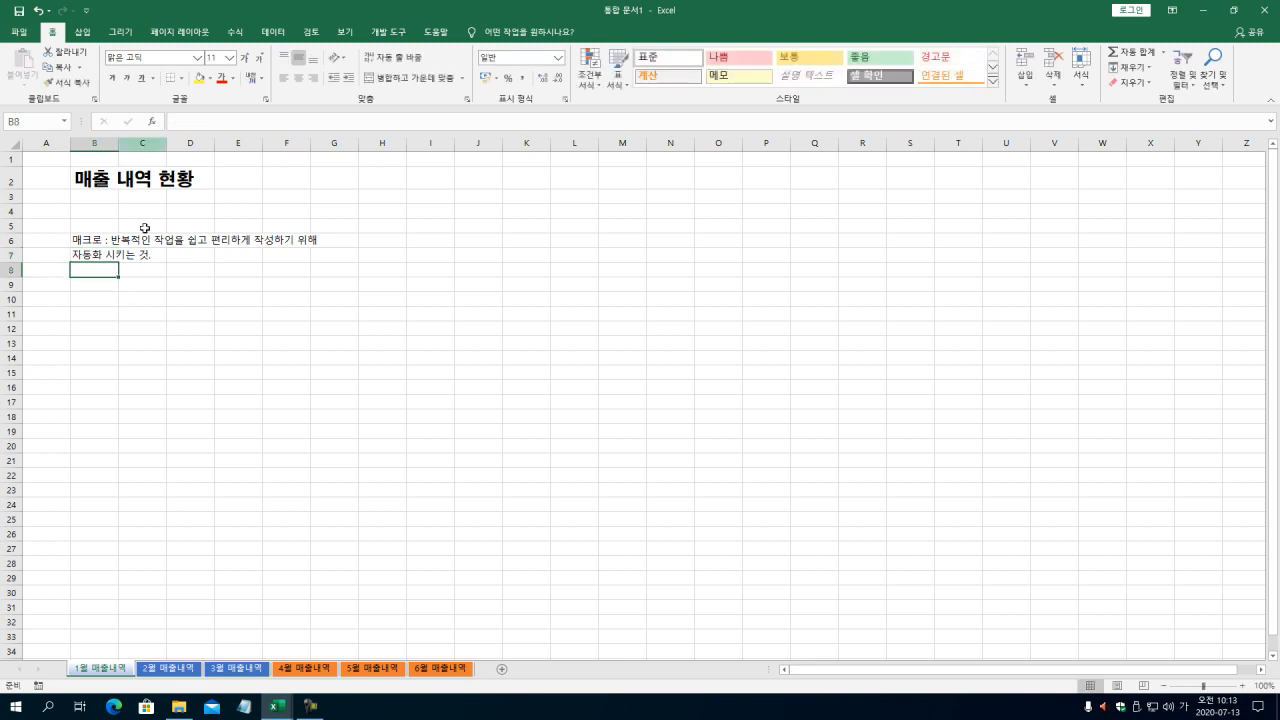
# Step: Set the macro definition text in B6:B7 of 1월 매출내역 to font size 20, and select cell B8
pyautogui.moveTo(100, 242); pyautogui.dragTo(100, 256)
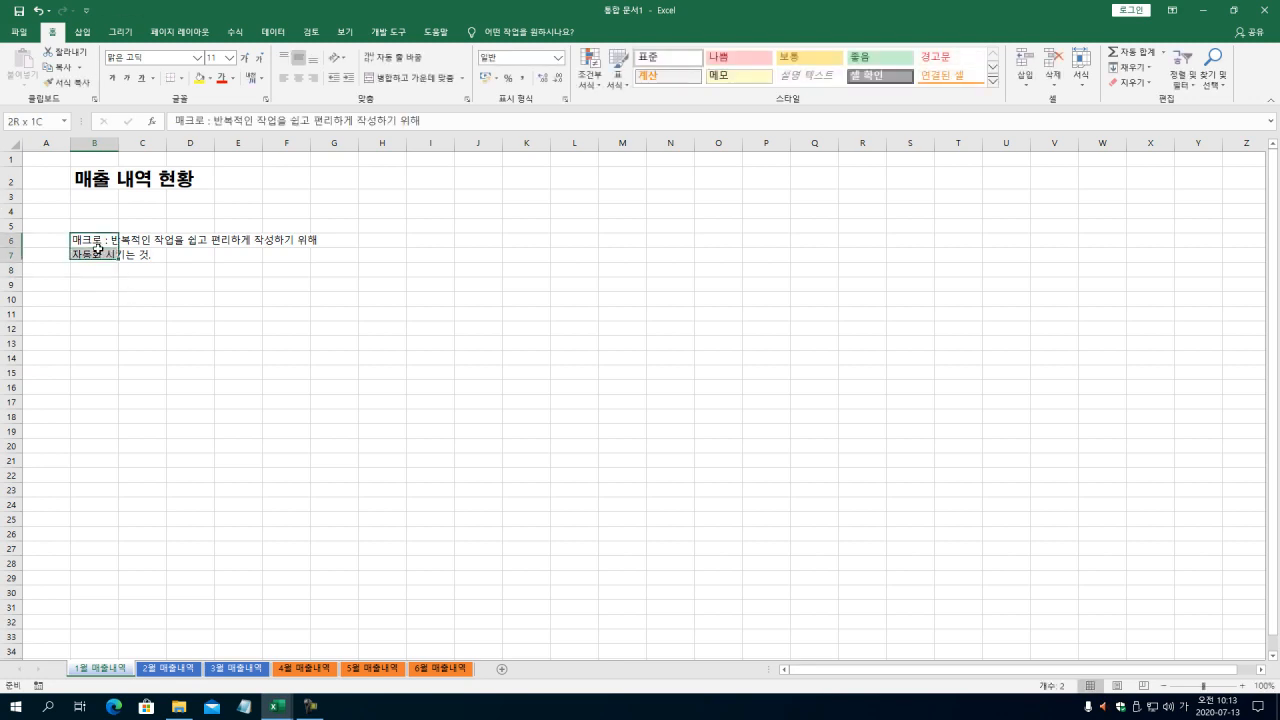
pyautogui.click(229, 58)
pyautogui.click(214, 188)
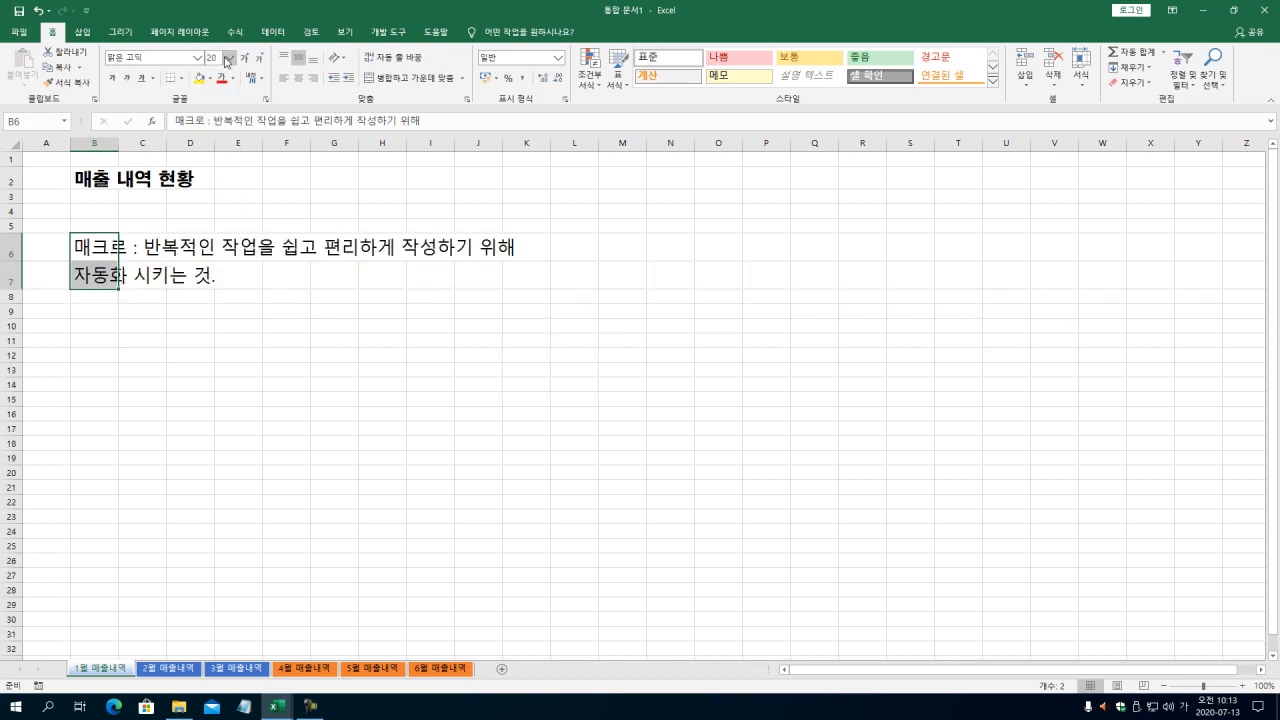
pyautogui.click(345, 294)
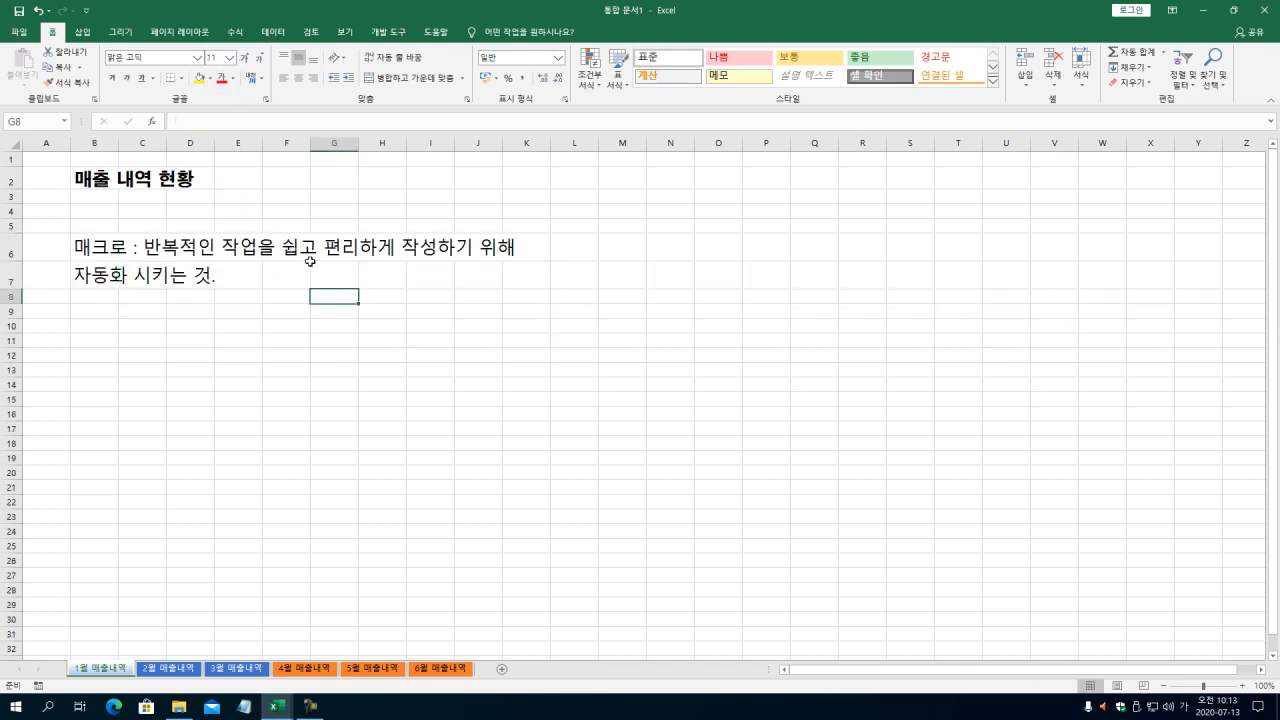
pyautogui.click(302, 266)
pyautogui.click(341, 270)
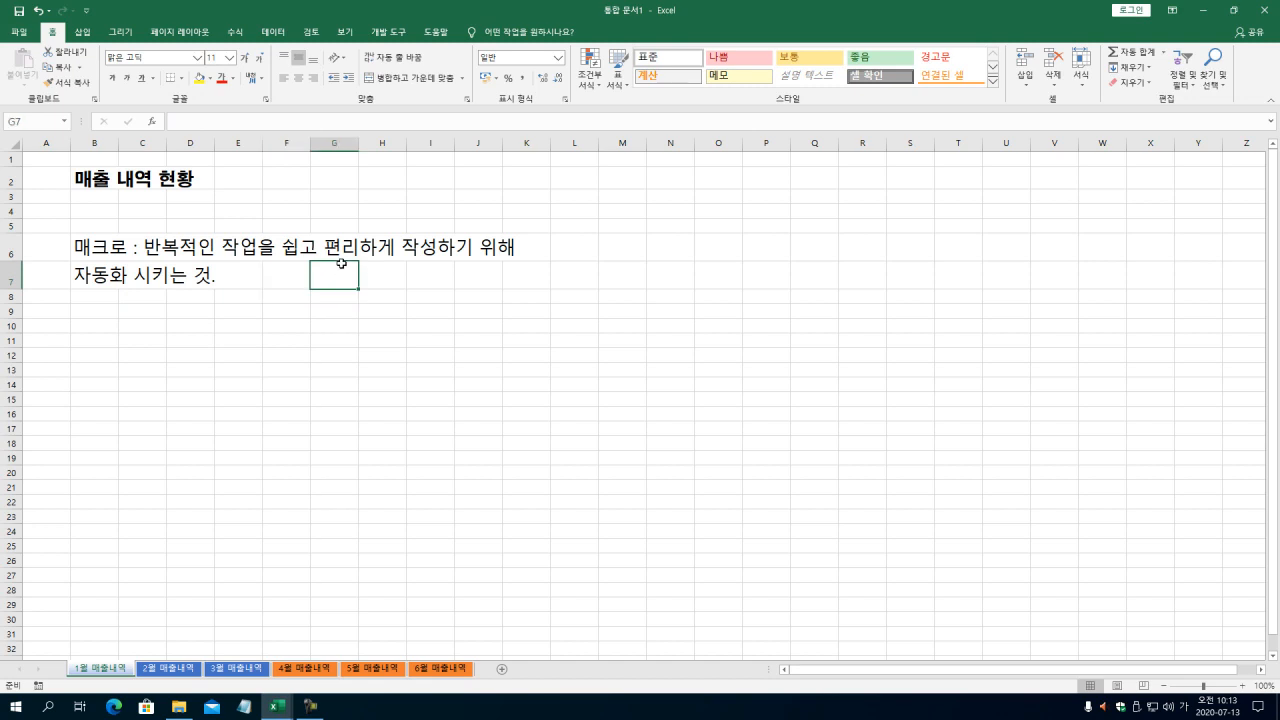
pyautogui.click(95, 298)
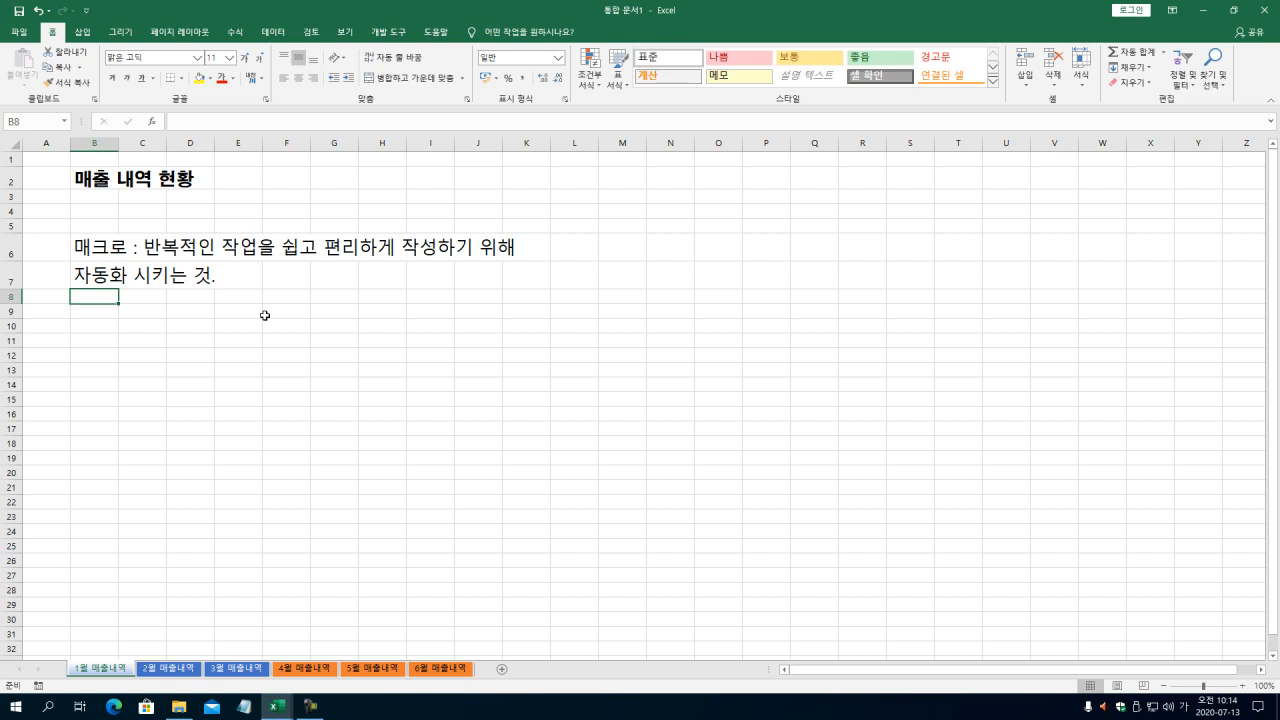
# Step: Display the 개발 도구 commands and review the macro definition in B6 and B7
pyautogui.click(399, 32)
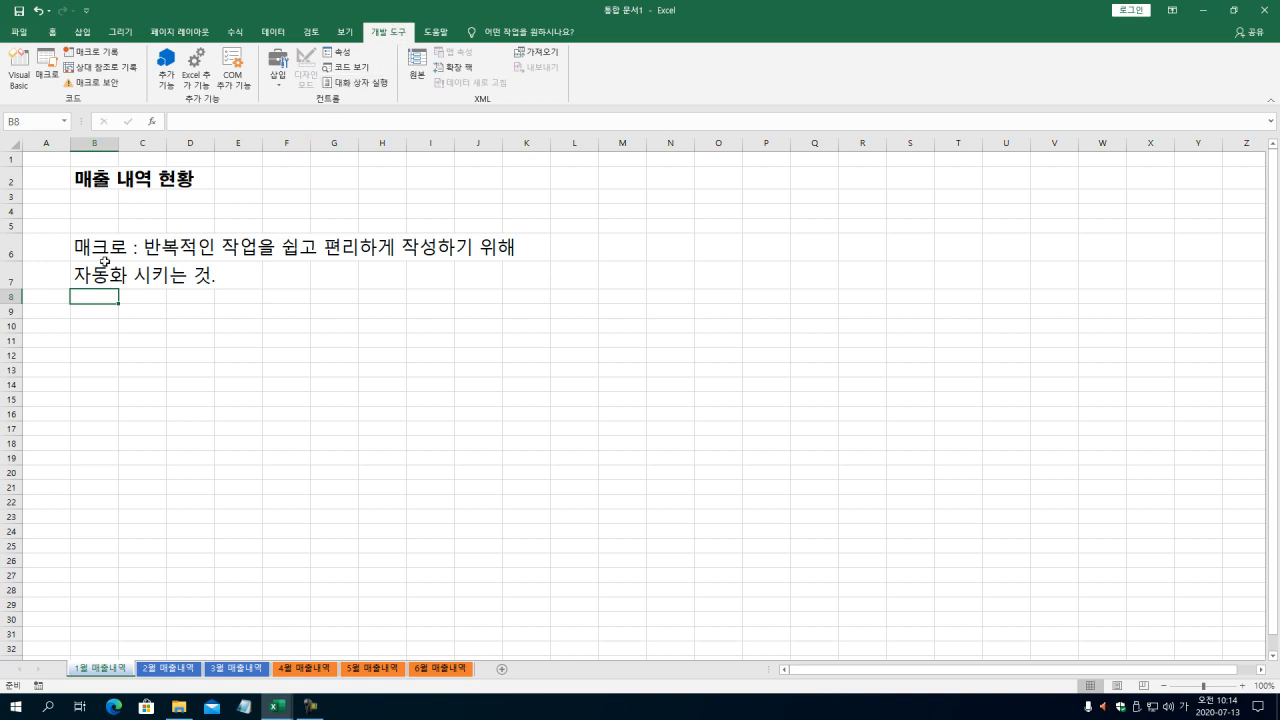
pyautogui.click(110, 244)
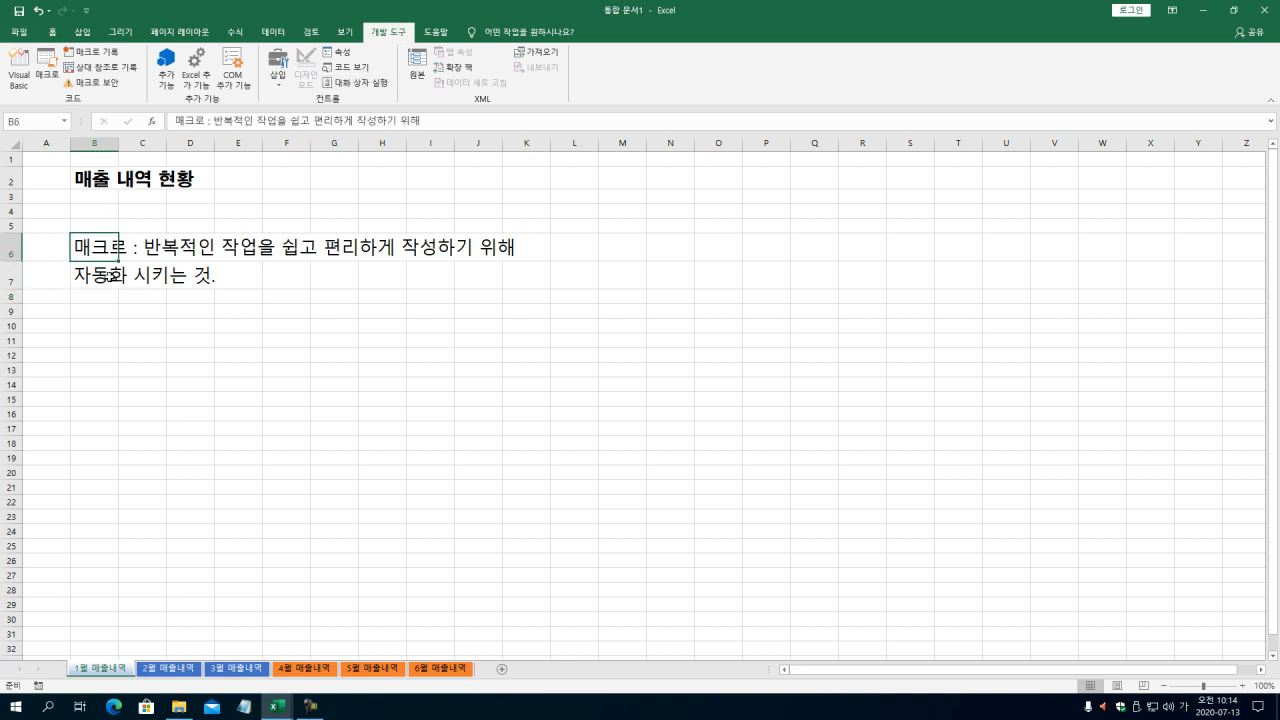
pyautogui.click(108, 276)
pyautogui.click(138, 293)
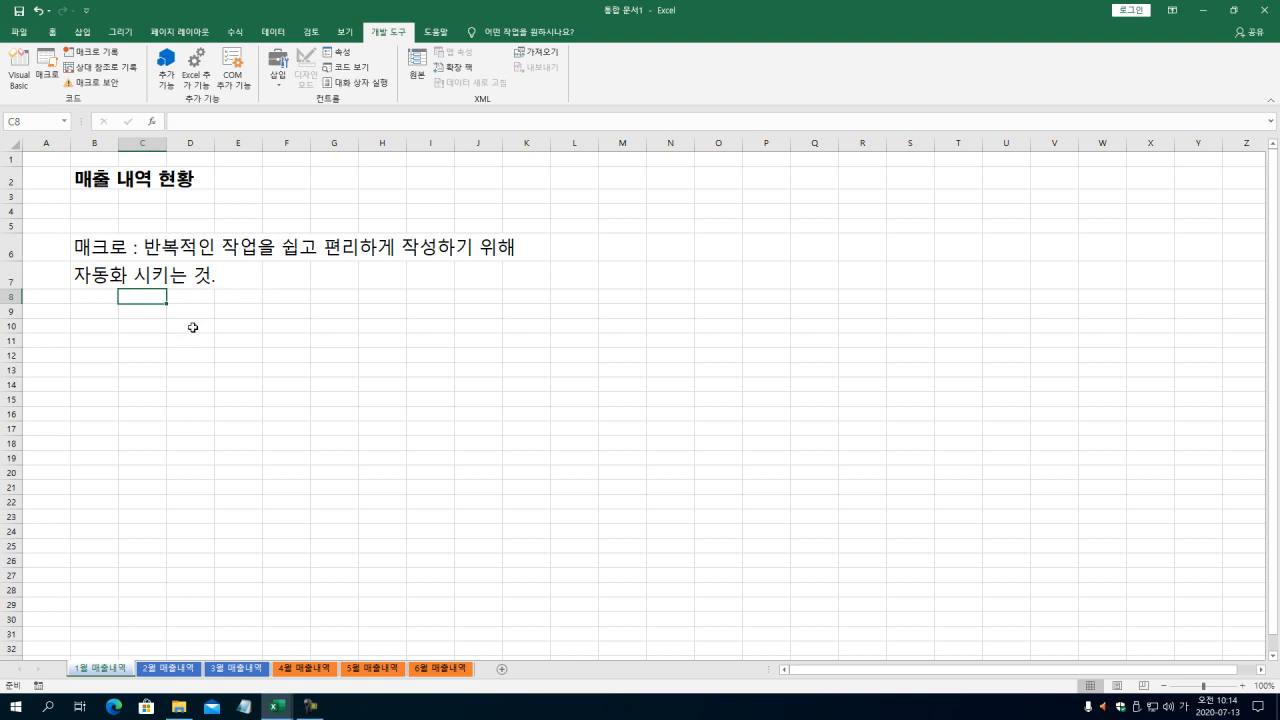
pyautogui.click(202, 322)
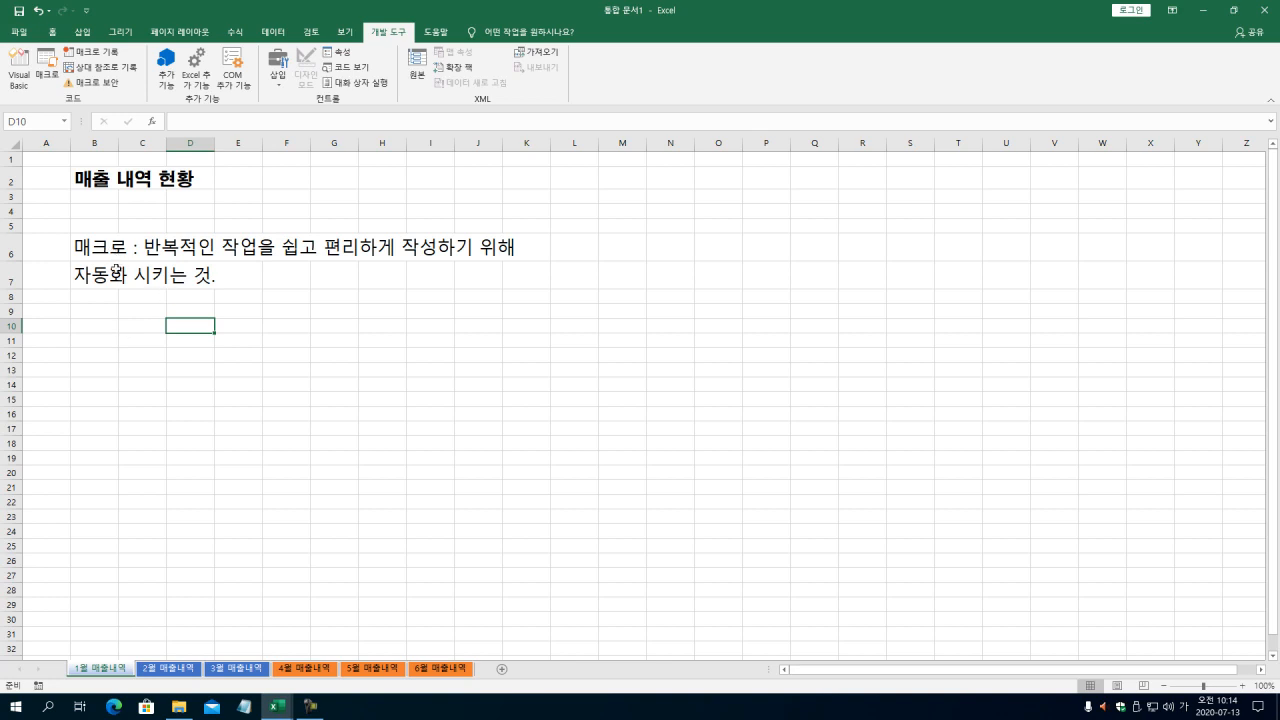
pyautogui.click(297, 280)
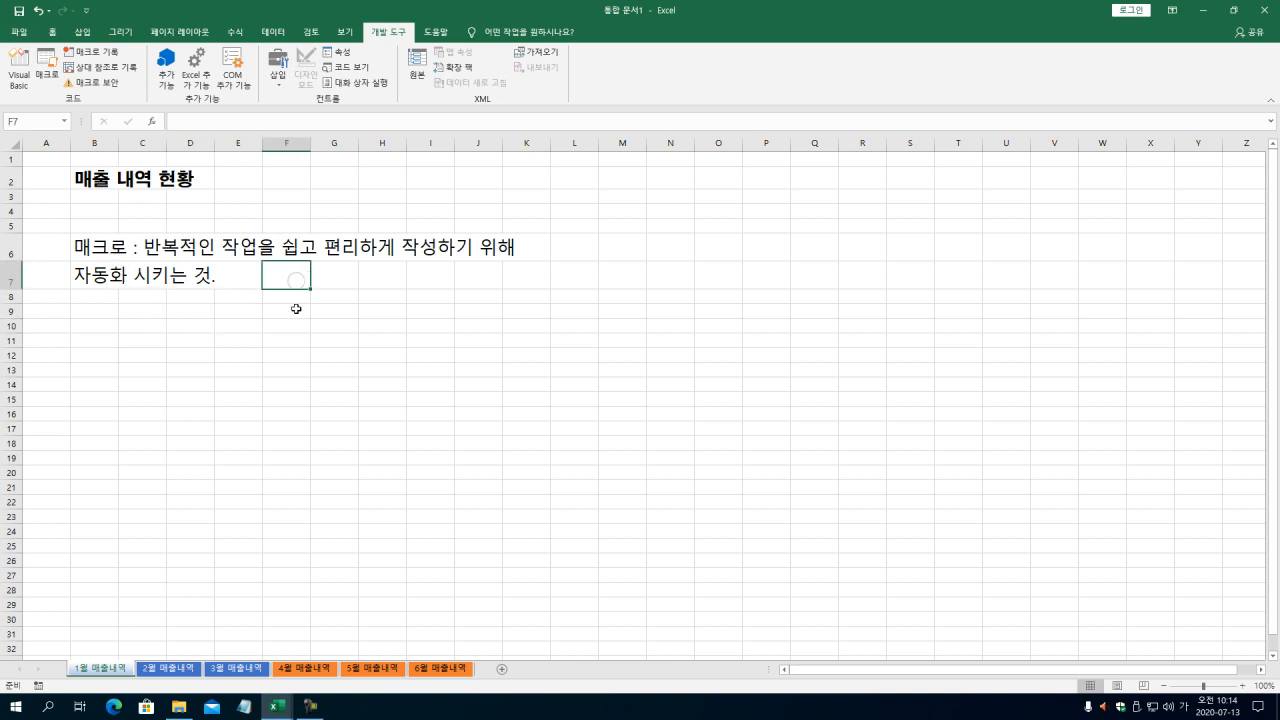
pyautogui.click(177, 342)
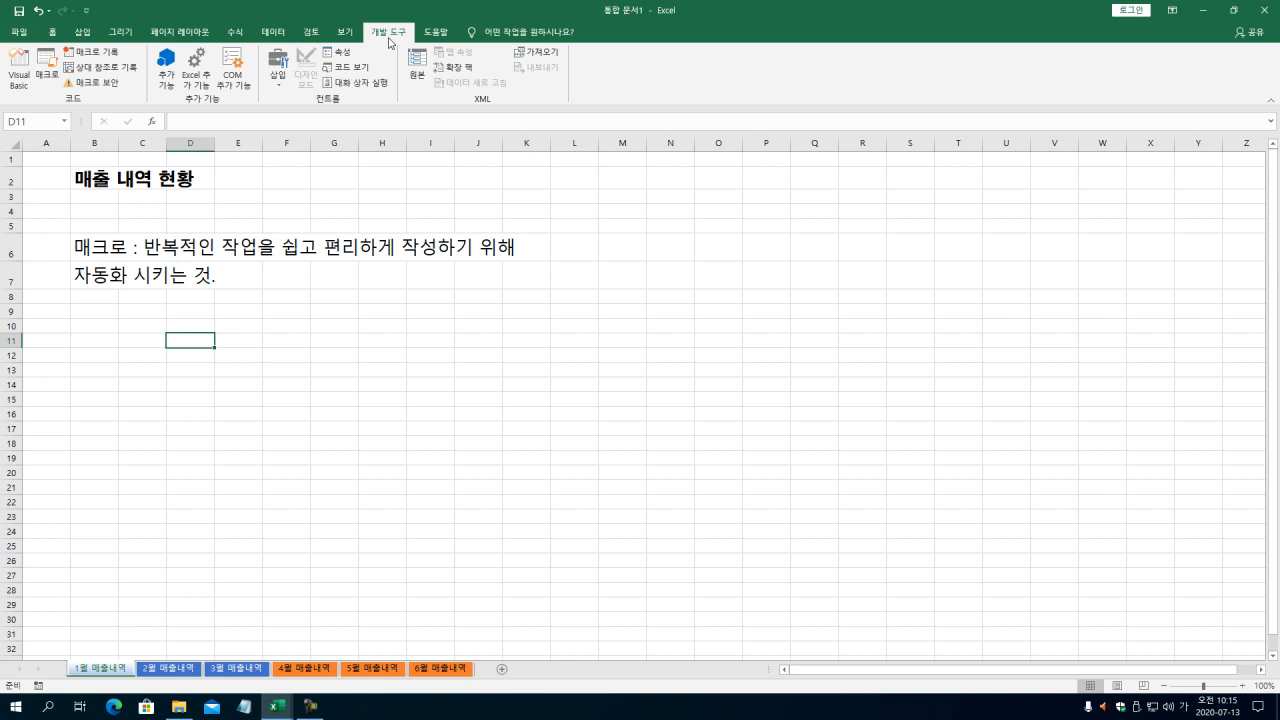
# Step: Open the Excel options and examine the default font and font size choices for new workbooks
pyautogui.click(19, 31)
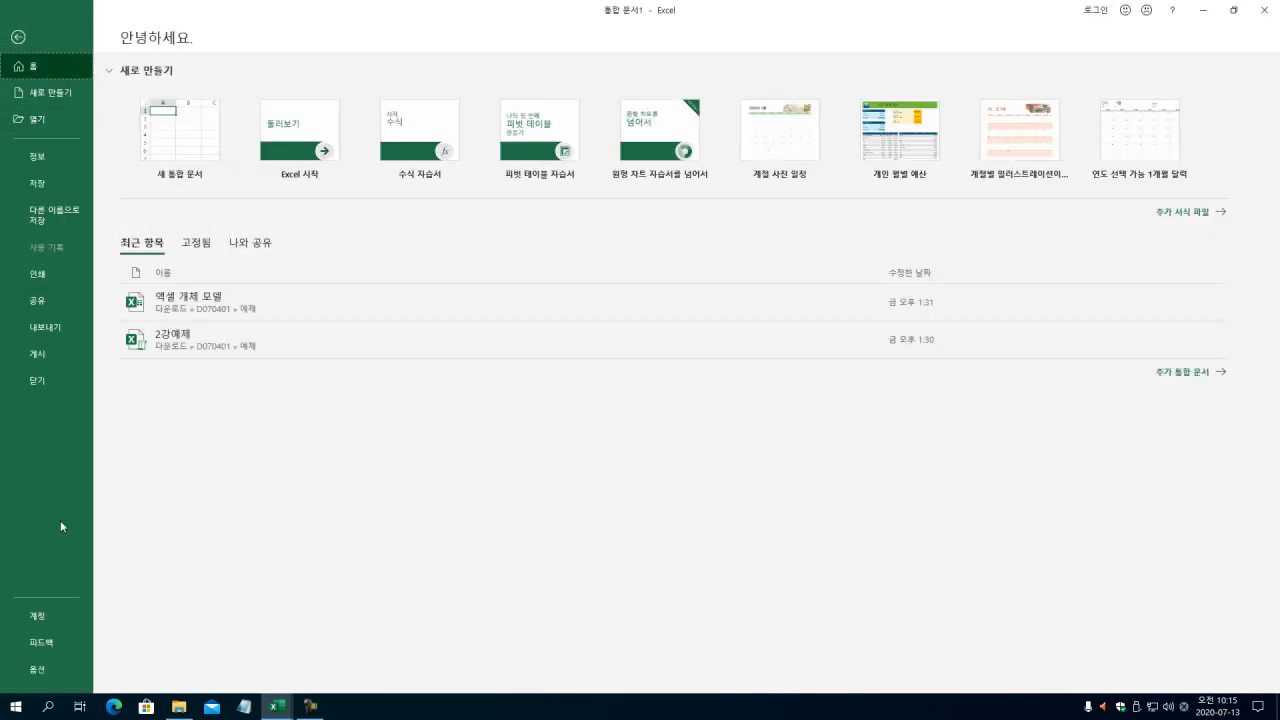
pyautogui.click(40, 670)
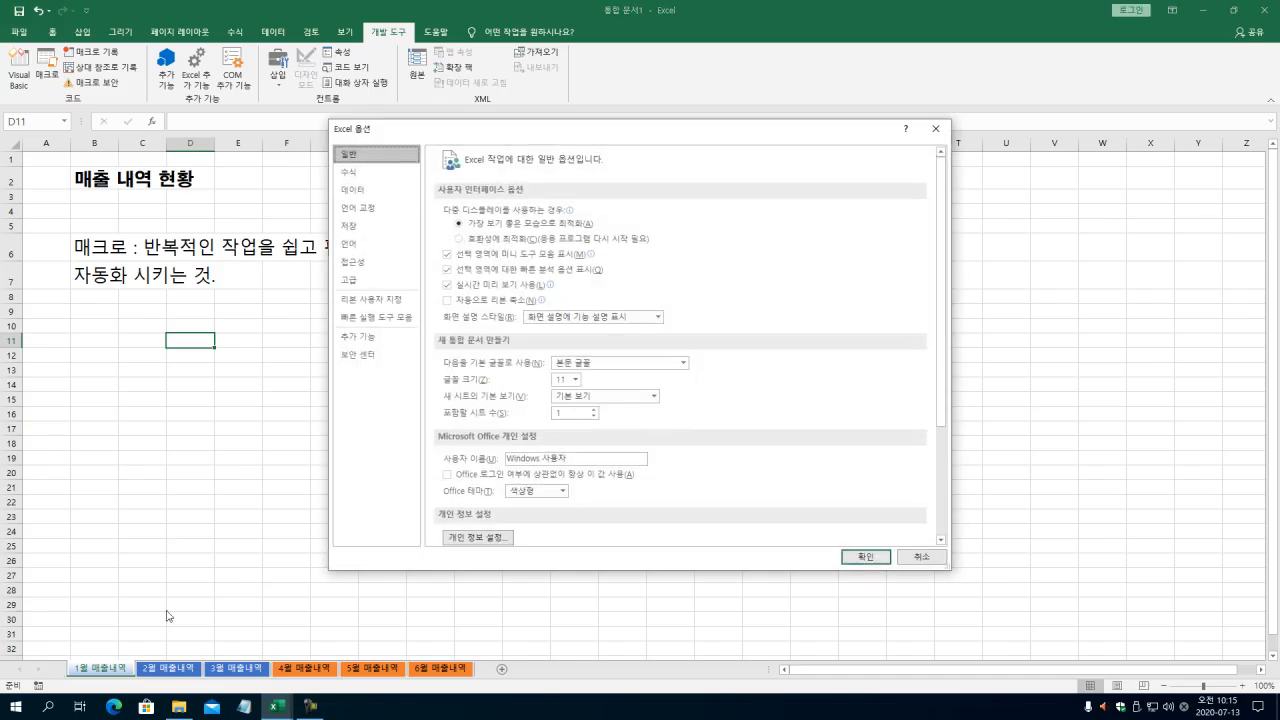
pyautogui.moveTo(605, 133); pyautogui.dragTo(556, 122)
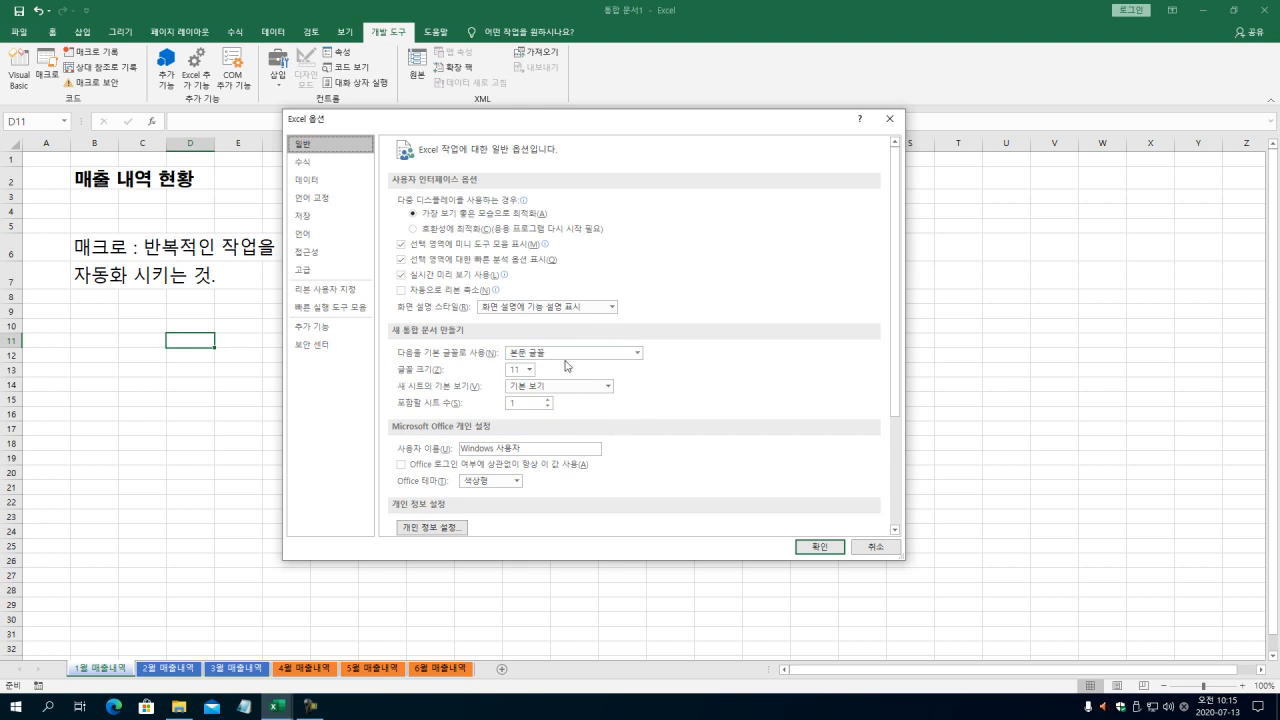
pyautogui.click(529, 370)
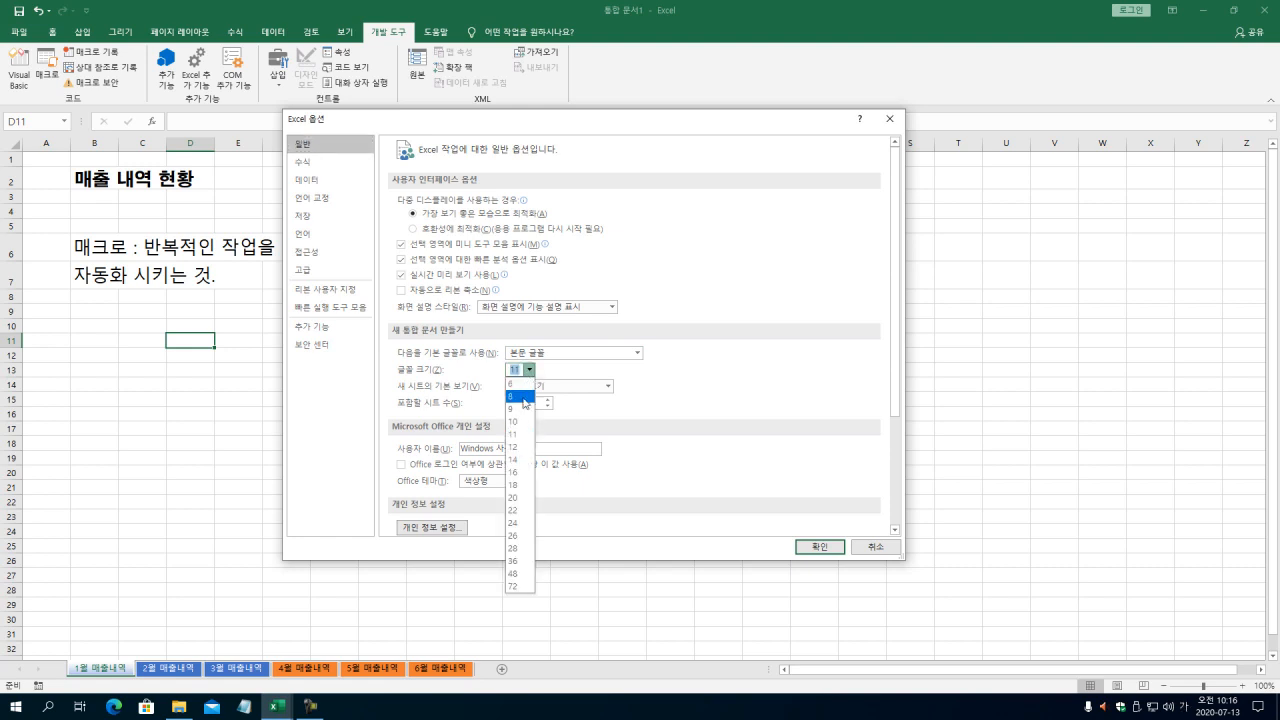
pyautogui.click(622, 400)
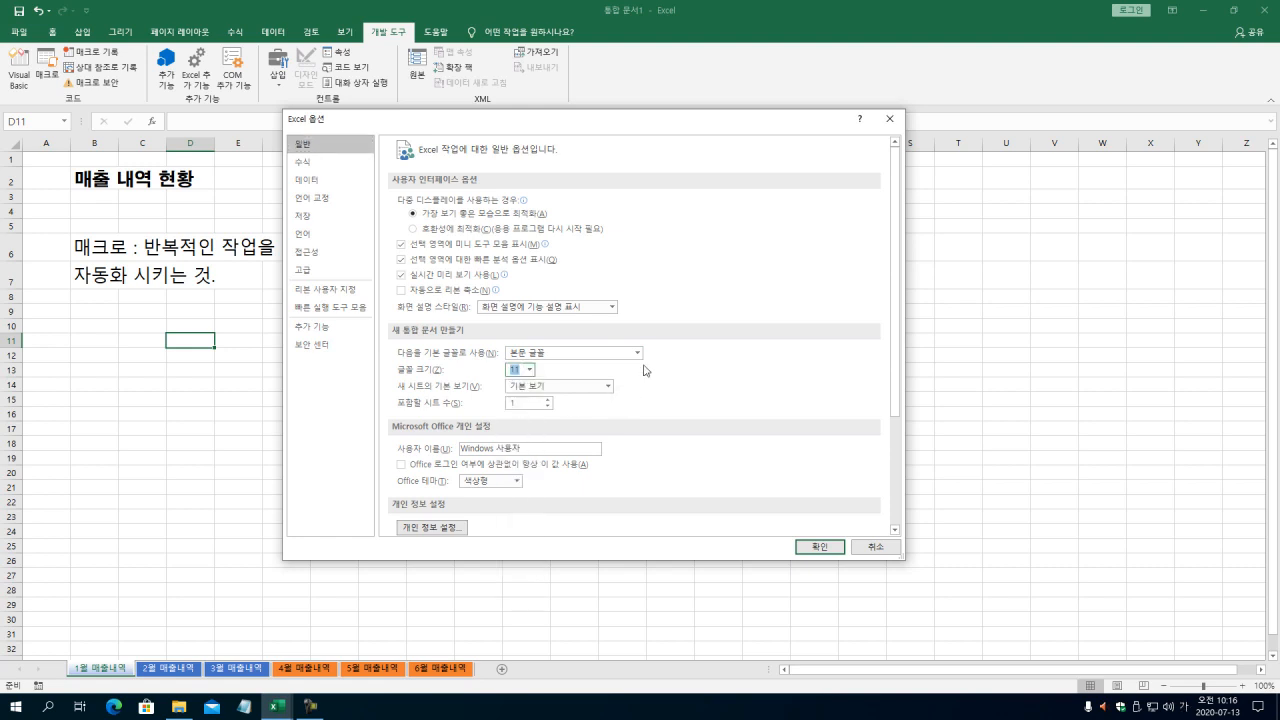
pyautogui.click(637, 354)
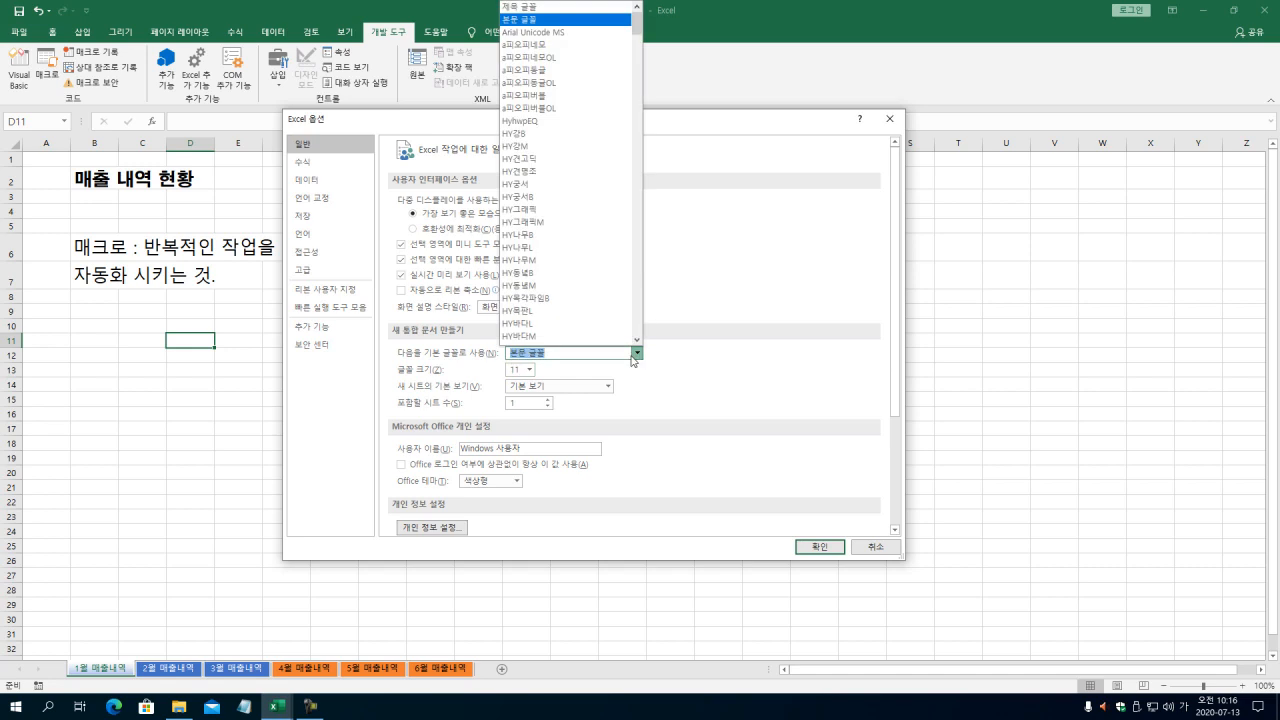
pyautogui.click(652, 390)
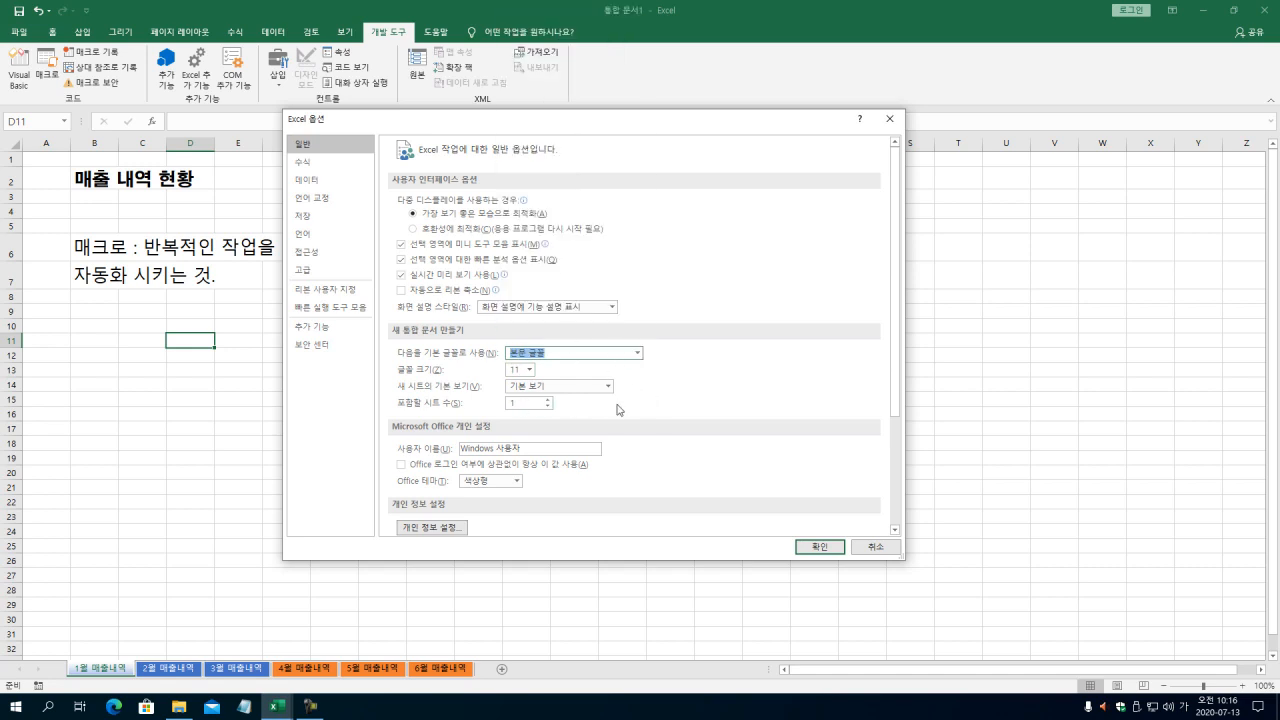
# Step: In the ribbon customization options, switch 개발 도구 off and back on, and apply the options
pyautogui.click(317, 297)
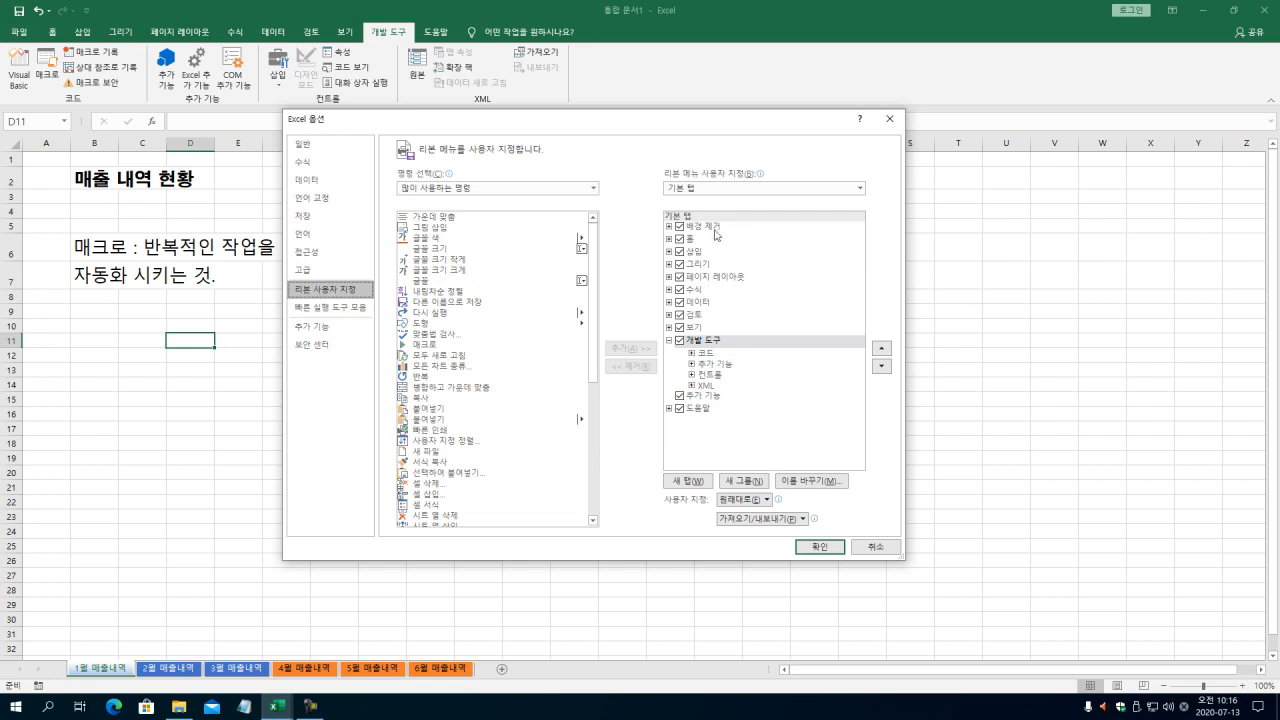
pyautogui.click(680, 341)
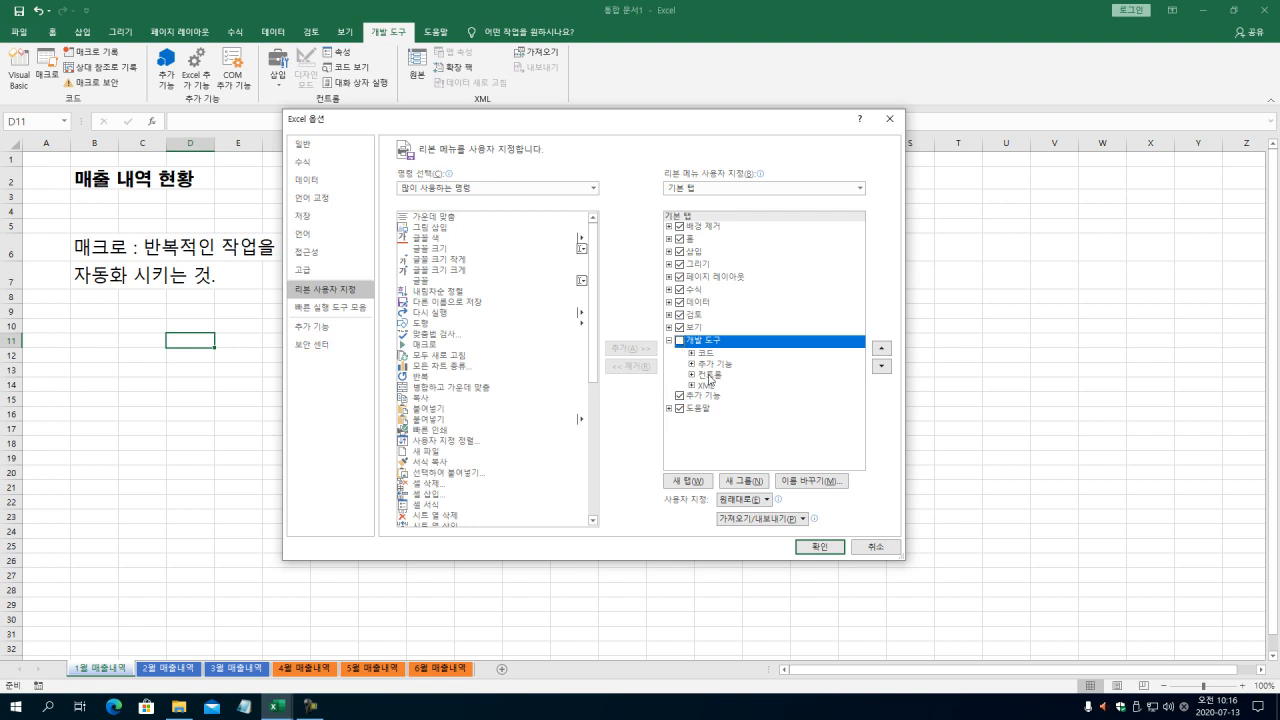
pyautogui.click(680, 341)
pyautogui.click(820, 547)
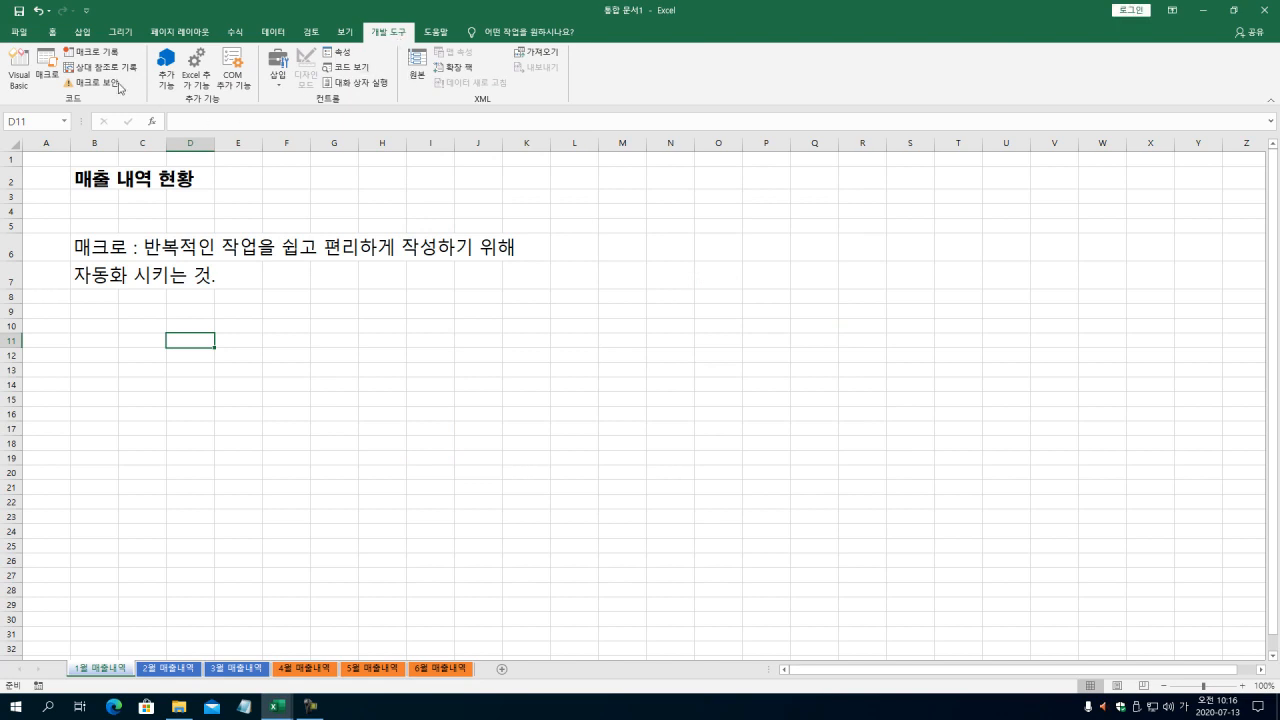
# Step: Reopen the ribbon customization options to review the 개발 도구 entry, and close them without applying changes
pyautogui.click(20, 34)
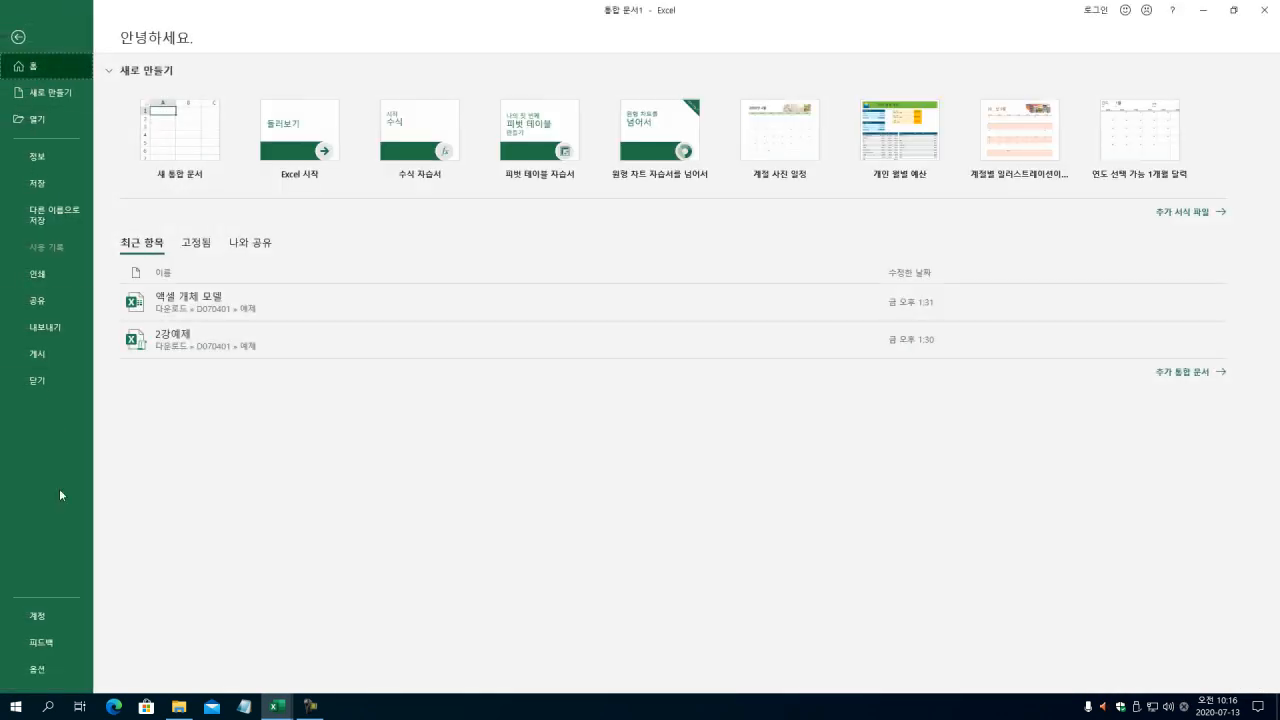
pyautogui.click(44, 675)
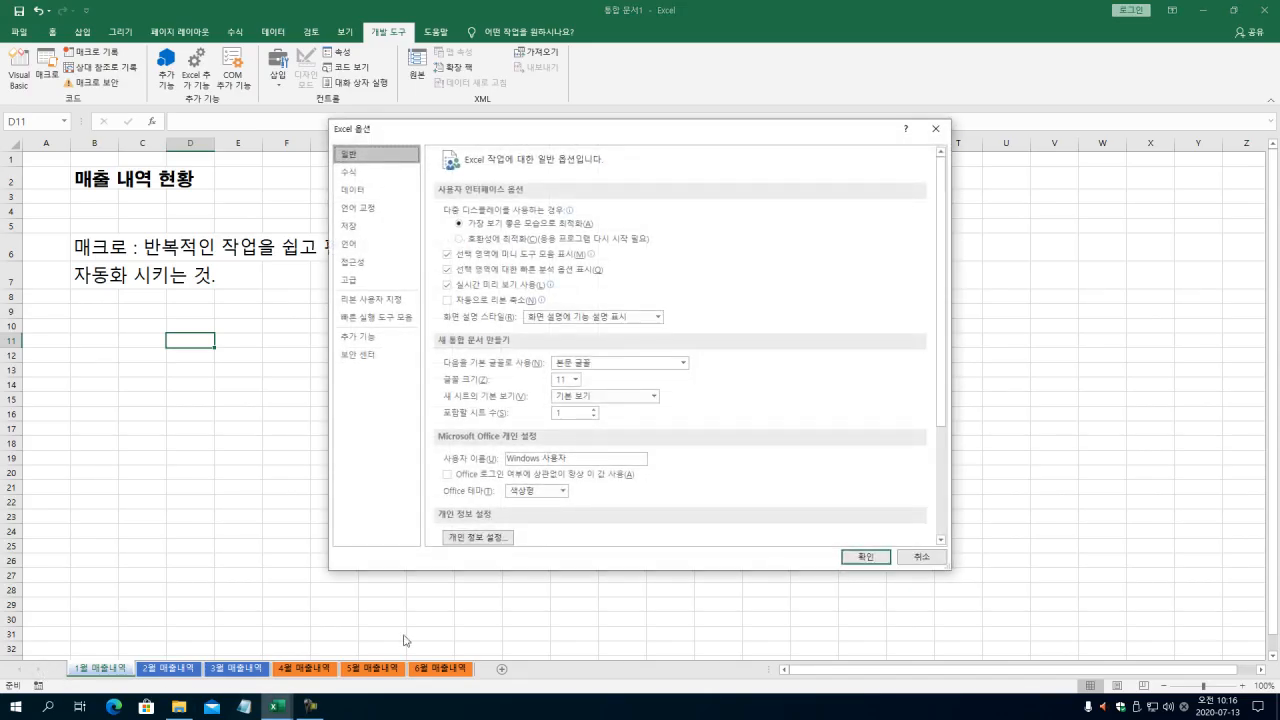
pyautogui.click(370, 302)
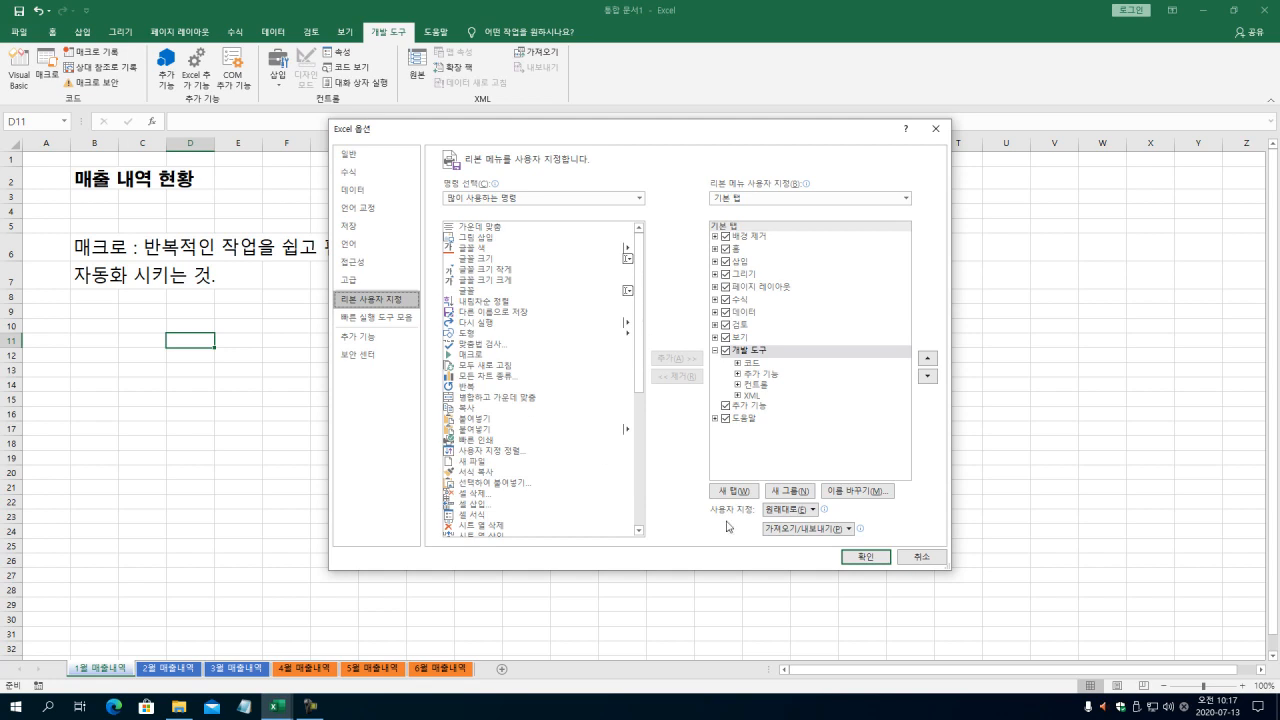
pyautogui.click(920, 557)
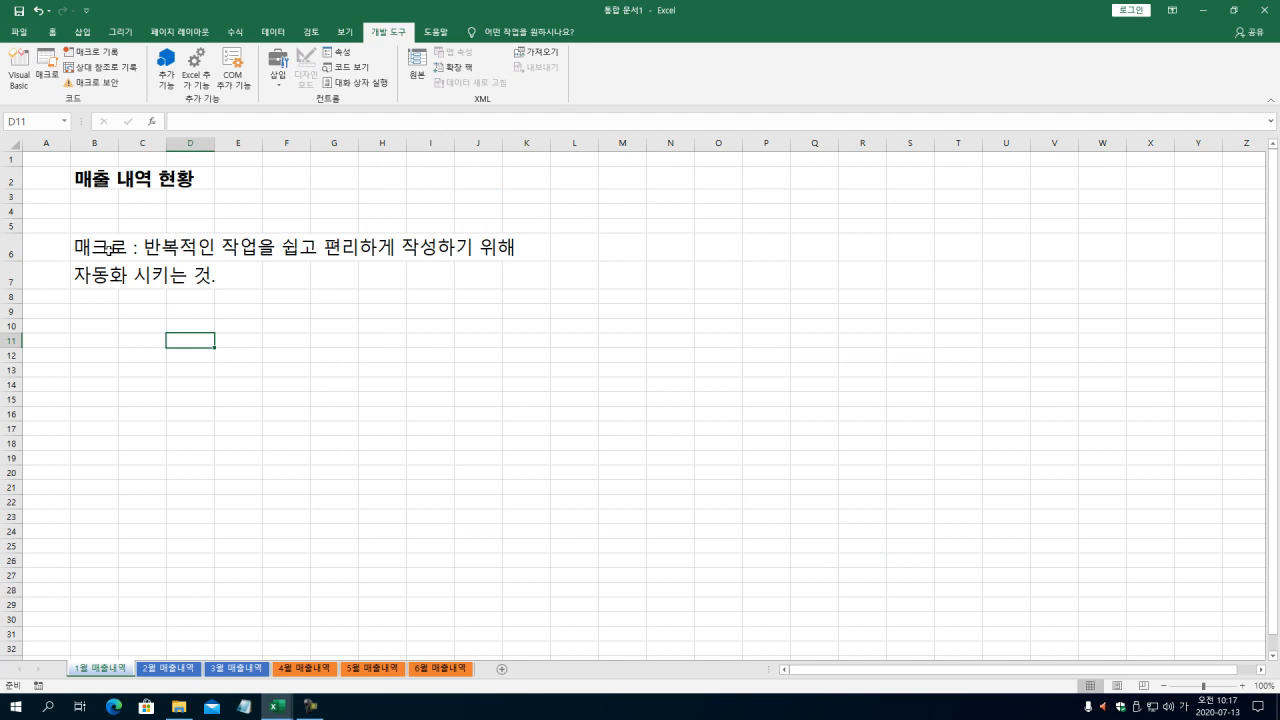
# Step: Select cell B10 and look over the 홈 and 삽입 ribbon commands
pyautogui.click(110, 250)
pyautogui.click(163, 340)
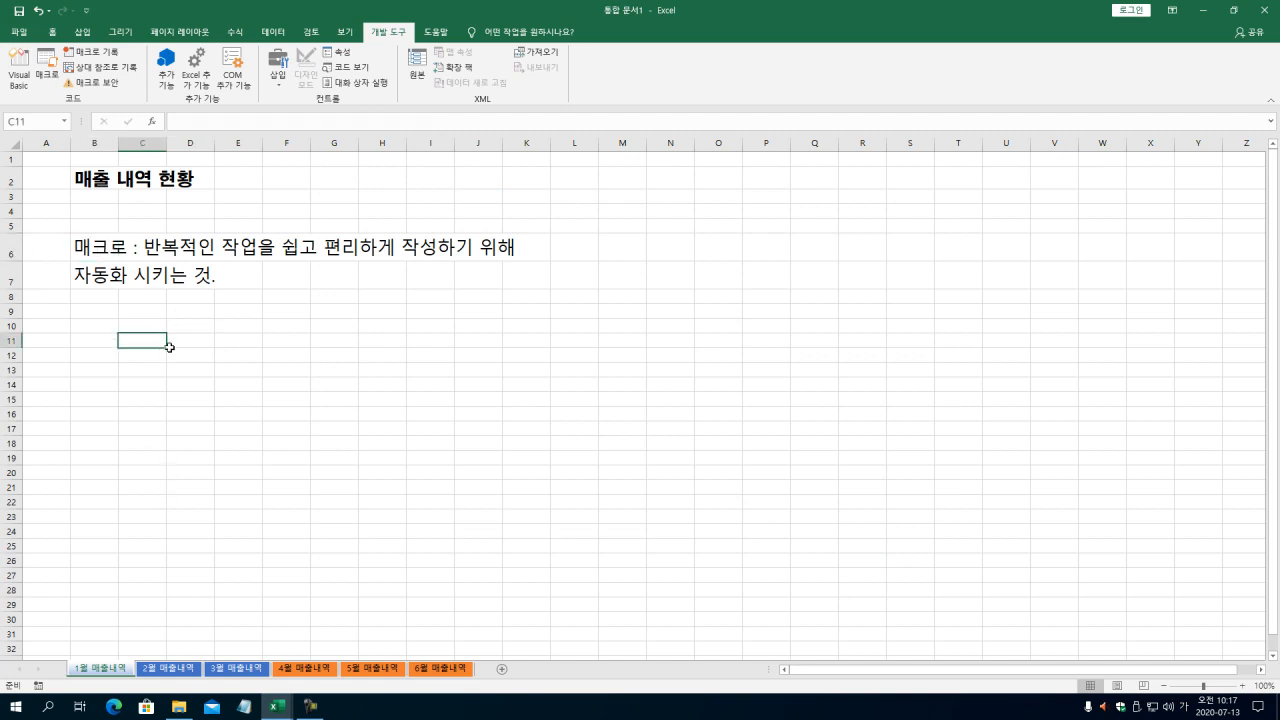
pyautogui.click(102, 328)
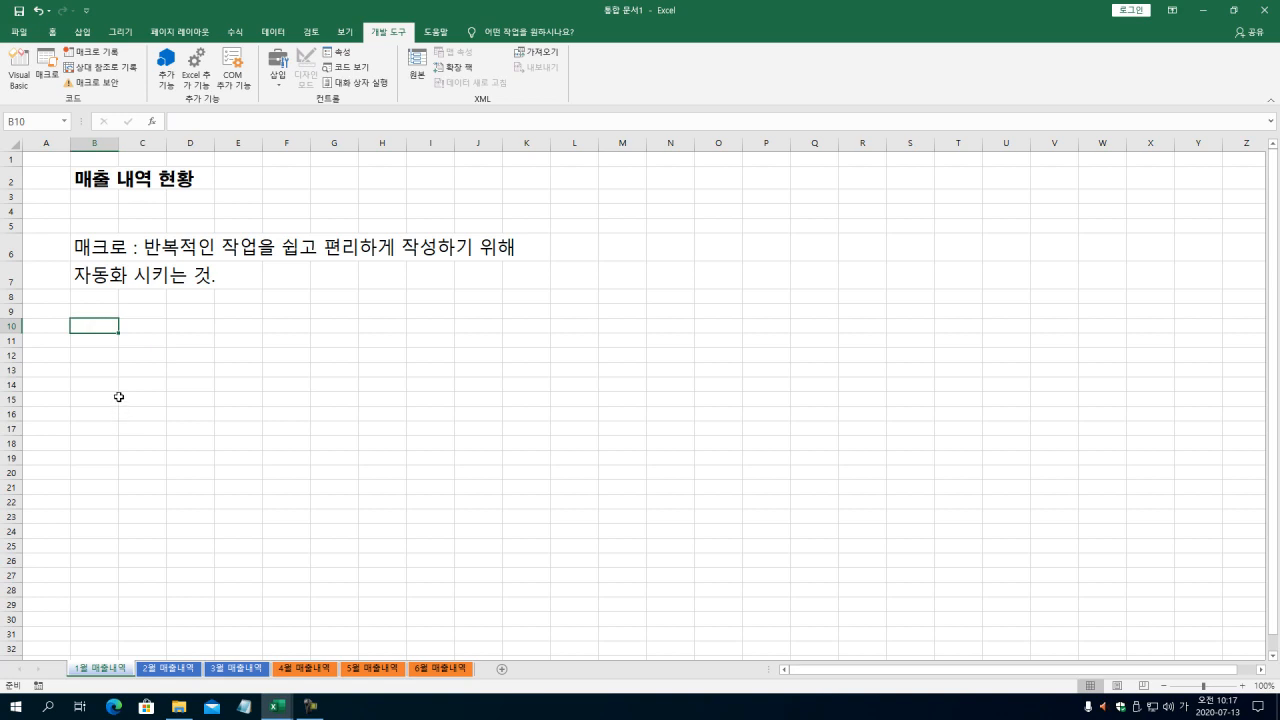
pyautogui.click(52, 32)
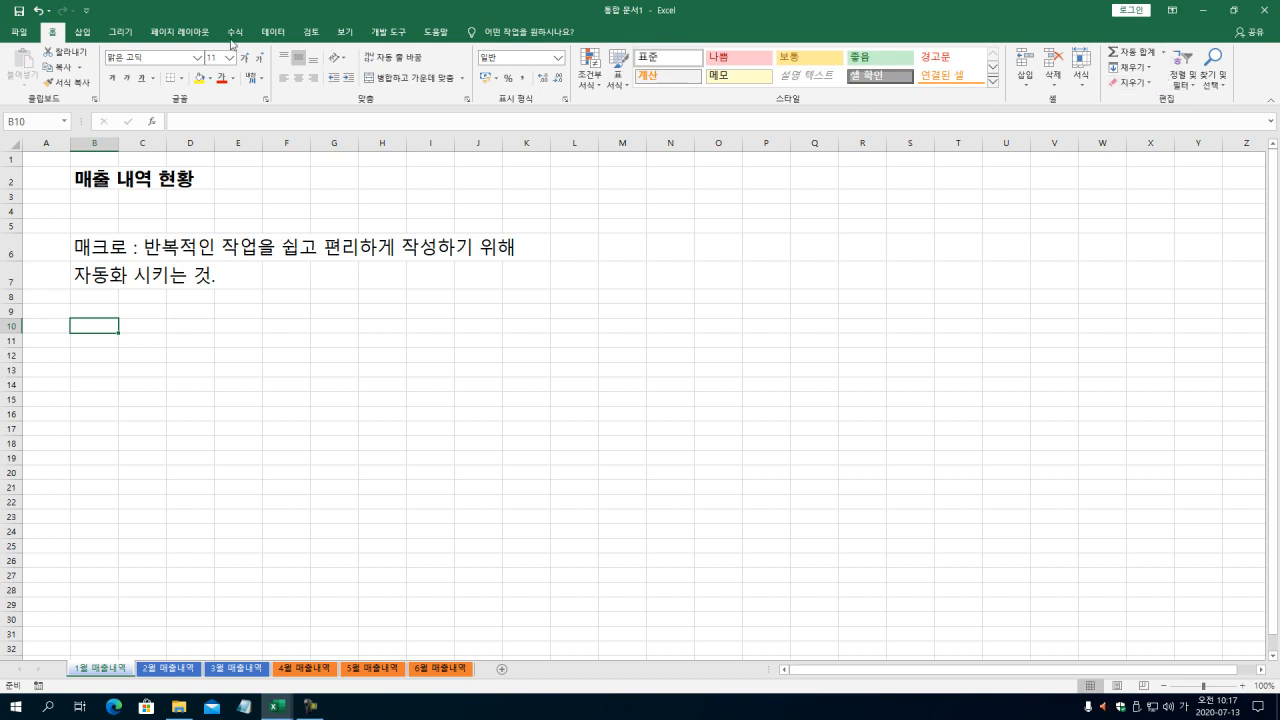
pyautogui.click(81, 33)
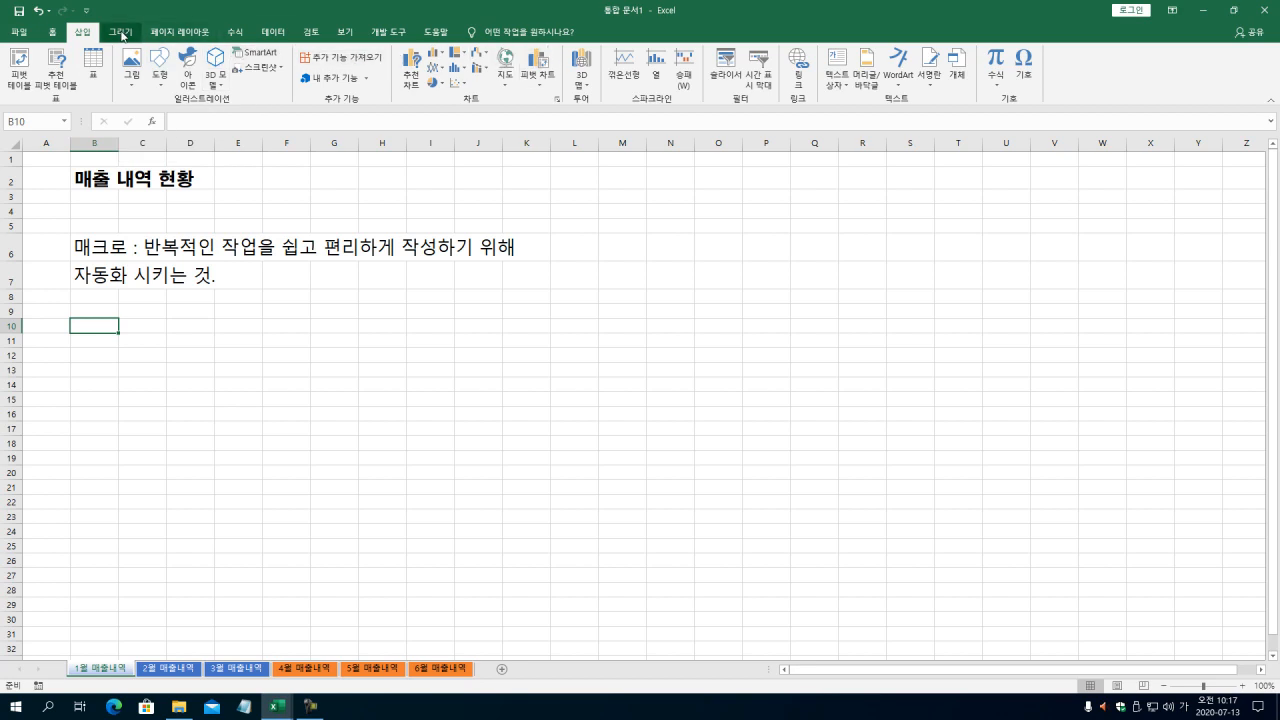
# Step: Circle 쉽고 and underline 편리하게 작성하기 위해 in the B6 text with the red pen
pyautogui.click(121, 32)
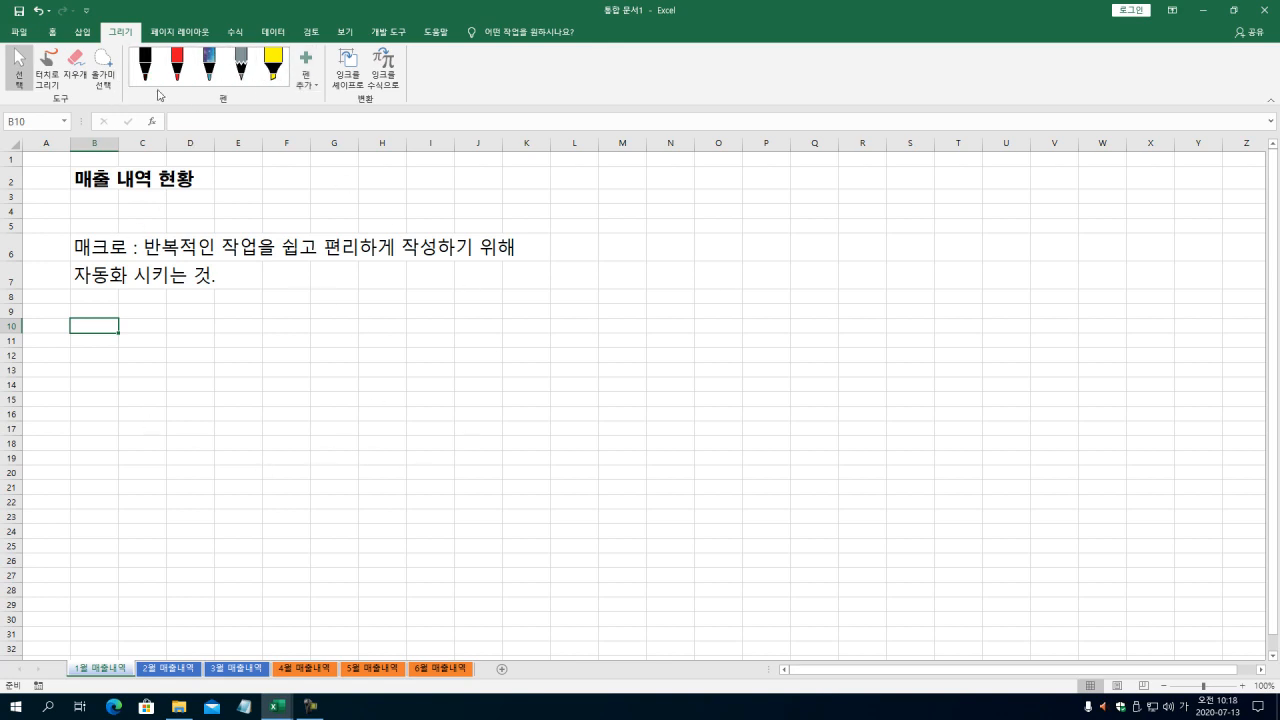
pyautogui.click(178, 66)
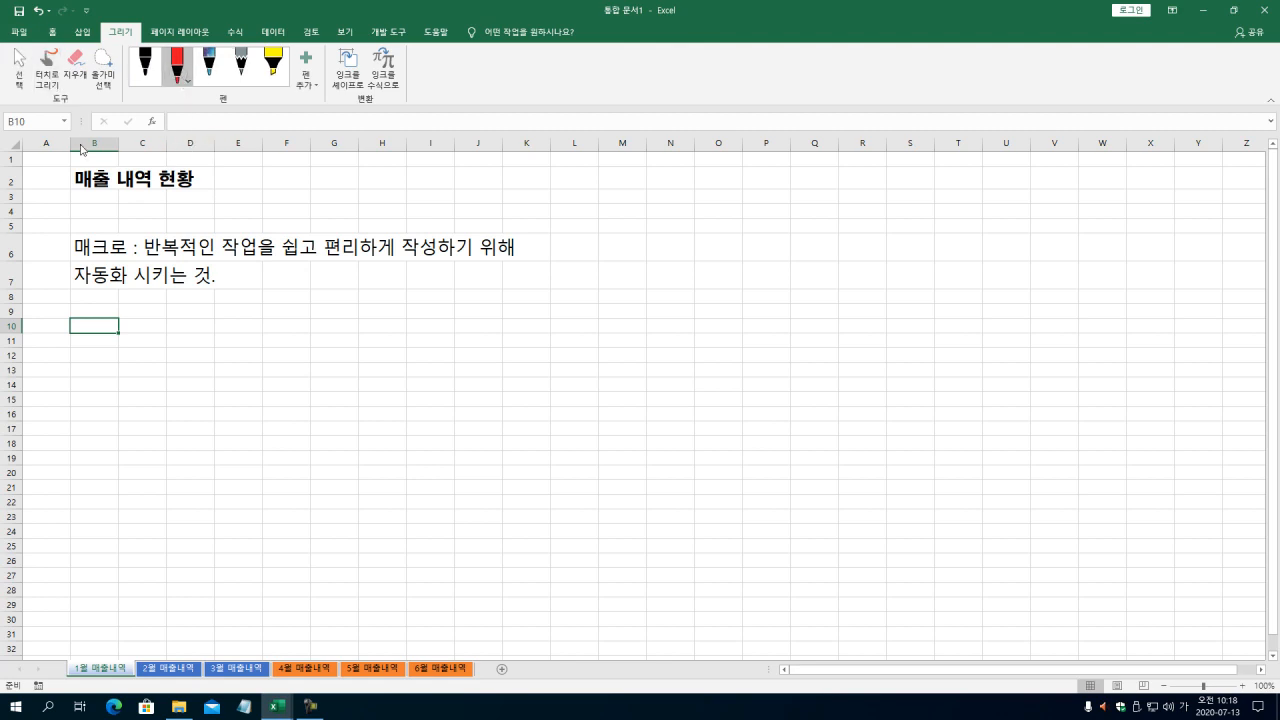
pyautogui.moveTo(282, 264)
pyautogui.mouseDown()
pyautogui.moveTo(306, 224)
pyautogui.moveTo(310, 266)
pyautogui.moveTo(459, 267)
pyautogui.mouseUp()
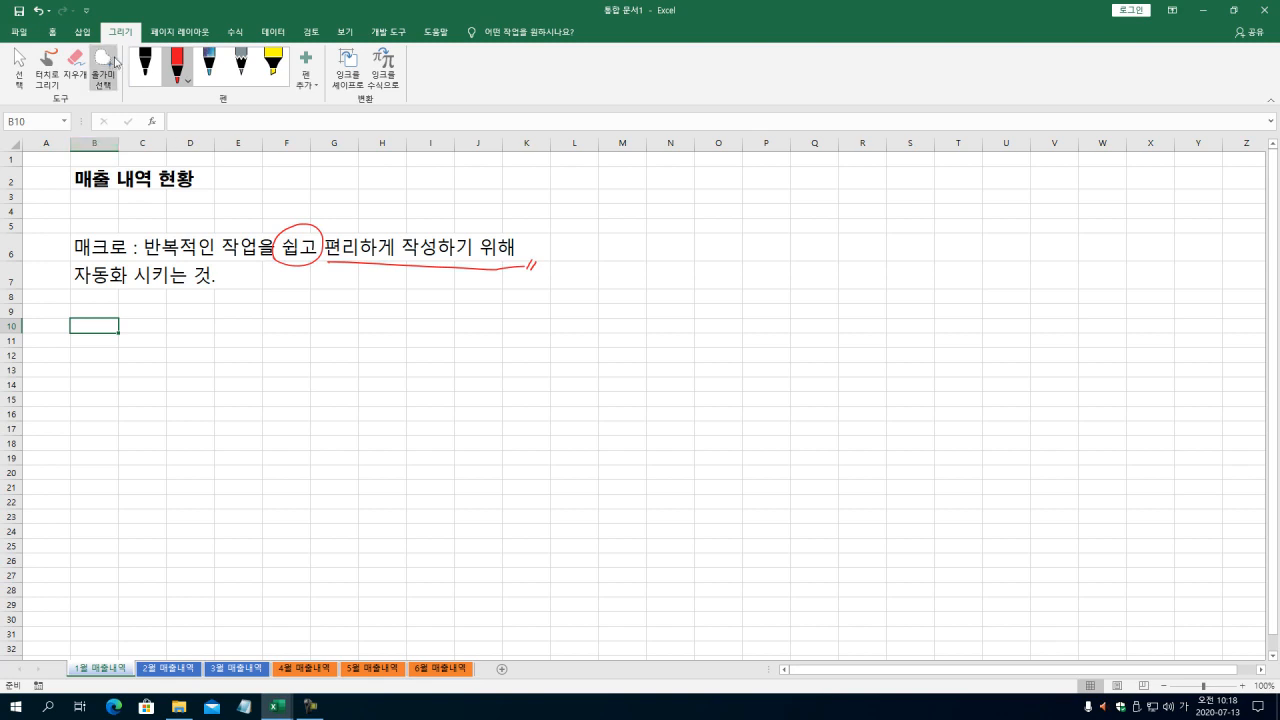
# Step: Erase the red circle and underline from the macro definition text
pyautogui.click(75, 68)
pyautogui.click(298, 228)
pyautogui.click(420, 267)
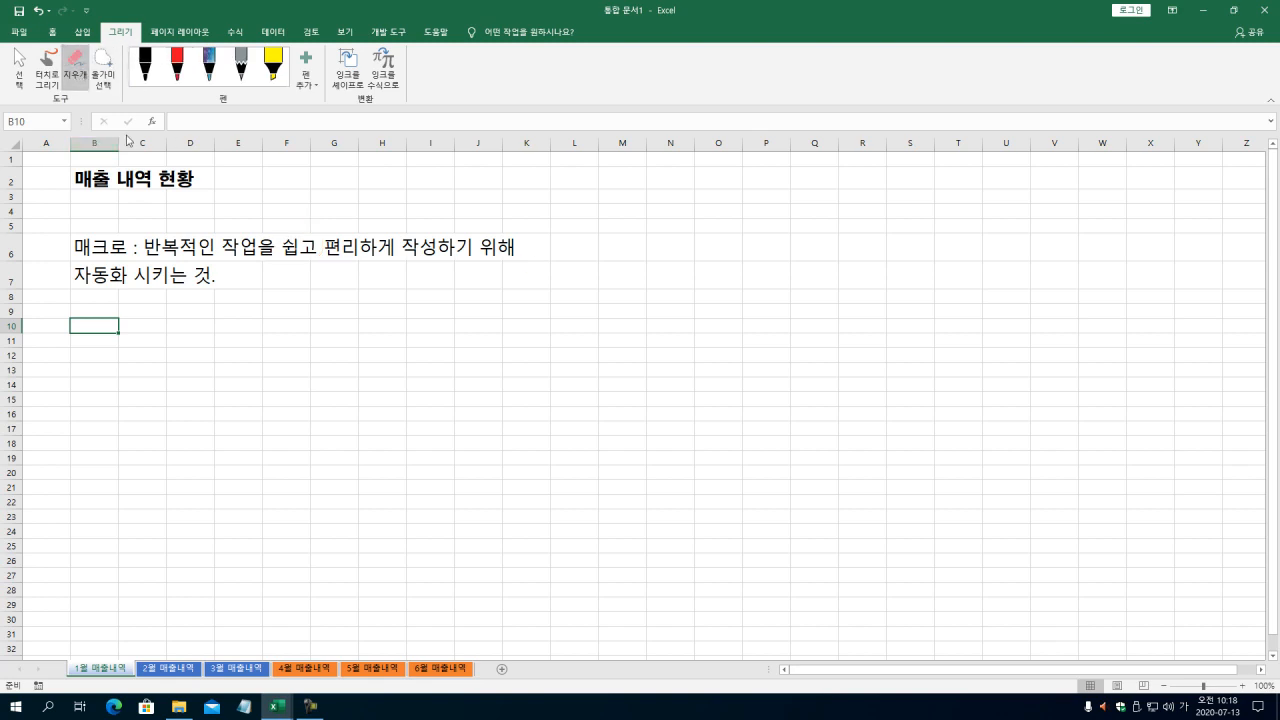
# Step: Look over the 페이지 레이아웃, 수식, 데이터, 검토, 보기, 개발 도구 and 홈 ribbon commands
pyautogui.click(180, 31)
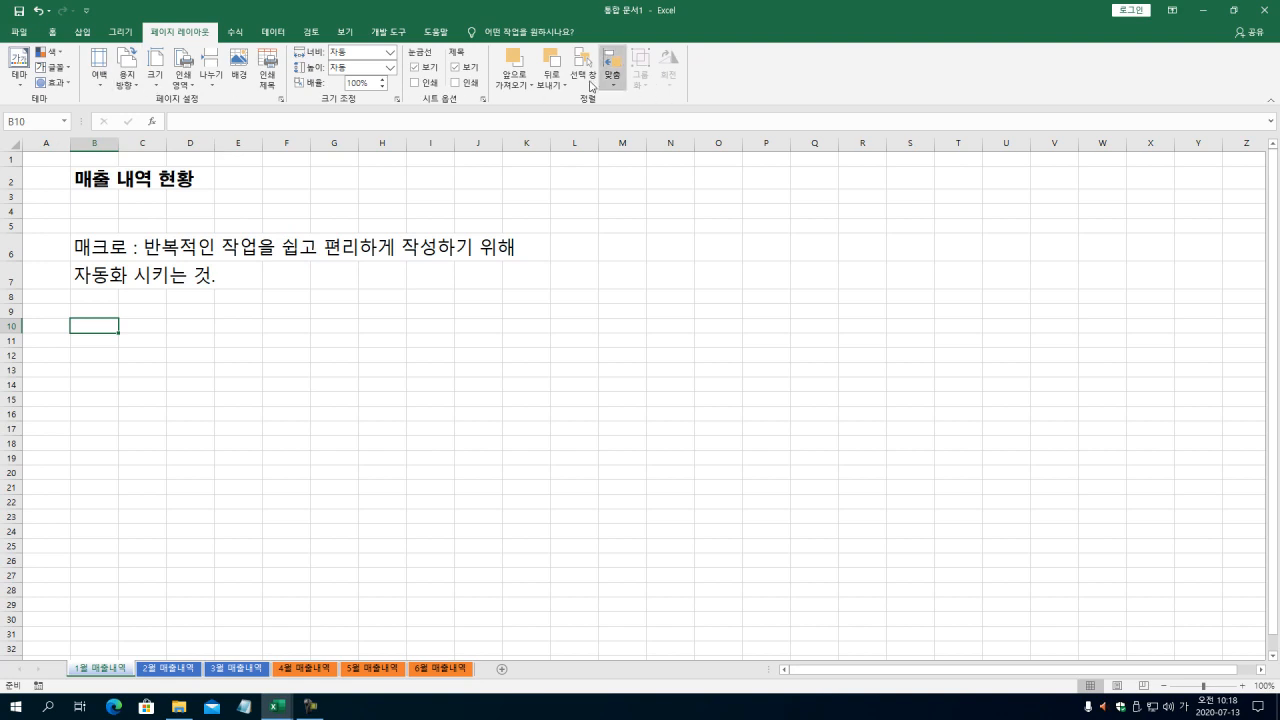
pyautogui.click(235, 31)
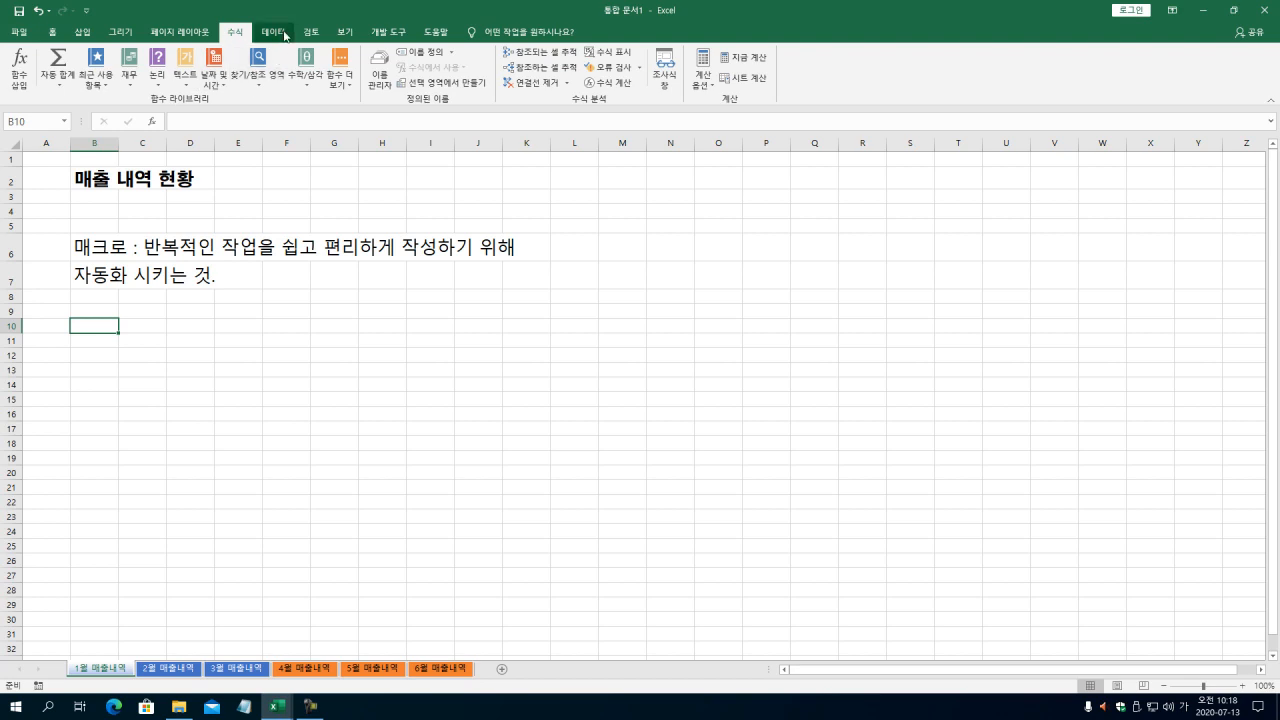
pyautogui.click(284, 35)
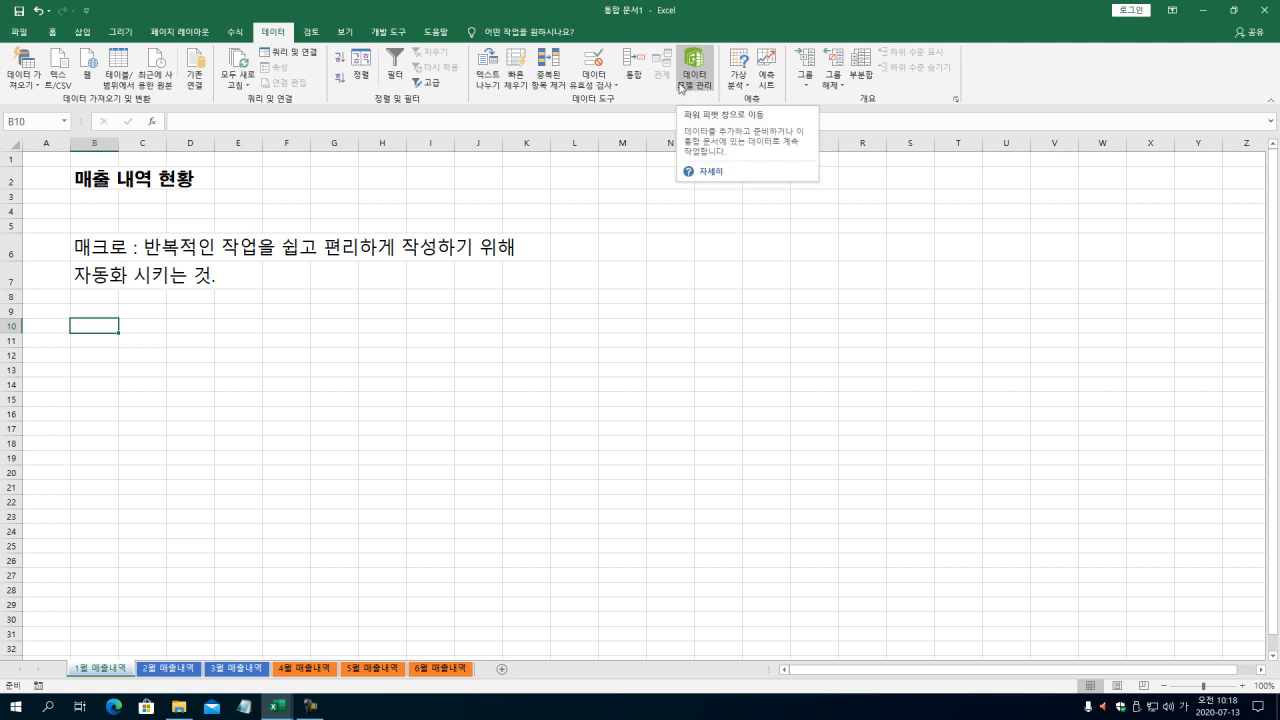
pyautogui.click(311, 33)
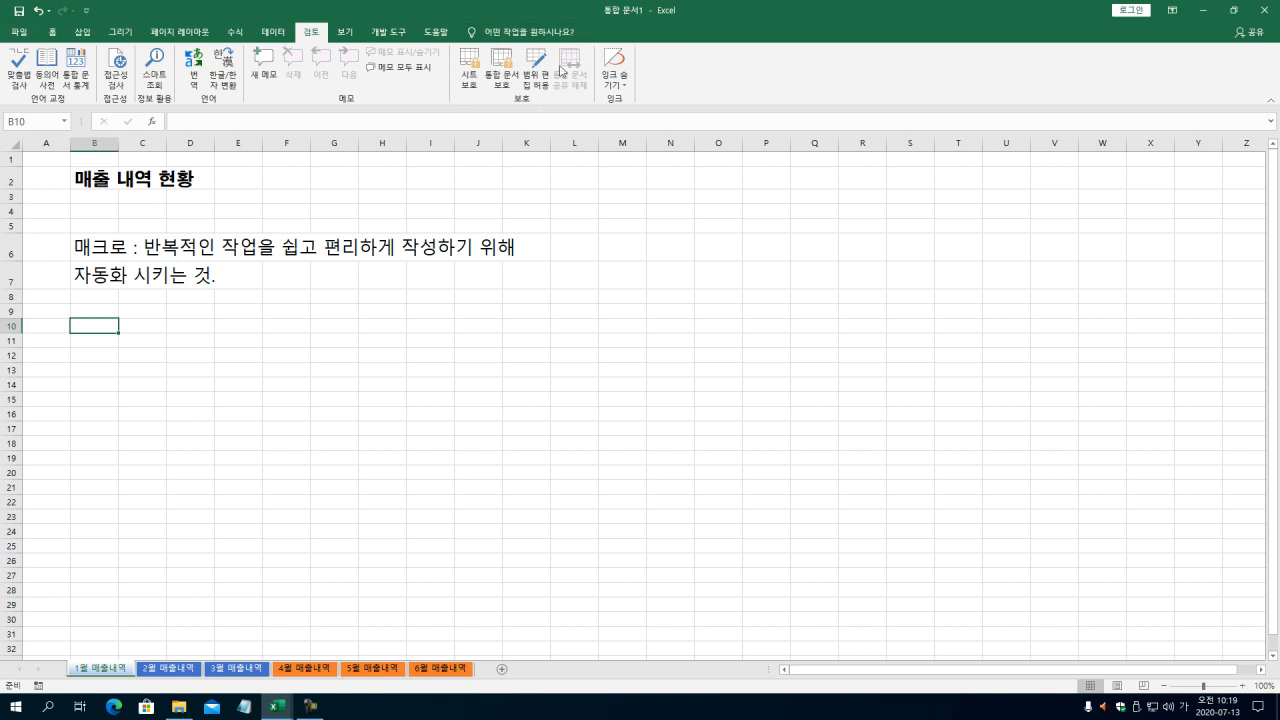
pyautogui.click(344, 33)
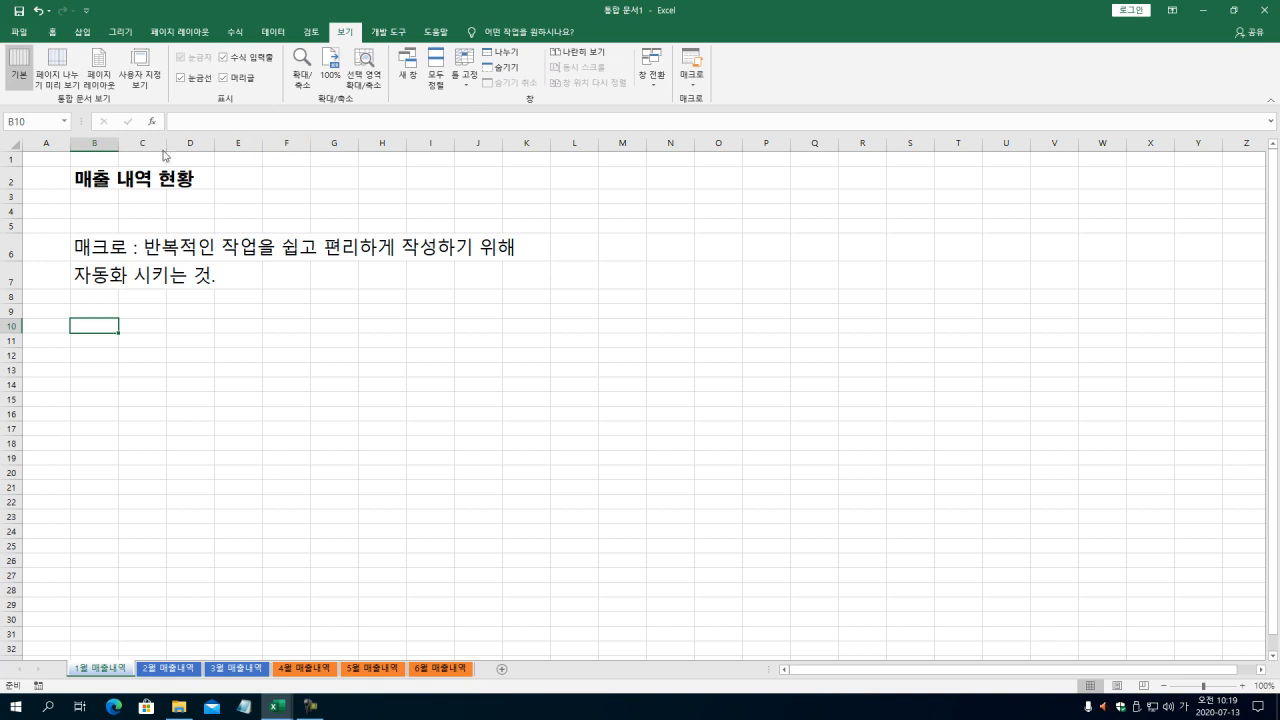
pyautogui.click(392, 33)
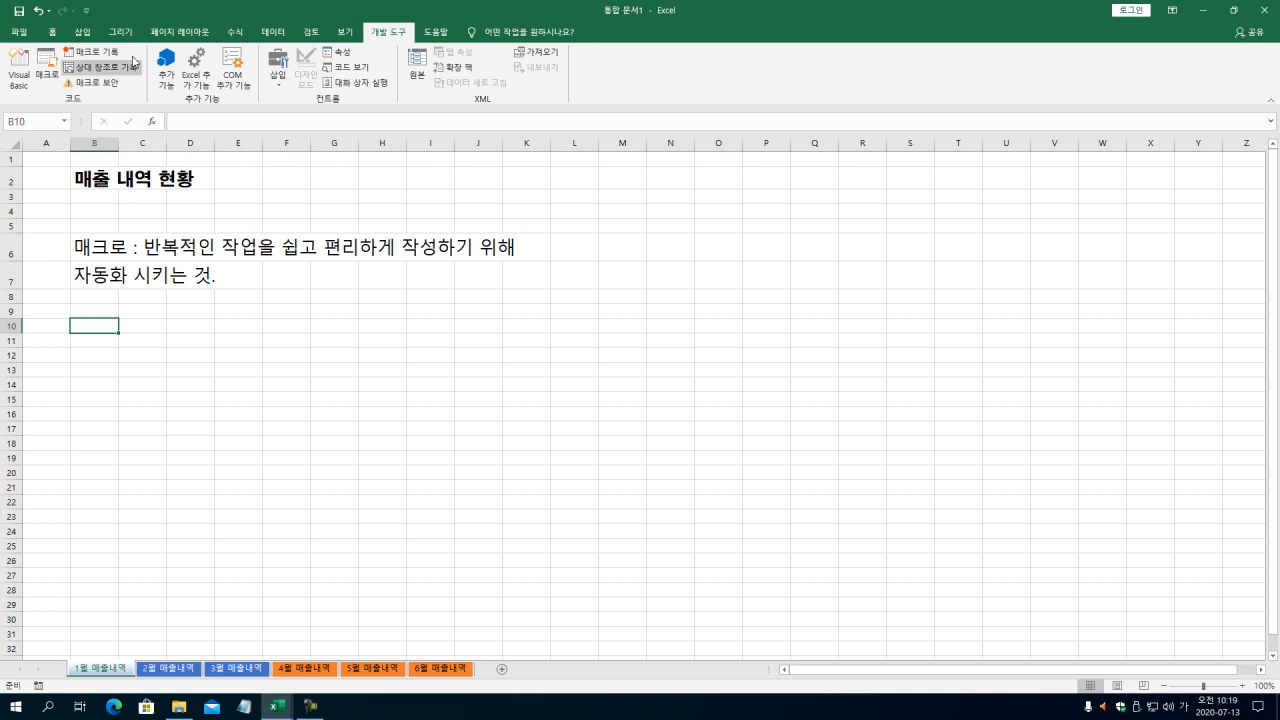
pyautogui.click(54, 33)
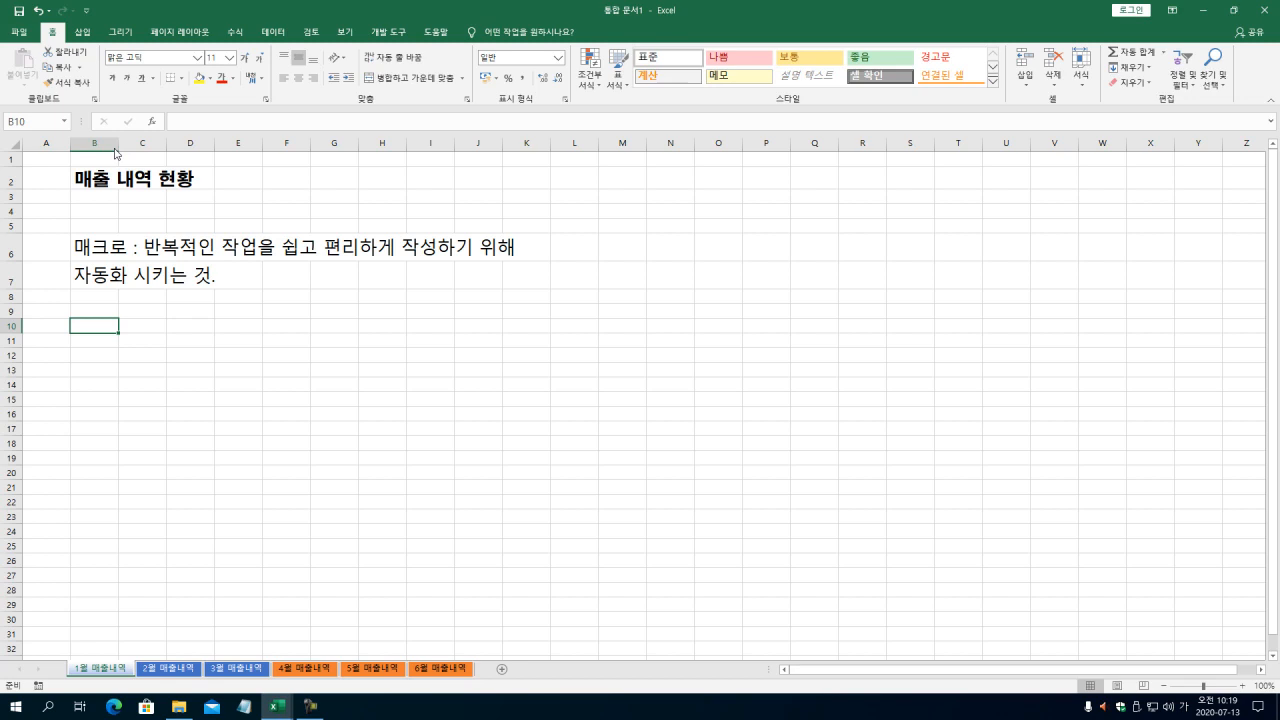
pyautogui.click(120, 31)
pyautogui.click(83, 31)
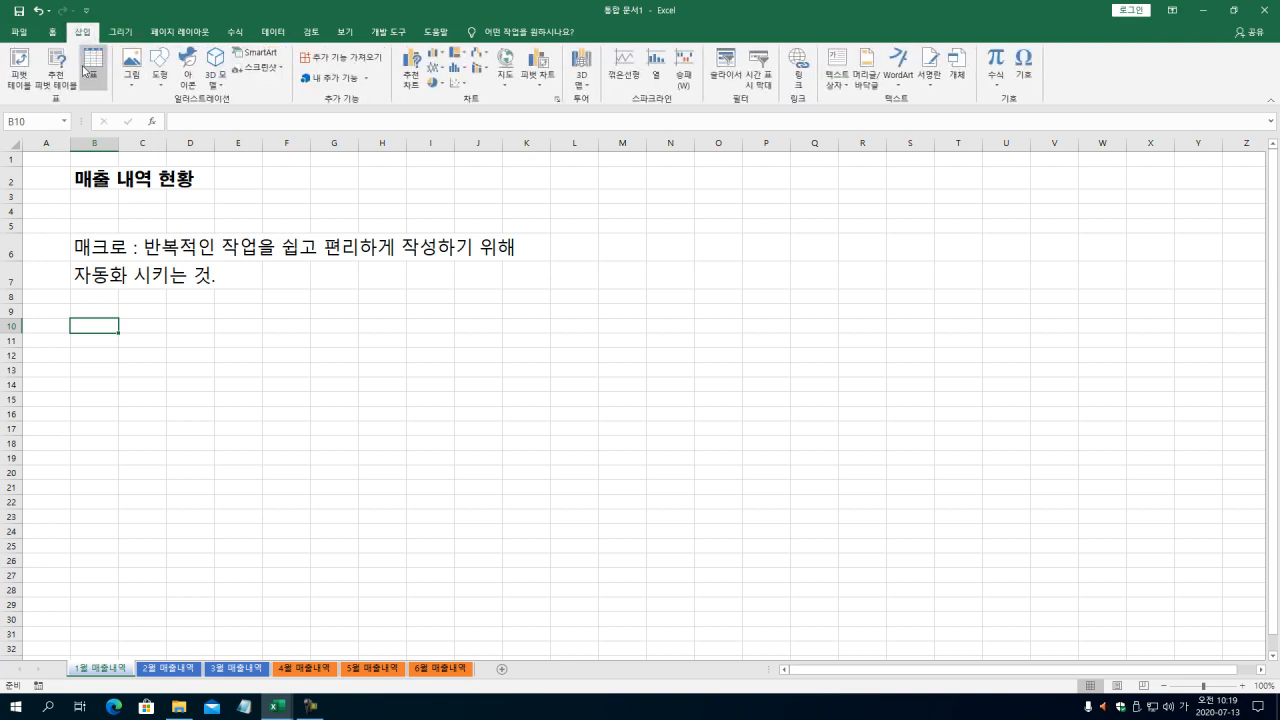
pyautogui.click(165, 84)
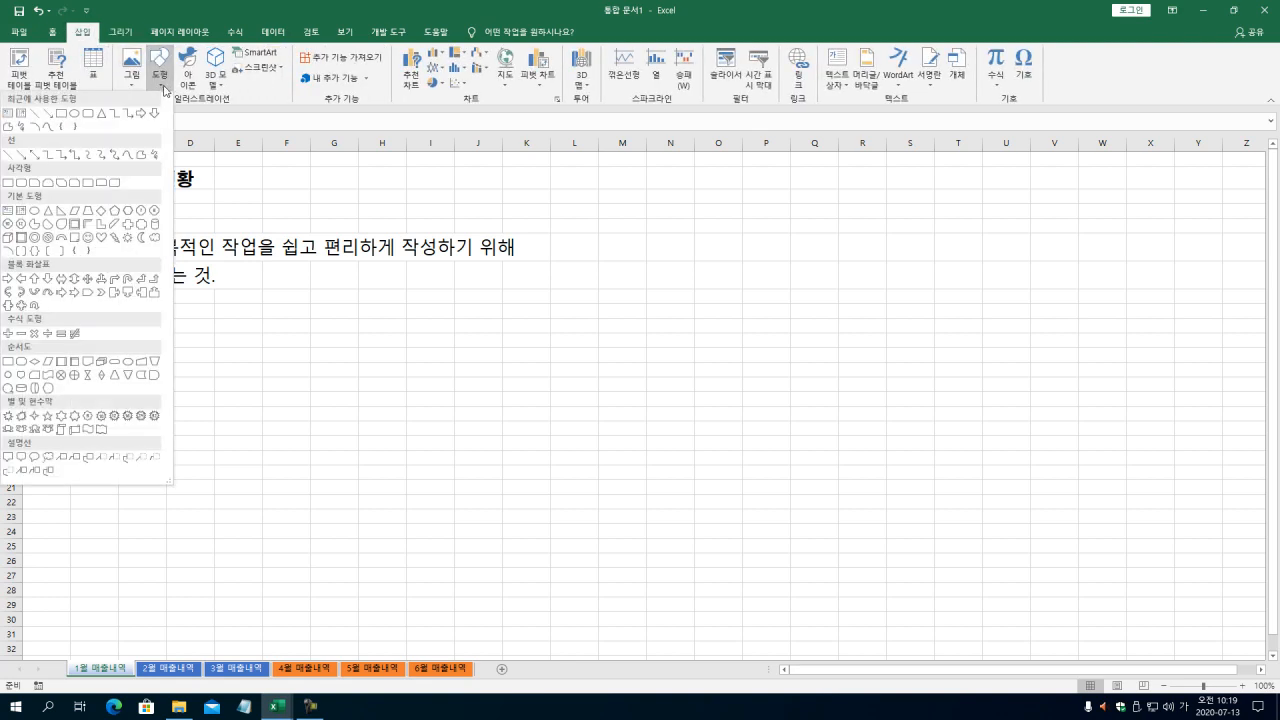
pyautogui.click(61, 113)
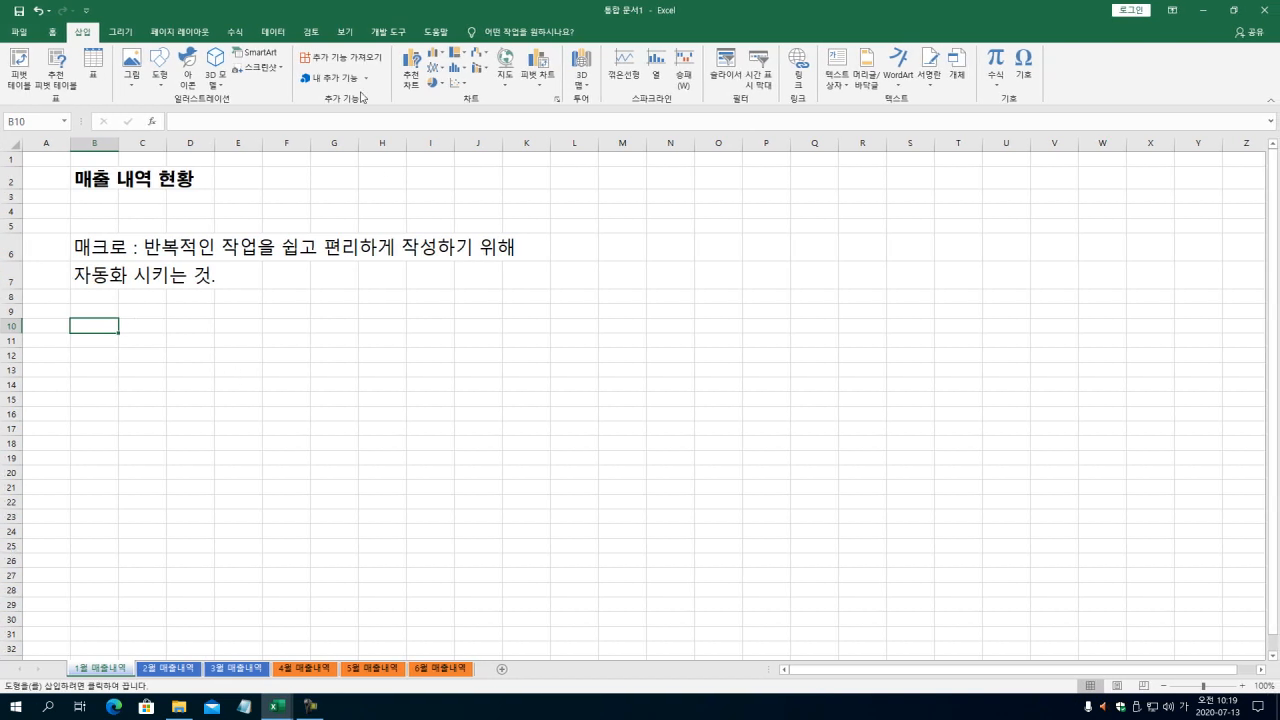
# Step: Switch from the ink eraser to the 선택 tool and draw a rectangle about 3.2 cm high and 5.11 cm wide below the macro definition
pyautogui.click(120, 31)
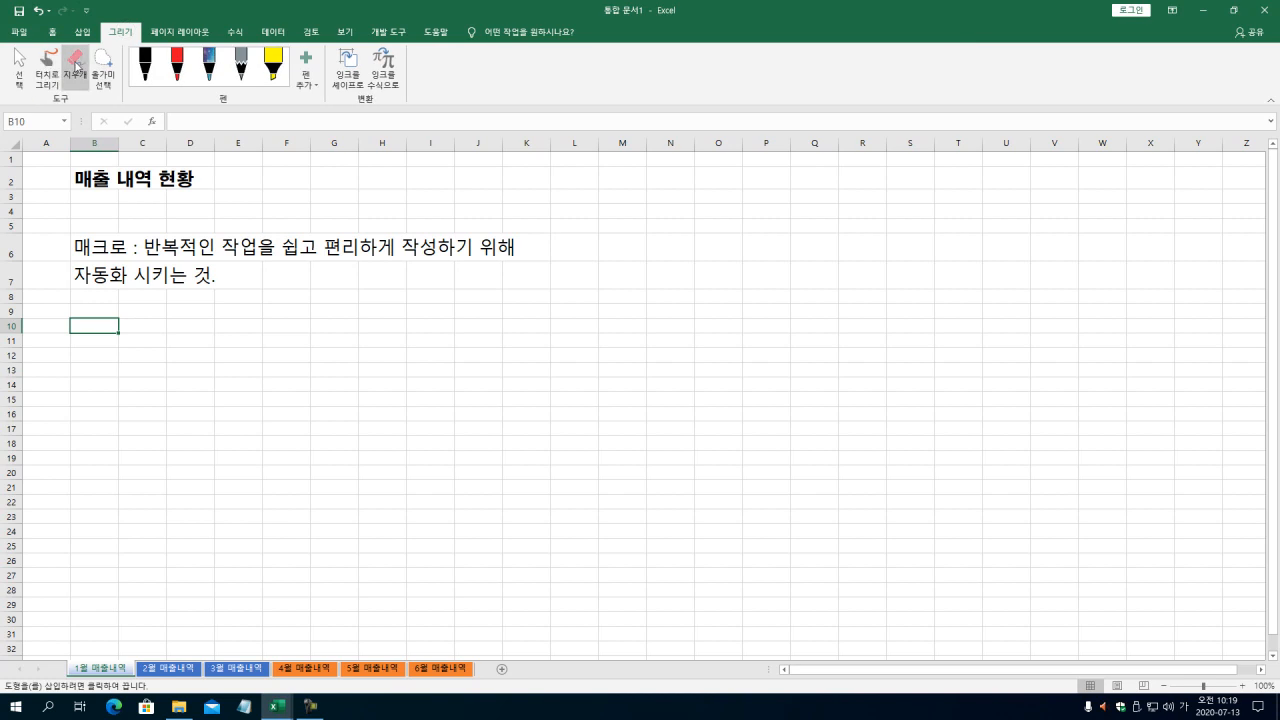
pyautogui.click(18, 64)
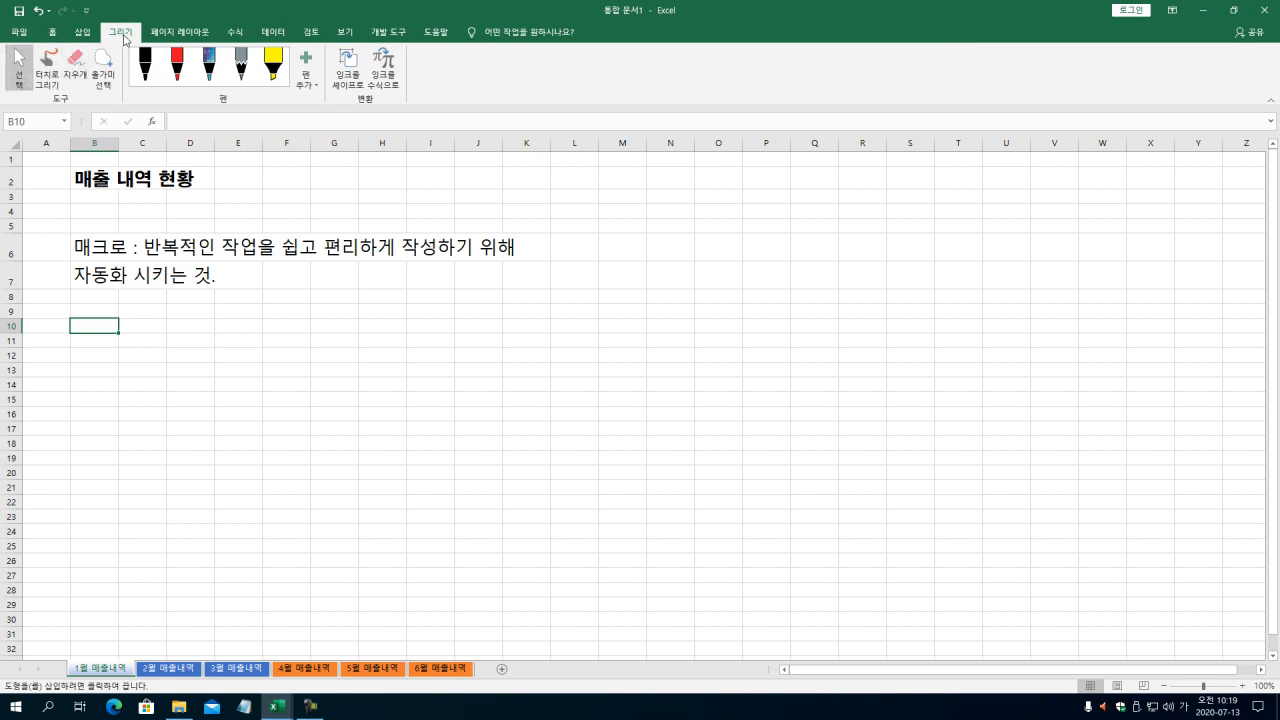
pyautogui.click(82, 31)
pyautogui.click(159, 68)
pyautogui.press('Escape')
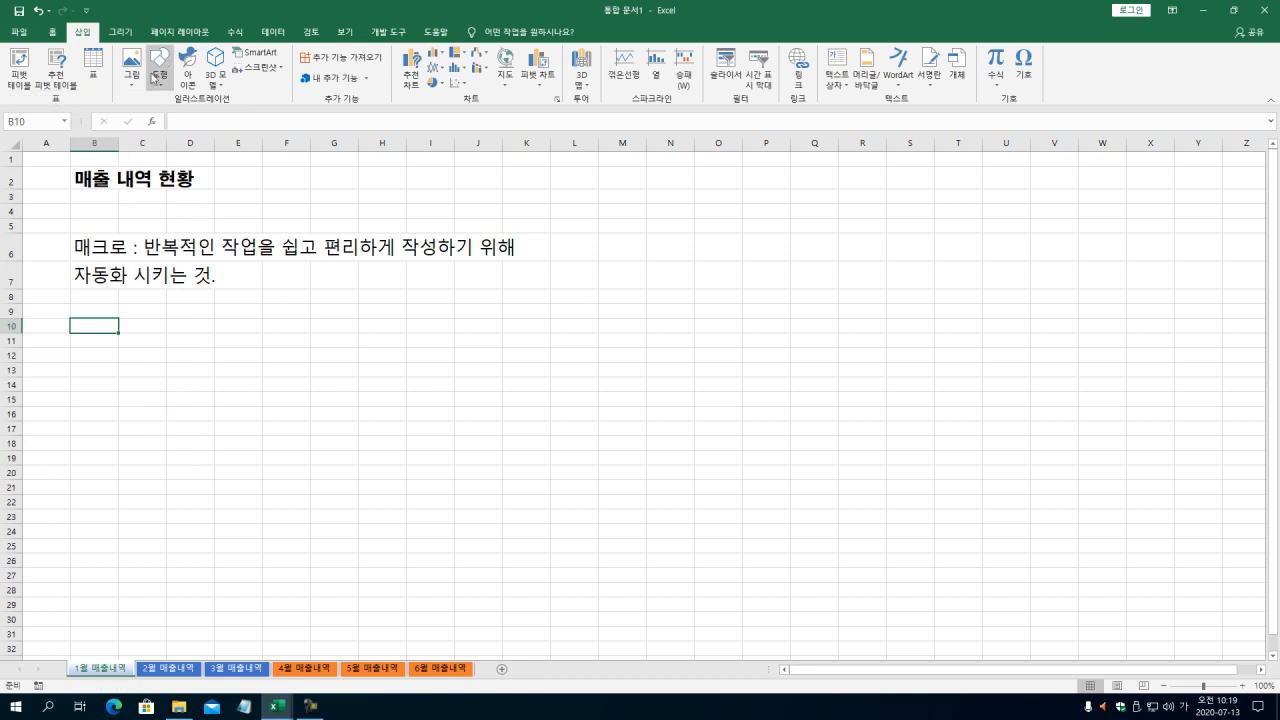
pyautogui.click(152, 76)
pyautogui.click(68, 121)
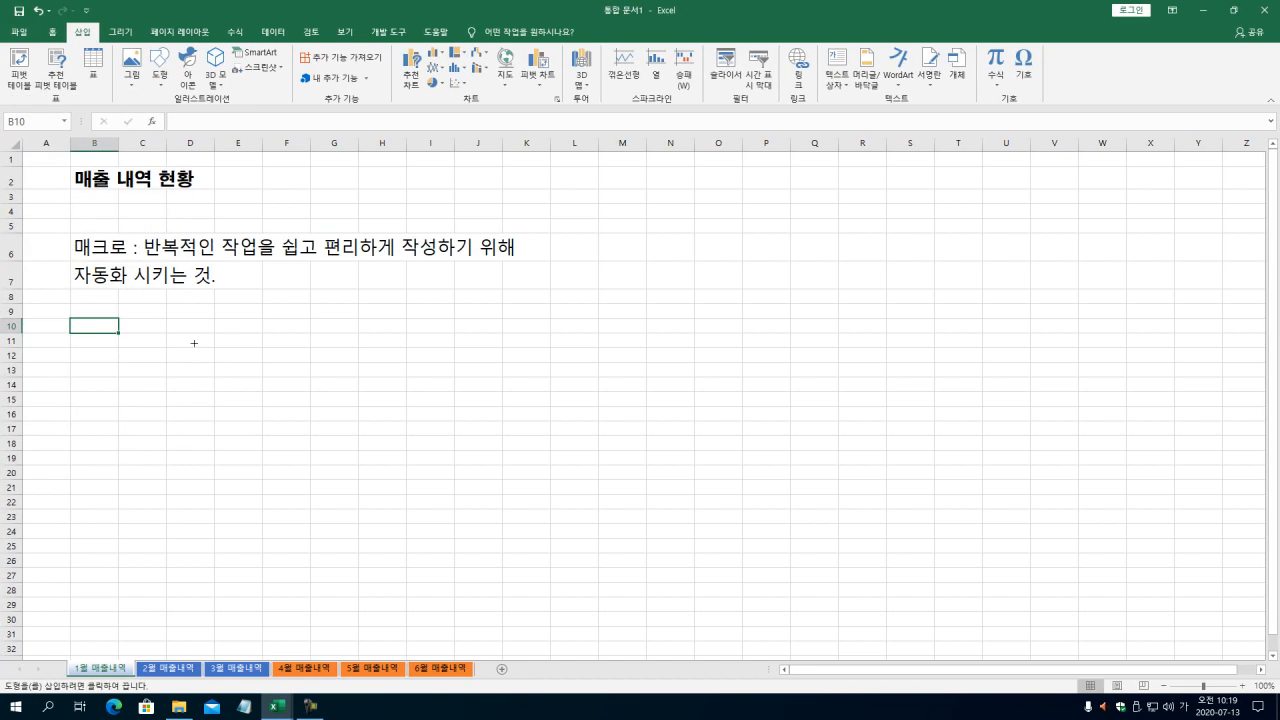
pyautogui.moveTo(203, 324); pyautogui.dragTo(332, 405)
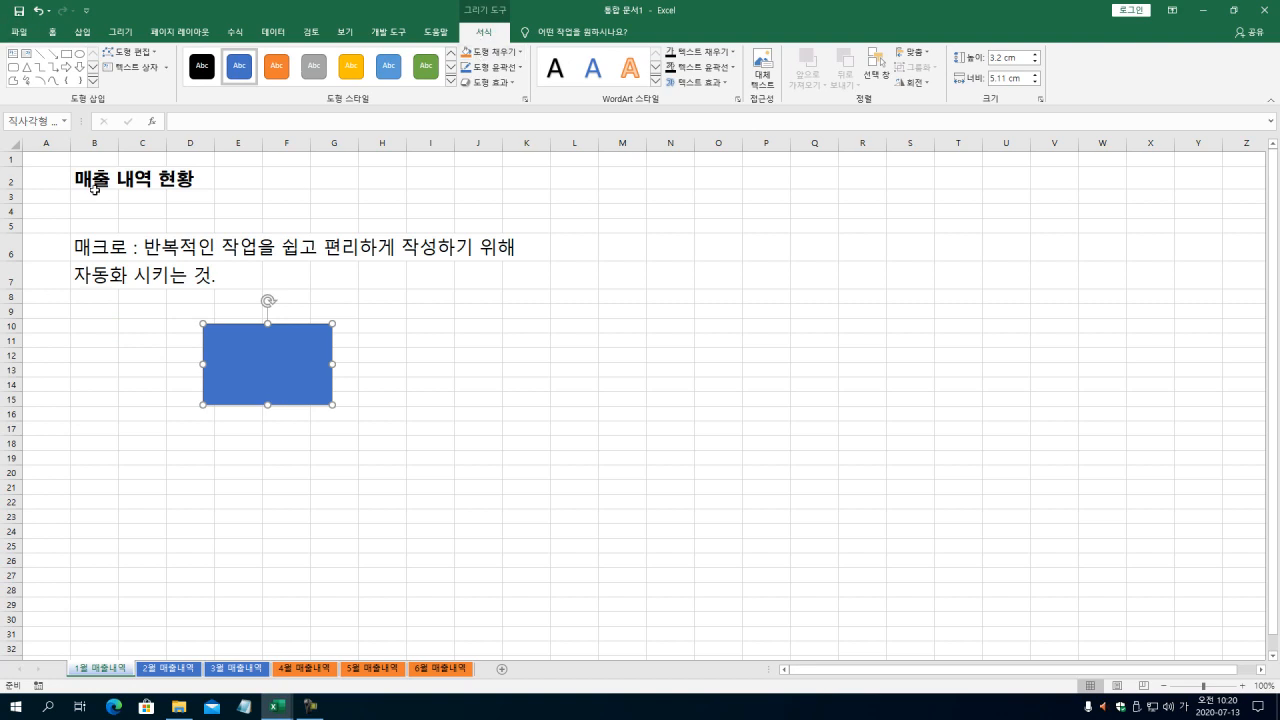
# Step: Shift the rectangle over to start in column C and apply the gold filled shape style to it
pyautogui.moveTo(243, 370); pyautogui.dragTo(183, 368)
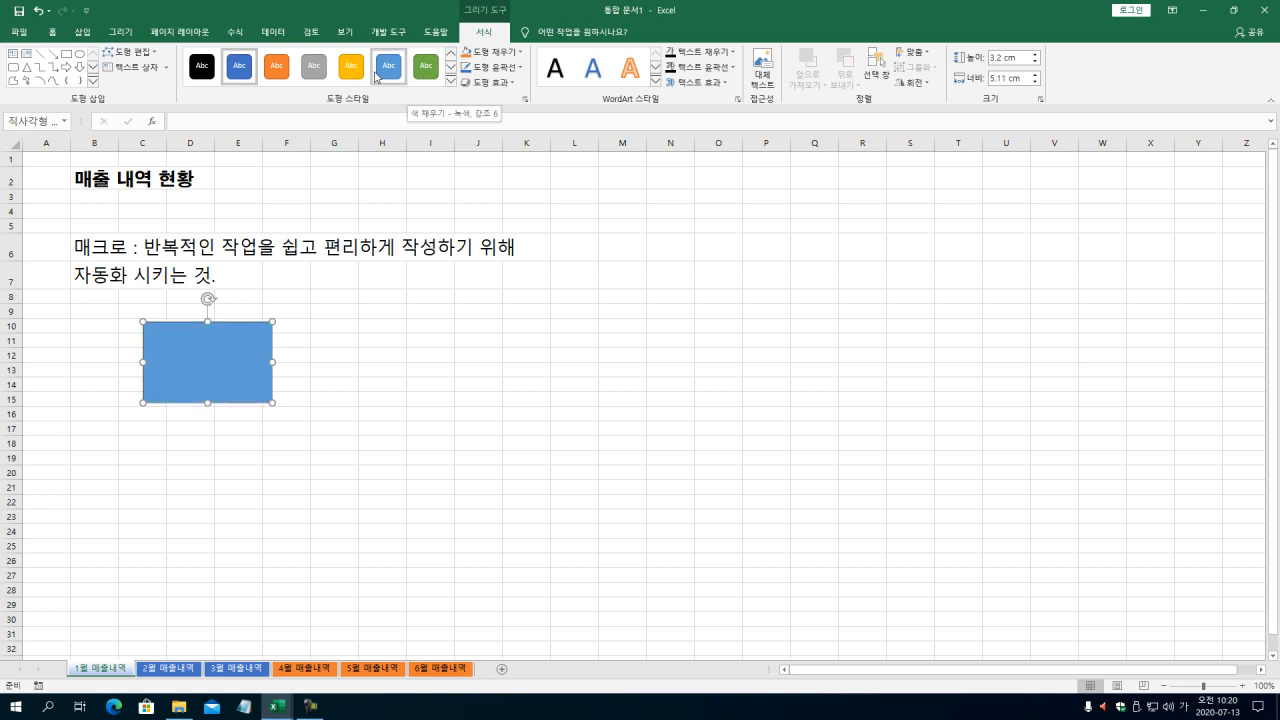
pyautogui.click(353, 71)
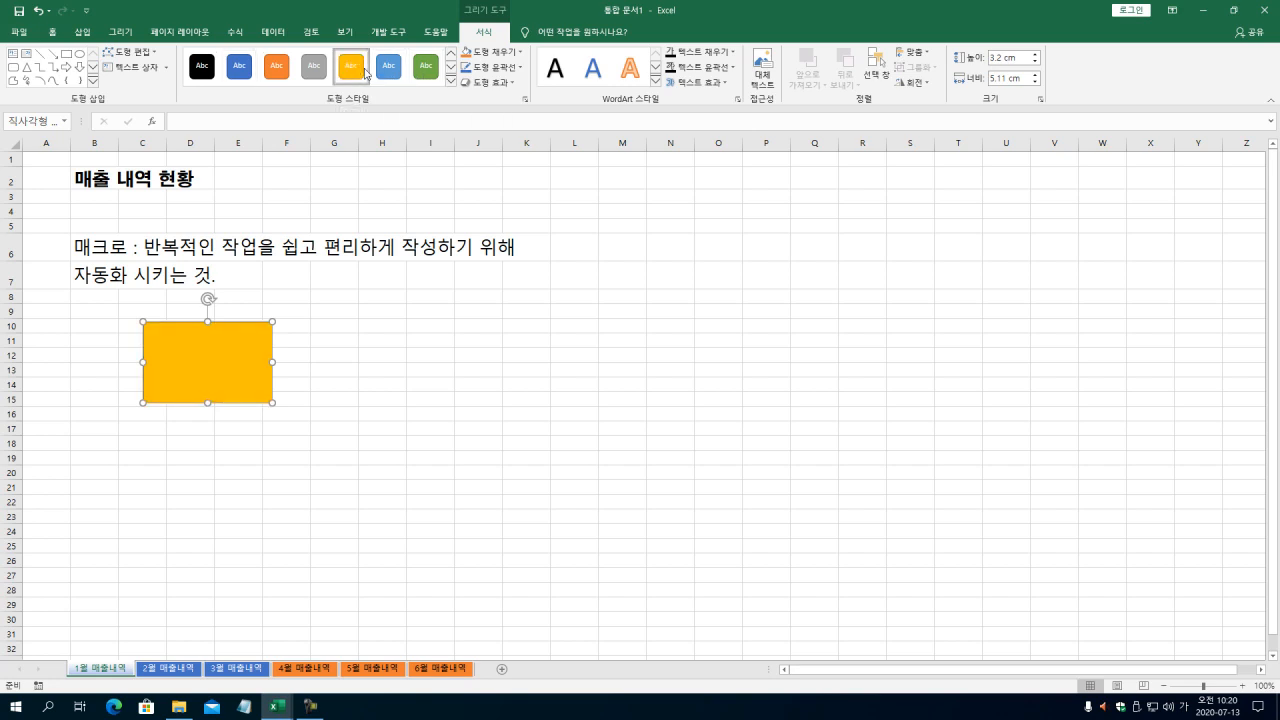
# Step: Look through the shape and WordArt style galleries, and compare the 삽입 commands with the rectangle's 서식 commands
pyautogui.click(450, 88)
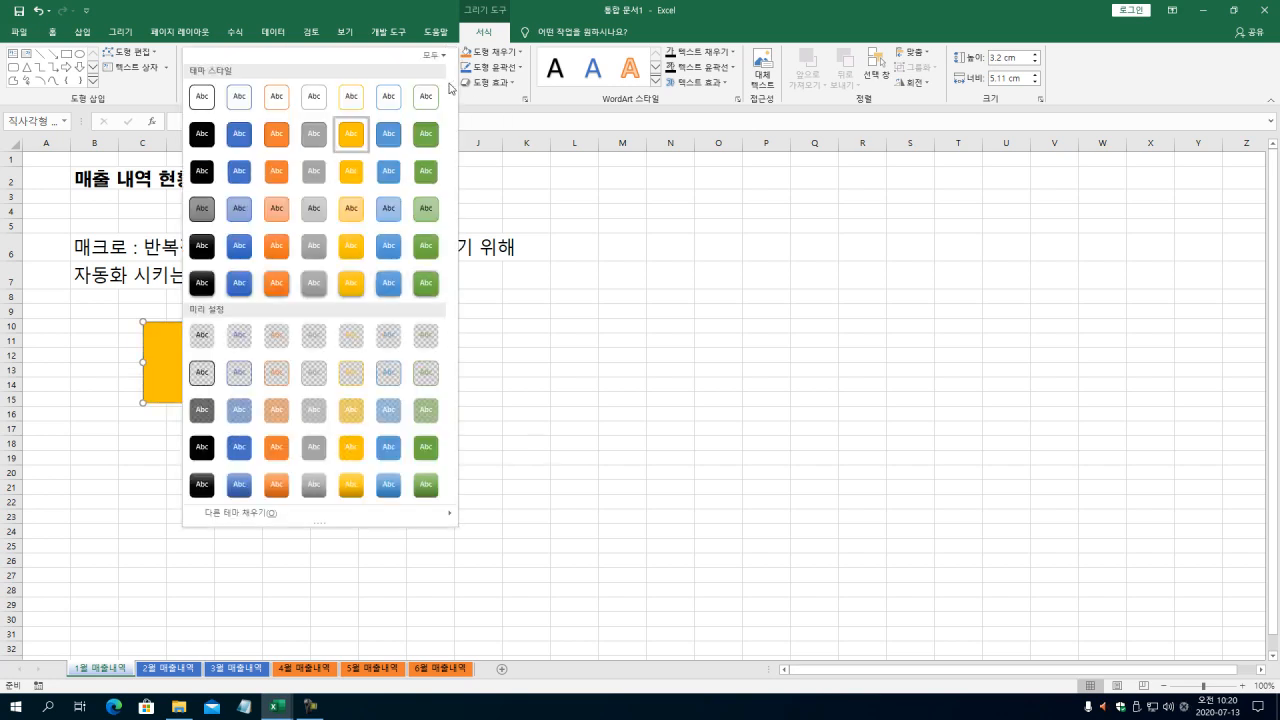
pyautogui.click(523, 105)
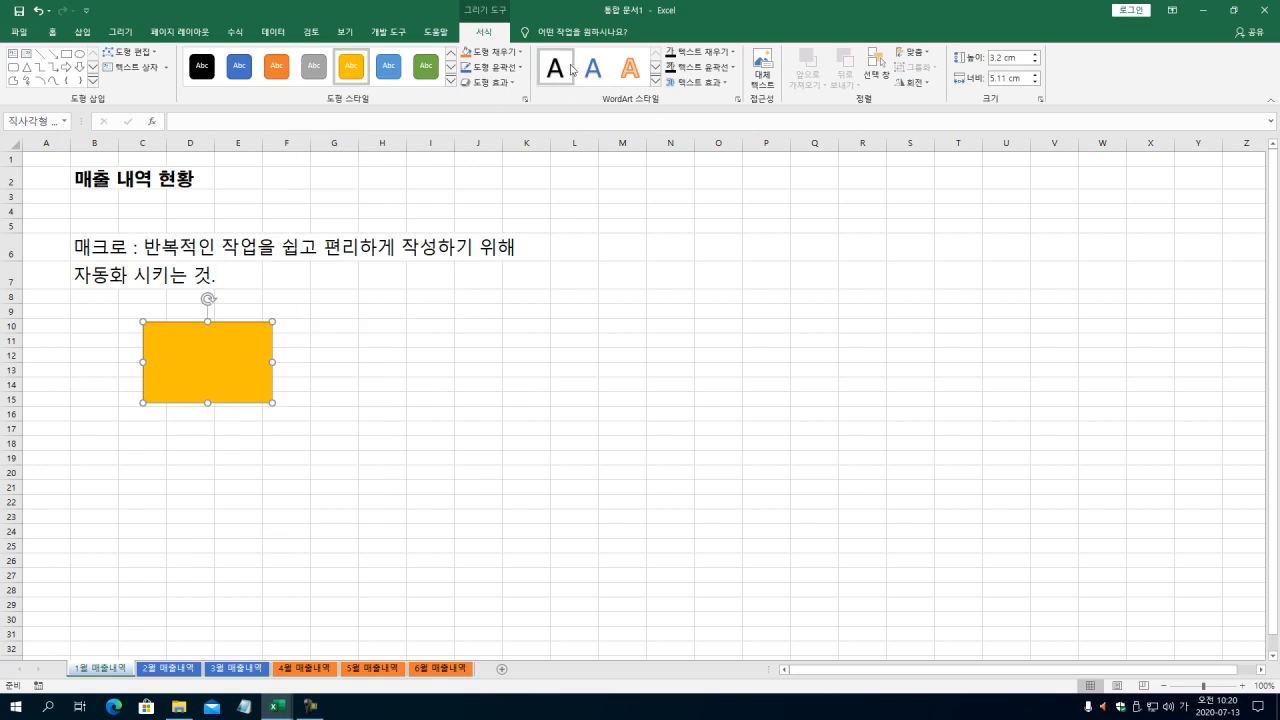
pyautogui.click(652, 84)
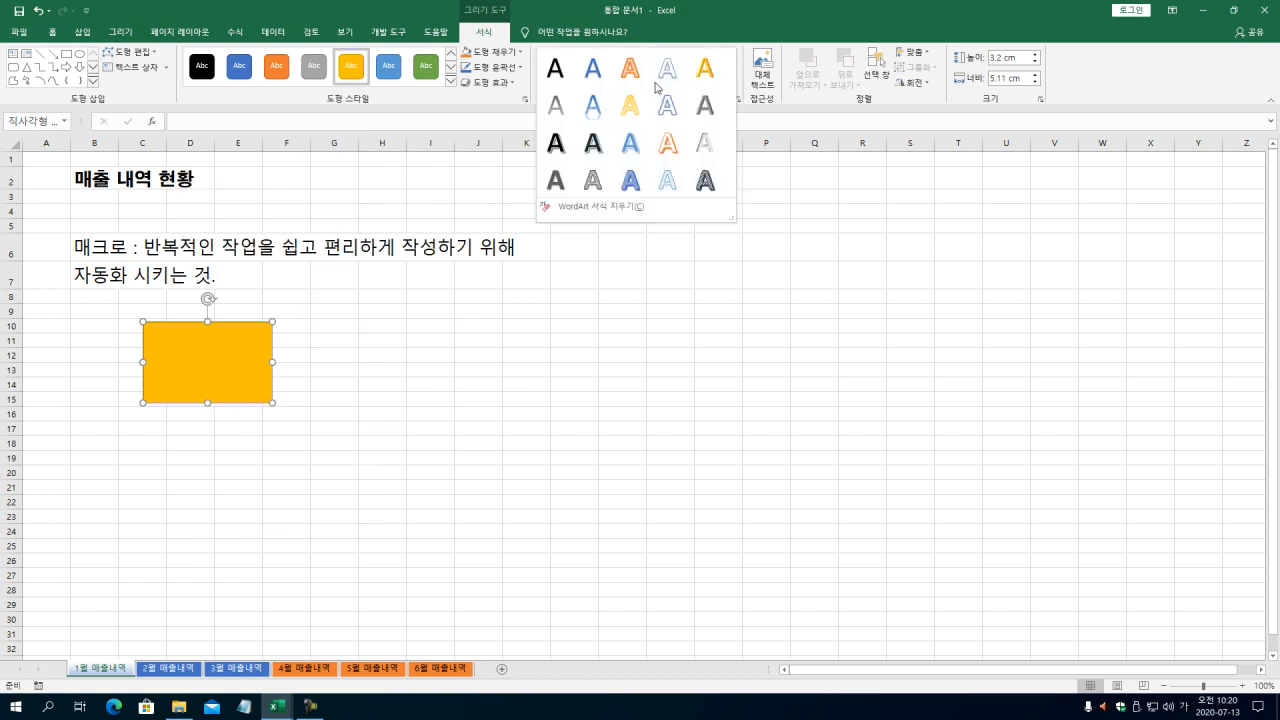
pyautogui.click(772, 117)
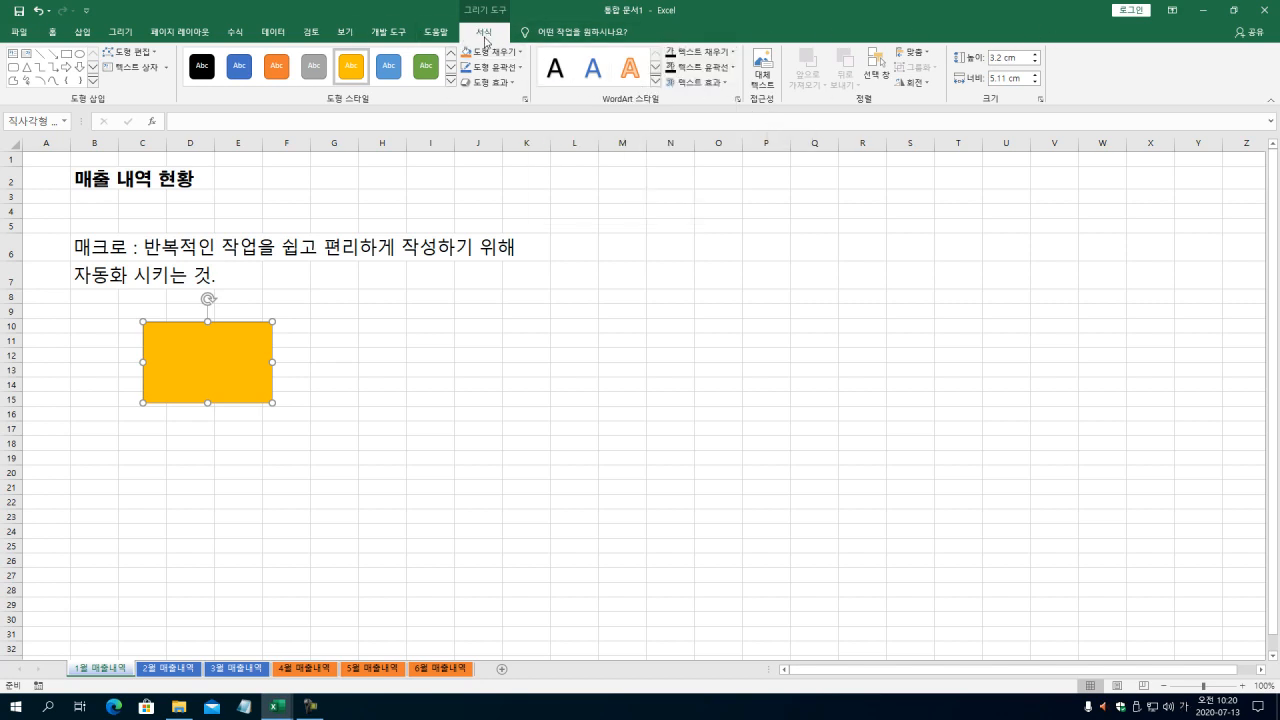
pyautogui.click(81, 33)
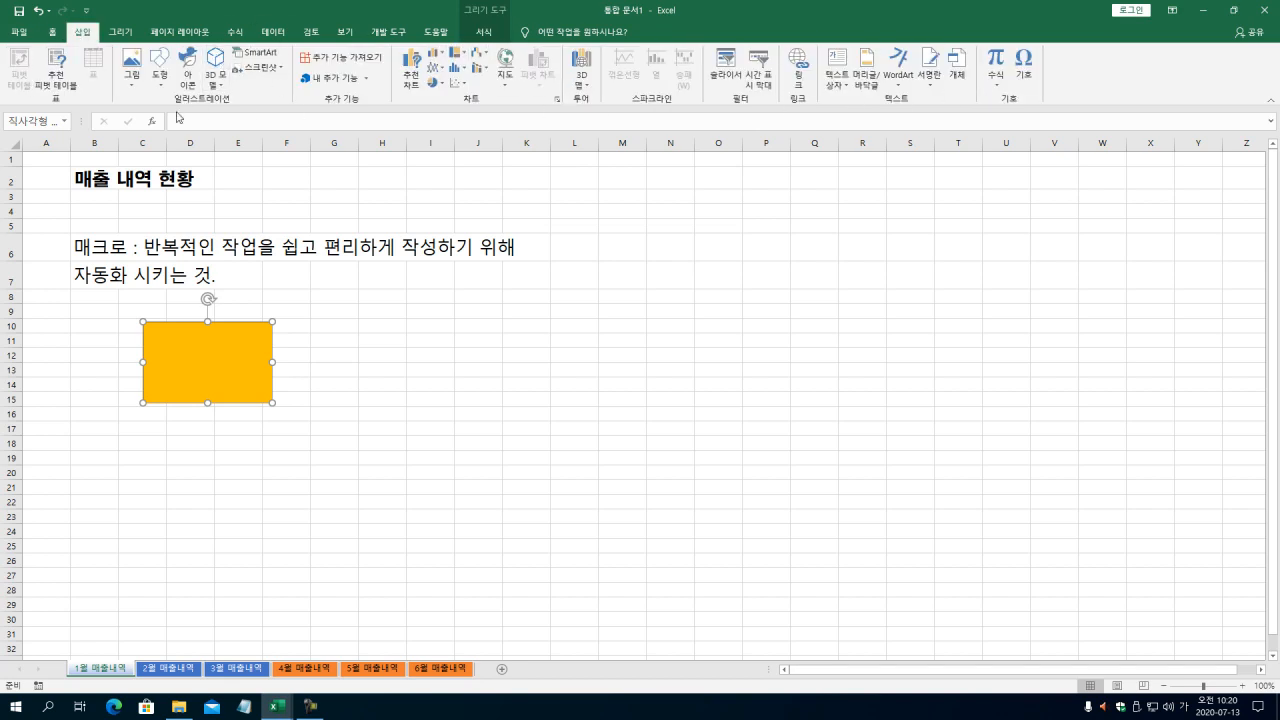
pyautogui.click(491, 20)
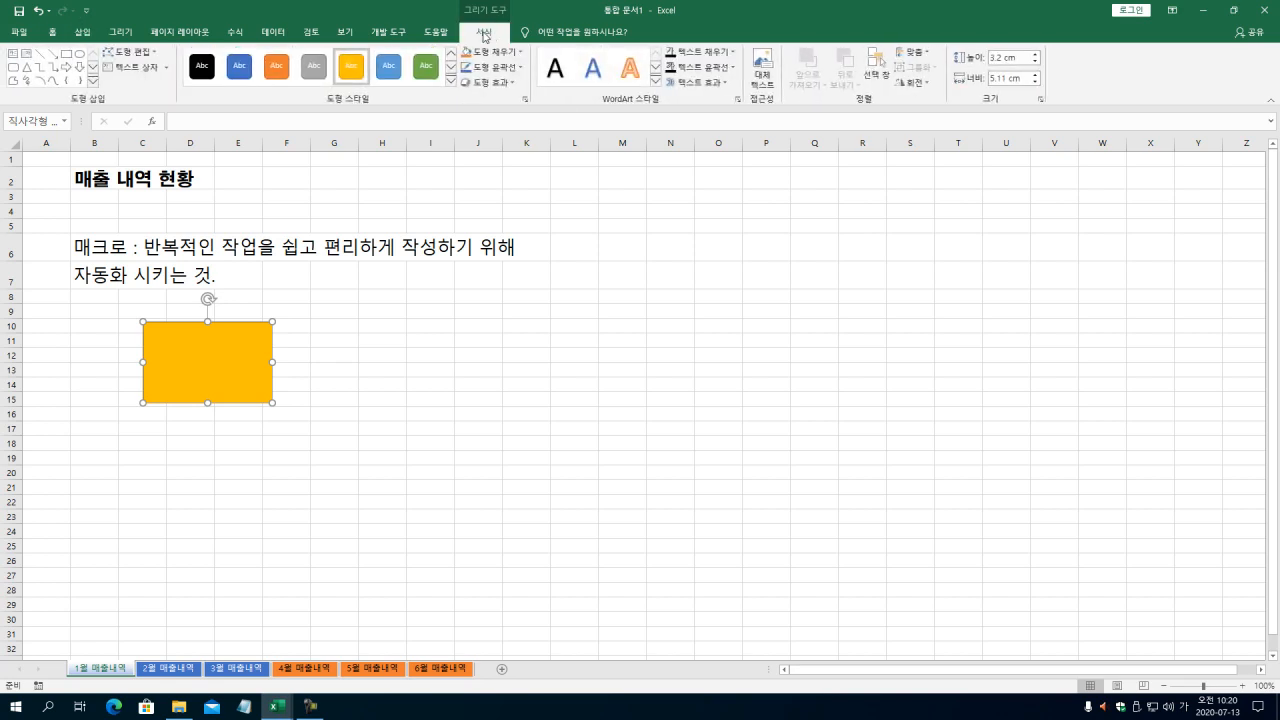
# Step: Move the gold rectangle to cover about B9 to D14 under the macro definition, and deselect it
pyautogui.moveTo(222, 371); pyautogui.dragTo(151, 355)
pyautogui.click(341, 372)
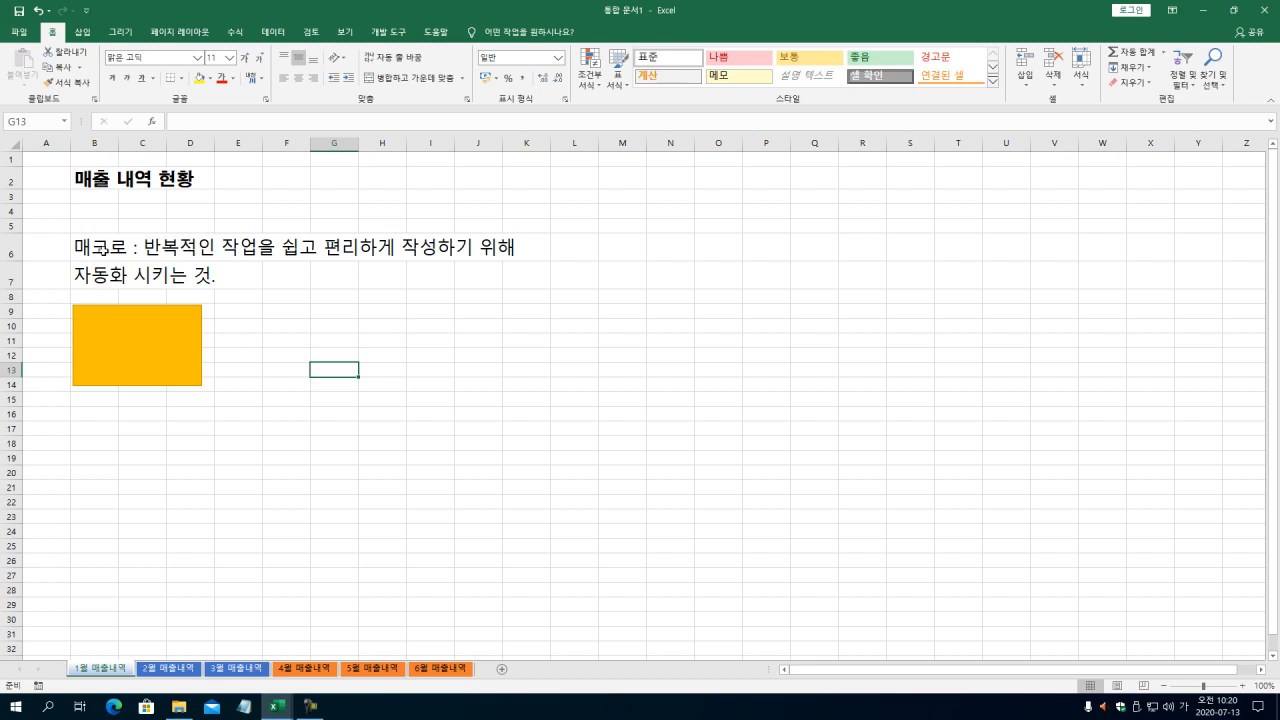
# Step: Bring up the 개발 도구 ribbon commands and select cell F9 beside the rectangle
pyautogui.click(297, 300)
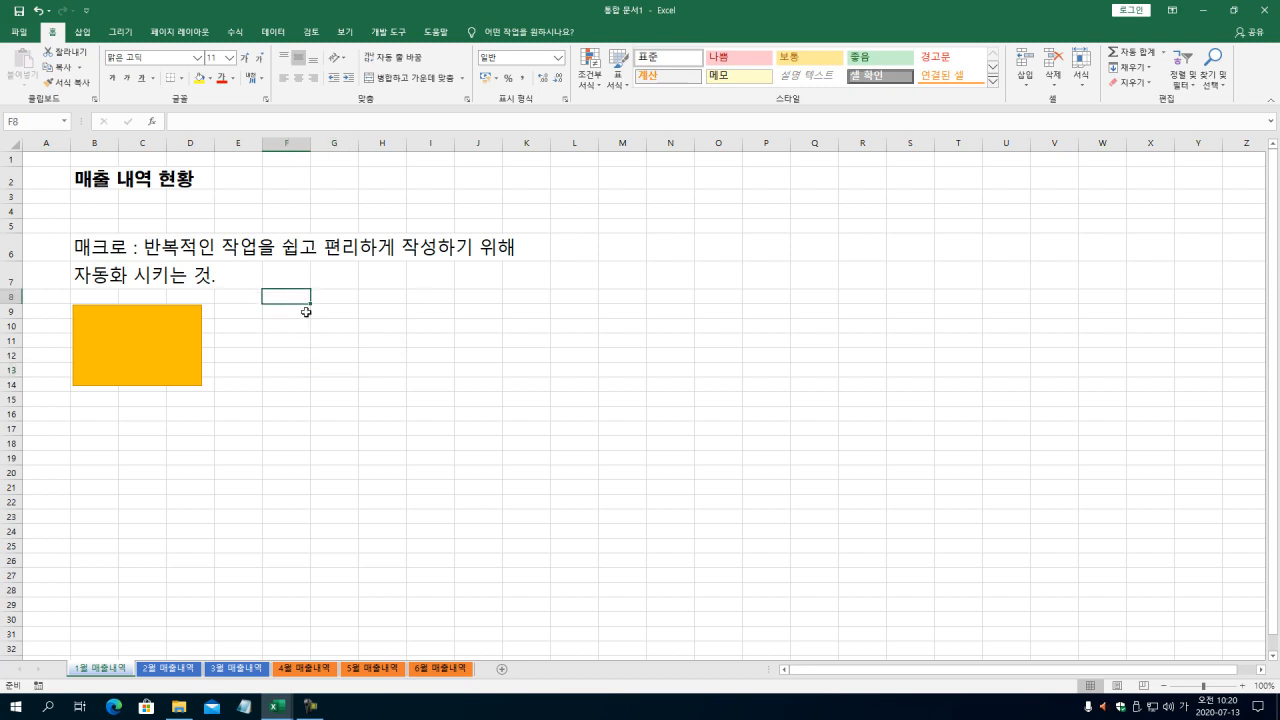
pyautogui.click(391, 33)
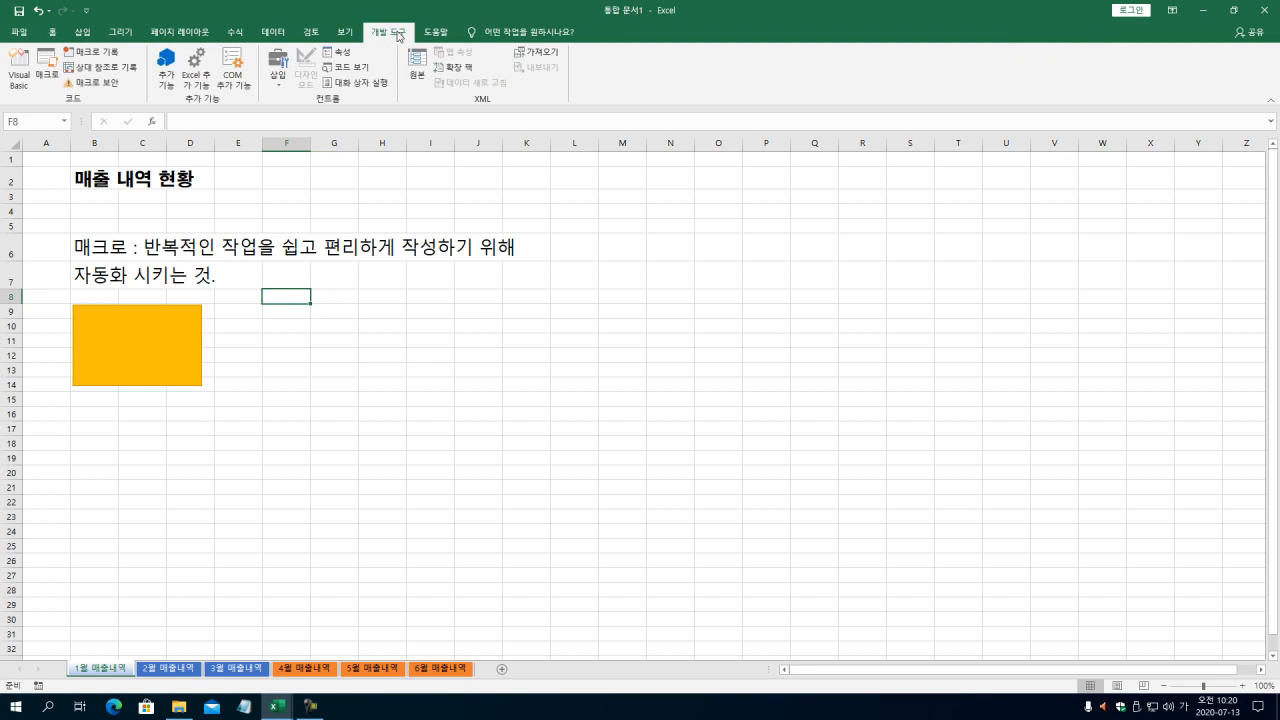
pyautogui.click(297, 314)
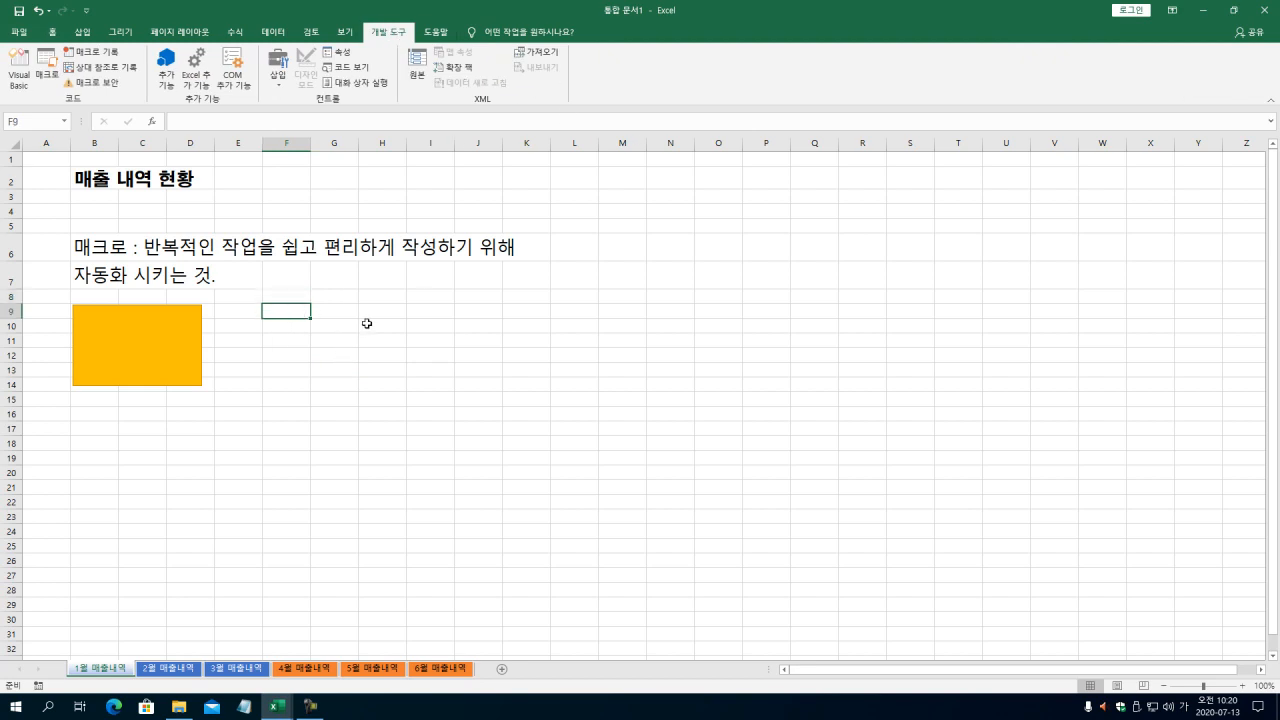